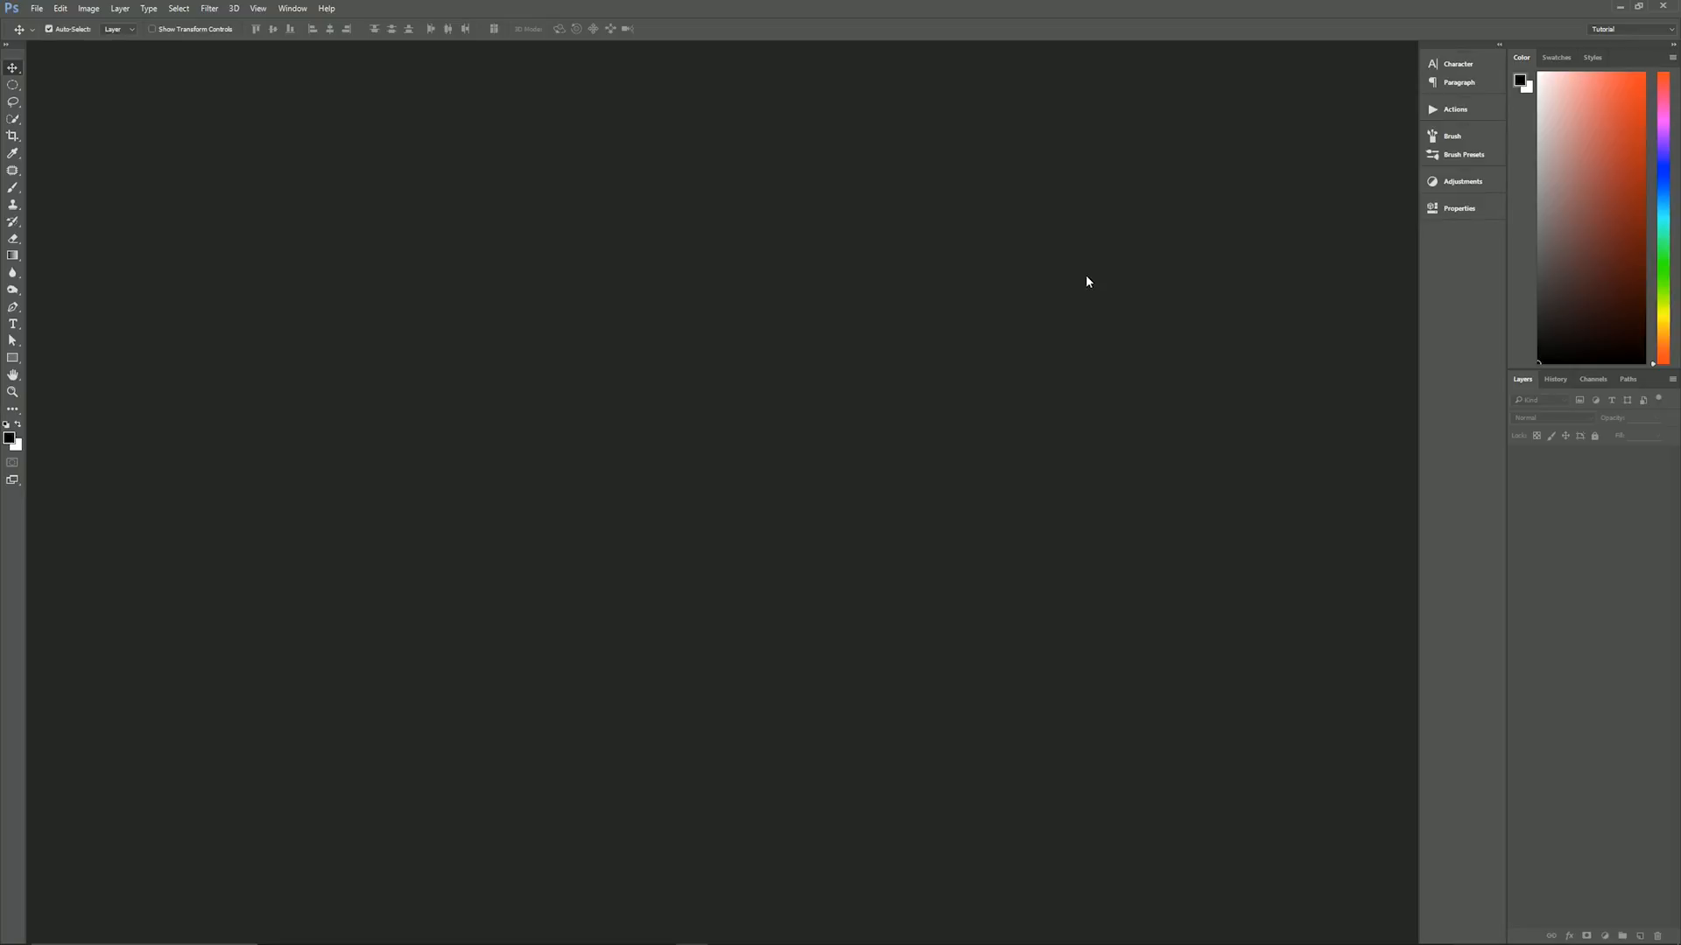
- Create a new document named Pokeball with the Tutorial 2500 X 2500 preset, keeping black as the background colour
key("ctrl+n")
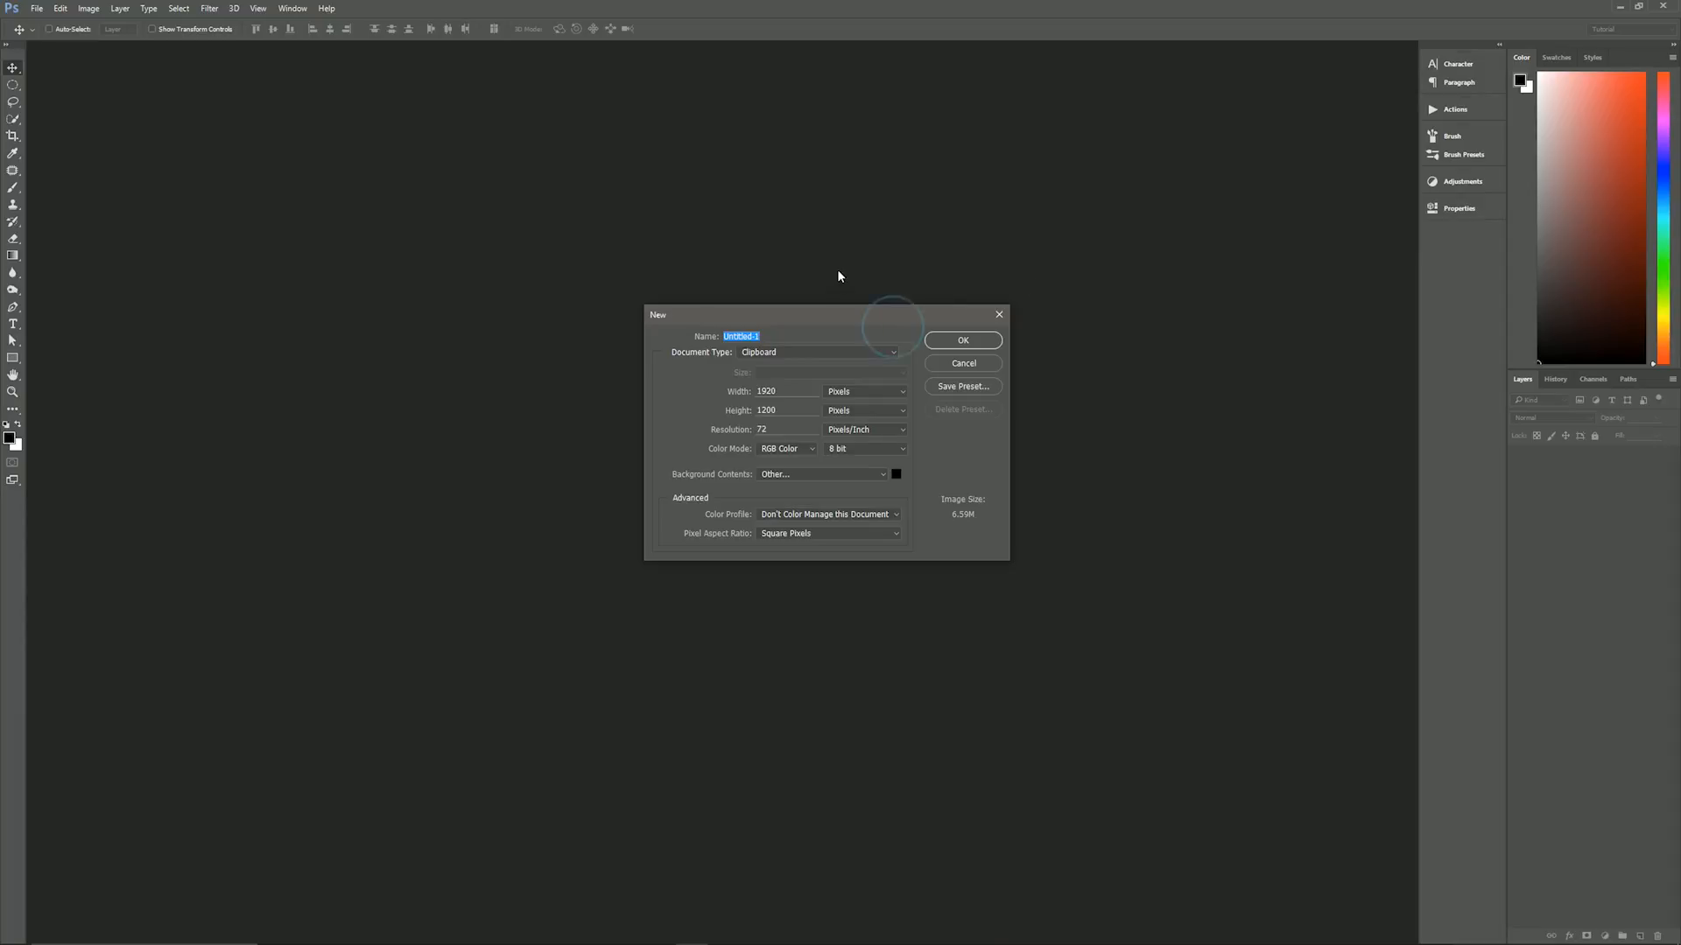
left_click_drag(833, 315, 806, 279)
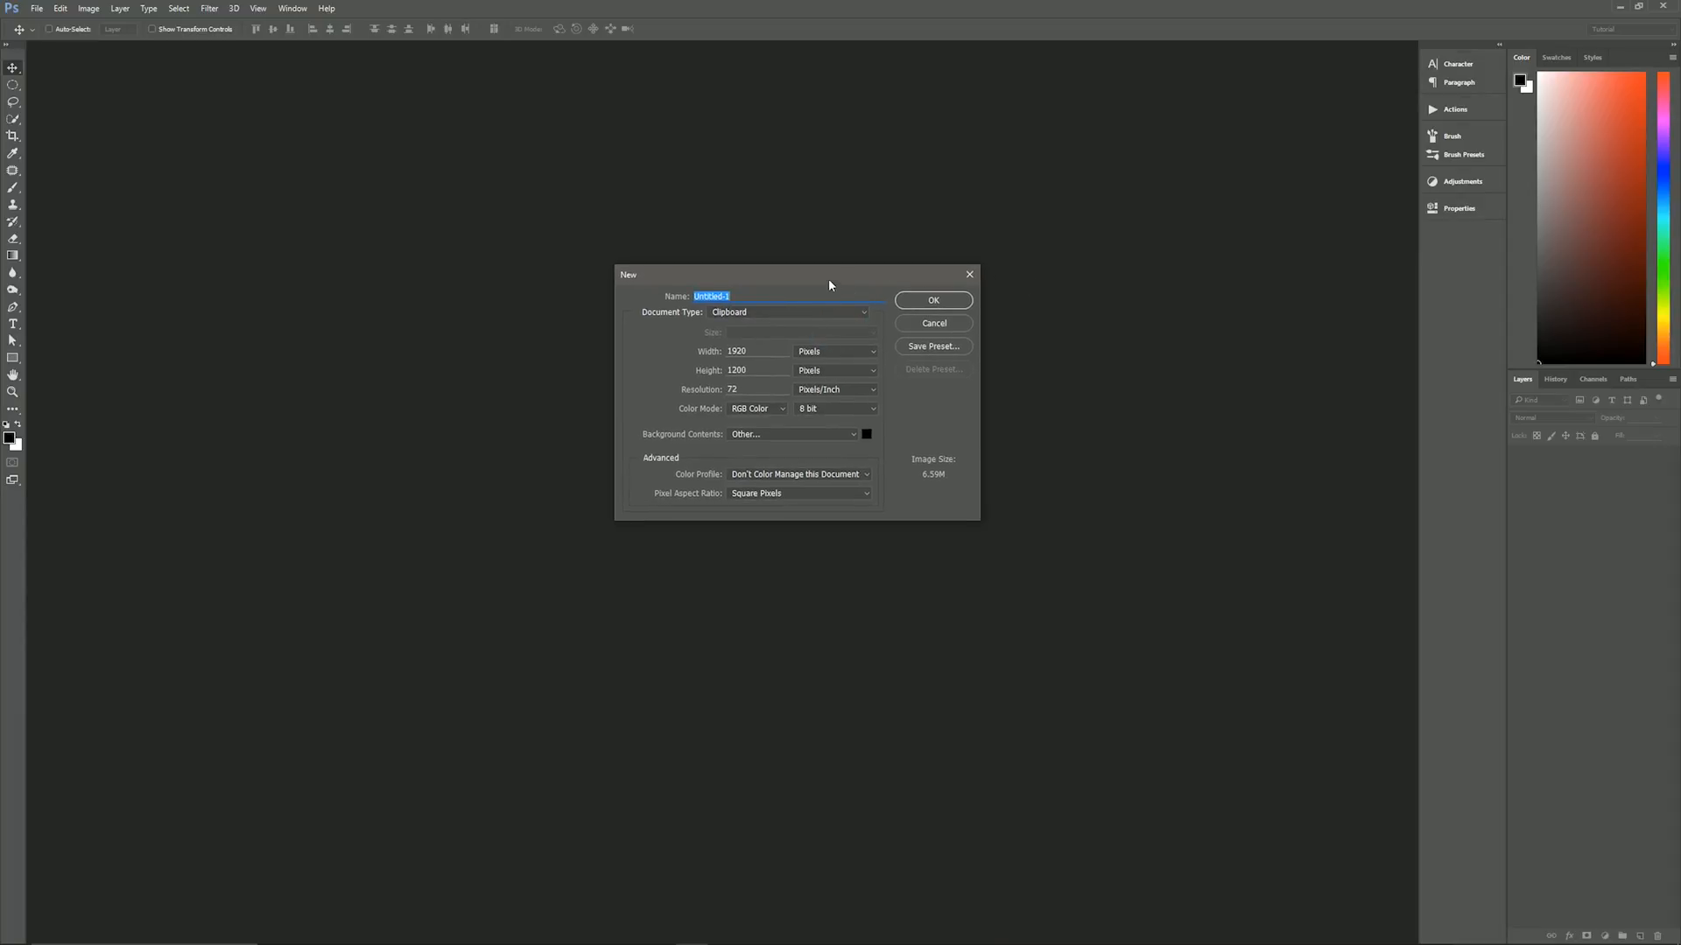
type("Pokeball")
left_click(771, 311)
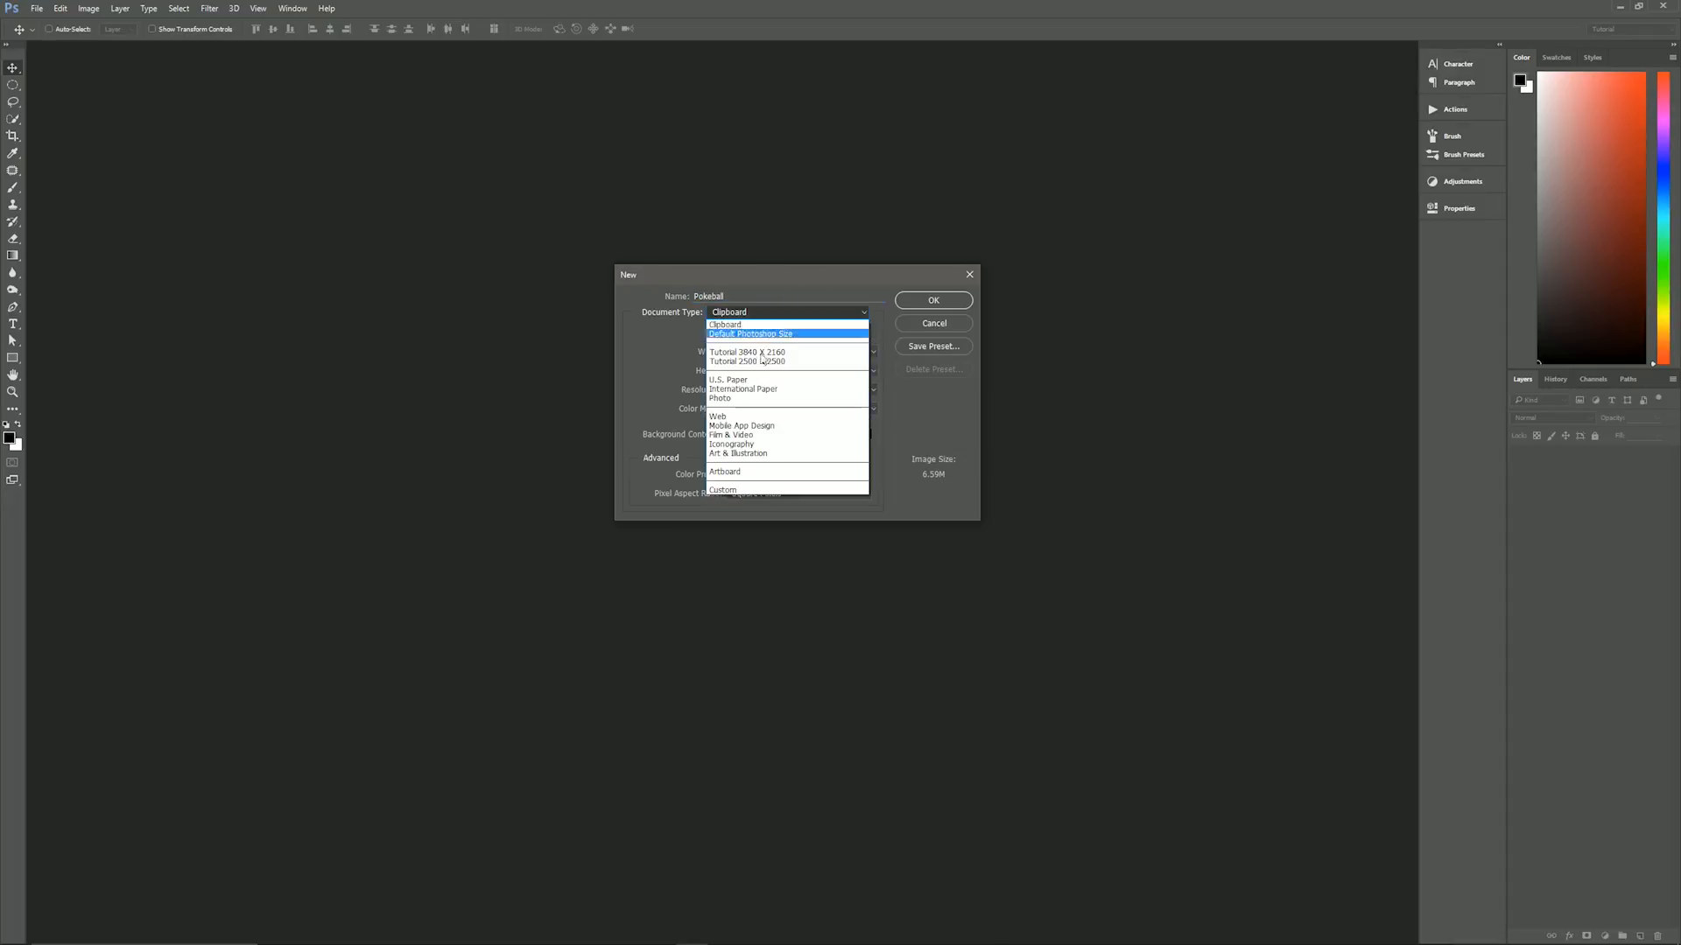
left_click(769, 362)
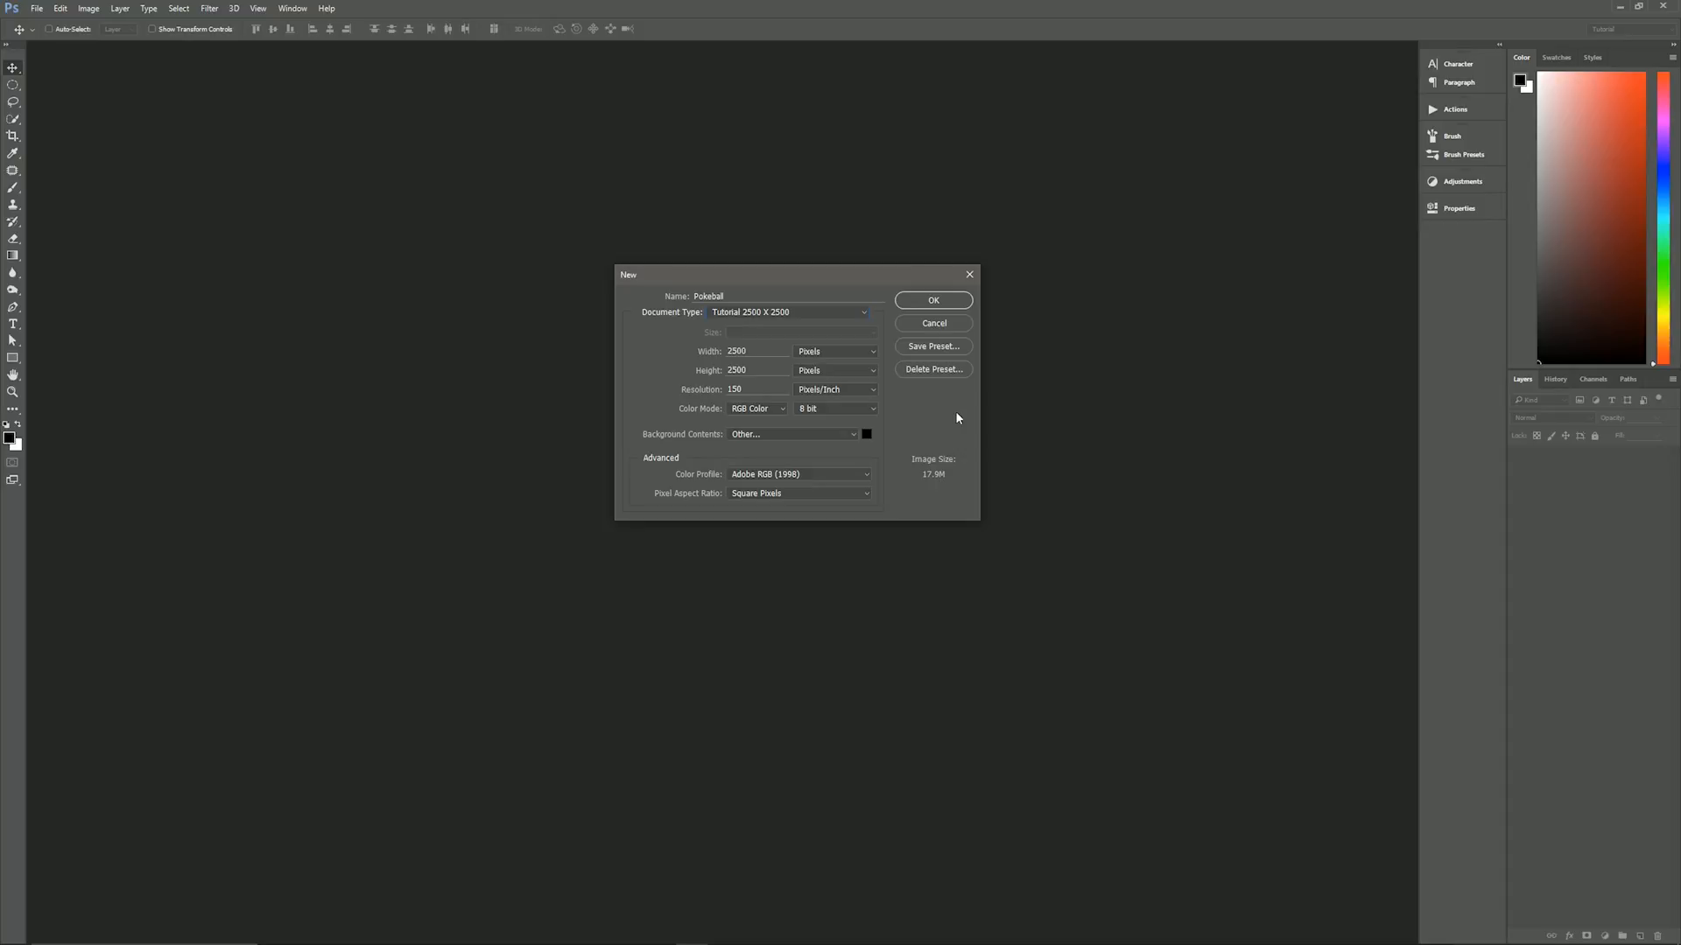
left_click(866, 434)
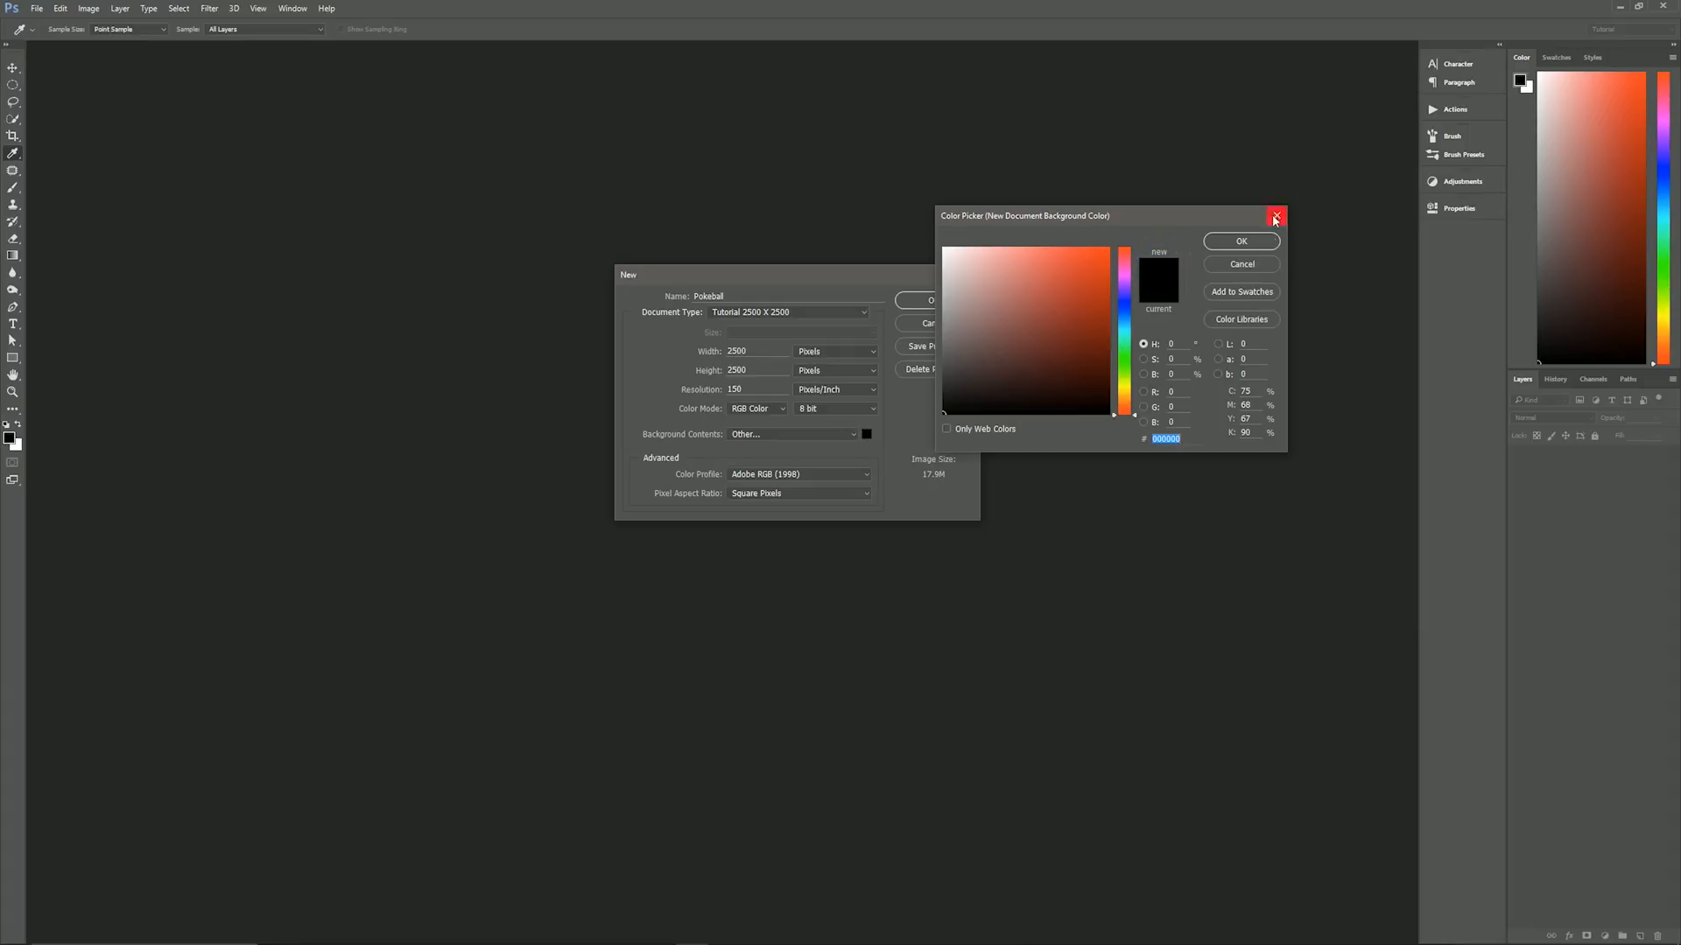
left_click(1263, 243)
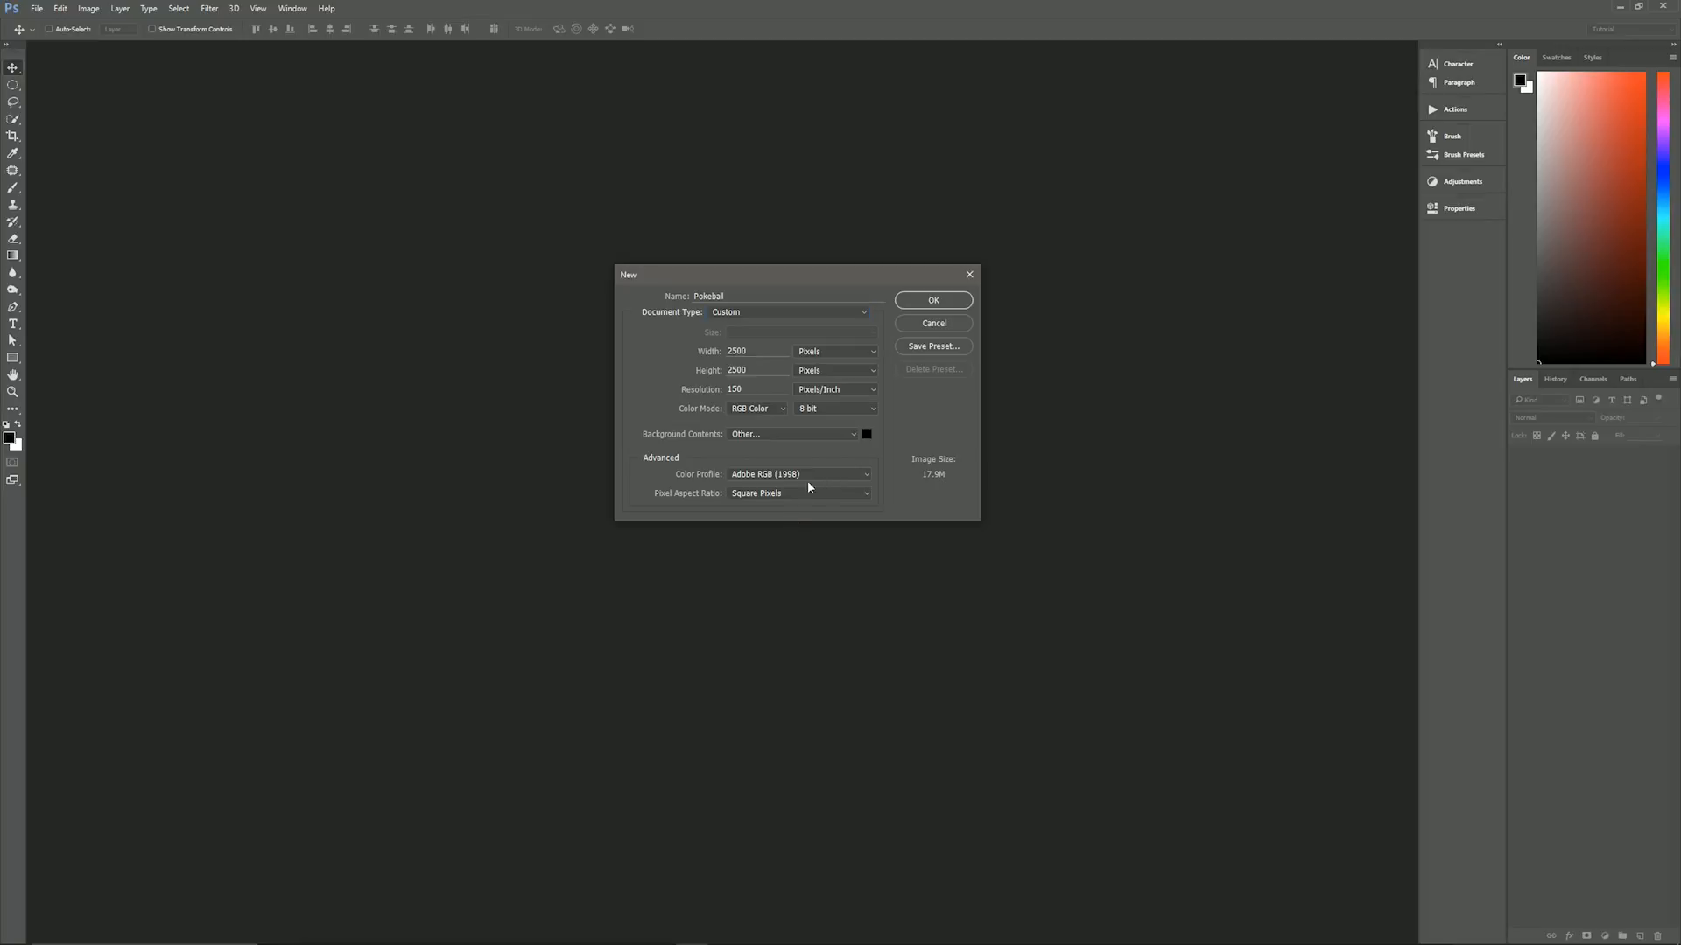
left_click(934, 298)
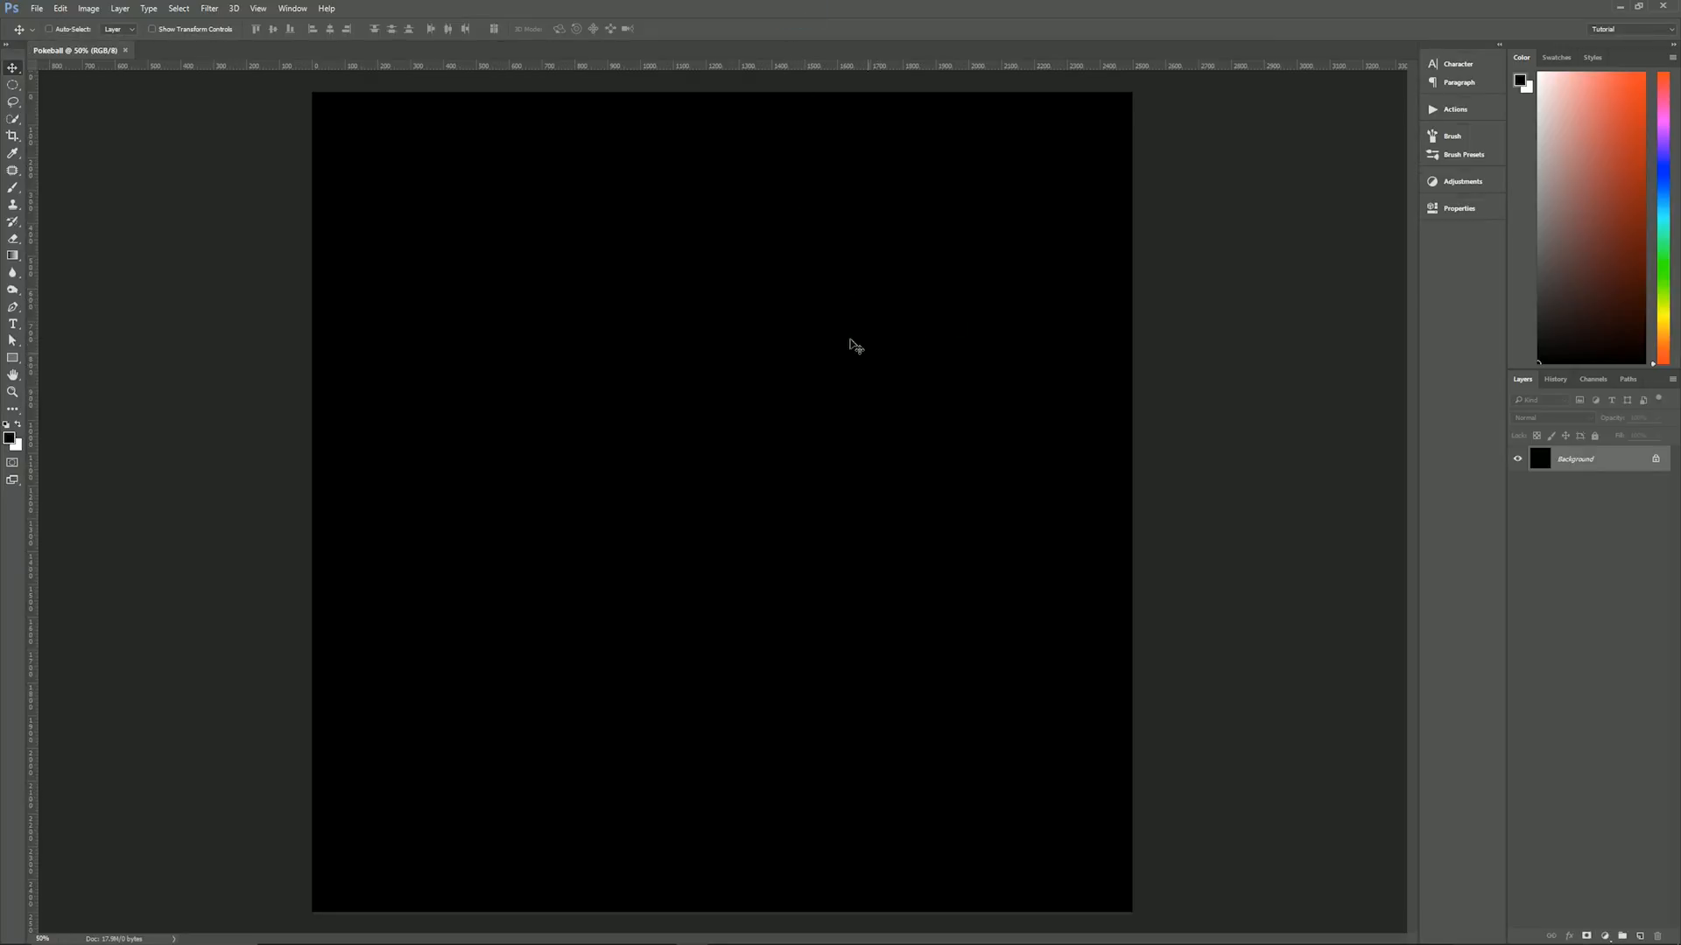
- Add a new layer above the background and name it Bottom
left_click(759, 18)
key("ctrl")
key("ctrl+shift+alt+n")
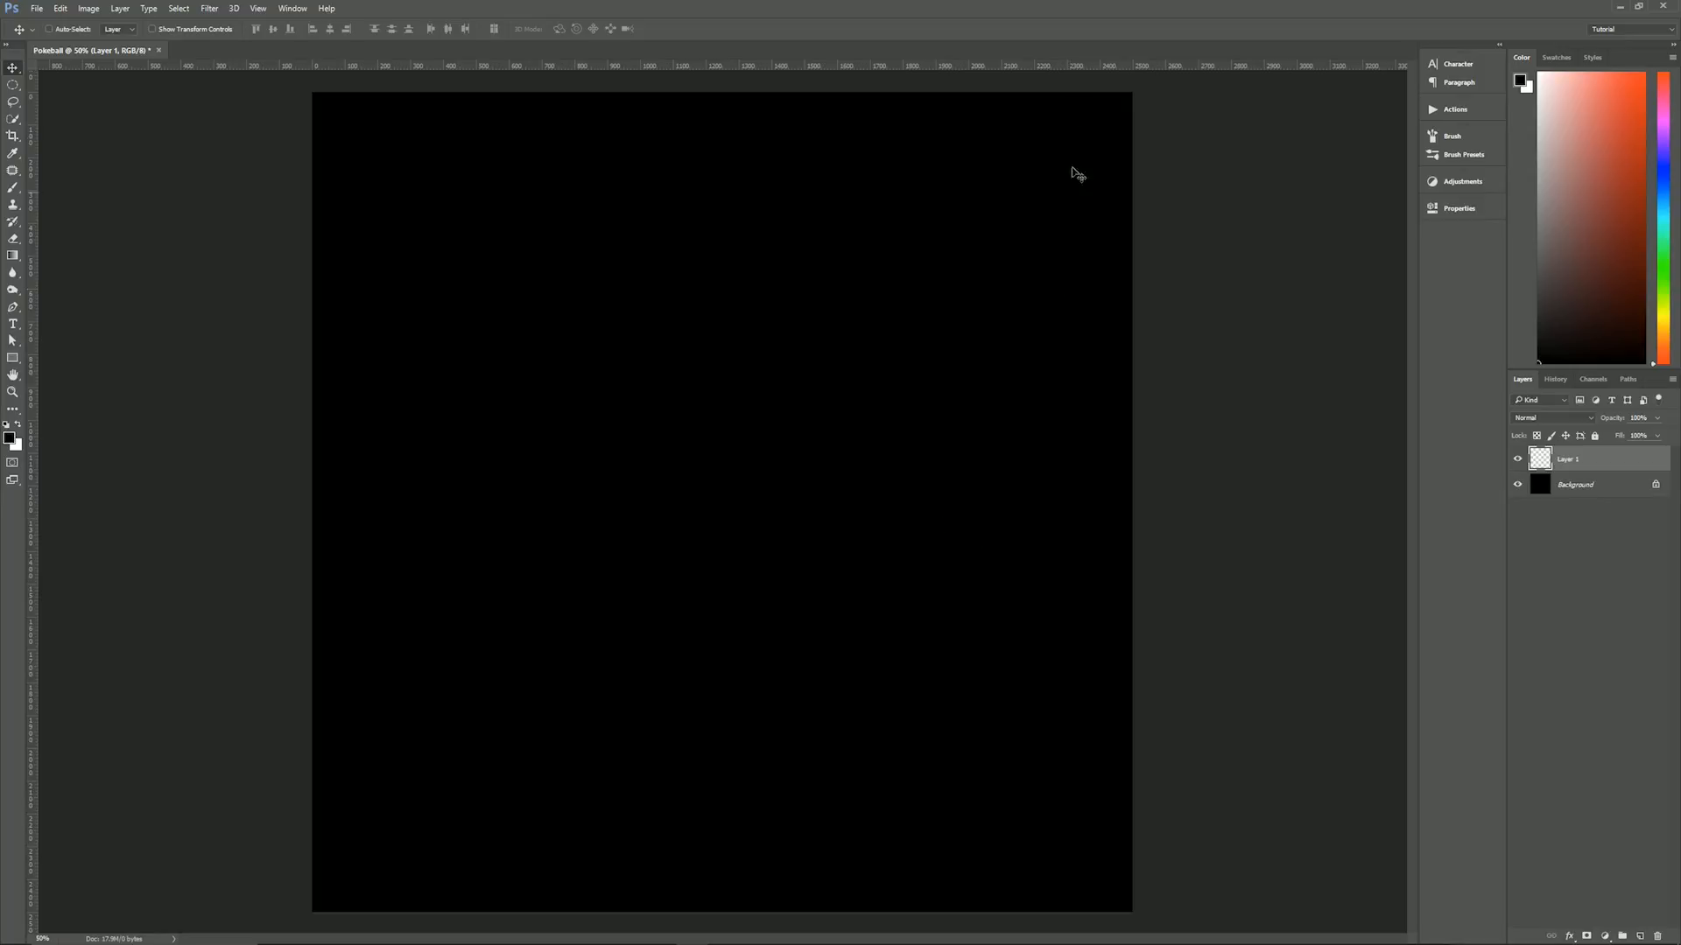
double_click(1567, 460)
type("Bal")
type("ttom")
left_click(1615, 462)
- Make a fixed-size 2420 by 2420 px circular selection with the Elliptical Marquee and centre it on the canvas
left_click(10, 85)
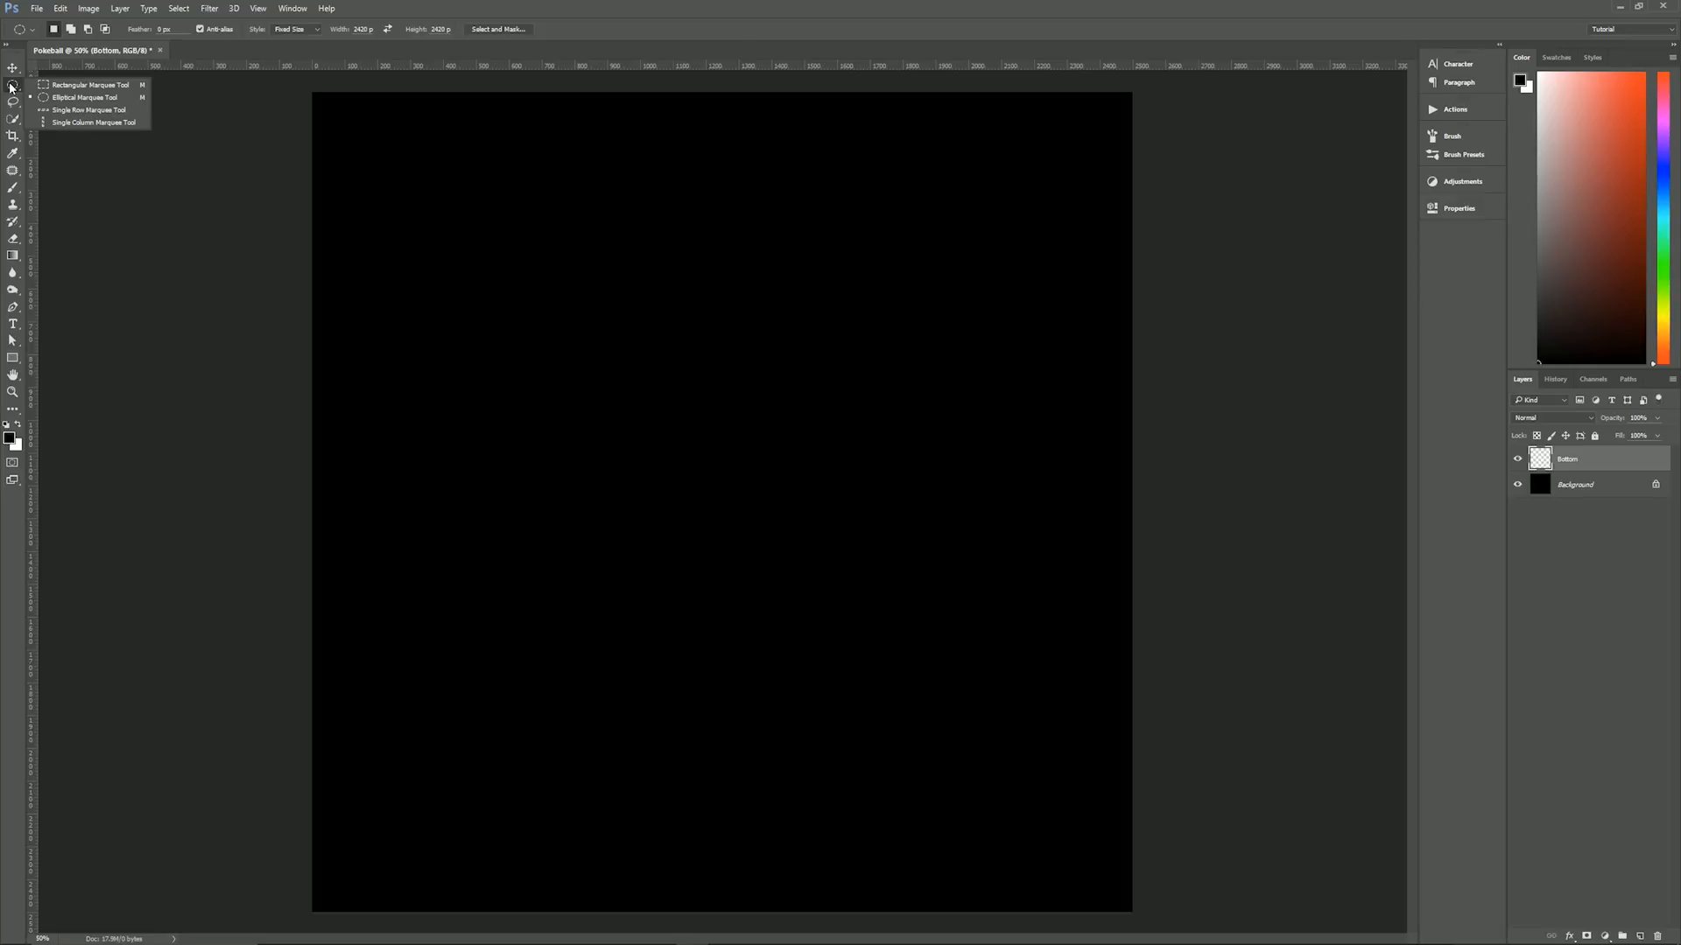
left_click(11, 86)
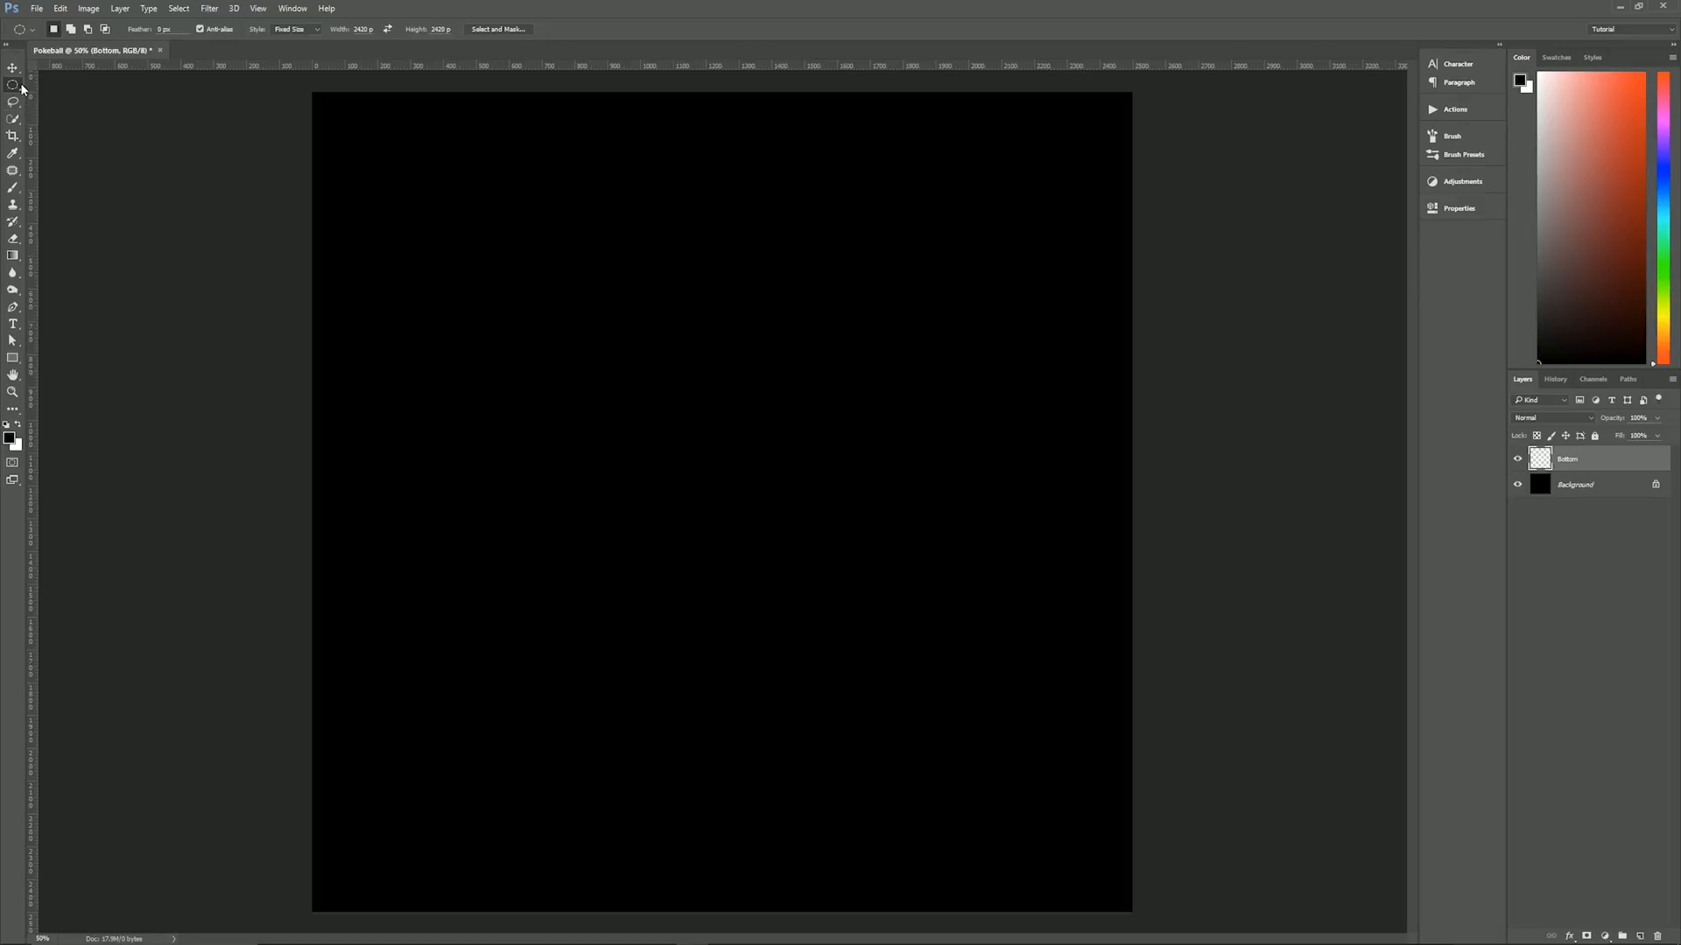
key("shift+m")
key("shift+m")
left_click(495, 299)
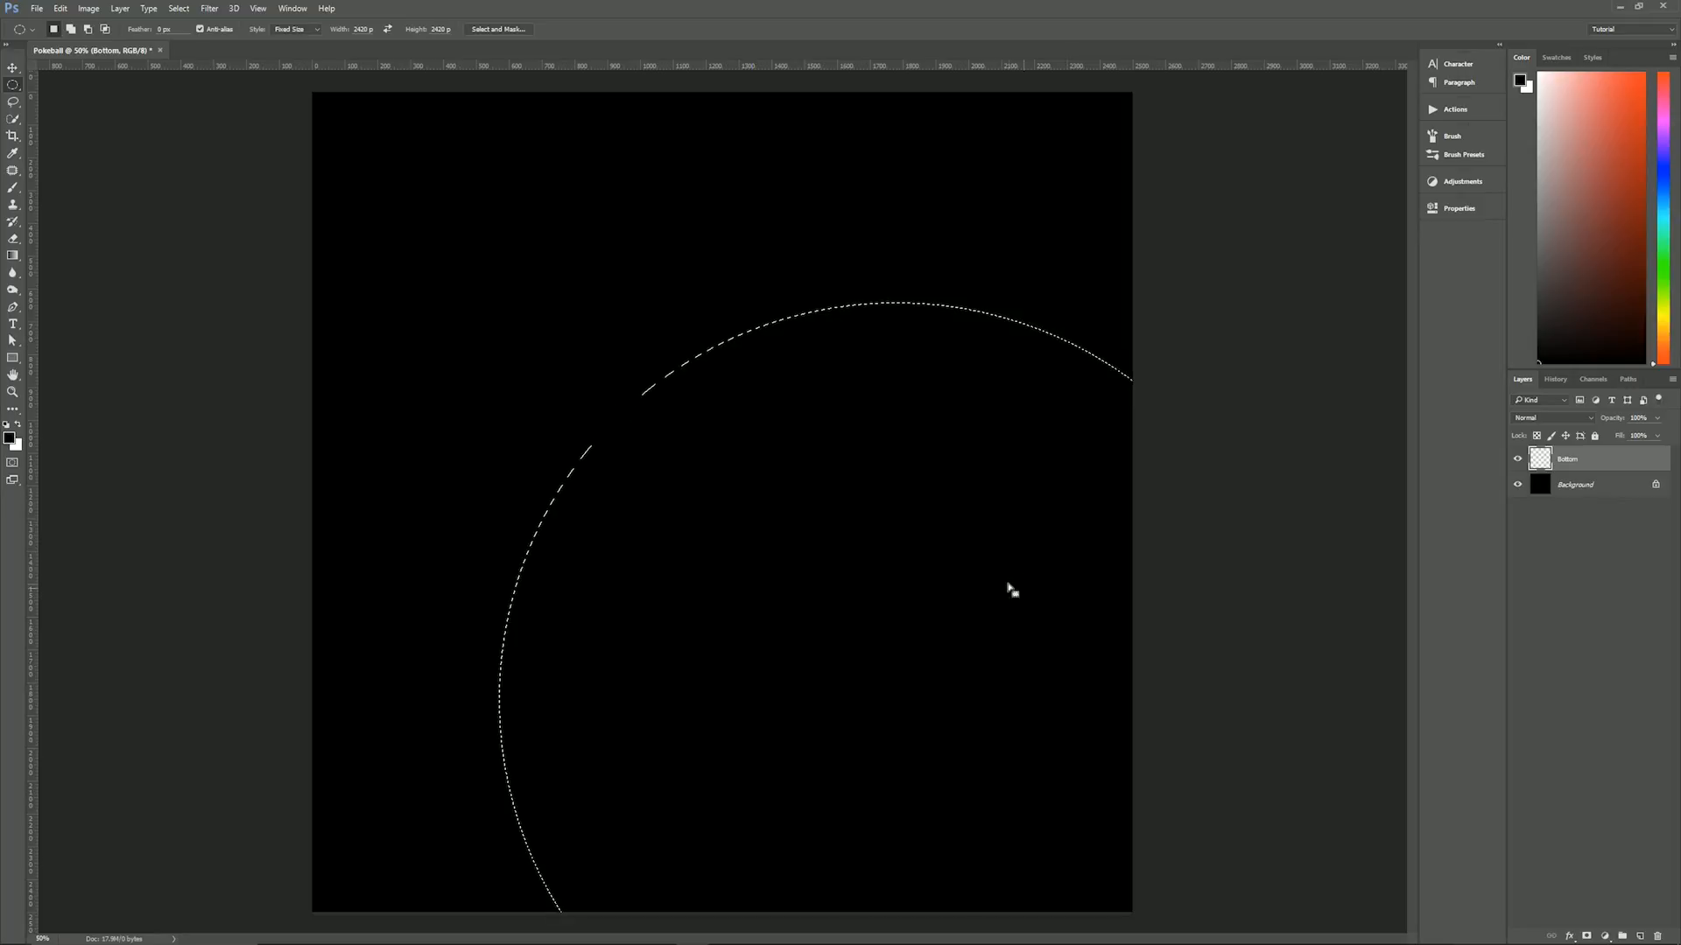
left_click_drag(1013, 589, 821, 389)
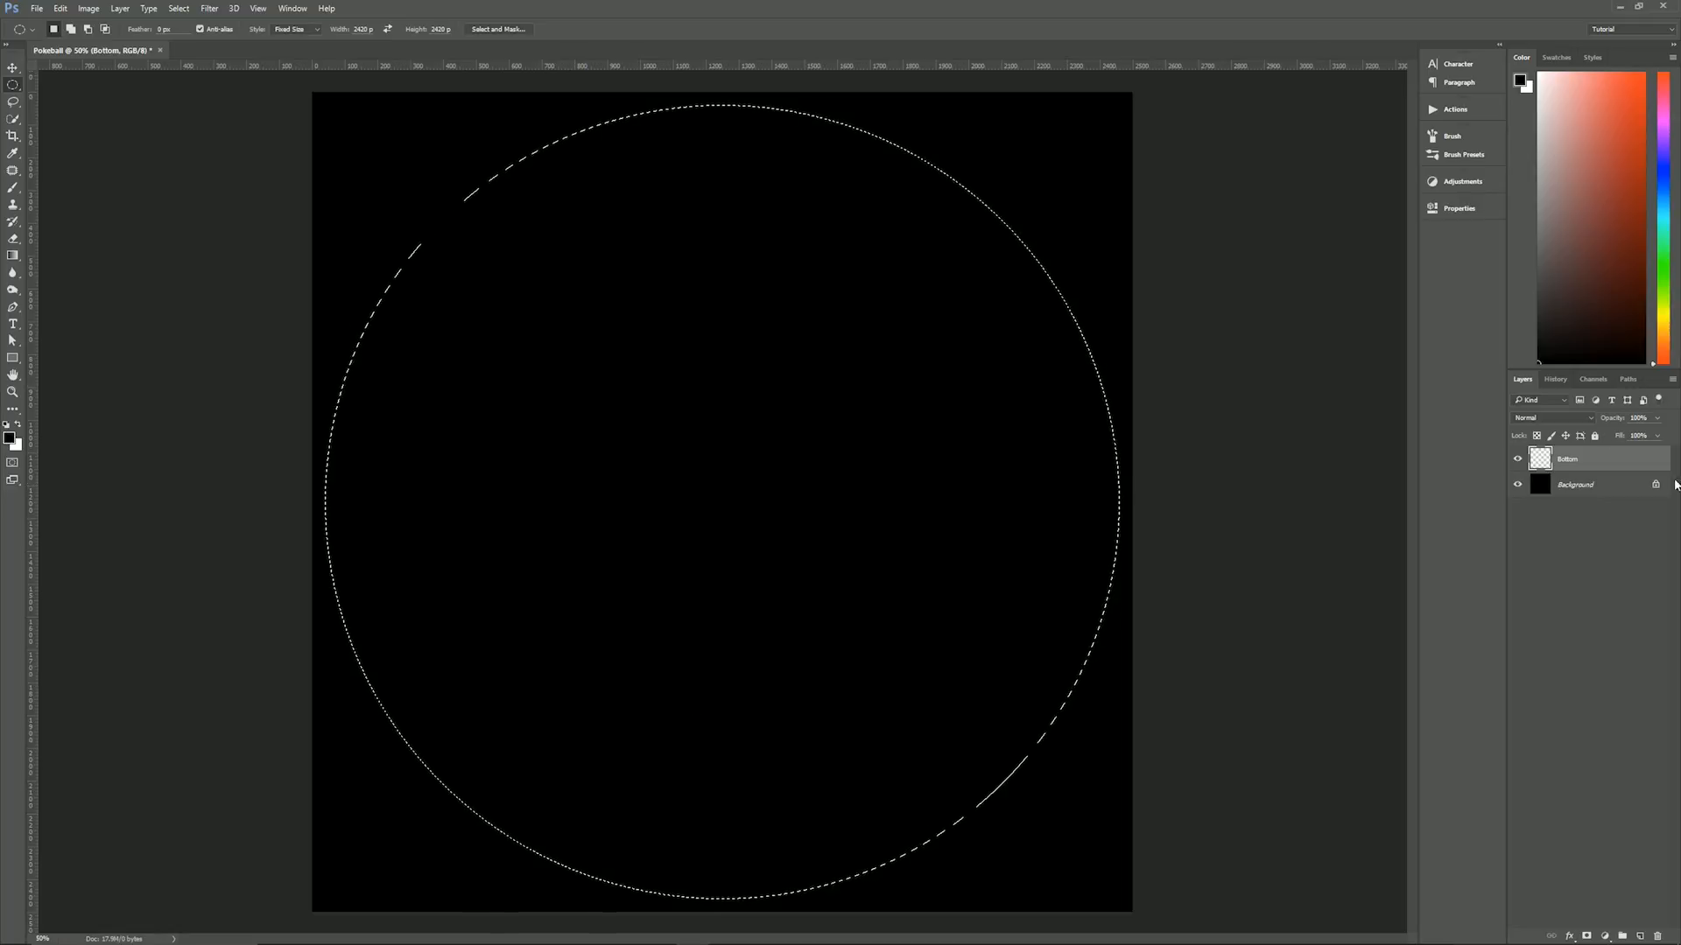
left_click(259, 8)
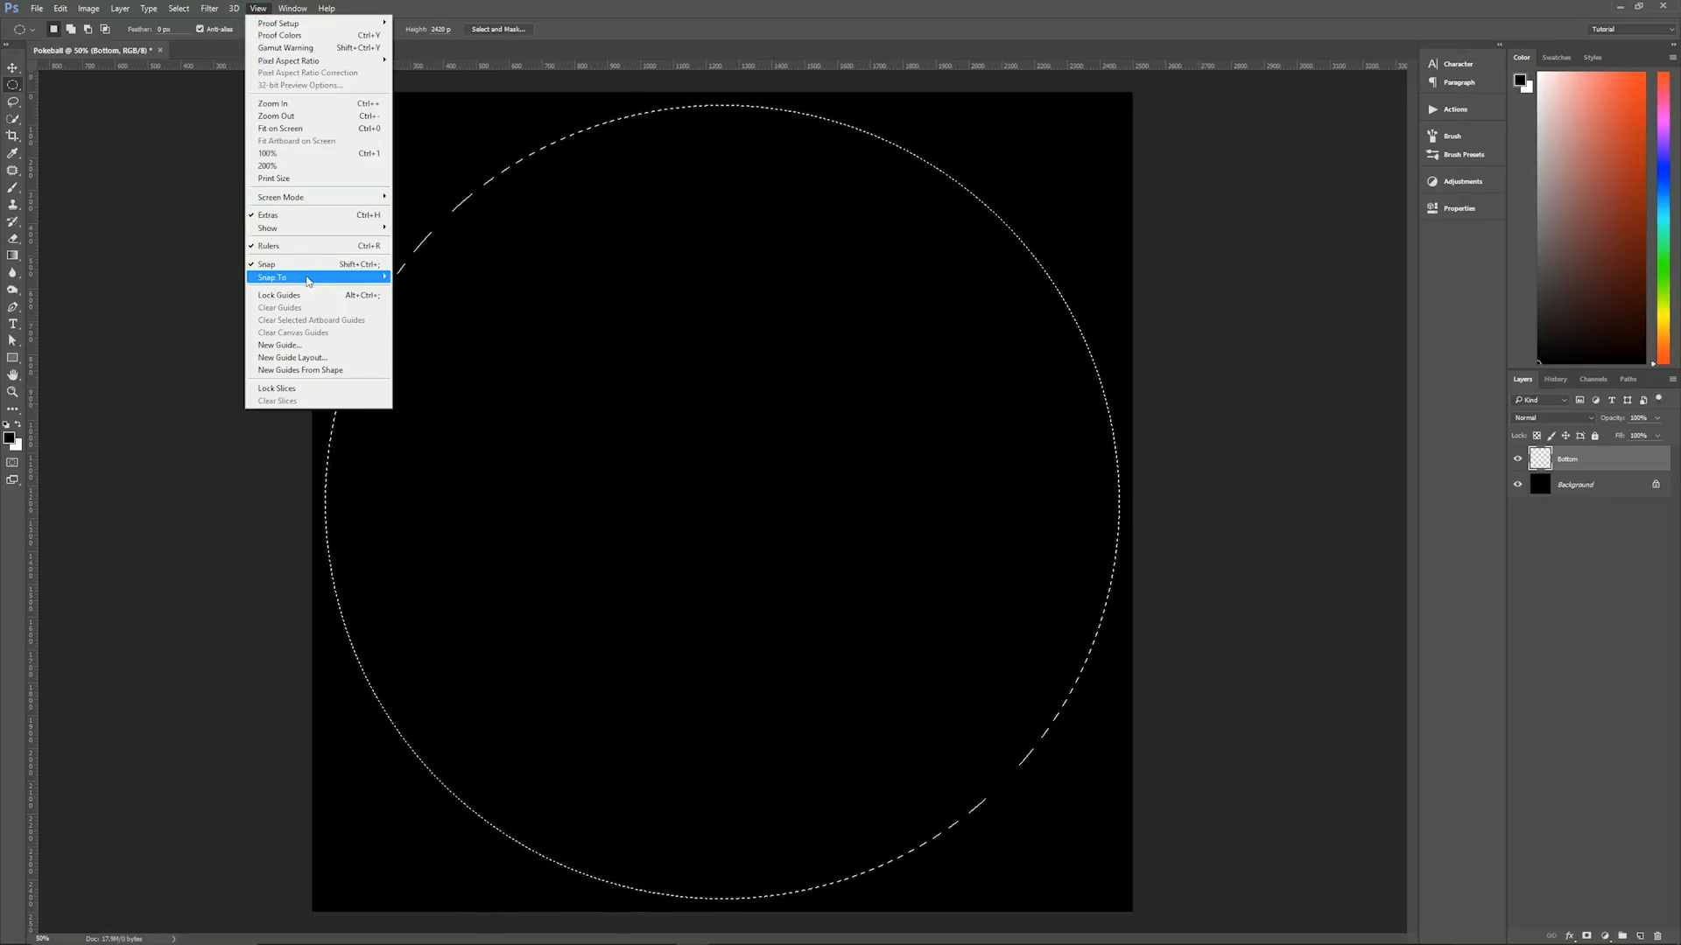
mouse_move(307, 281)
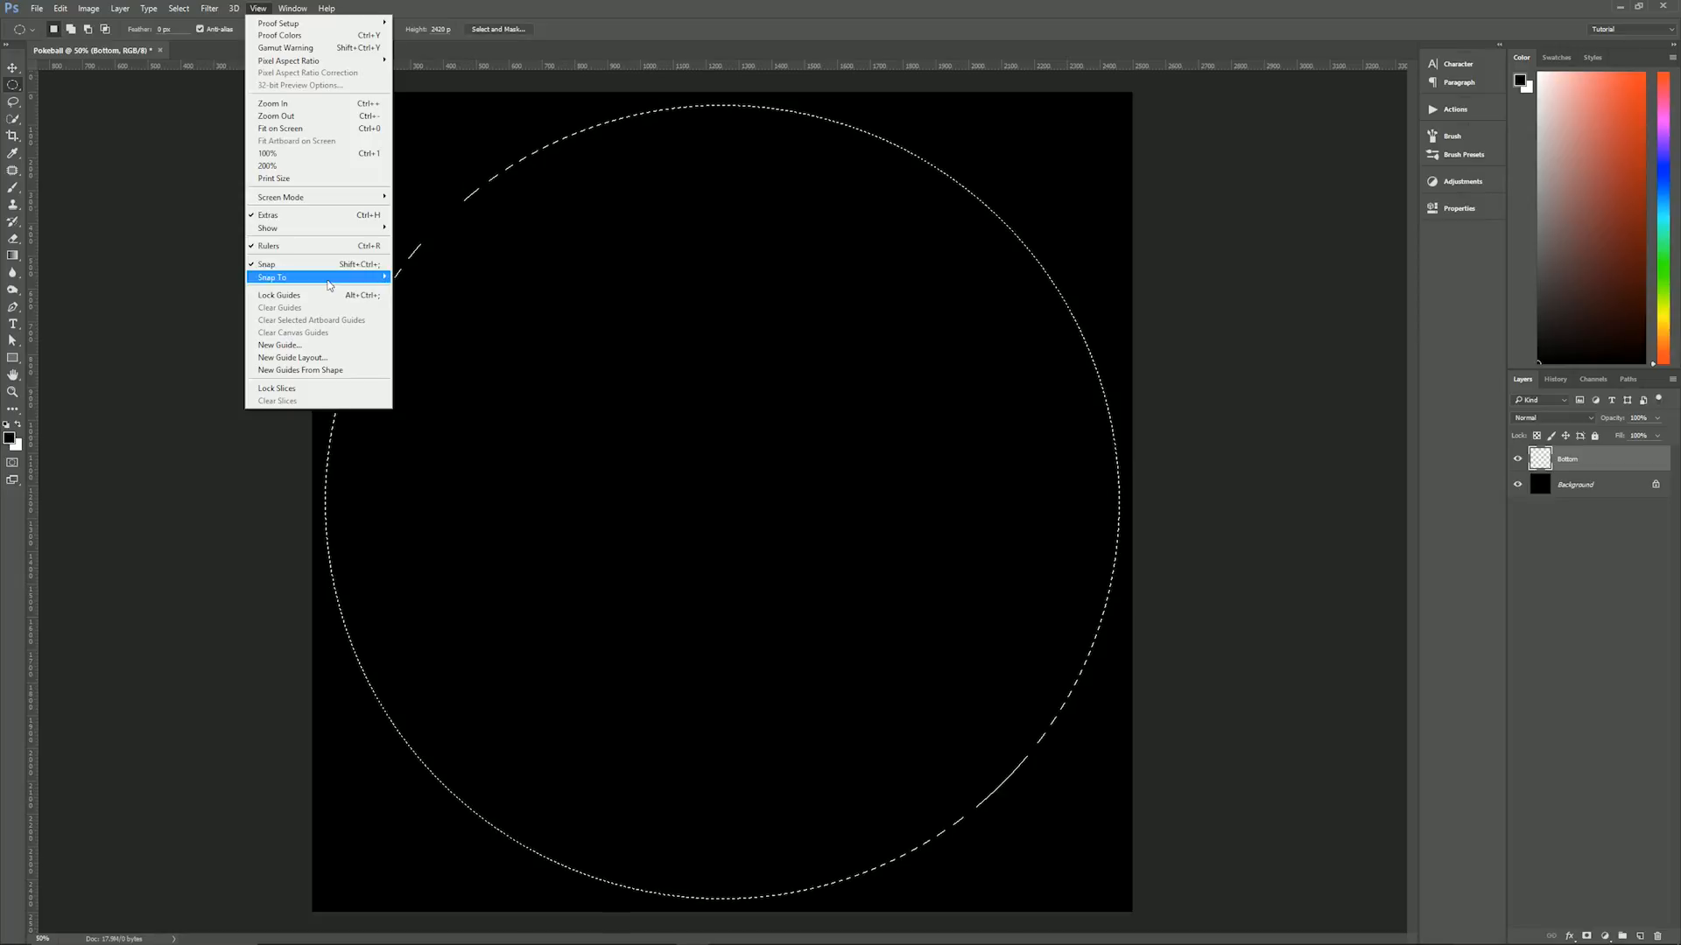
left_click(590, 11)
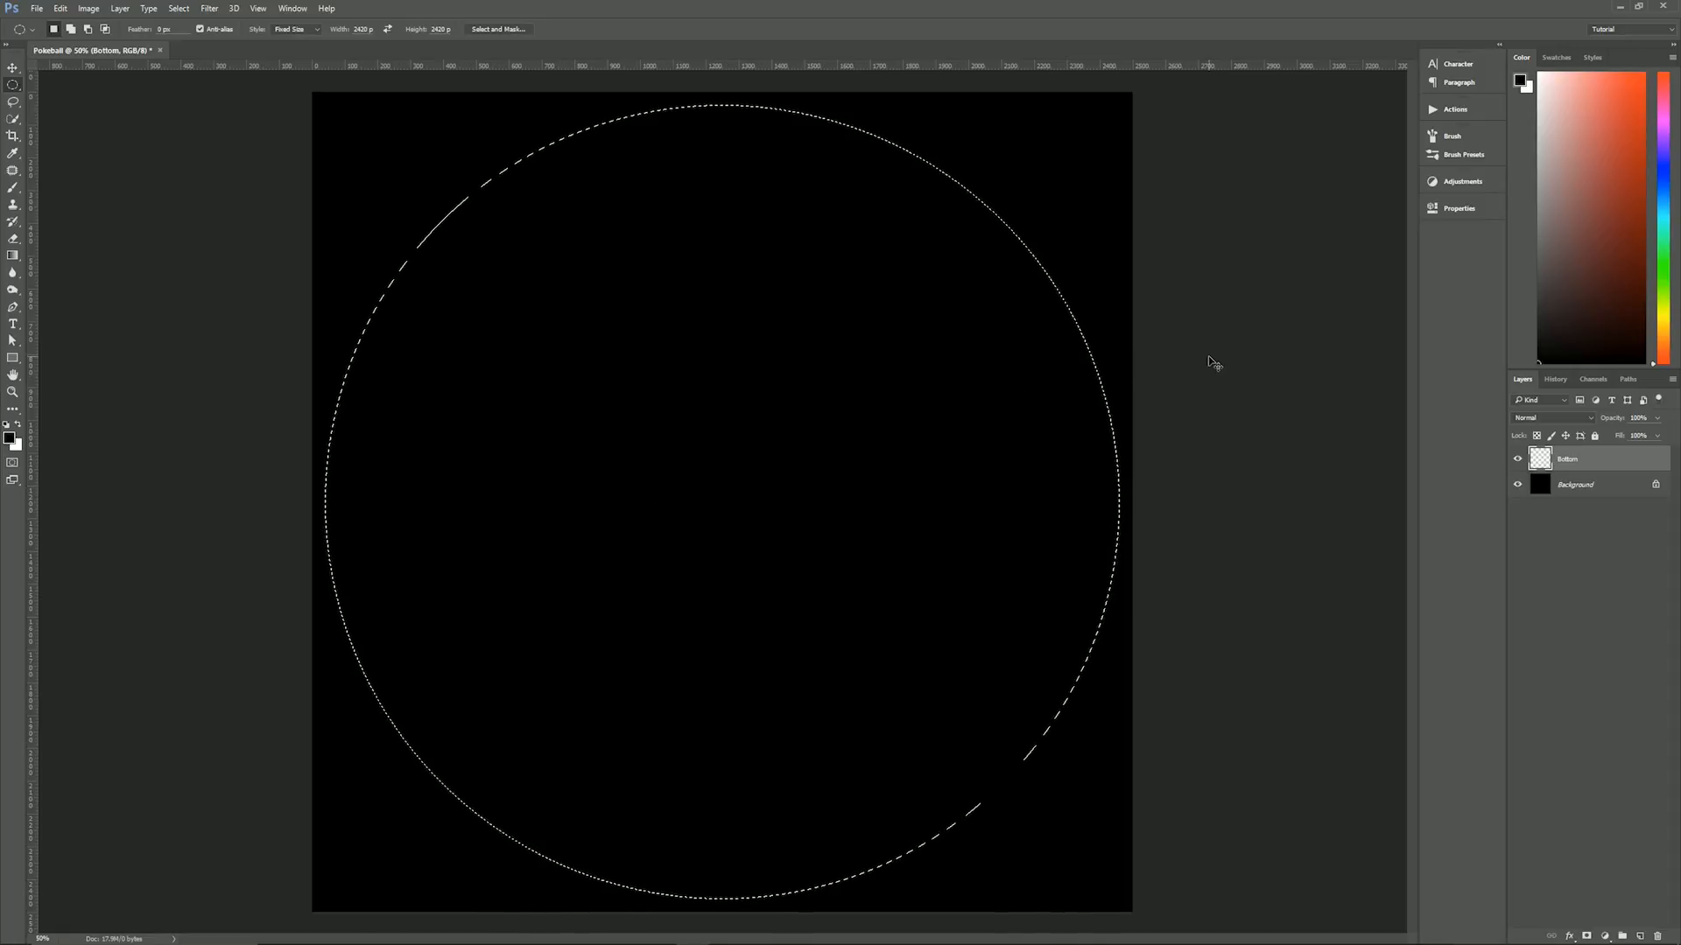
- Fill the circular selection on the Bottom layer with white, and add a new layer named Top above it
key("ctrl+BackSpace")
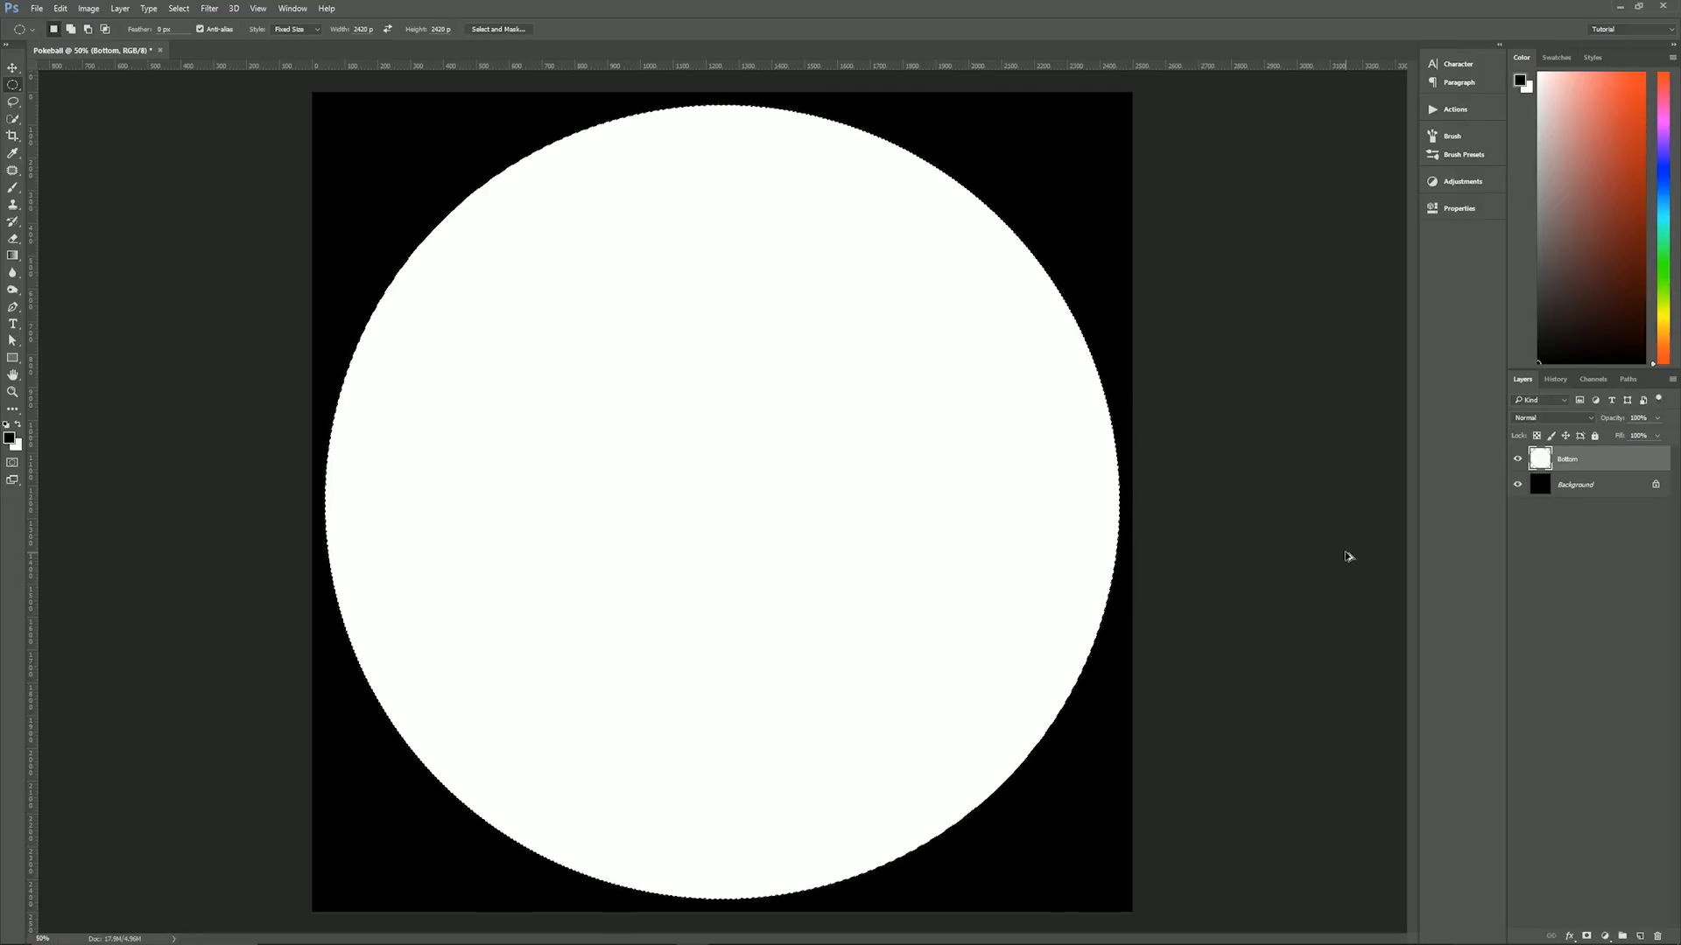
key("ctrl+shift+alt+n")
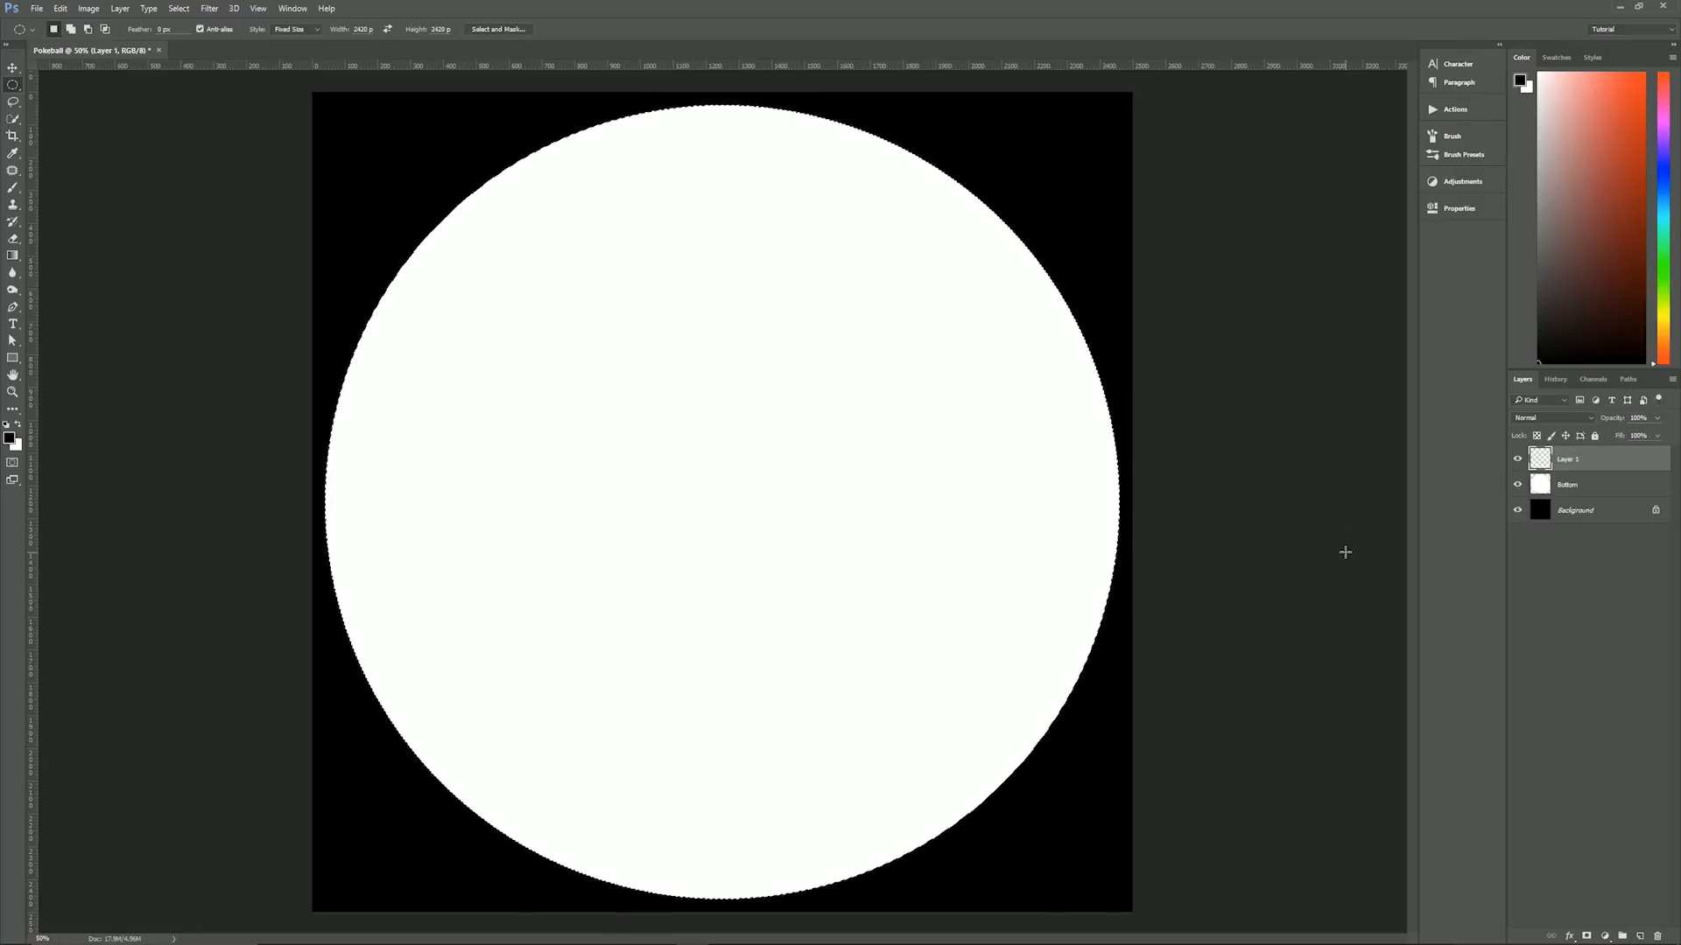
double_click(1568, 458)
type("Top")
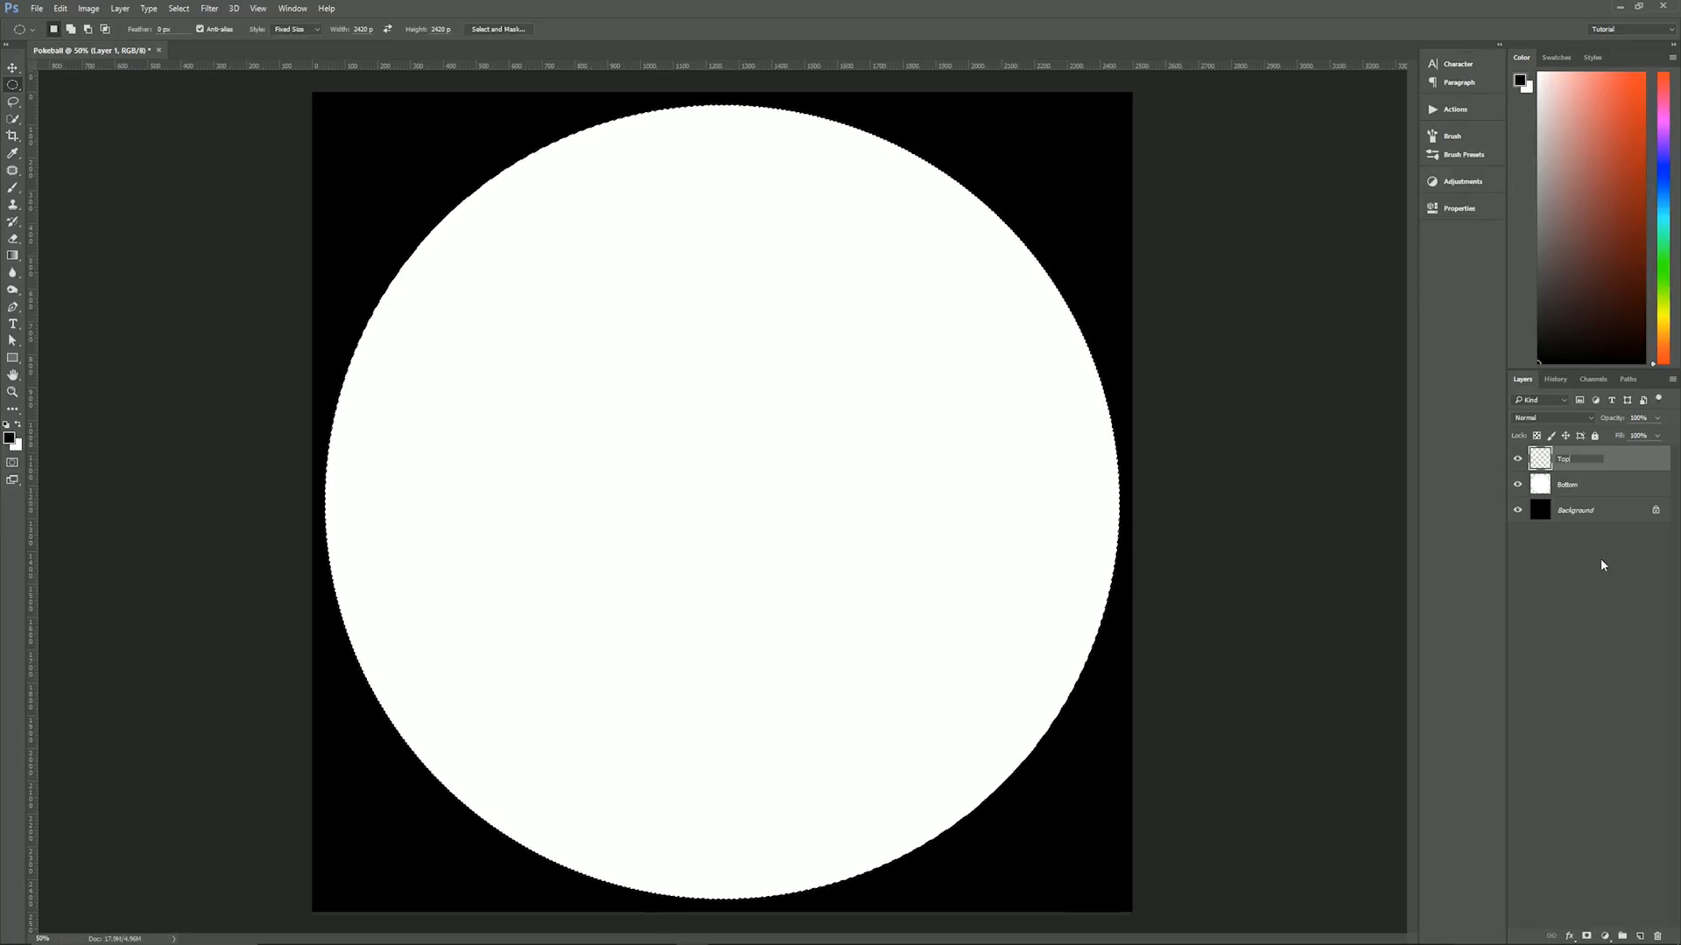
left_click(1661, 454)
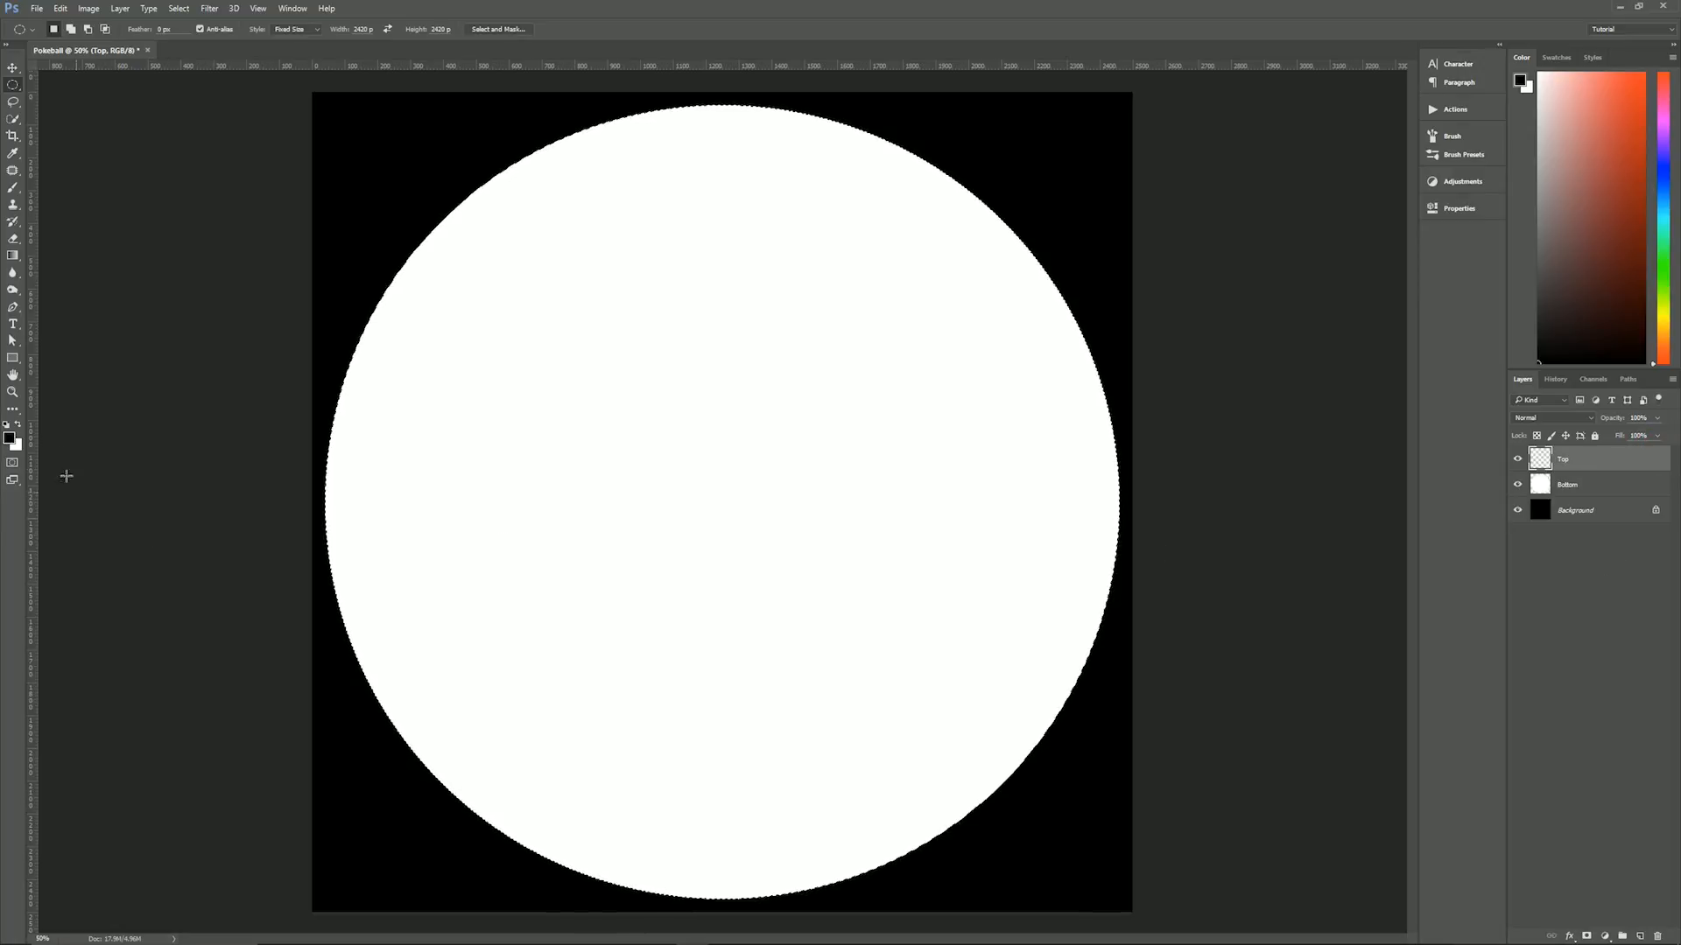
- Set the foreground colour to ff2d2c and fill the circular selection with it on the Top layer
left_click(11, 440)
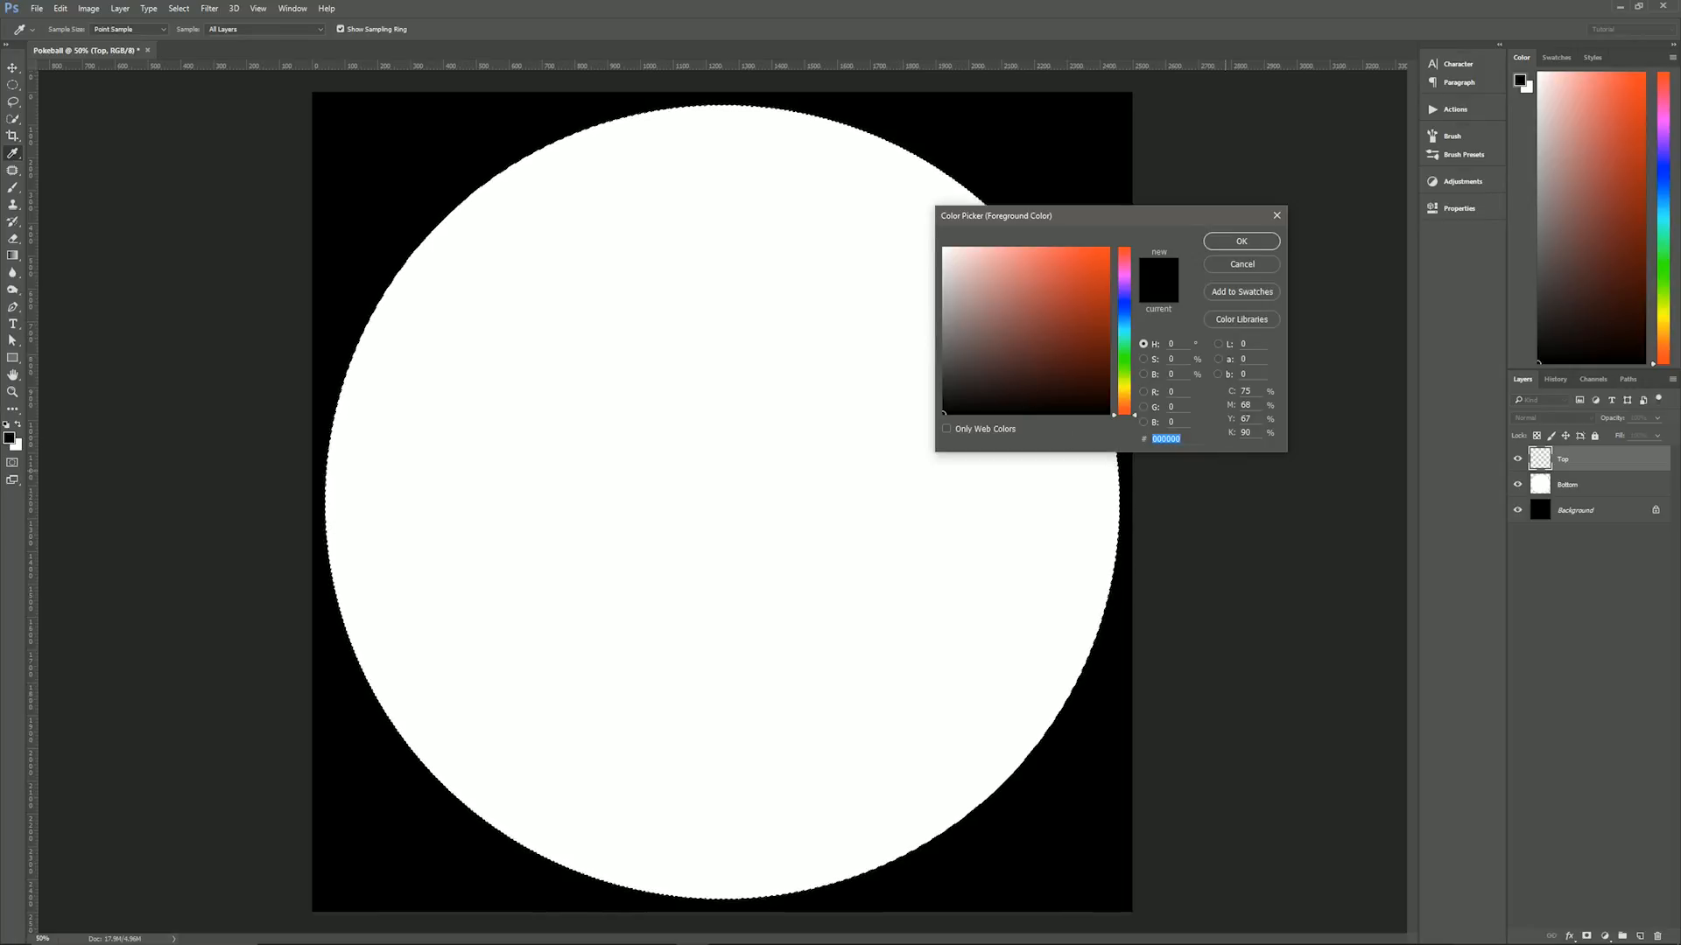
type("ff")
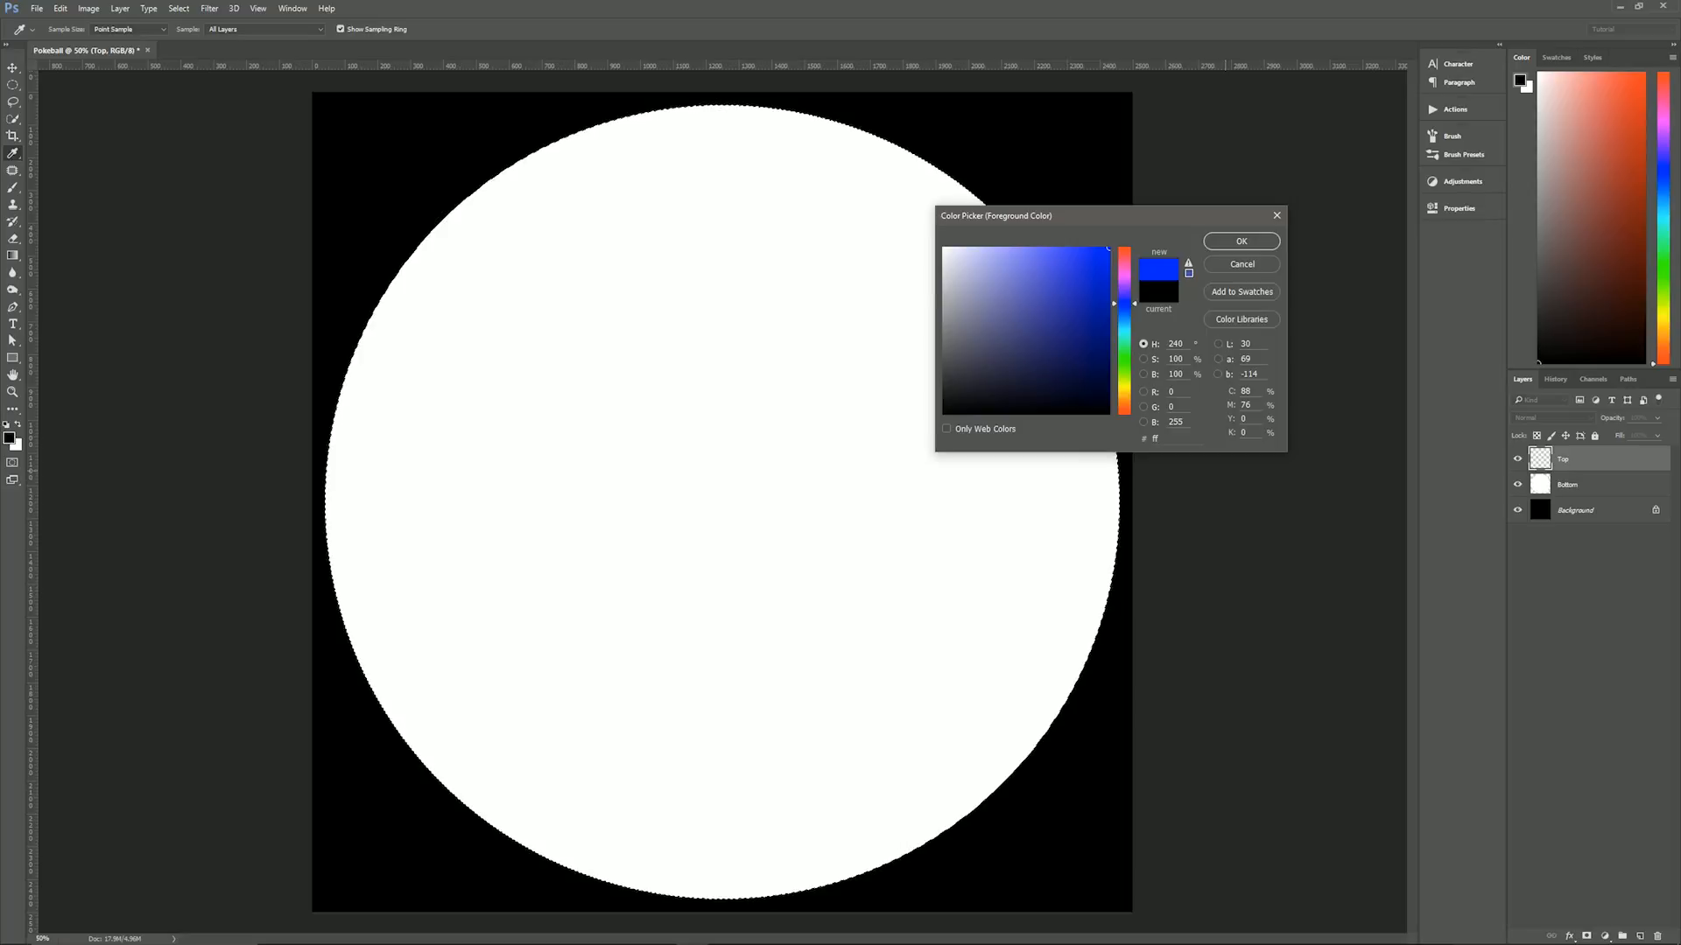
type("2d2c")
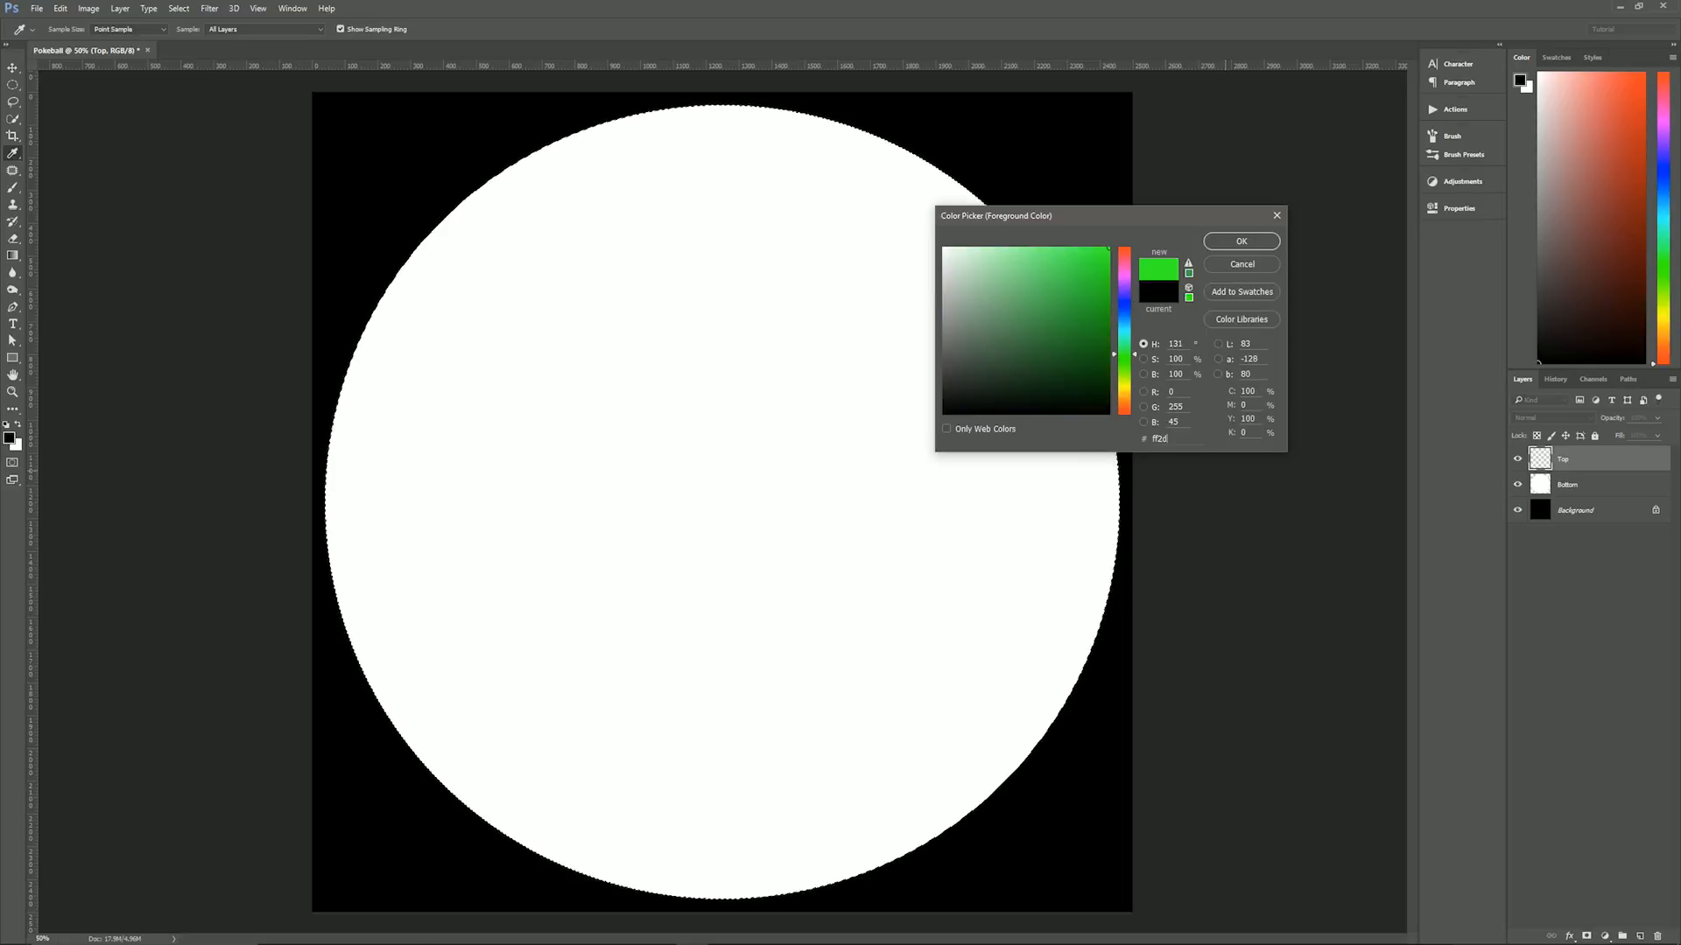
left_click(1217, 246)
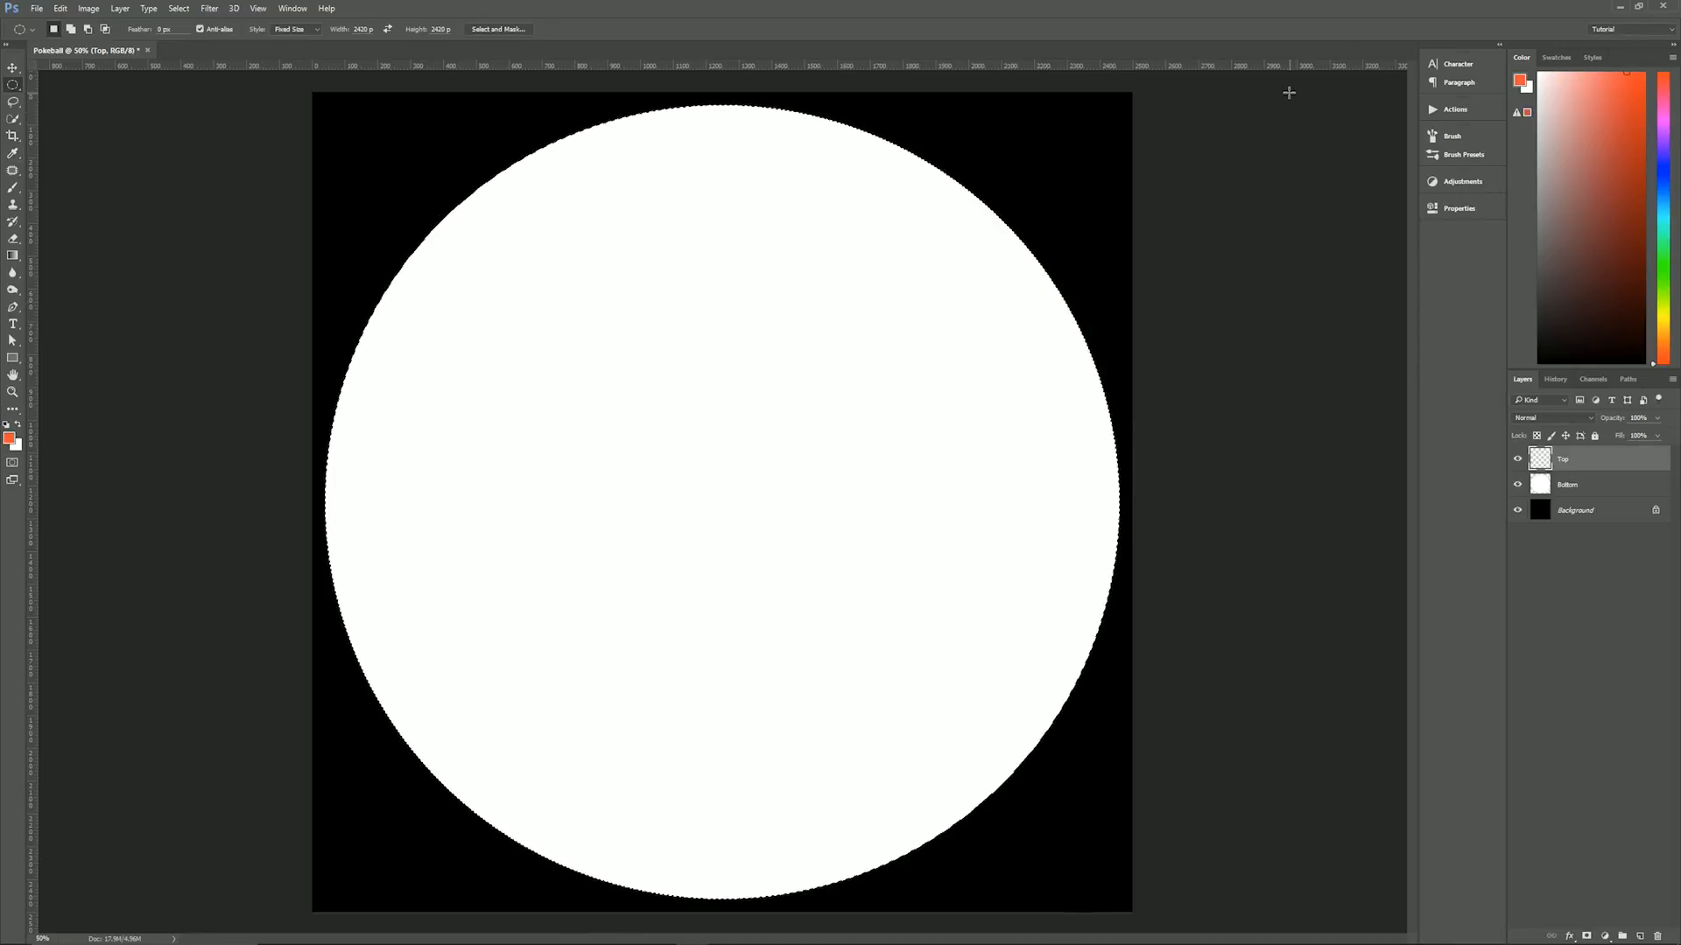
key("alt+BackSpace")
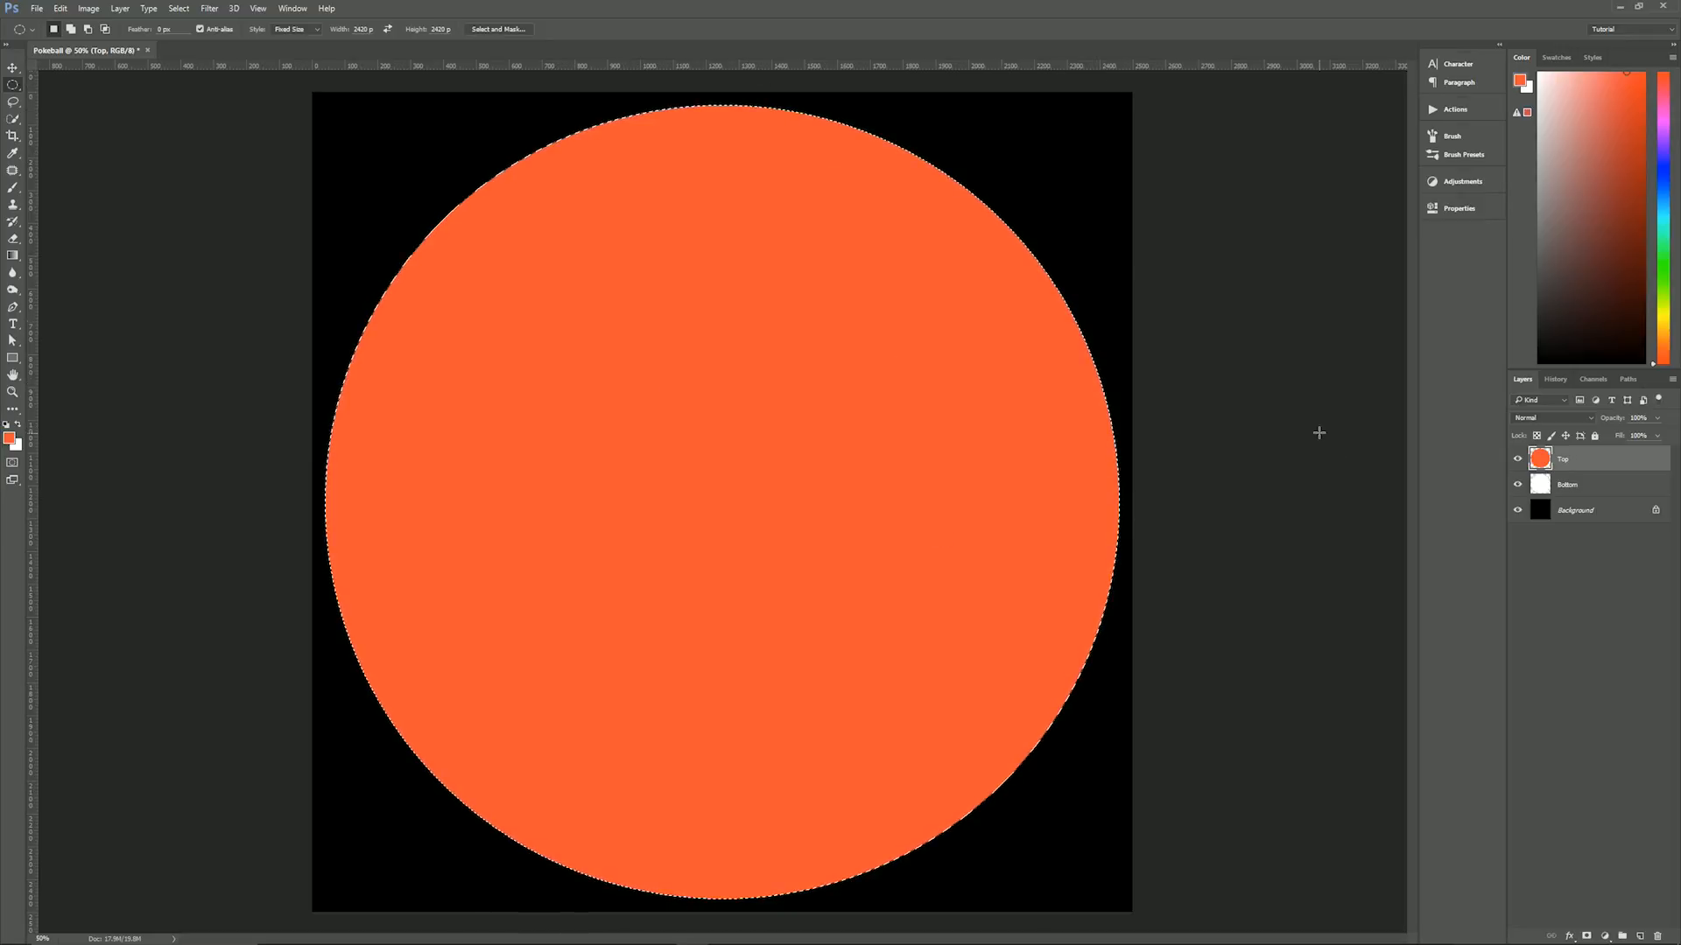
- Deselect the circle and place a horizontal and a vertical guide through the centre of the canvas
key("ctrl+d")
left_click_drag(794, 68, 840, 501)
left_click_drag(33, 578, 722, 541)
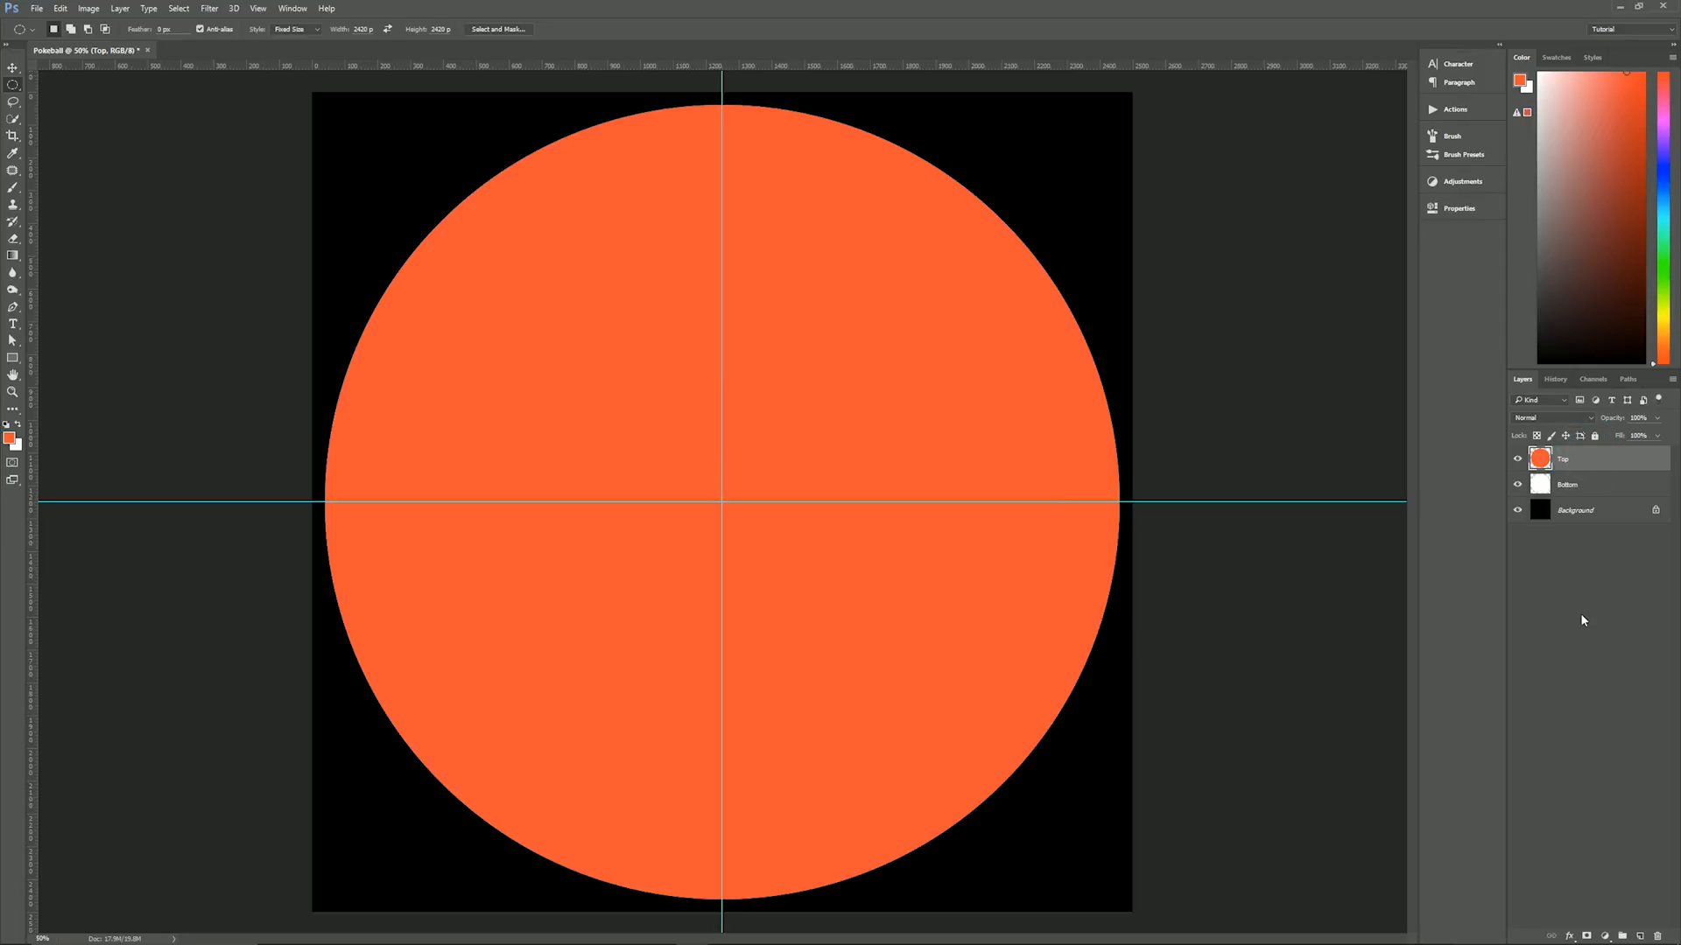
- Add a new layer above Top and name it Middle
key("ctrl+shift+alt+n")
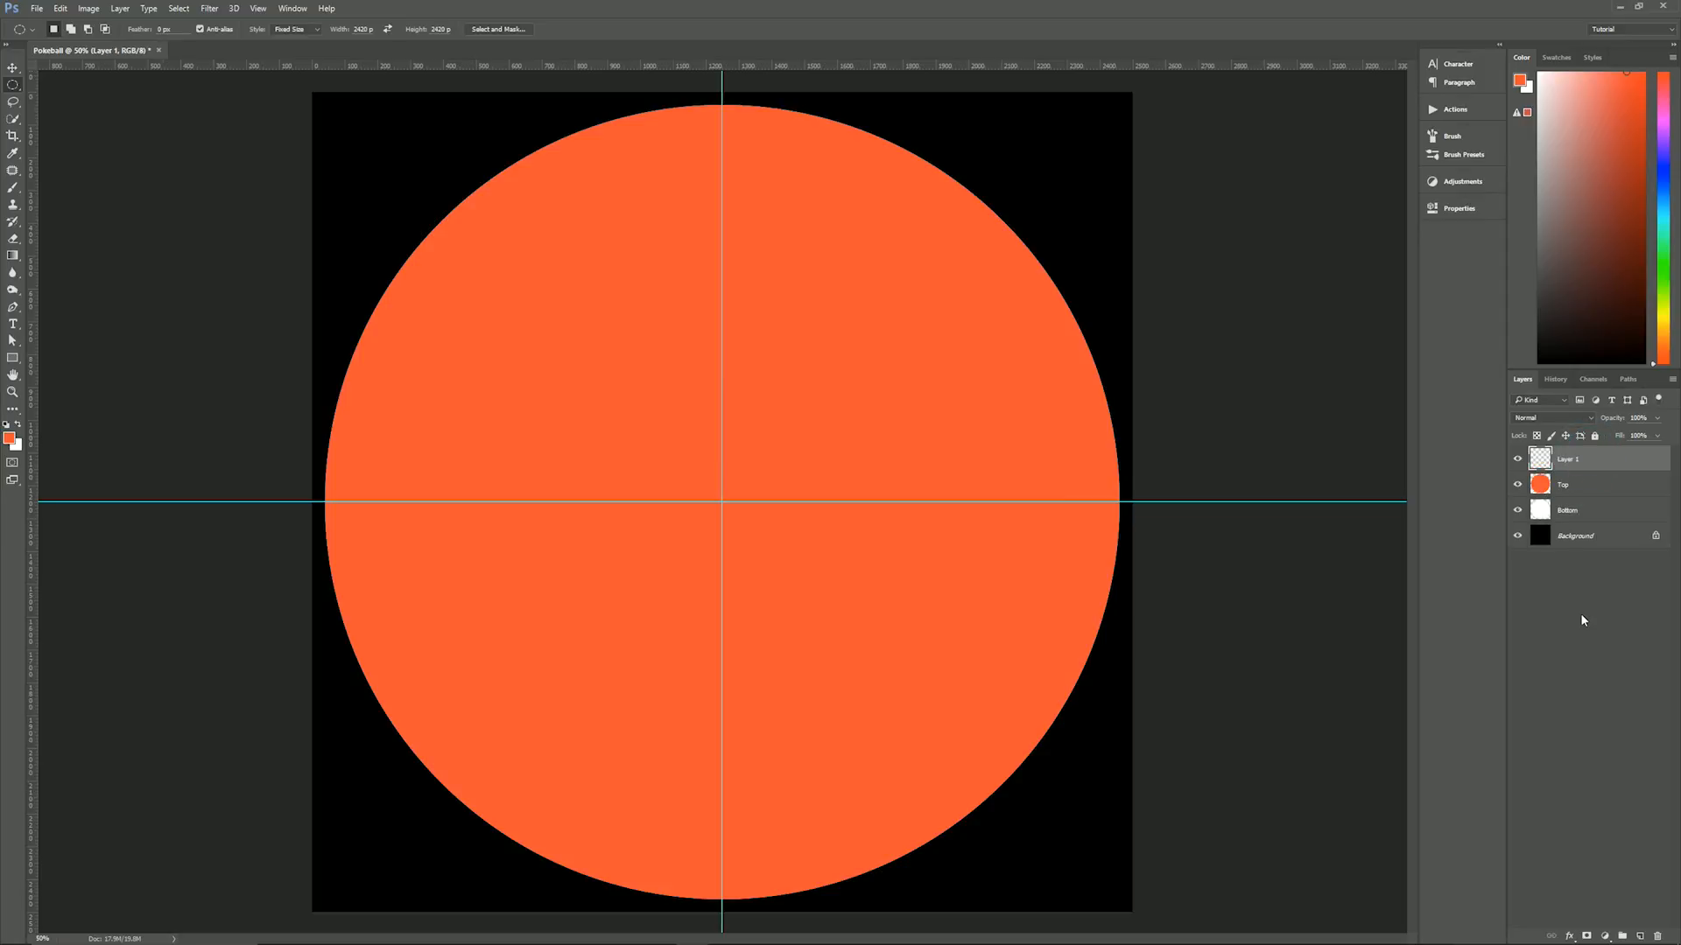
double_click(1559, 466)
type("Middle")
key("Return")
- Set the foreground colour to the dark grey 464646
left_click(9, 437)
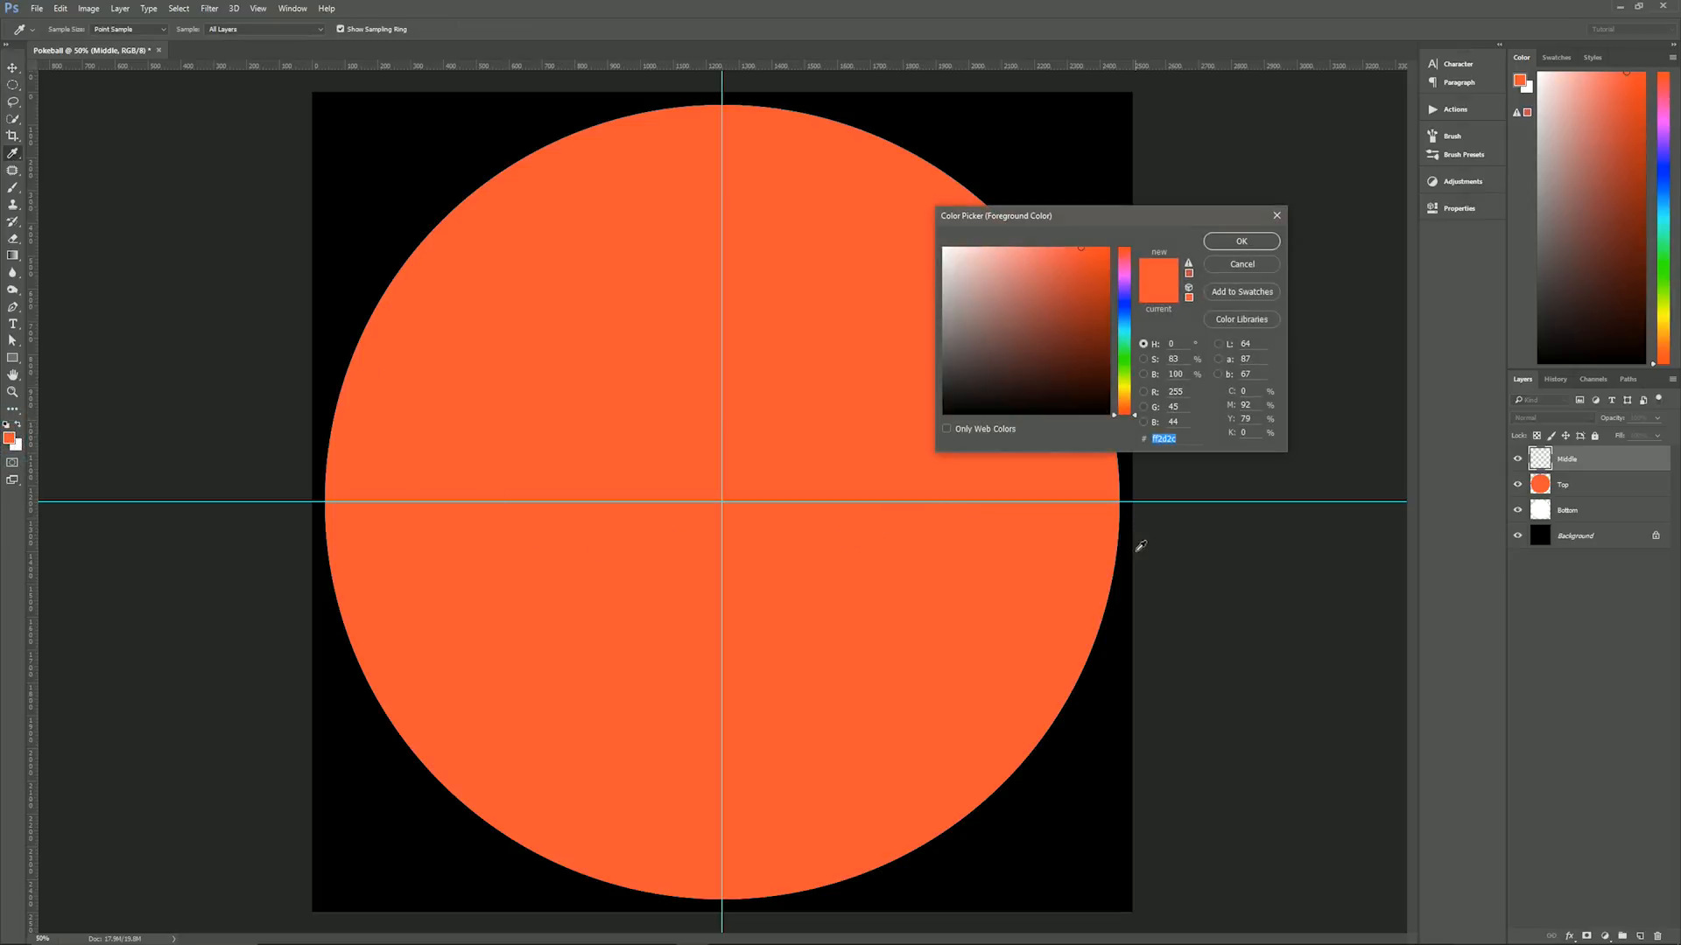
type("464646")
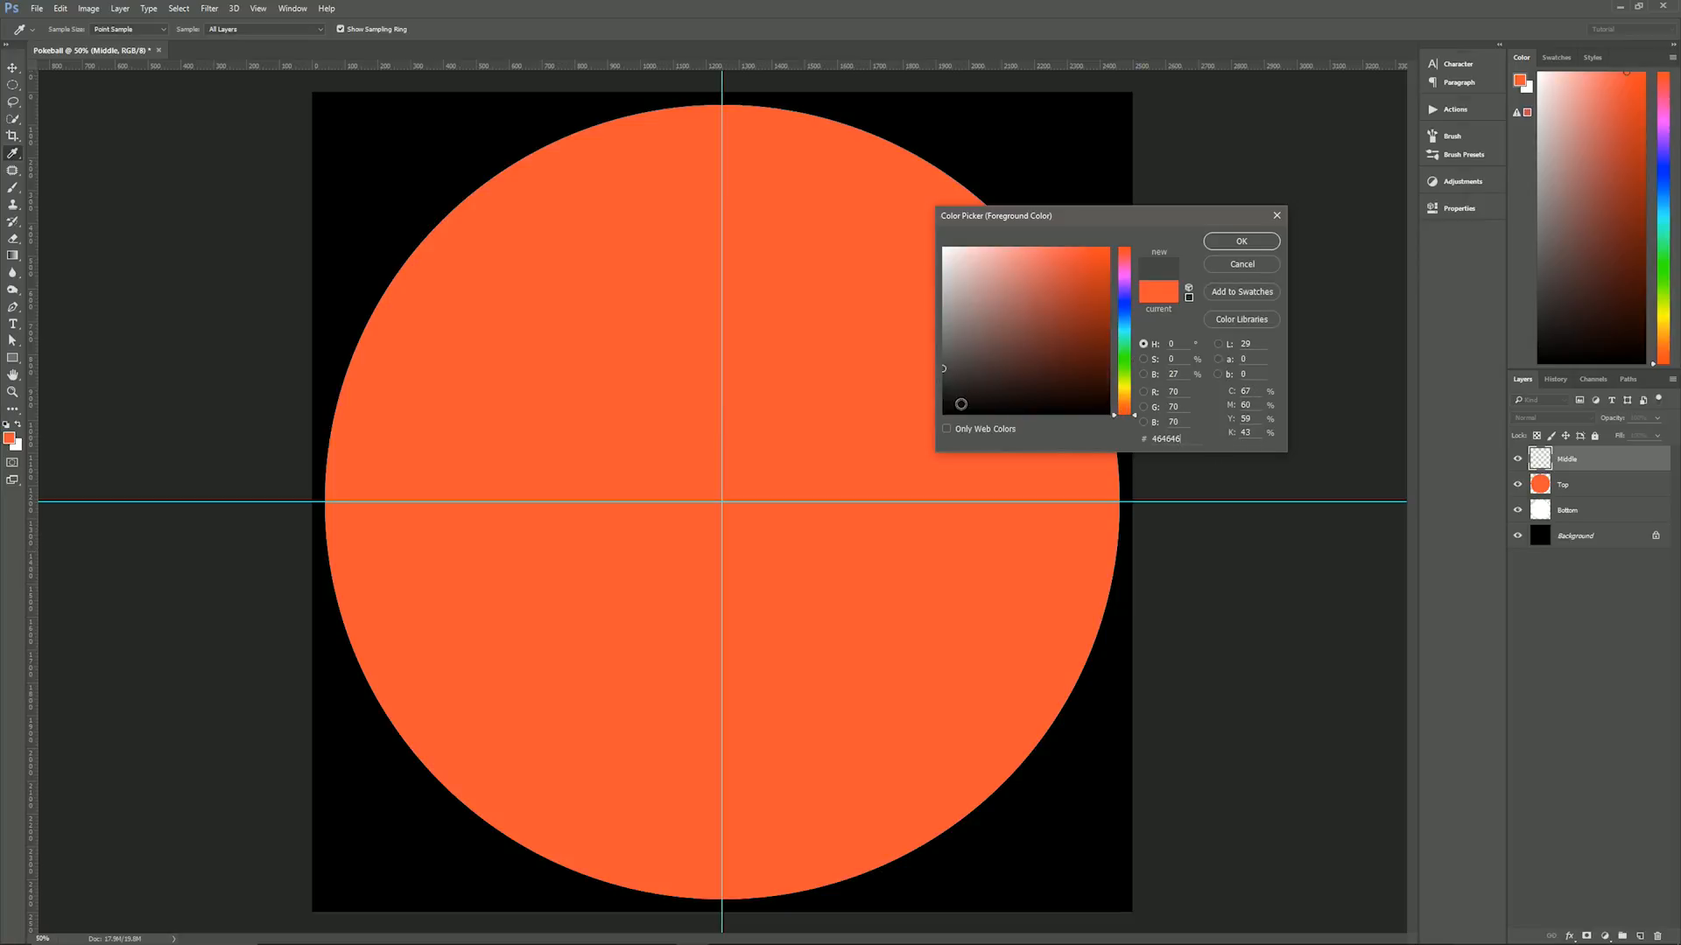
left_click(1241, 240)
- Fill a fixed-size 2200 by 150 px rectangular selection, centred on the guides, with the foreground colour on the Middle layer, and deselect it
key("m")
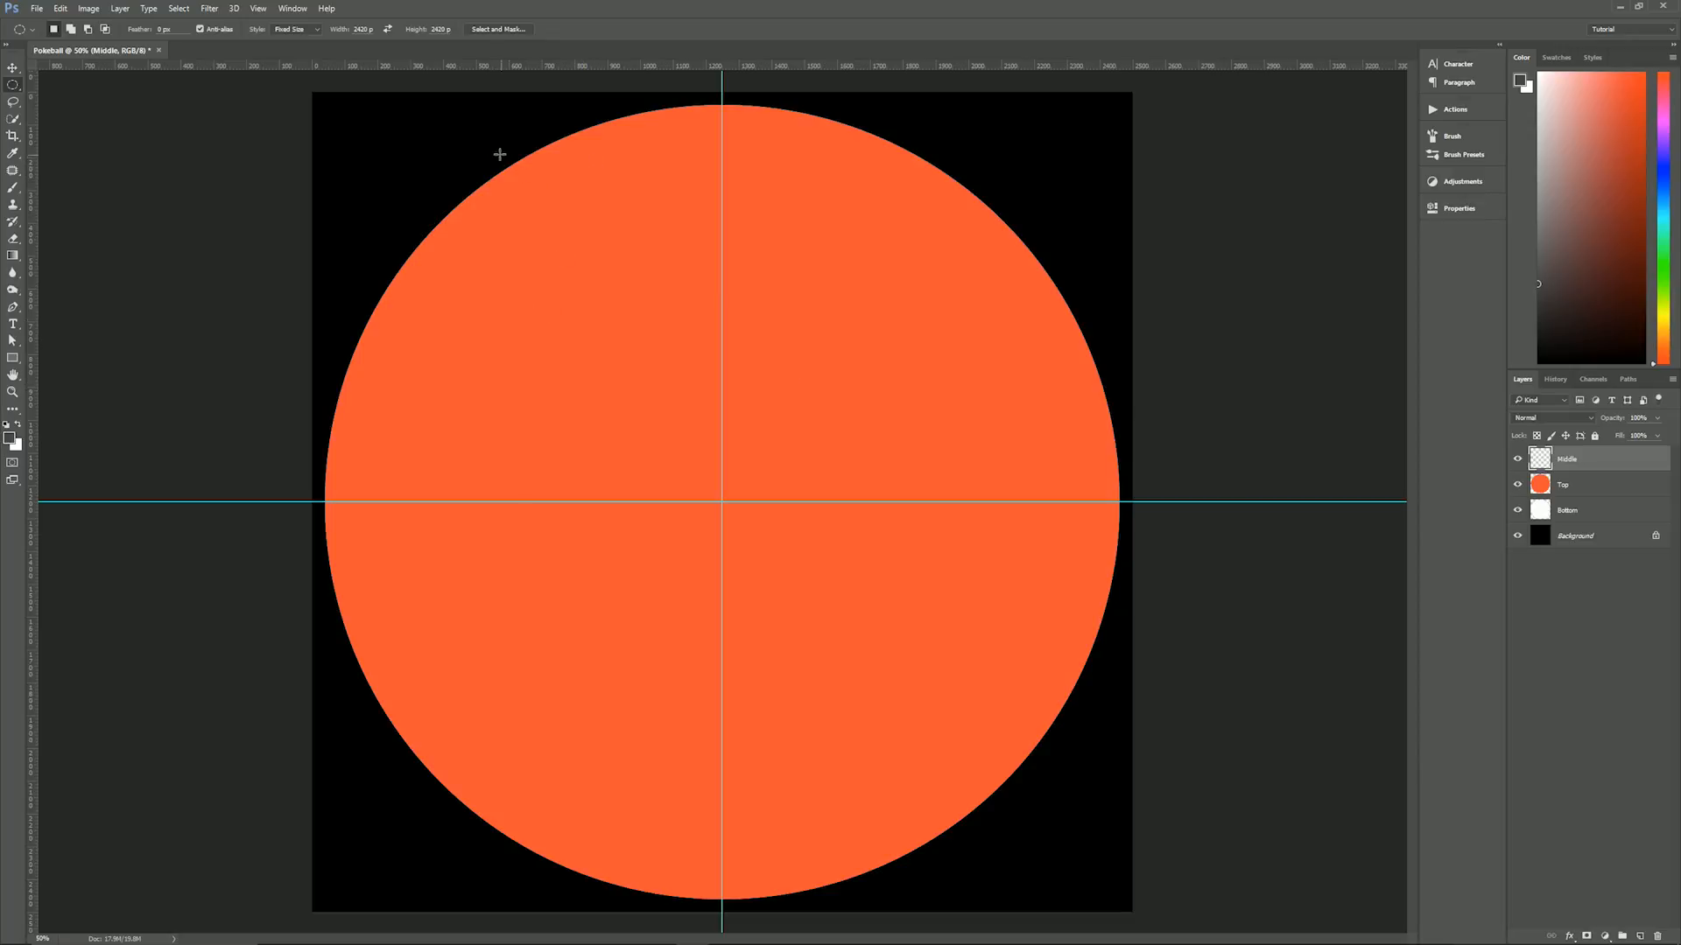
left_click(15, 85)
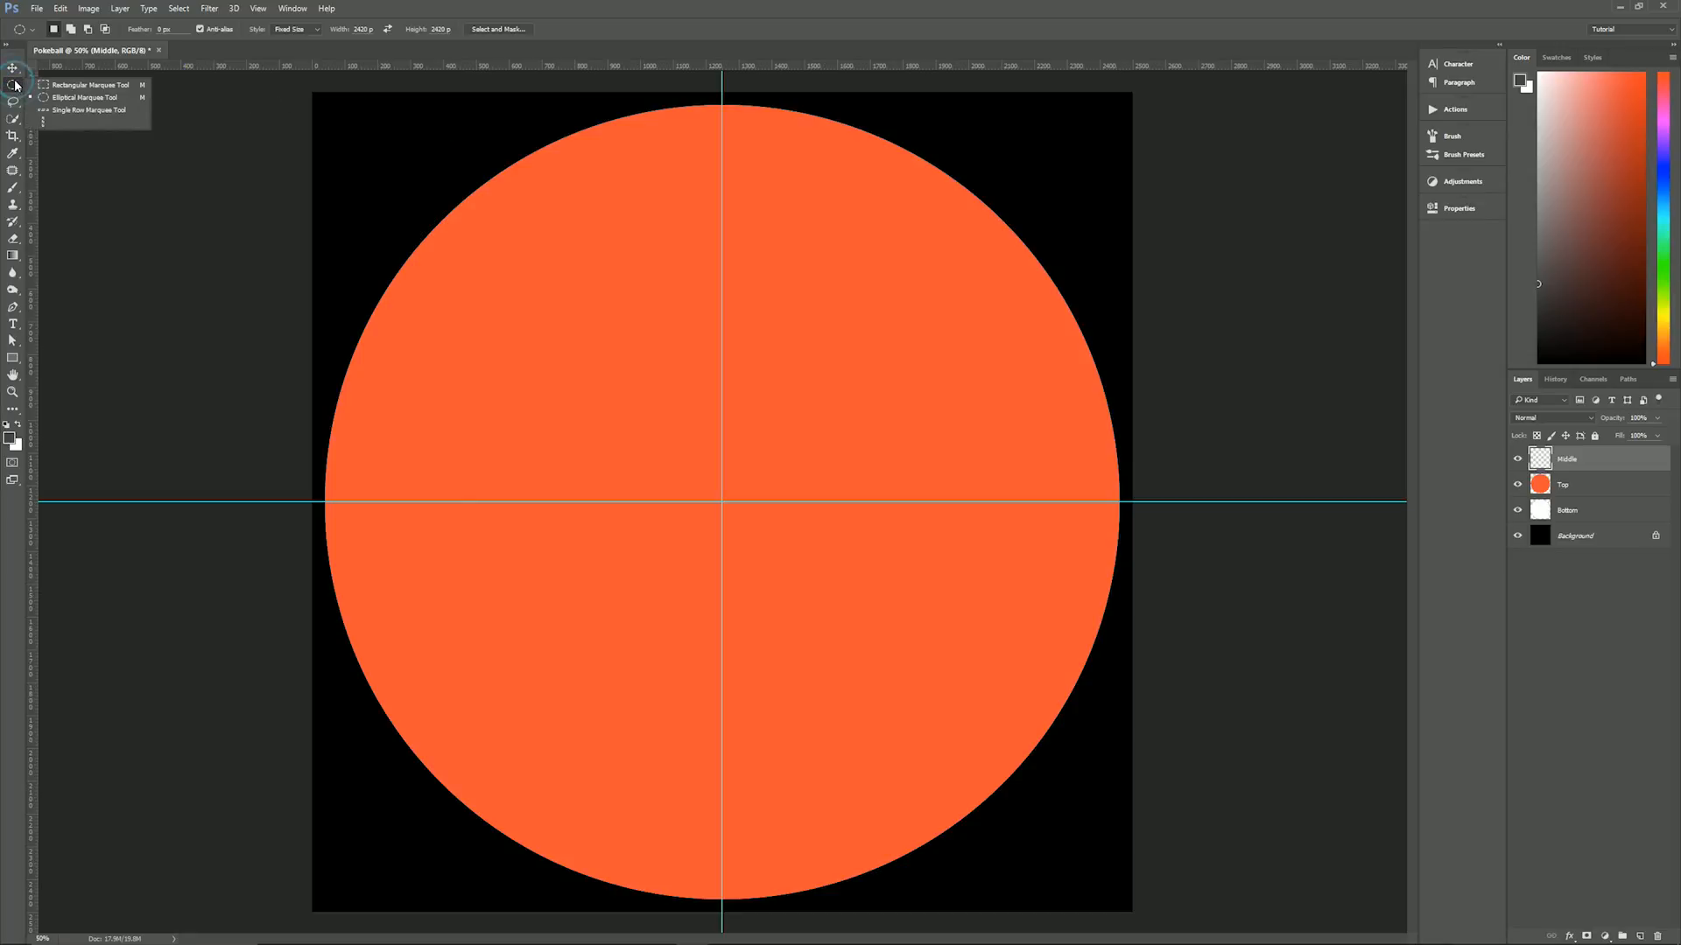
left_click(58, 85)
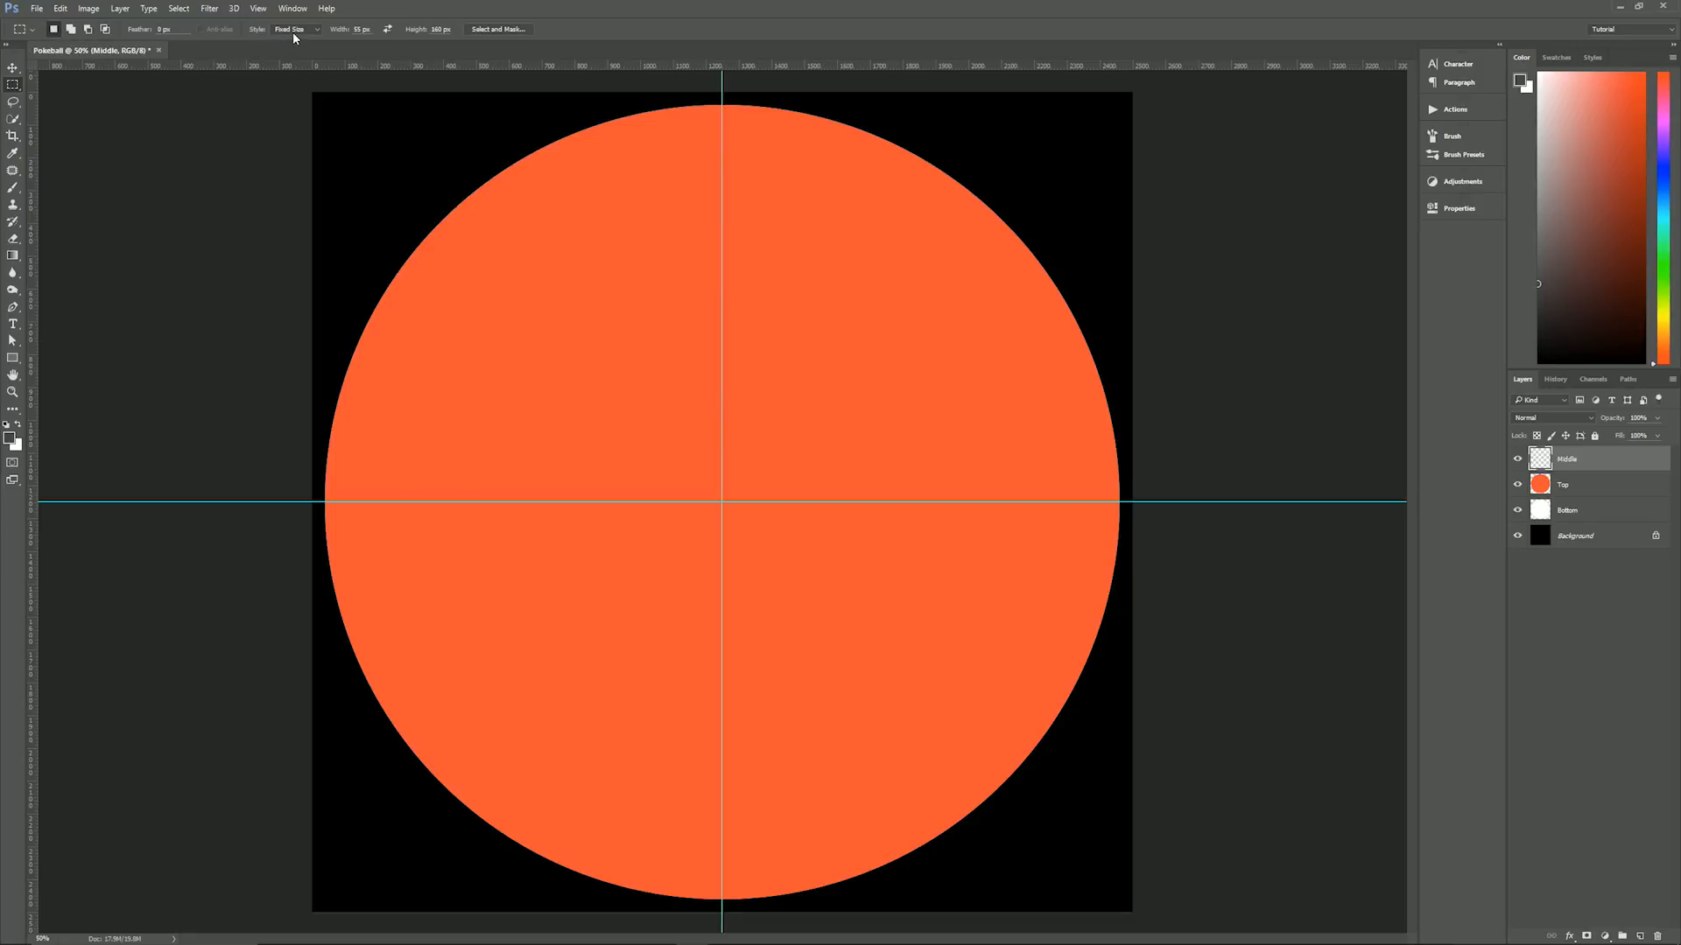
left_click(356, 28)
left_click(437, 29)
type("150")
left_click(410, 276)
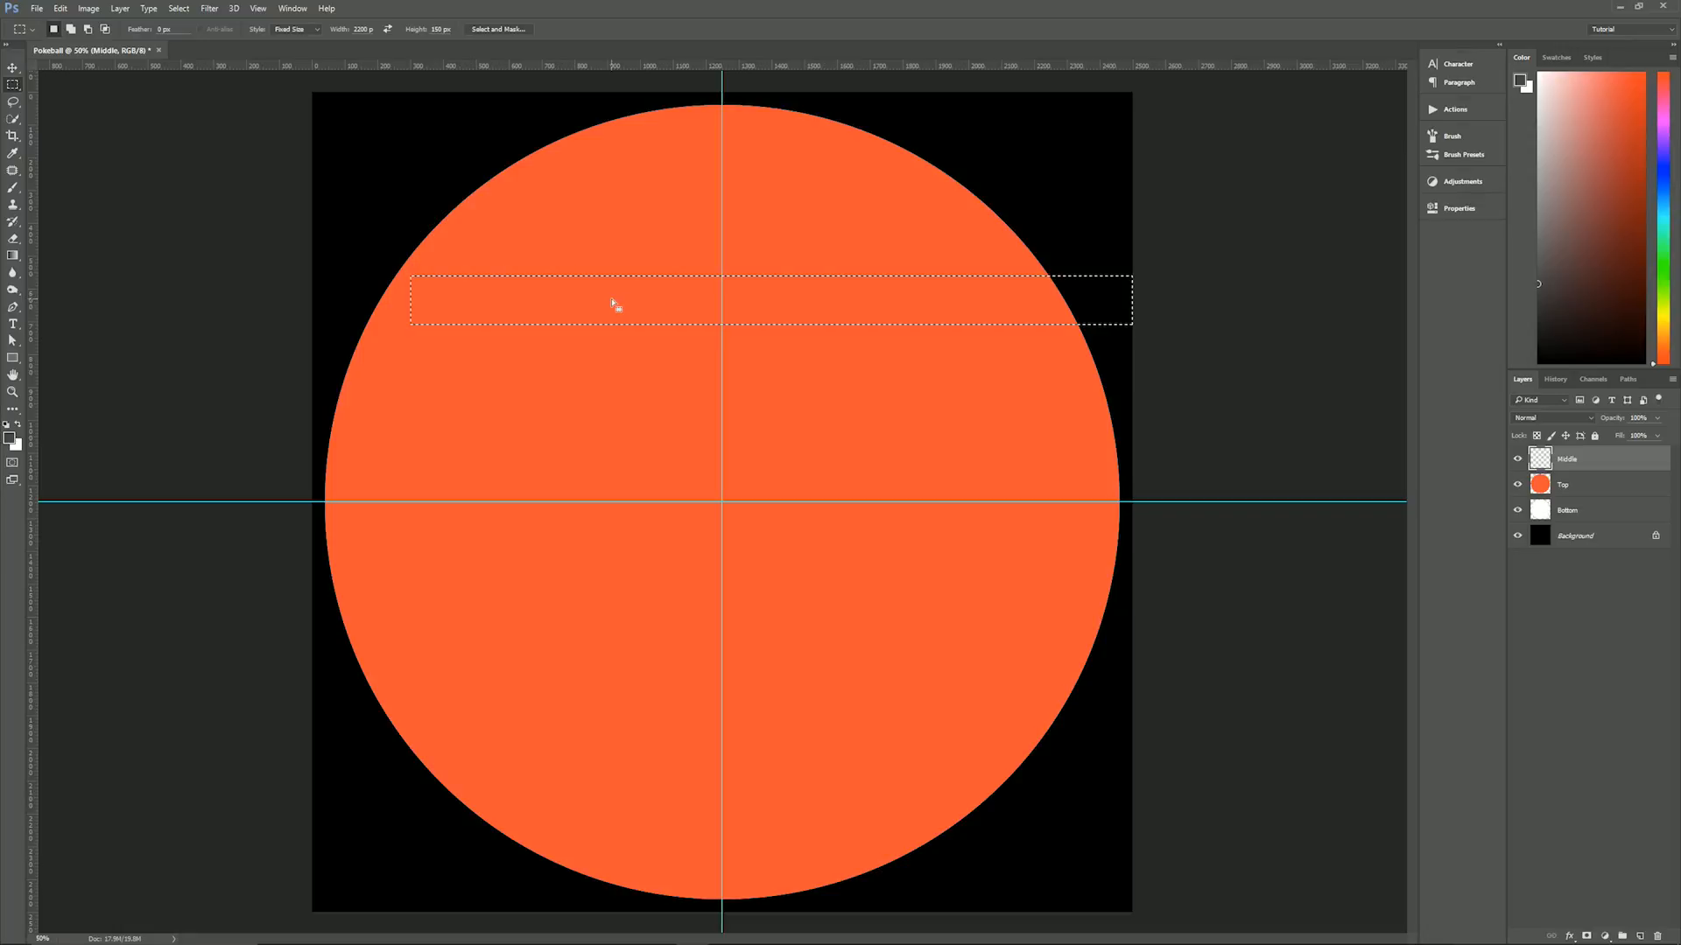
left_click_drag(612, 300, 565, 501)
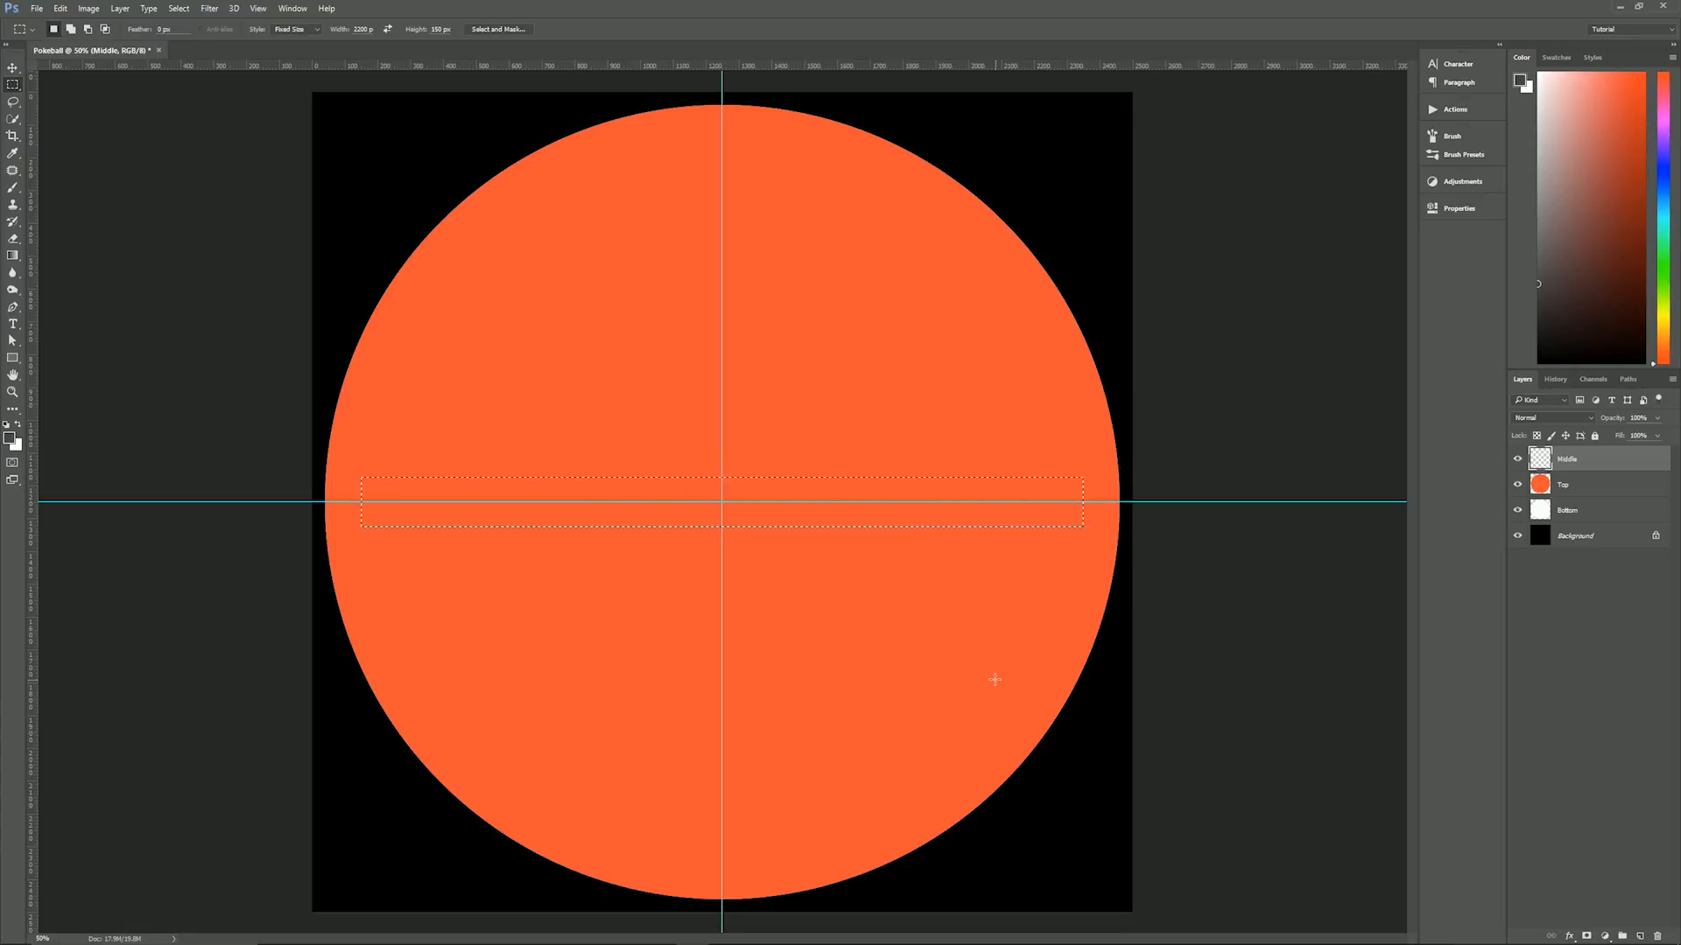
key("alt+BackSpace")
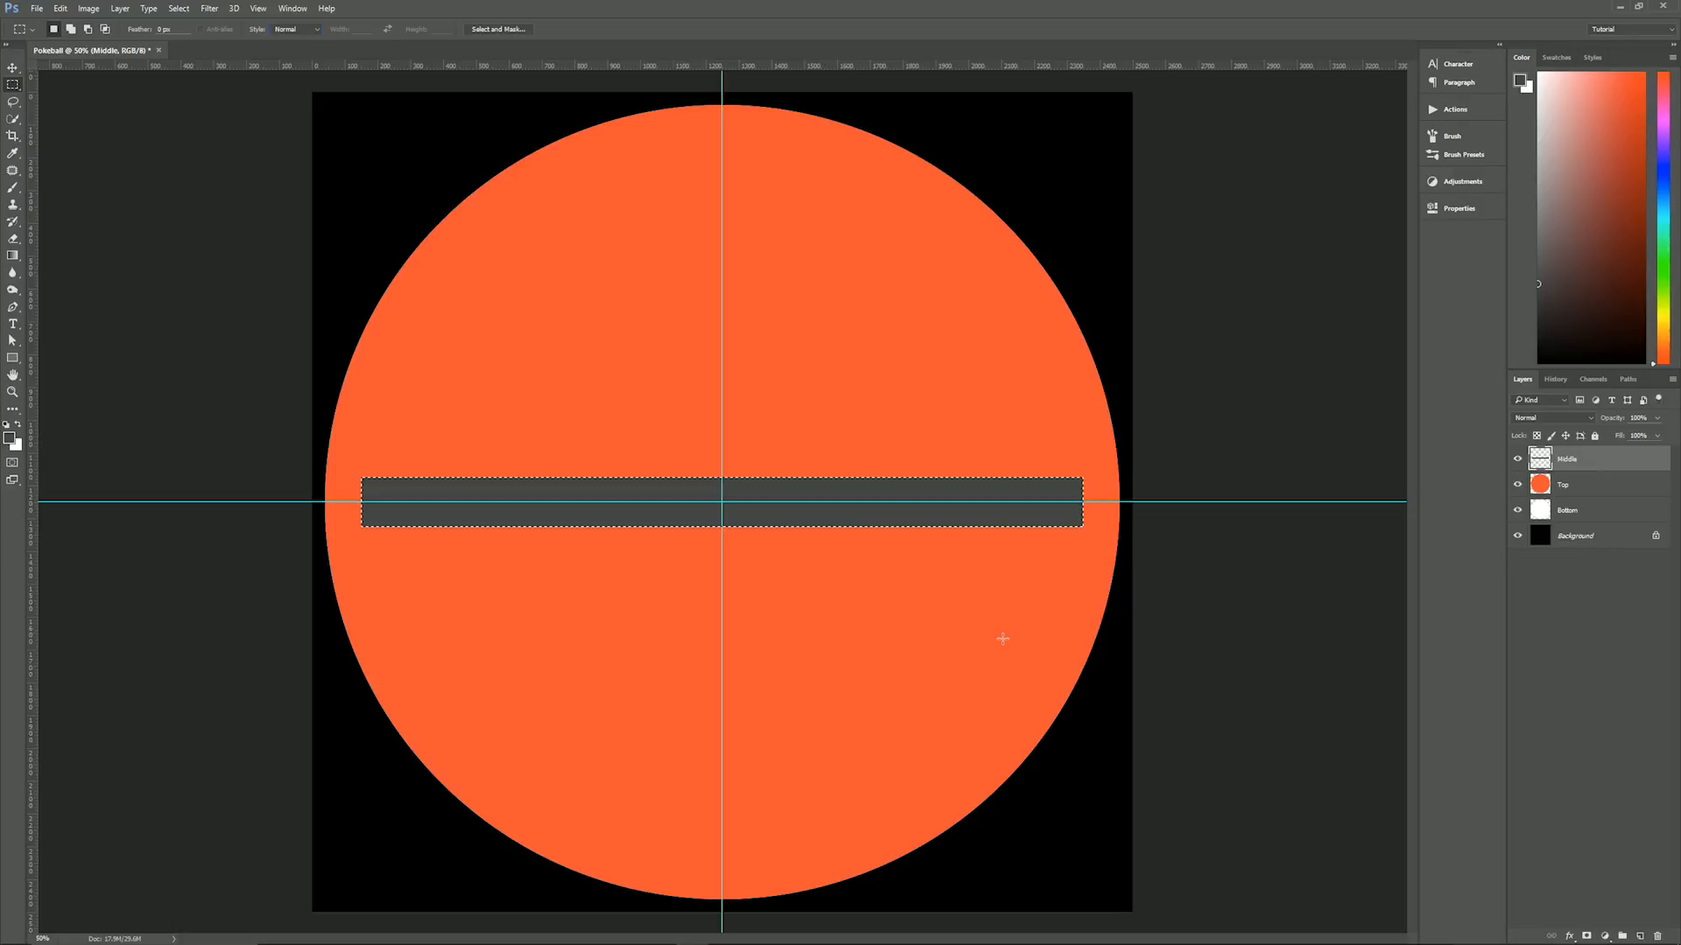
key("ctrl+d")
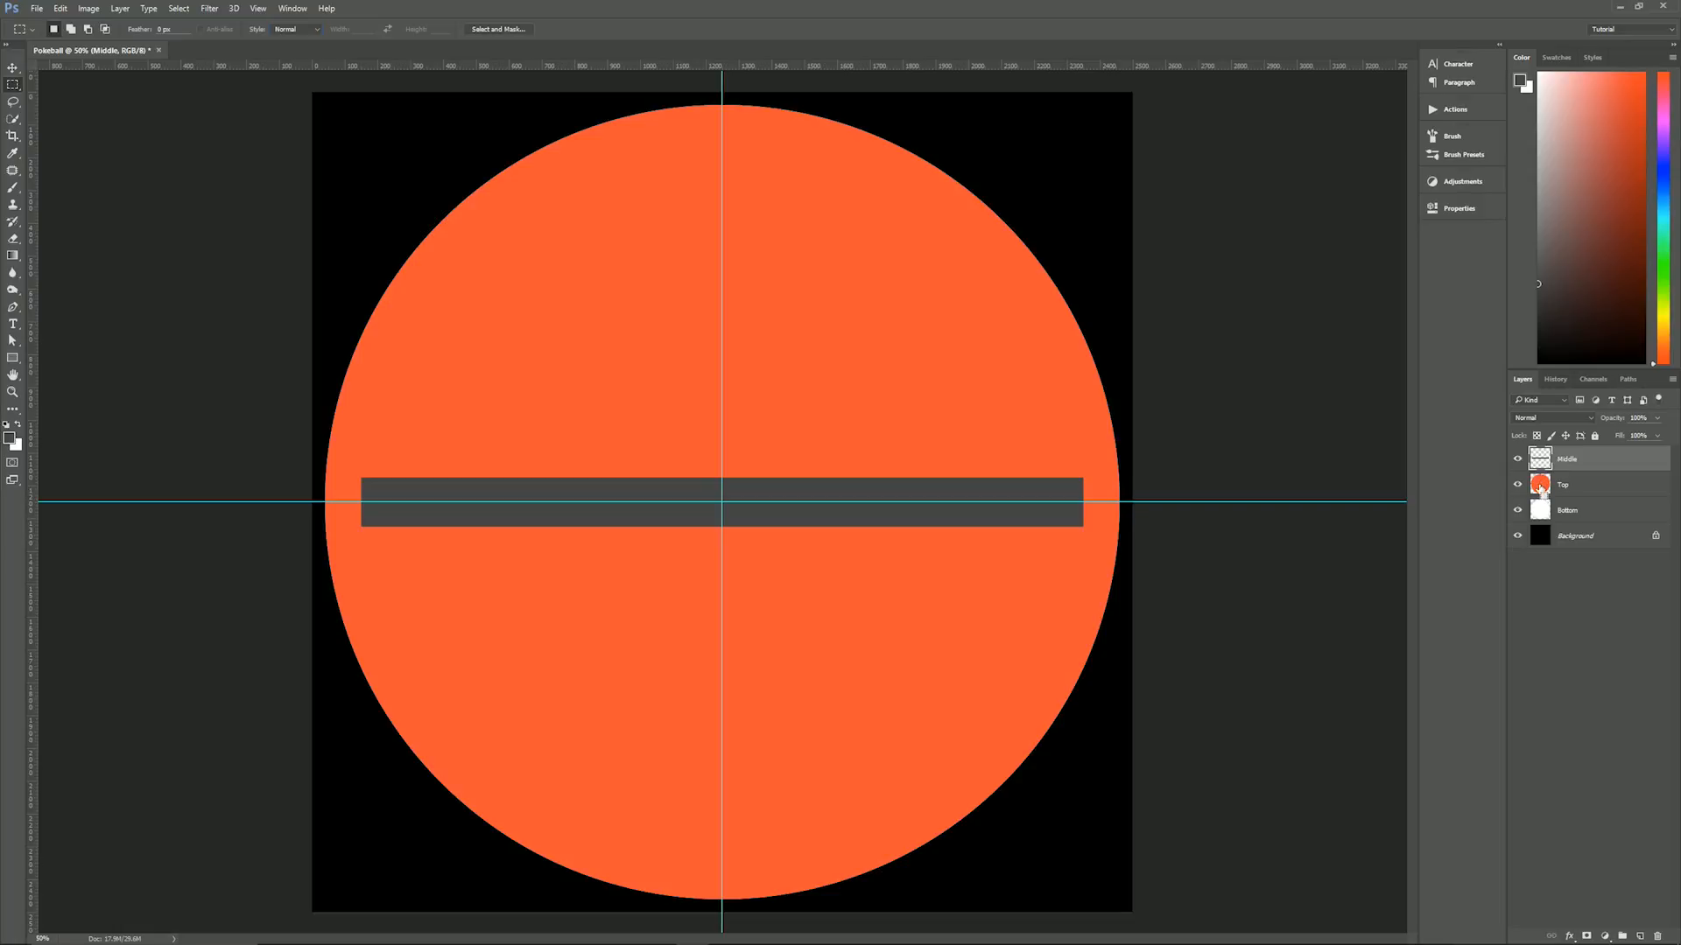
- Load the Top circle's outline as a selection, apply a Normal-mode Spherize at 100% to the Middle band, and deselect
left_click(1540, 489, "ctrl")
left_click(212, 9)
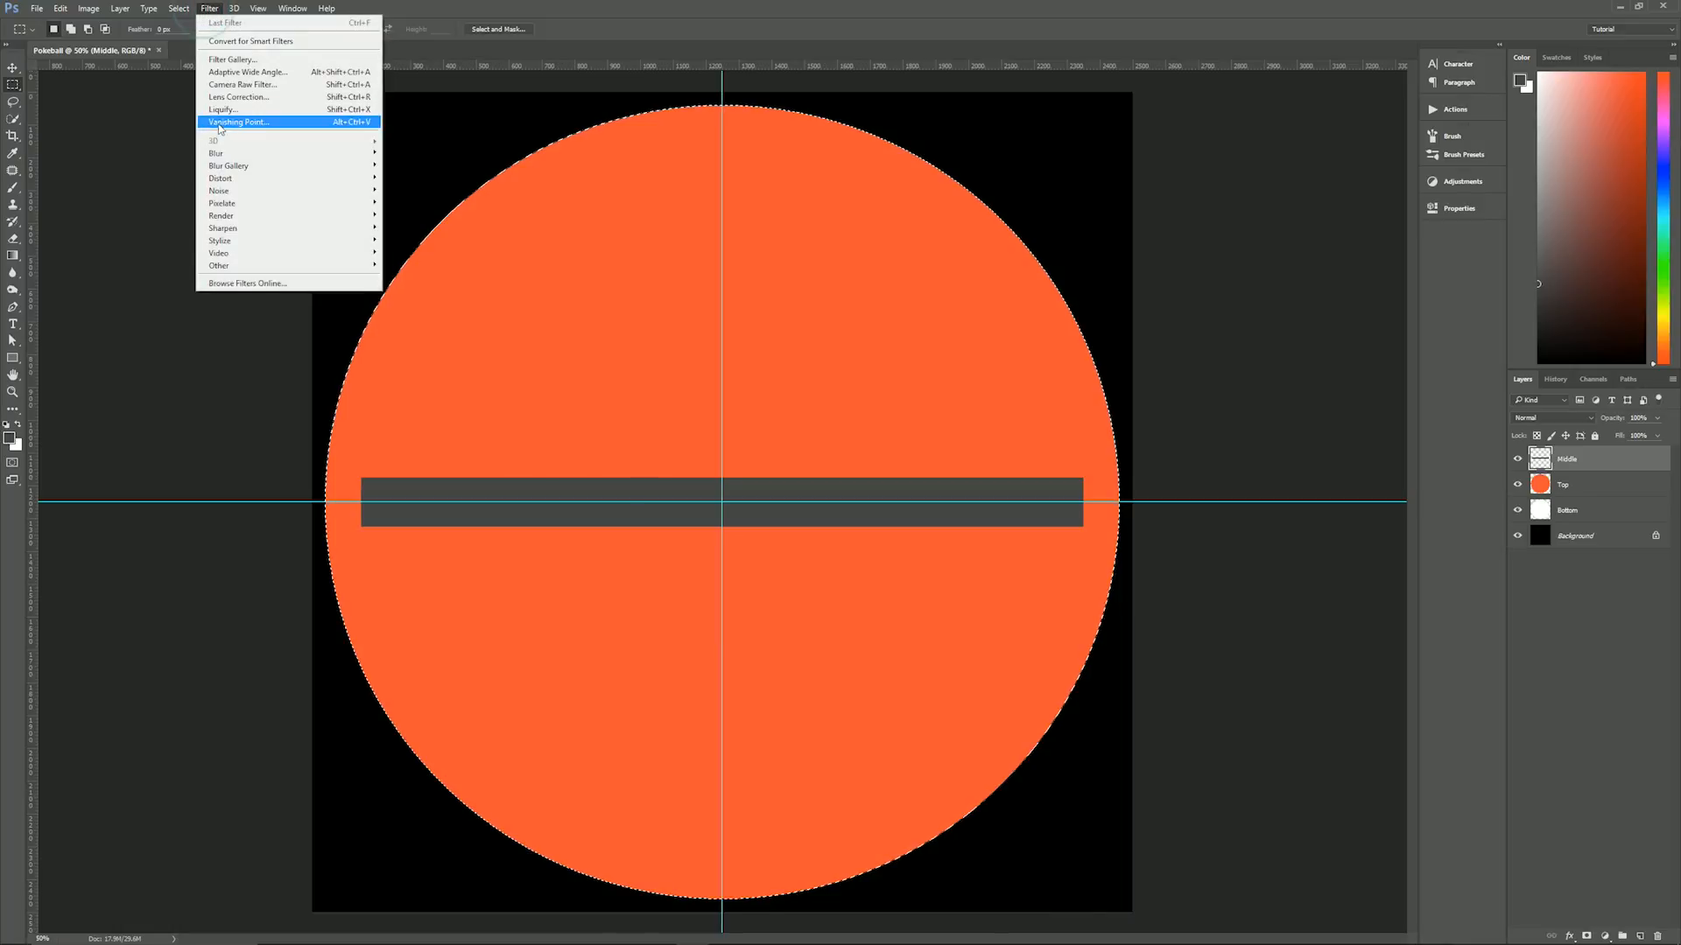
mouse_move(262, 178)
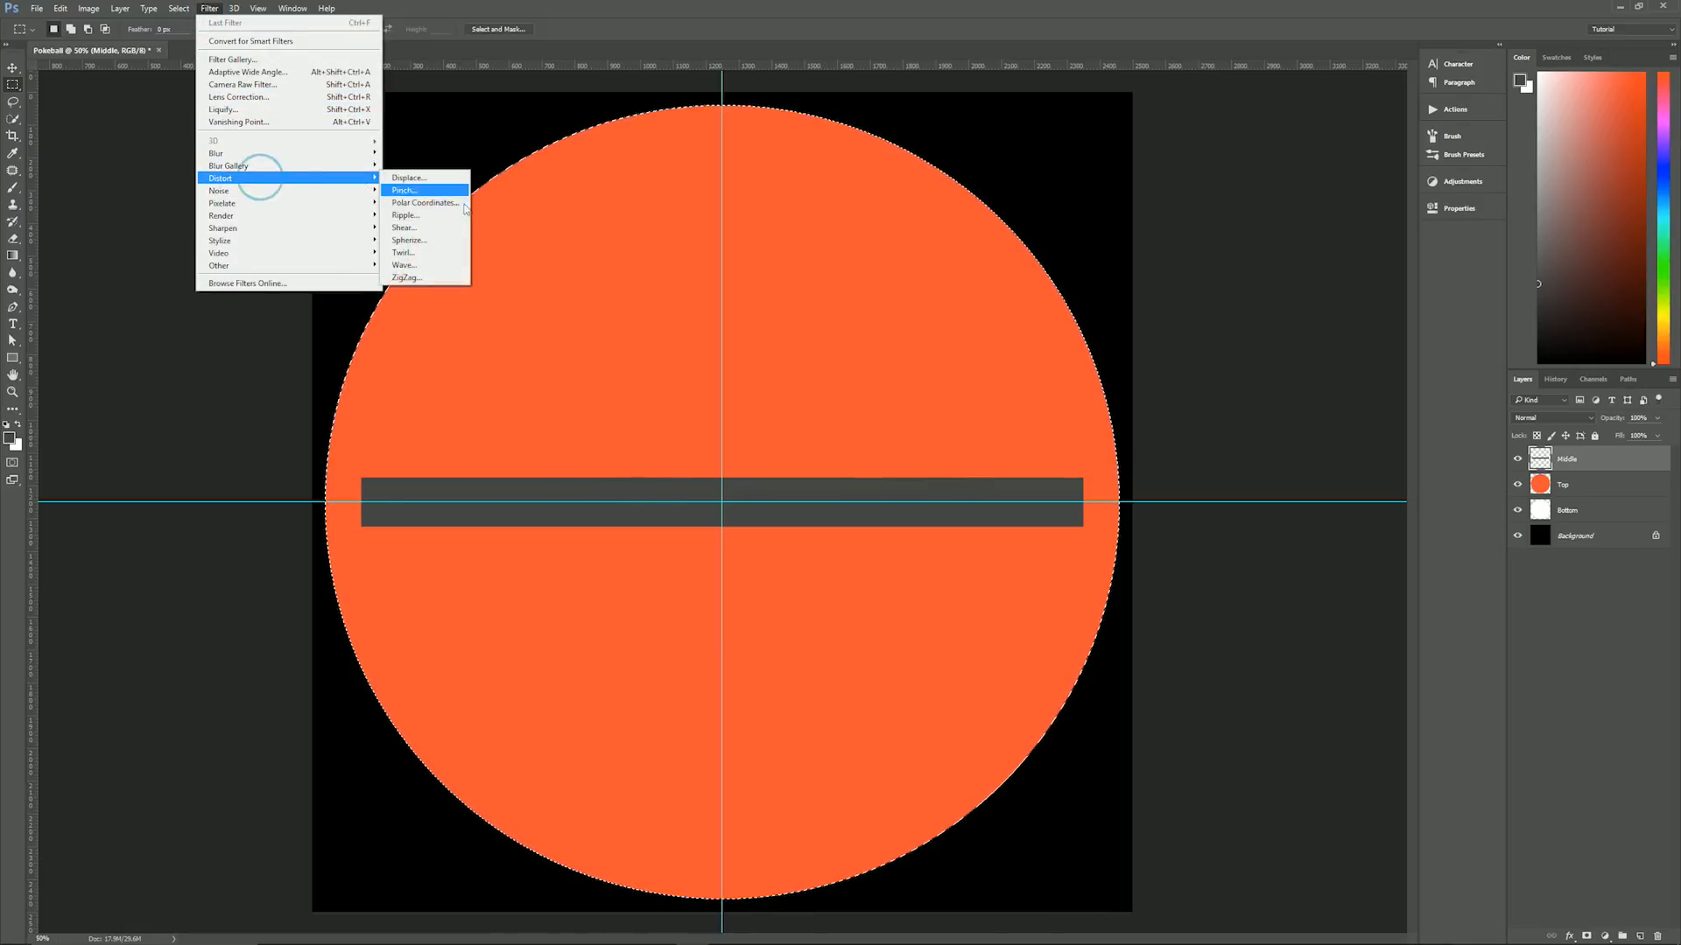
left_click(445, 241)
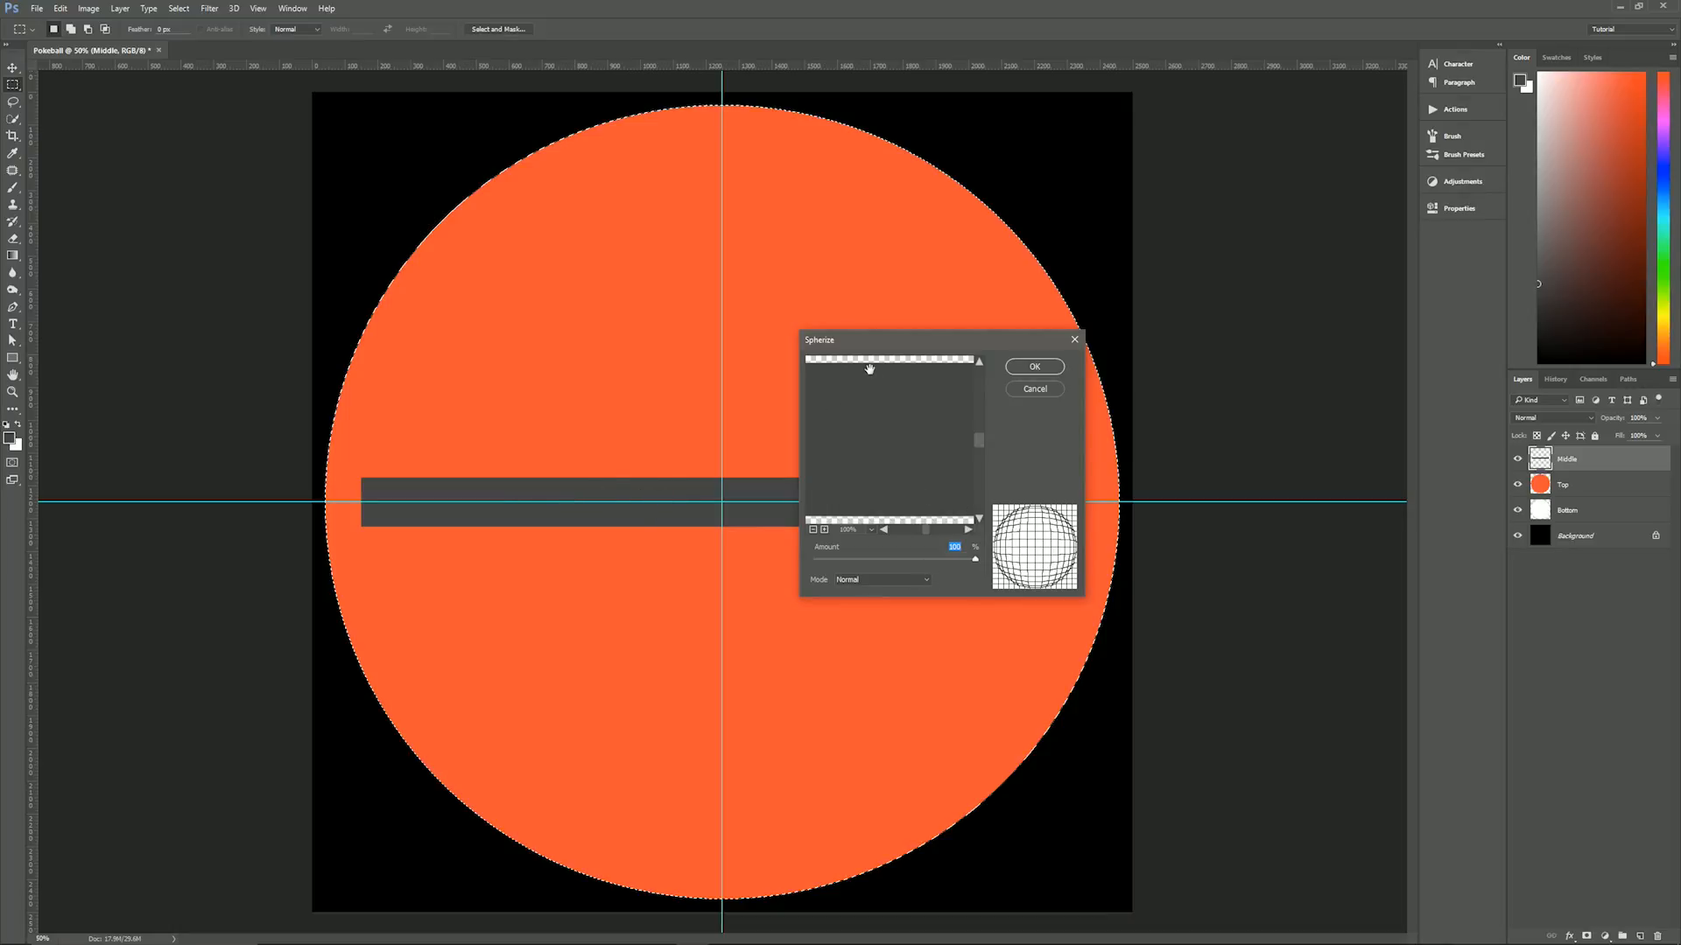
left_click_drag(867, 339, 1200, 342)
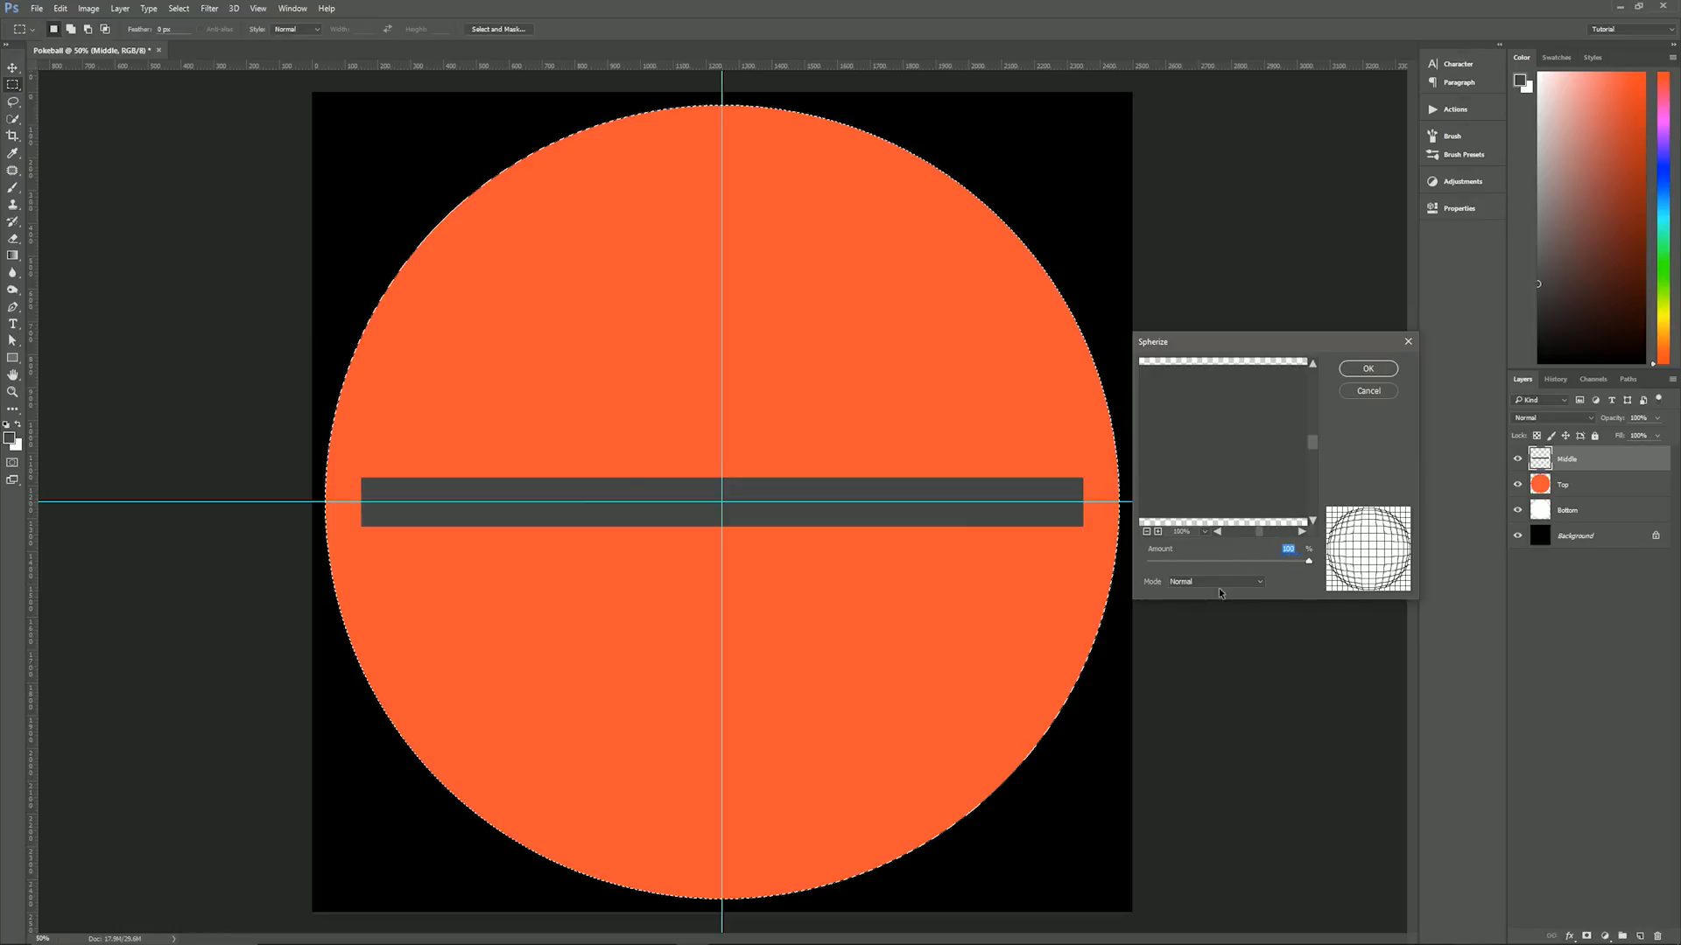
left_click(1357, 378)
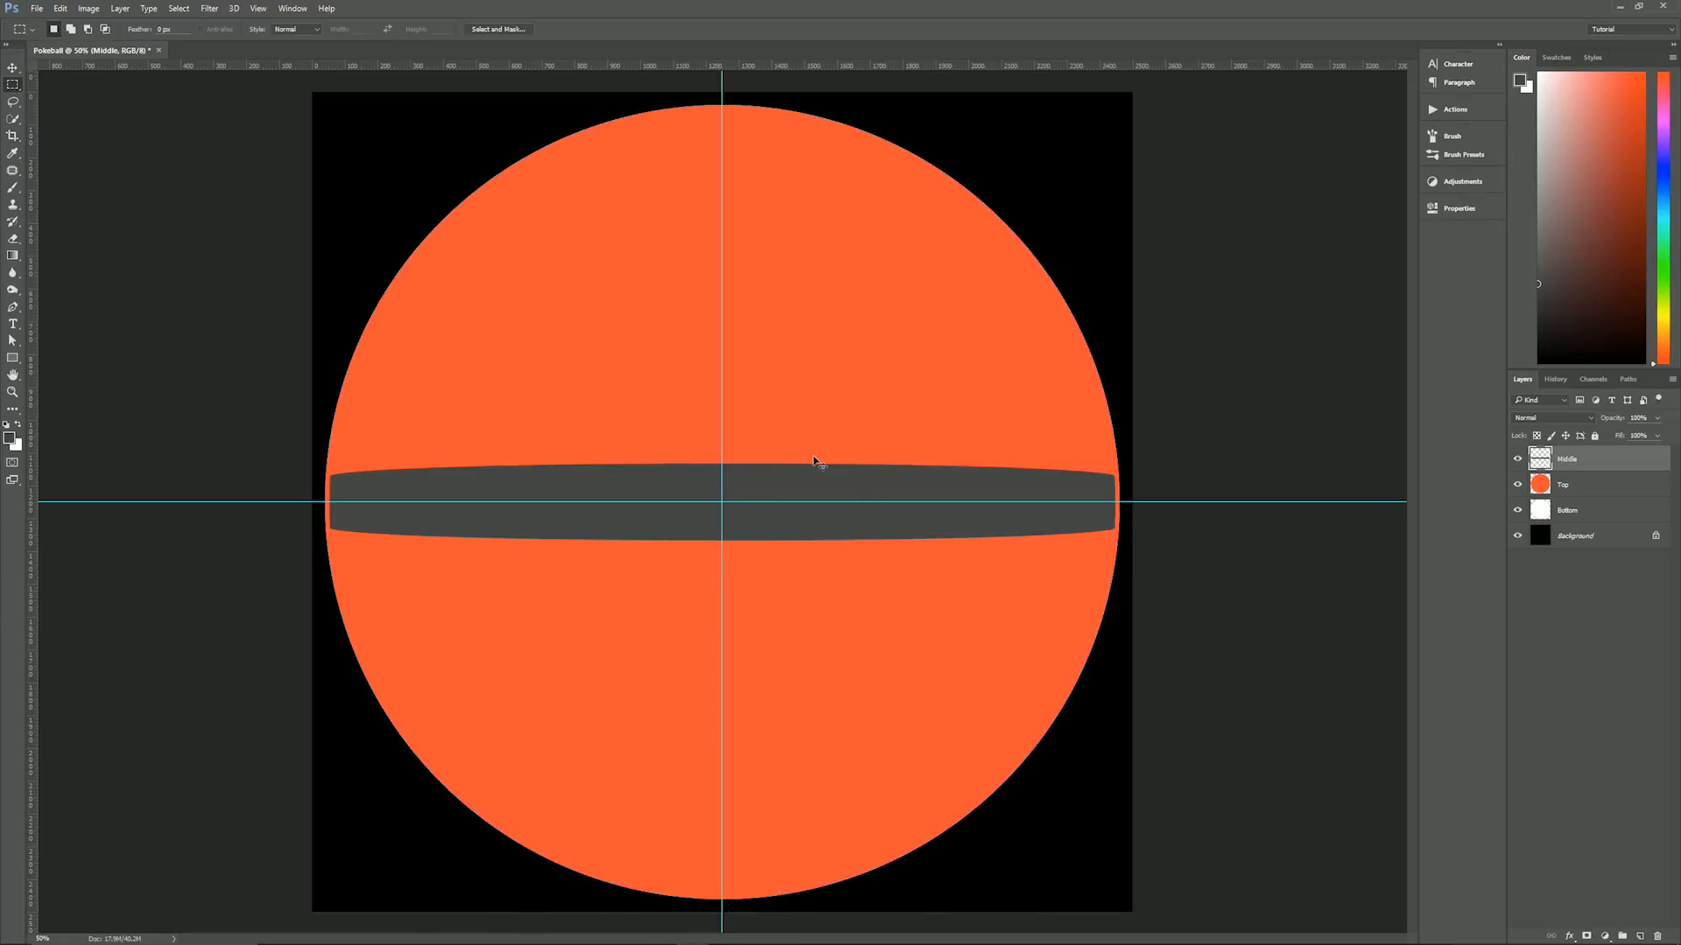
key("ctrl+d")
- Fill a fixed-size 800 by 800 px circular selection, centred on the guides, with dark grey on the Middle layer, and deselect it
right_click(17, 87)
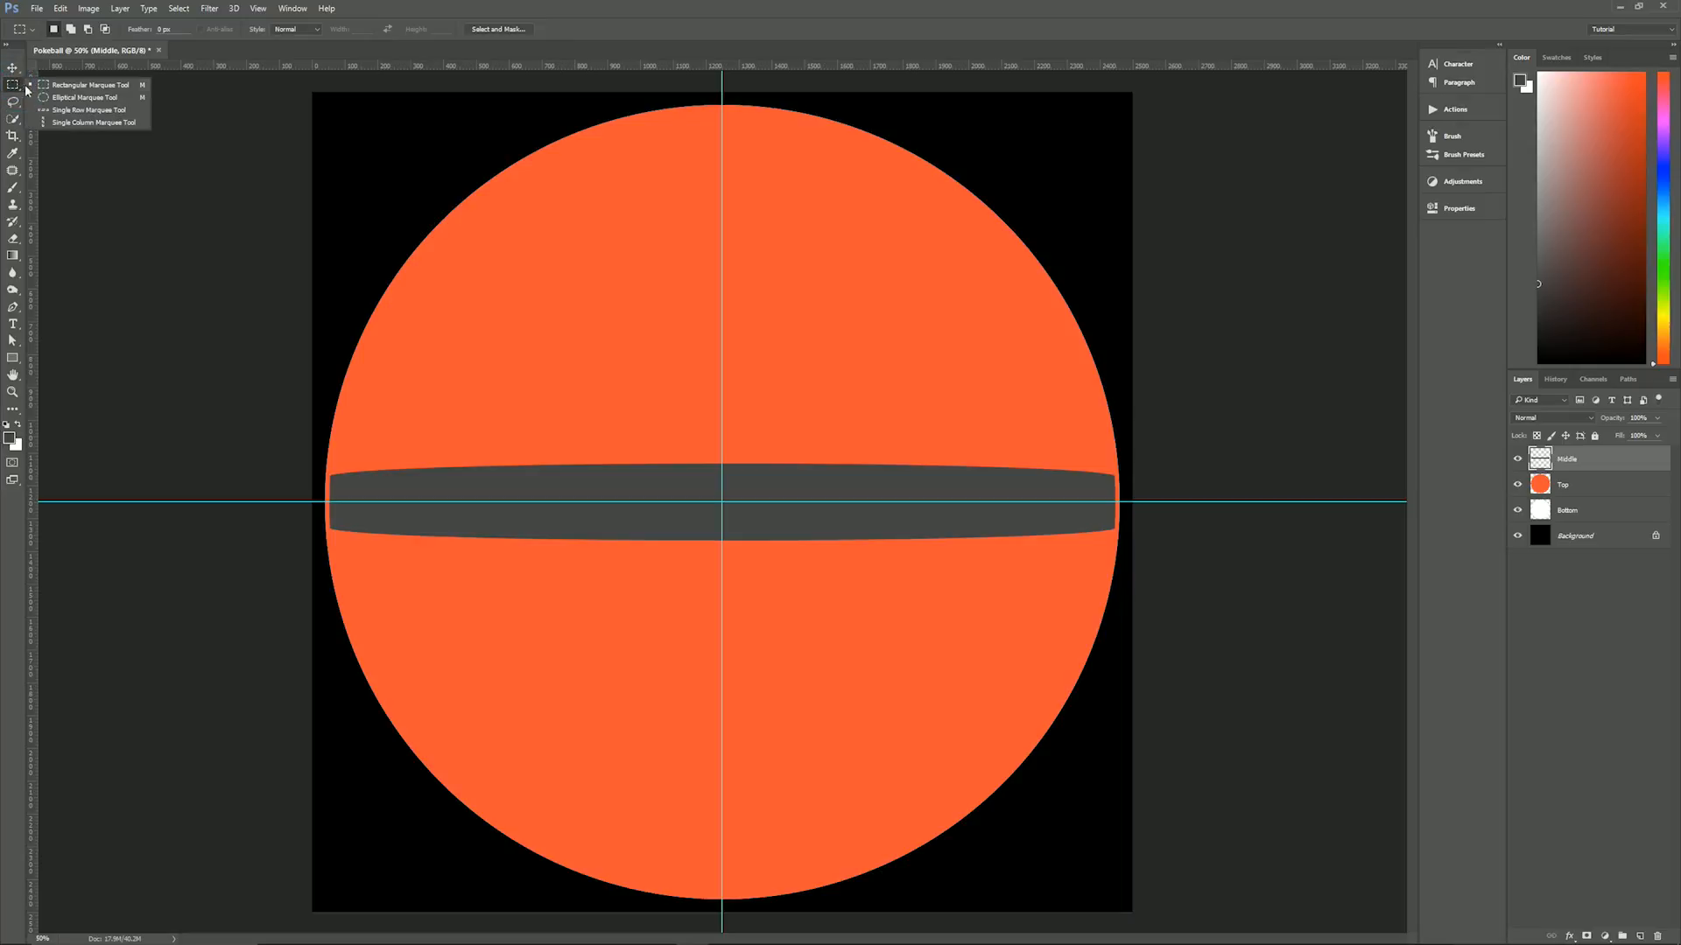
left_click(55, 100)
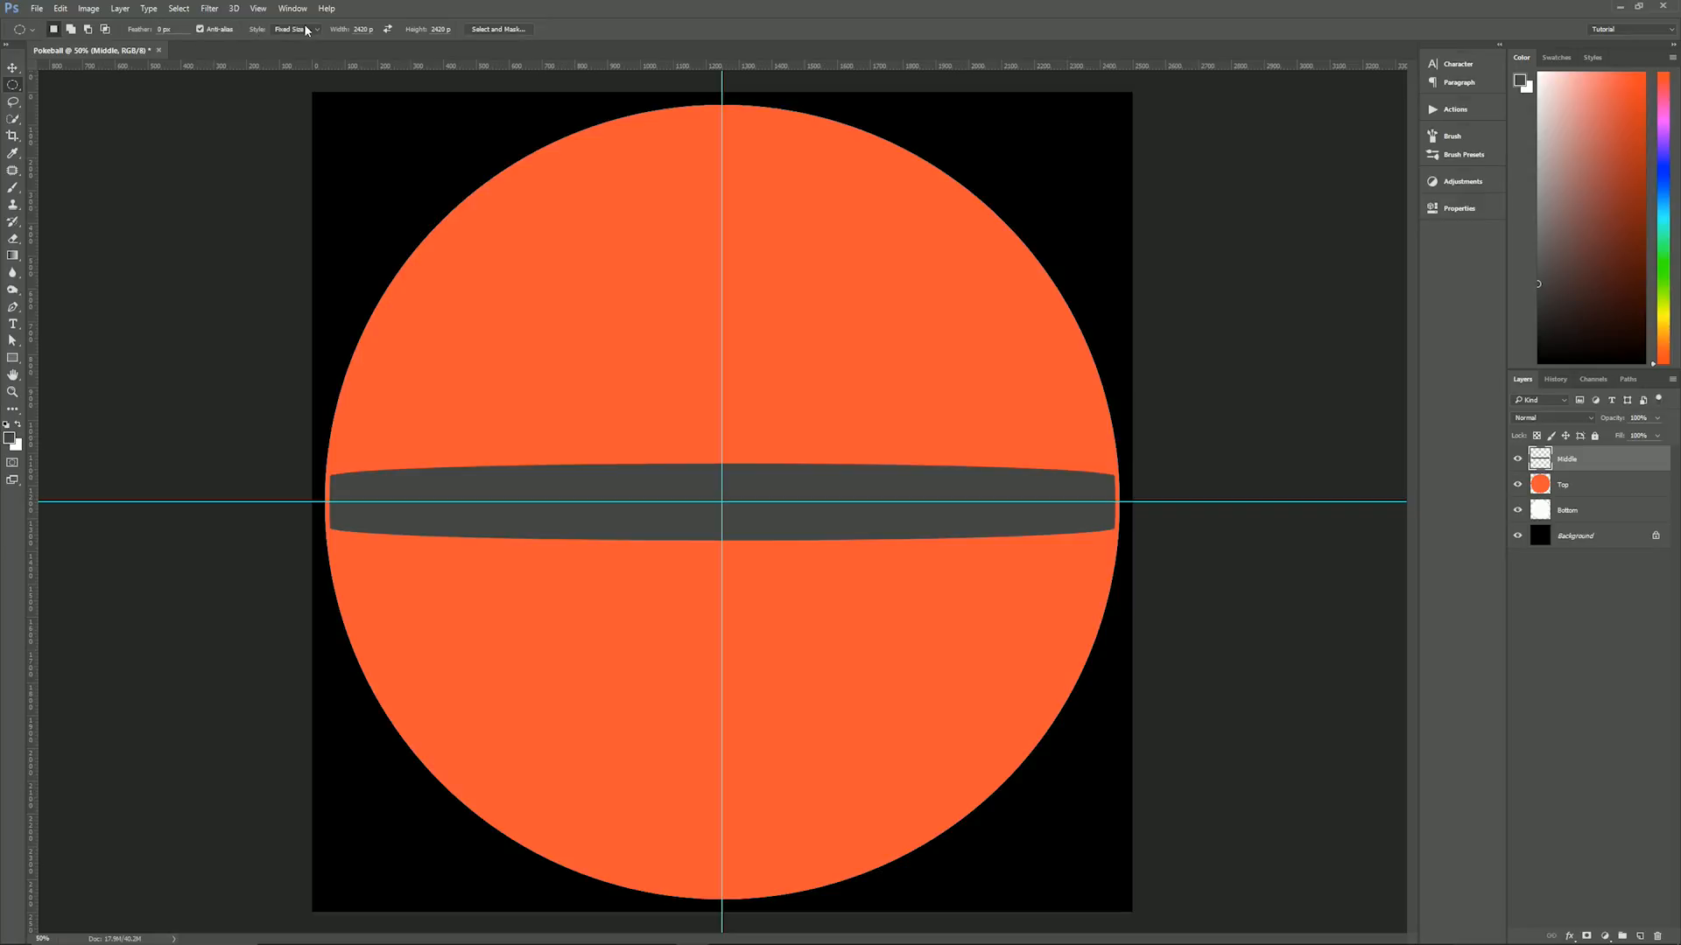
double_click(358, 29)
type("800")
key("Return")
double_click(438, 29)
type("800")
key("Return")
left_click(537, 232)
left_click_drag(630, 309, 684, 443)
key("alt")
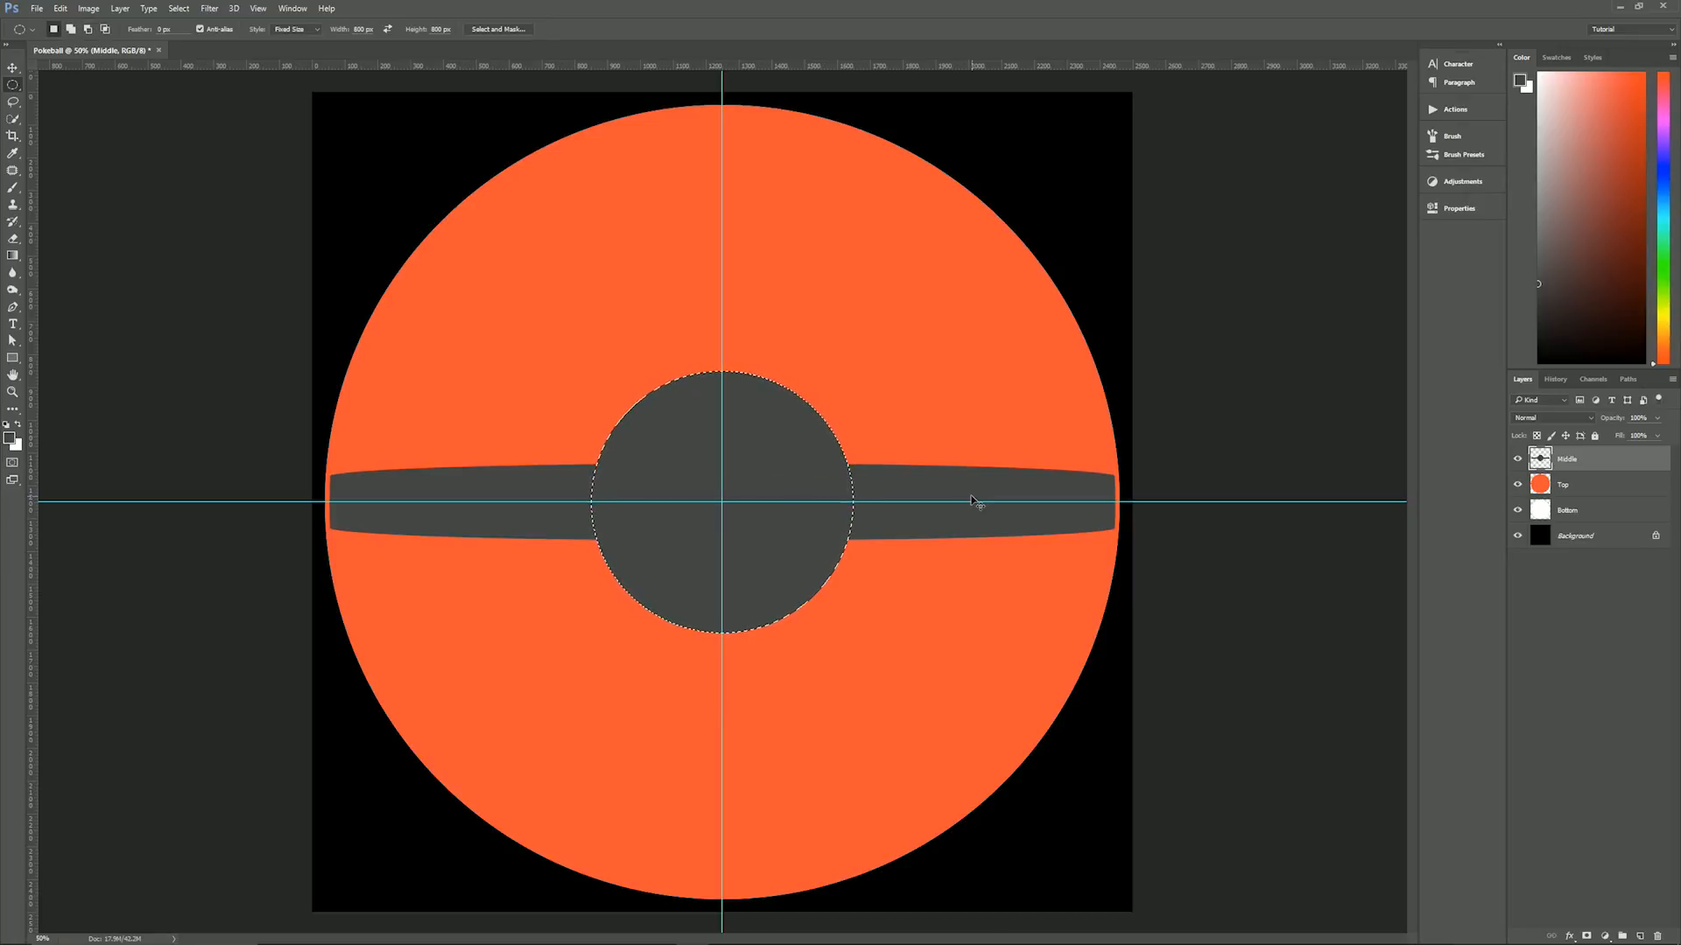
key("ctrl+d")
- Mask the Top layer to the canvas area above the horizontal guide, with the Middle shape subtracted from the selection
left_click_drag(18, 83, 72, 84)
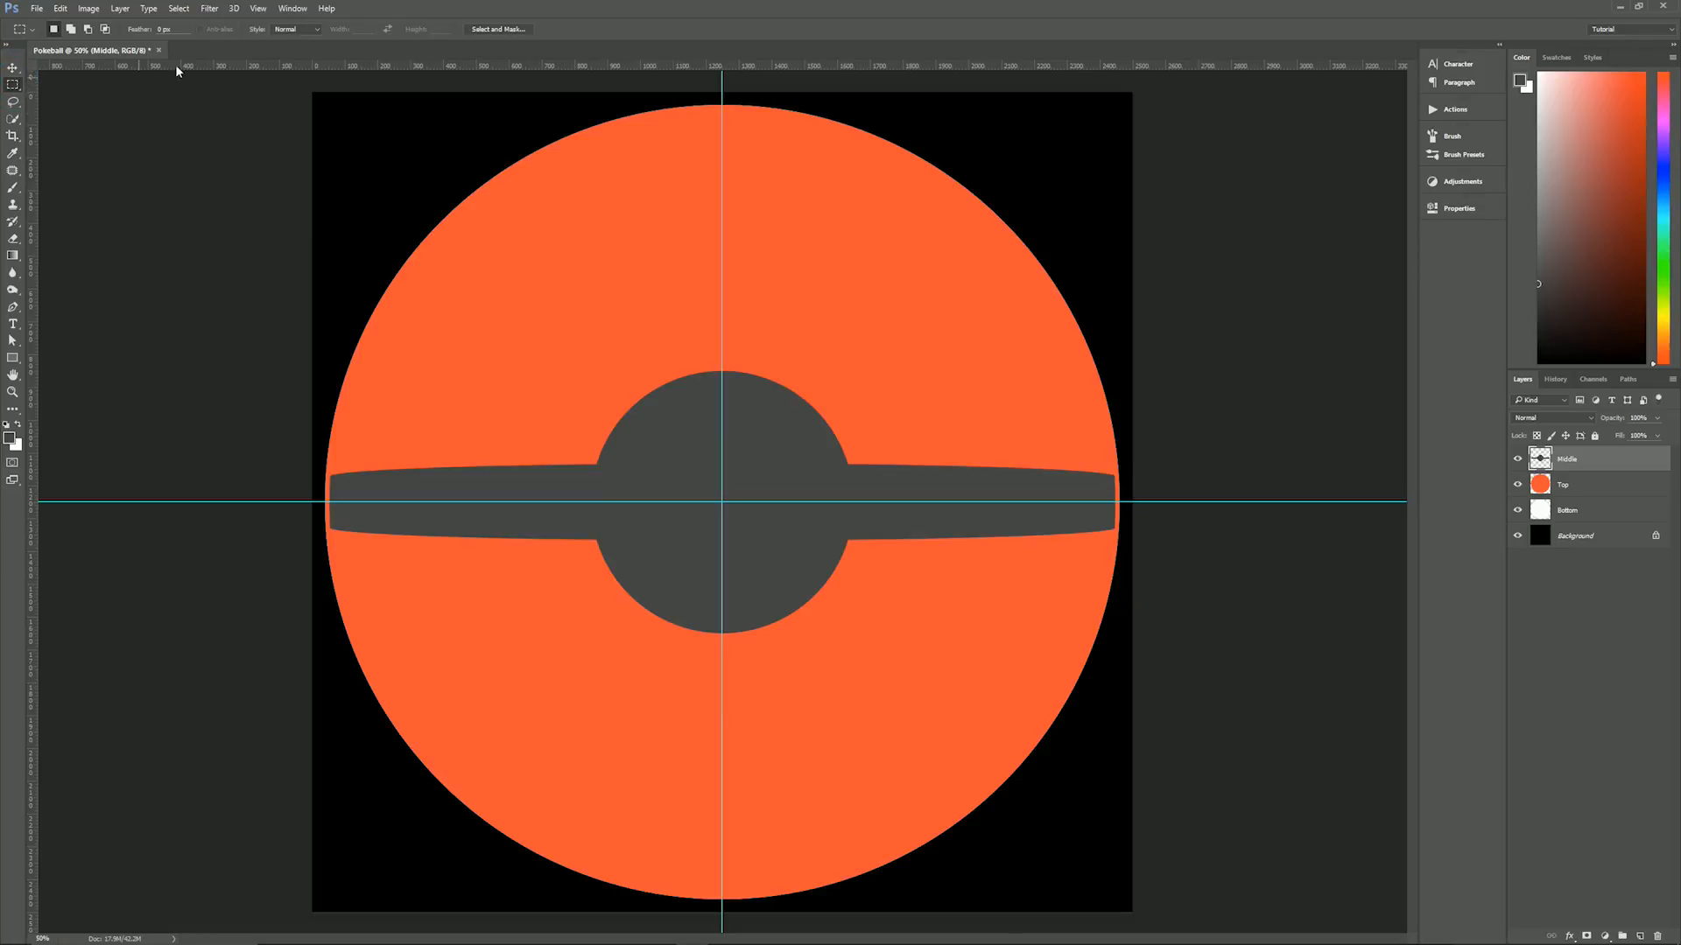
left_click(306, 29)
left_click(308, 30)
left_click(1580, 485)
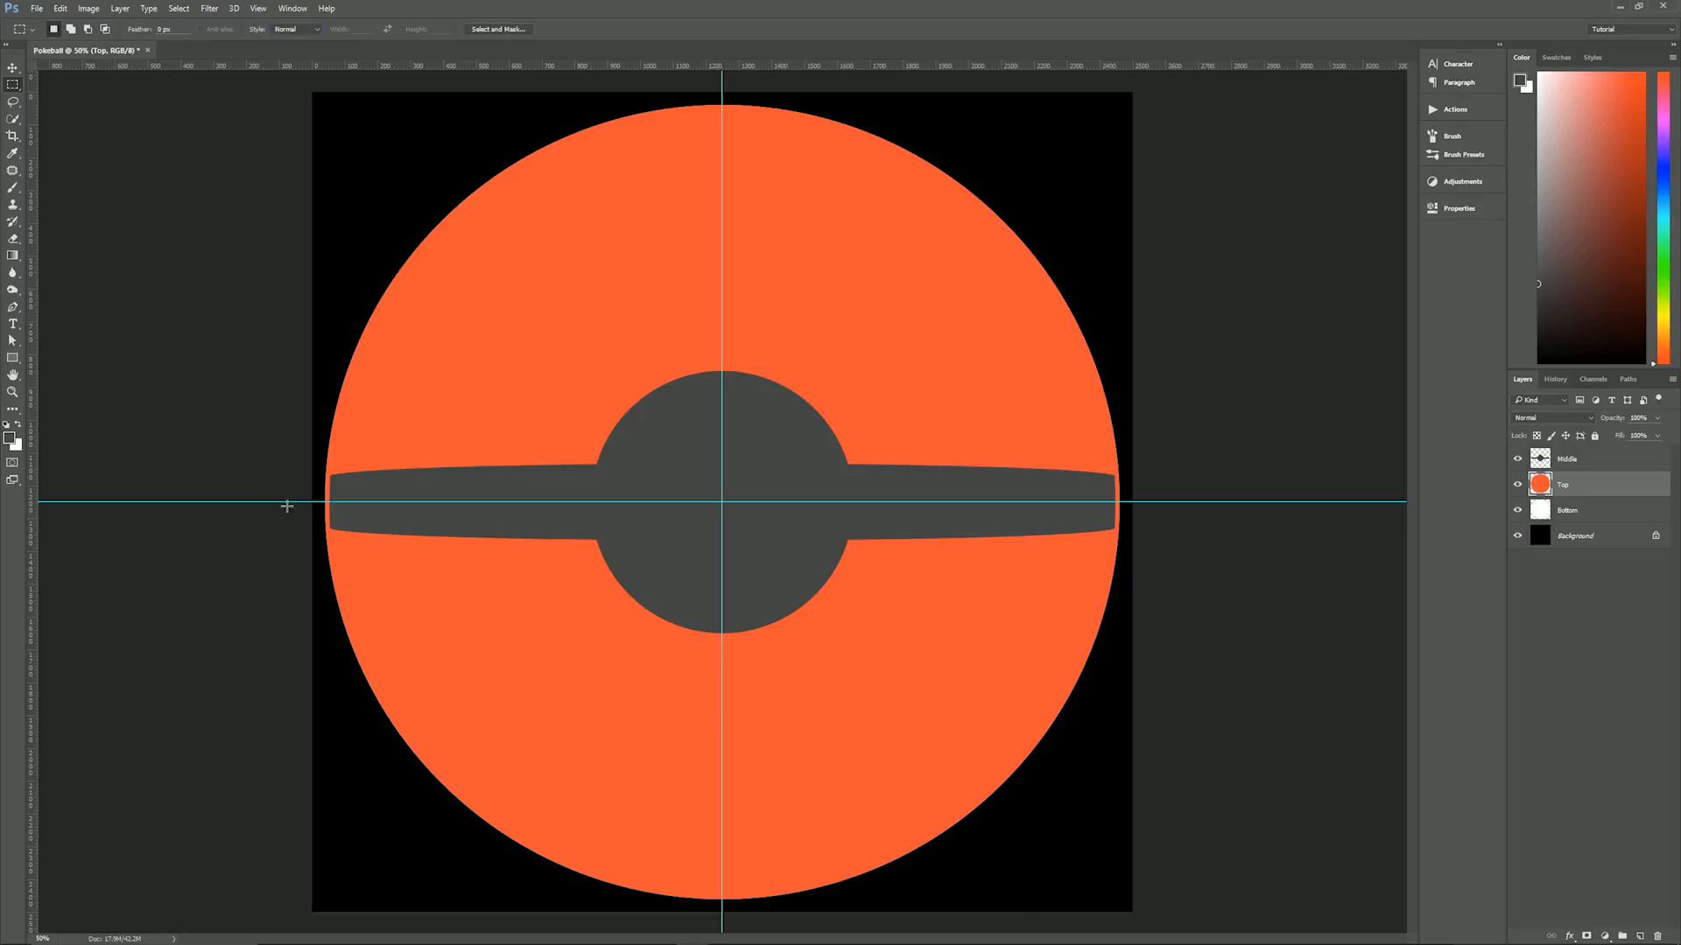
left_click_drag(288, 501, 1184, 88)
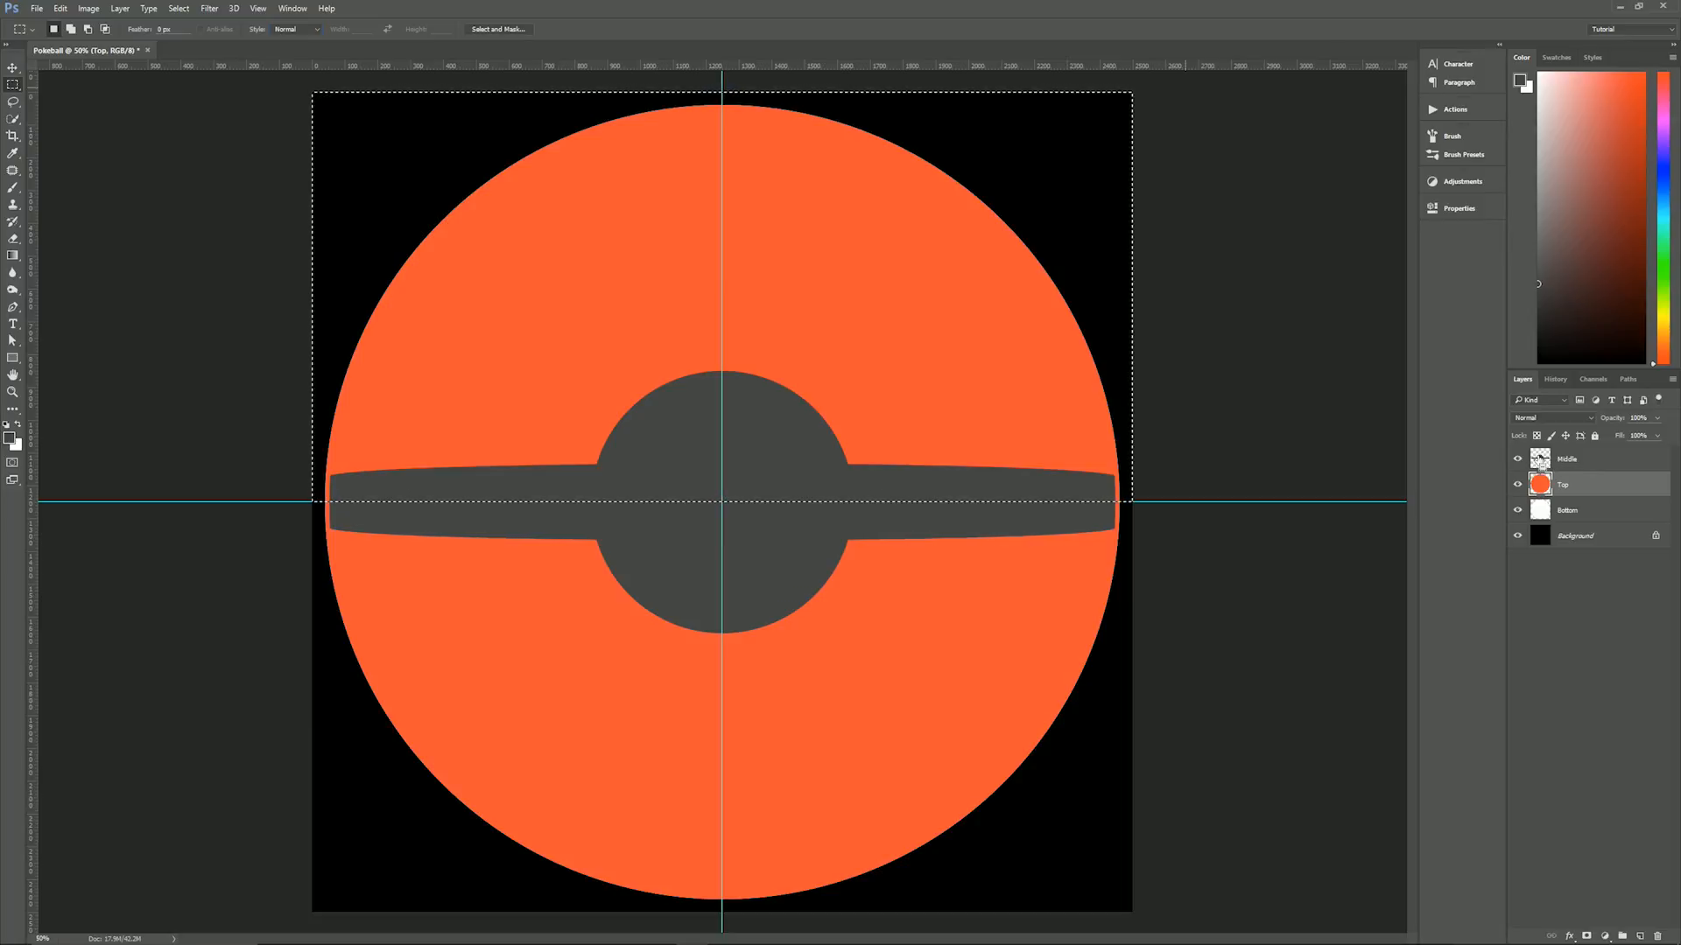
left_click(1539, 460, "ctrl+alt+shift")
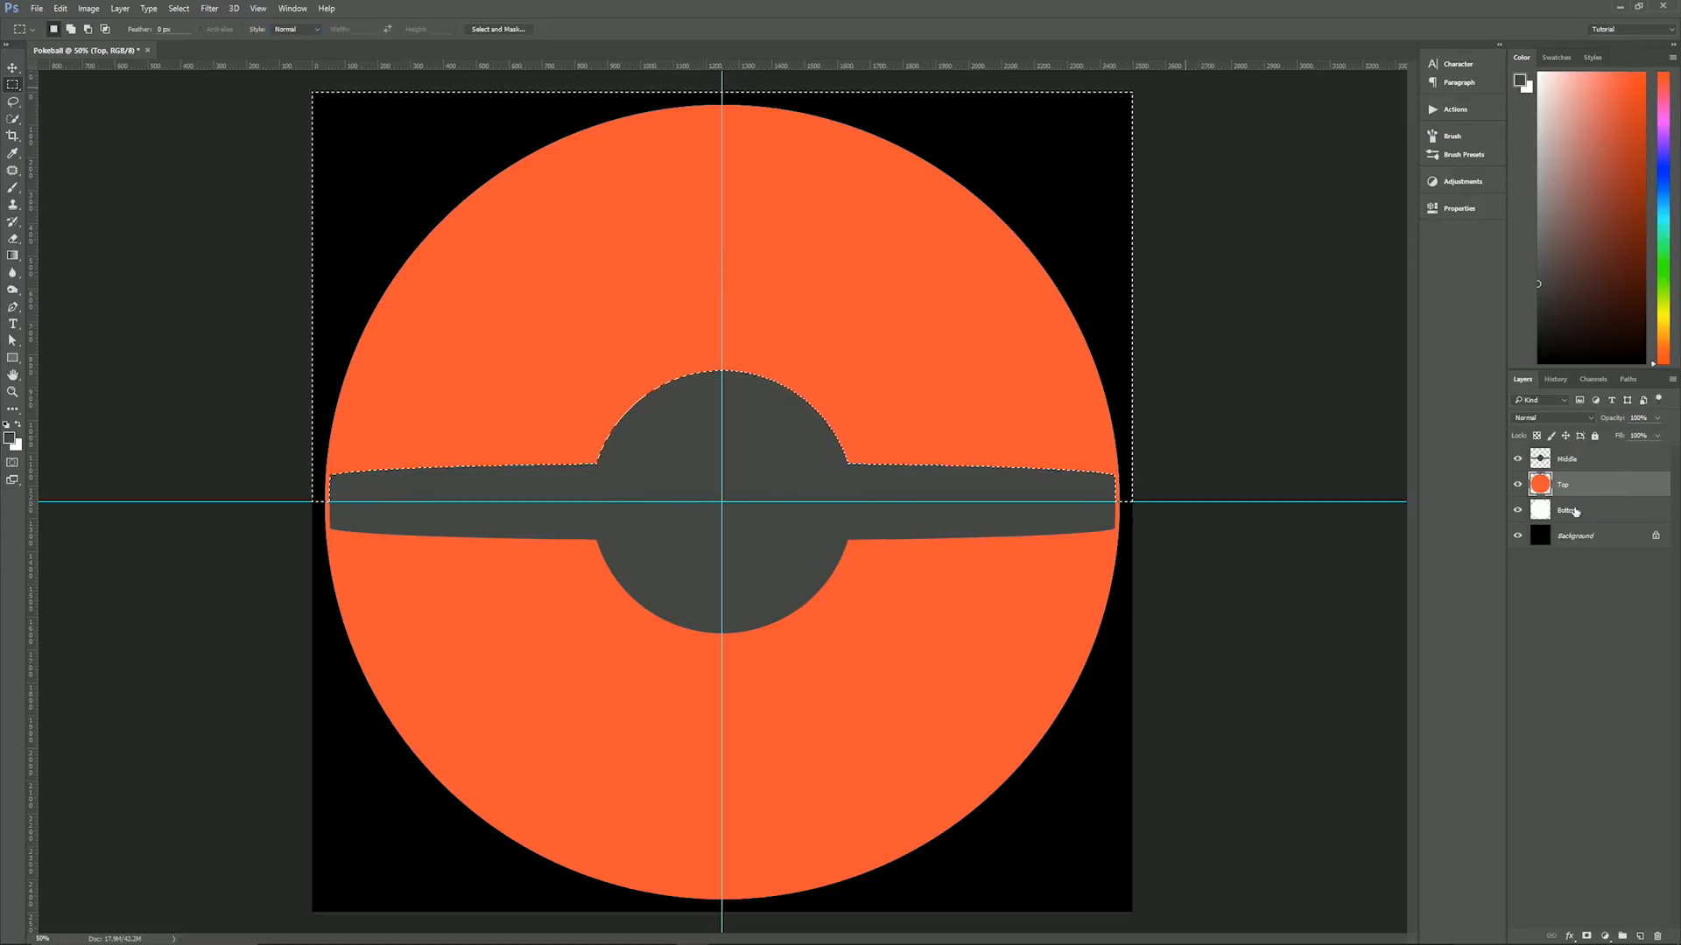
left_click(1587, 938)
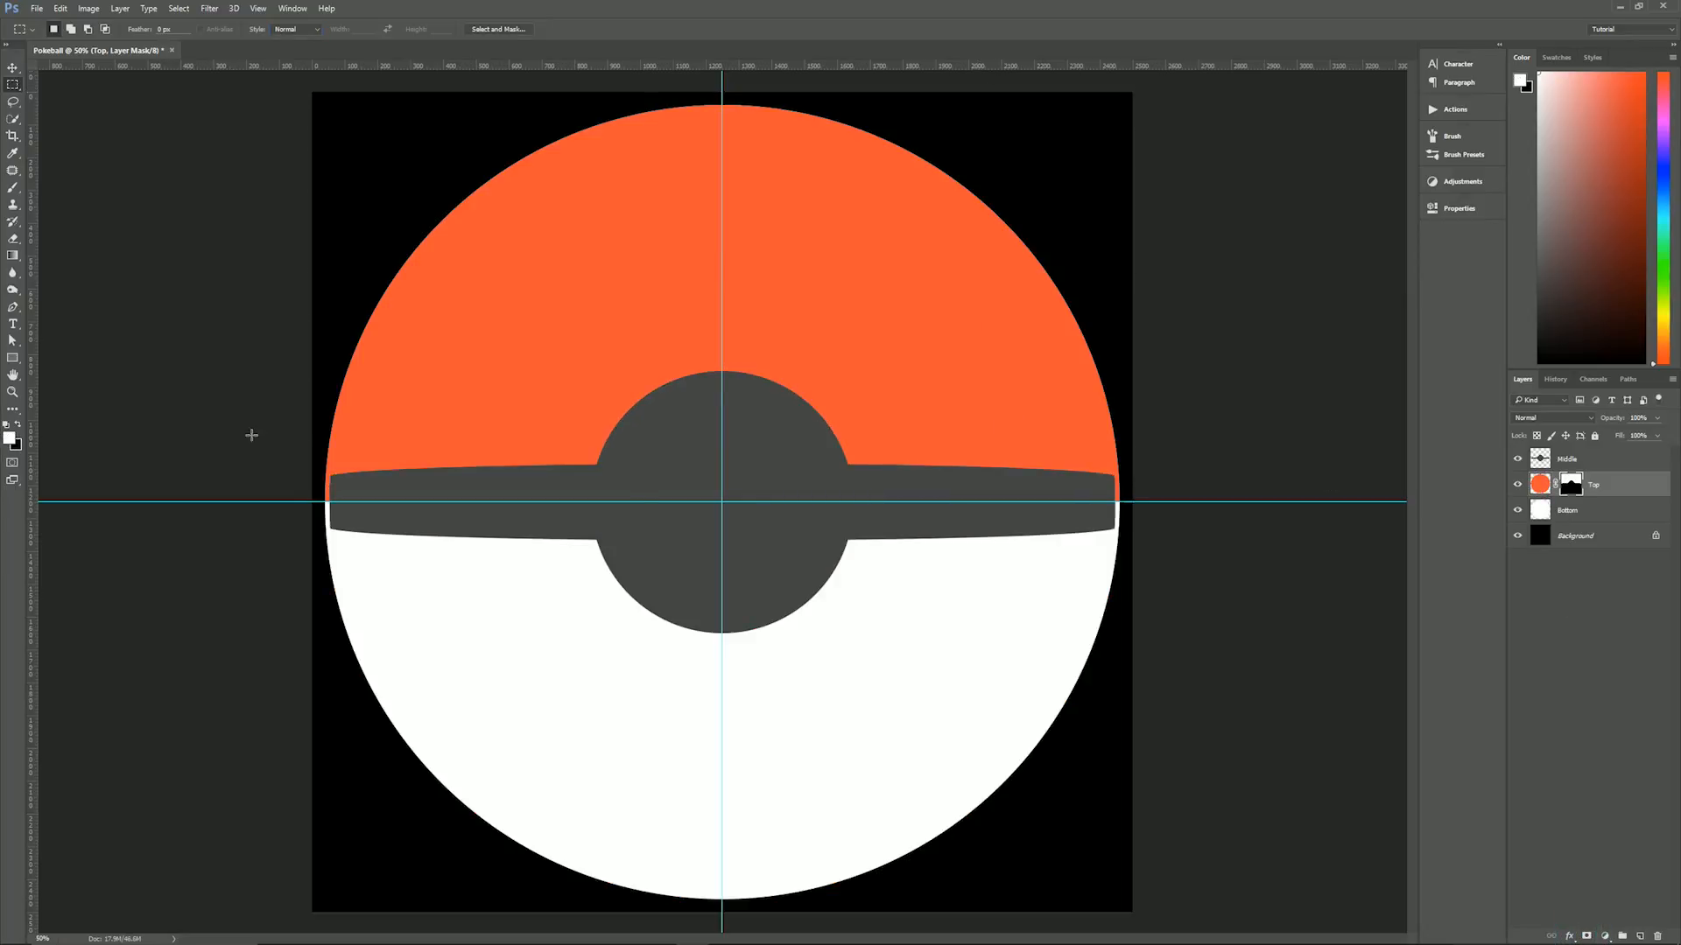
- Hide the Bottom and Middle layers to inspect the masked Top shape, and show both layers again
left_click(1524, 516)
left_click(1519, 511)
left_click(1518, 460)
left_click(1518, 460)
left_click(1518, 511)
left_click(1517, 459)
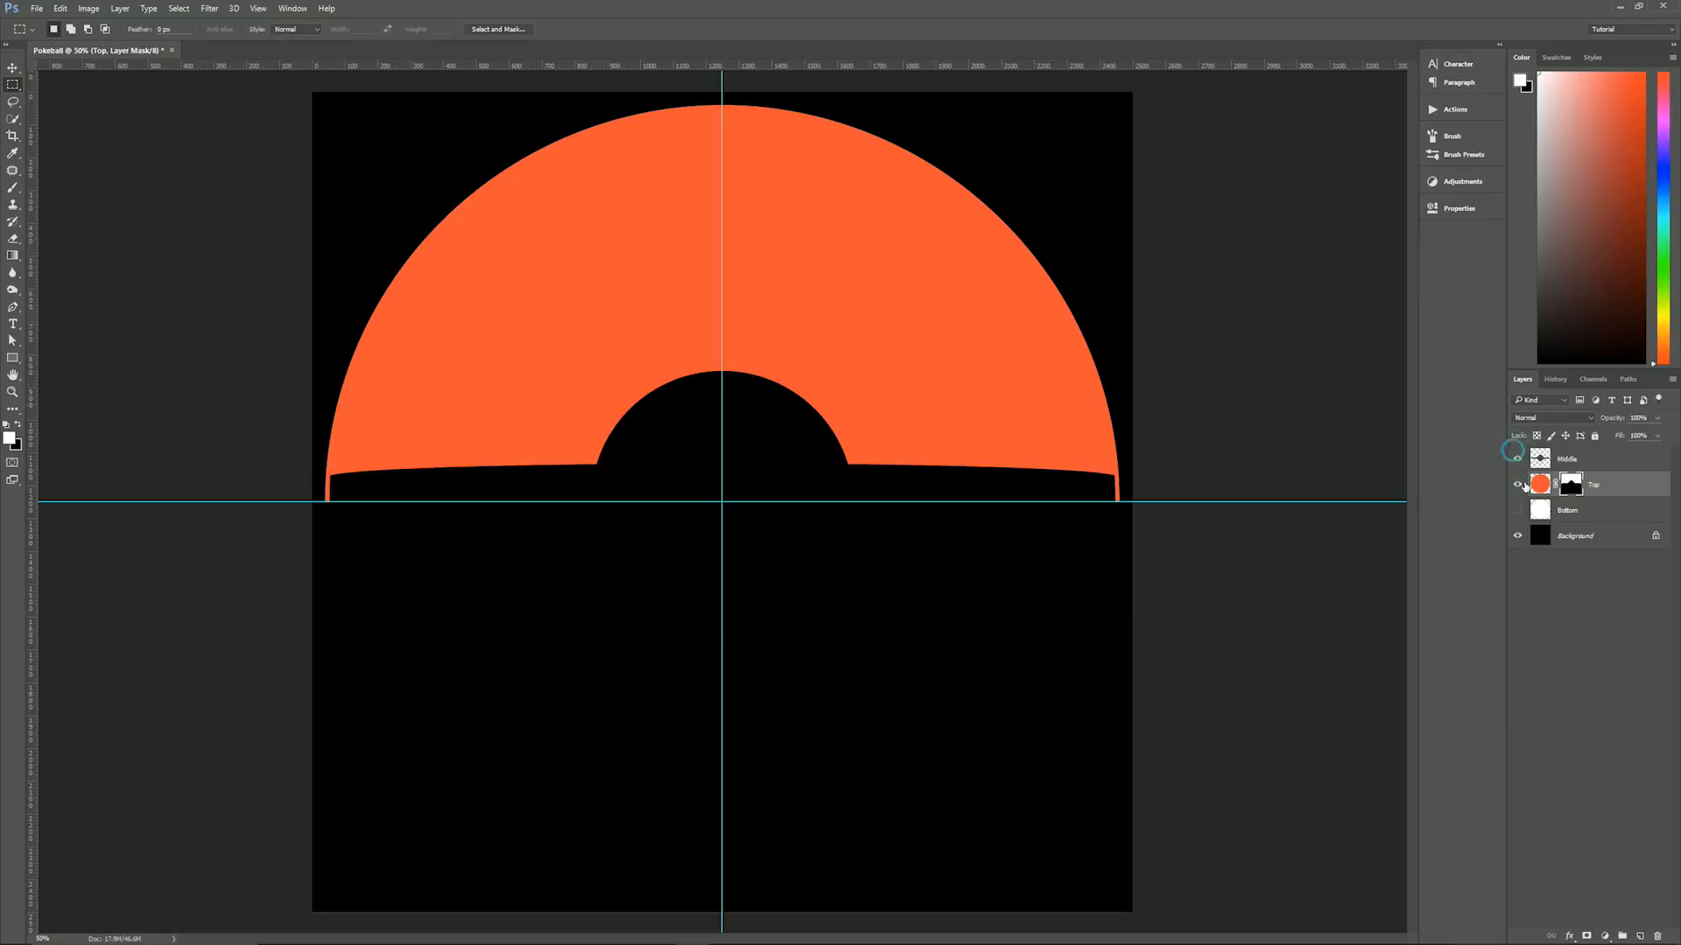
left_click(1518, 458)
left_click(1518, 510)
- Fill a fixed-size 2500 by 160 px strip, centred on the horizontal guide, with black on the Top layer's mask, and deselect it
left_click(1625, 483)
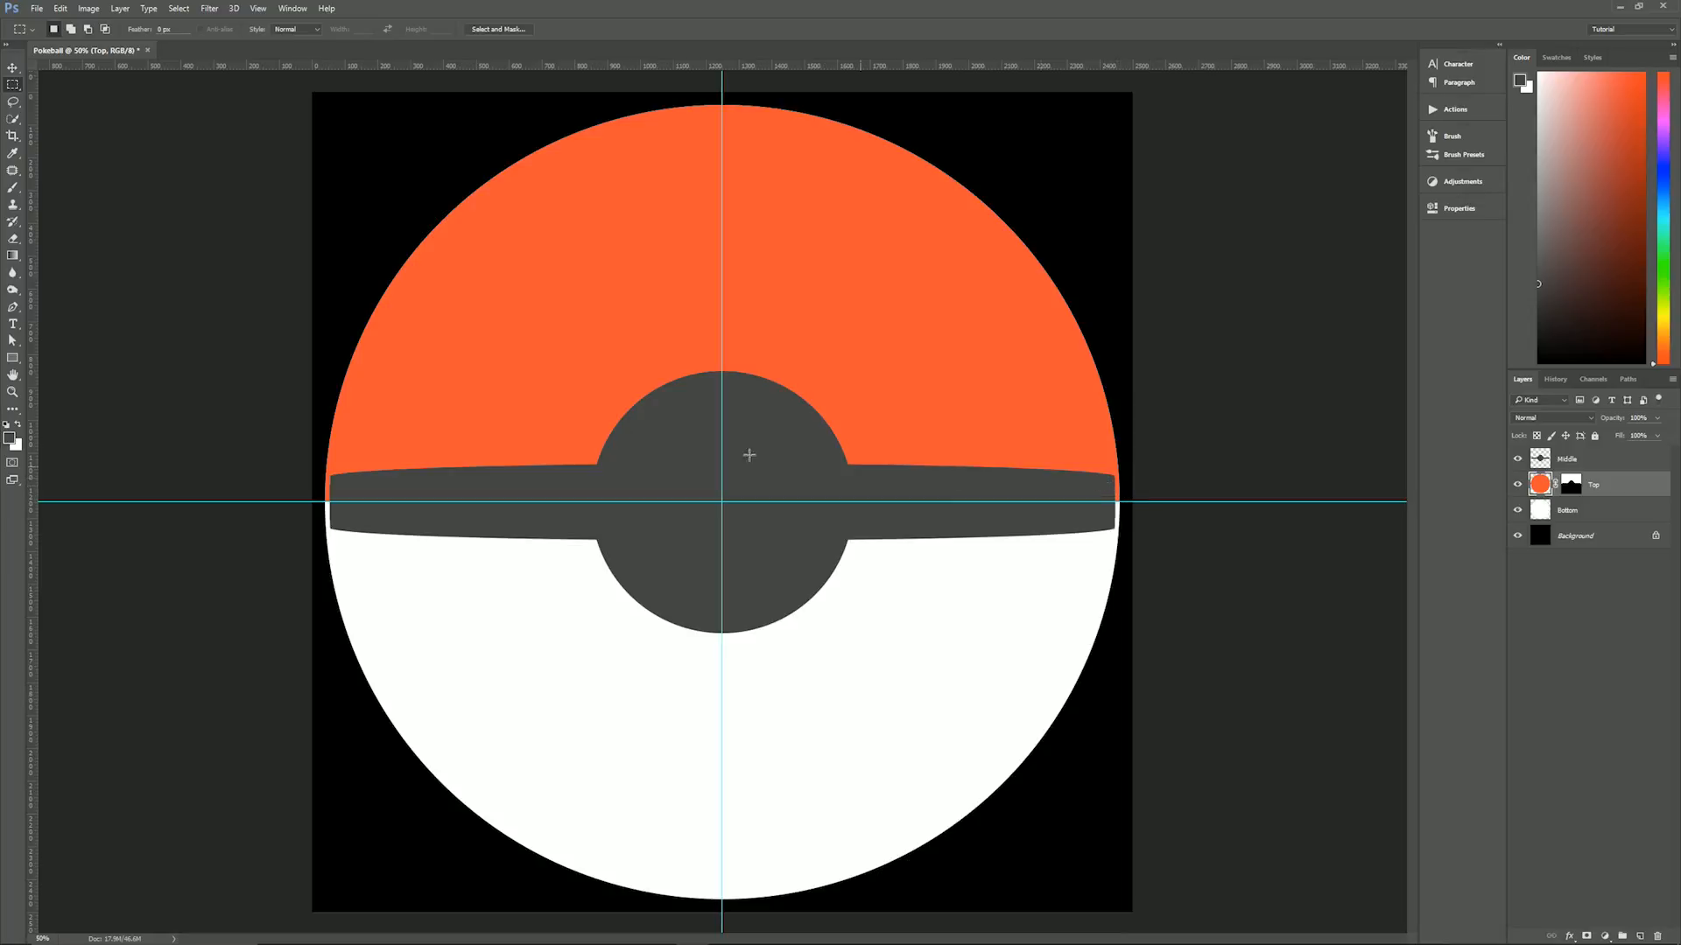
left_click(297, 33)
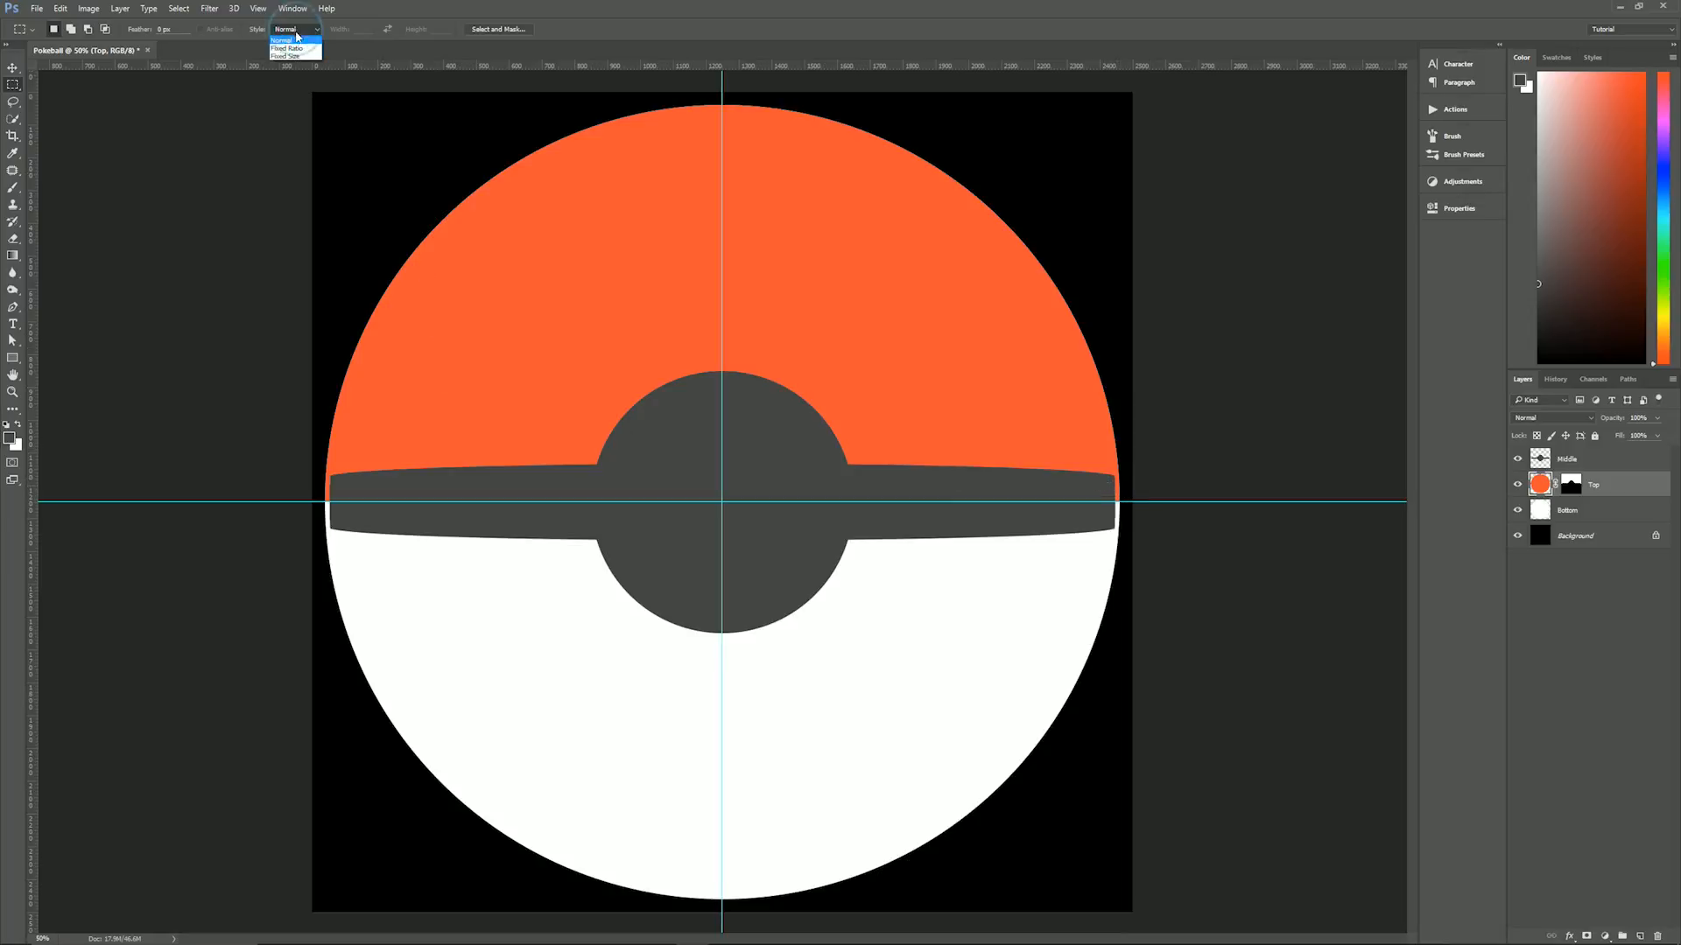
left_click(293, 56)
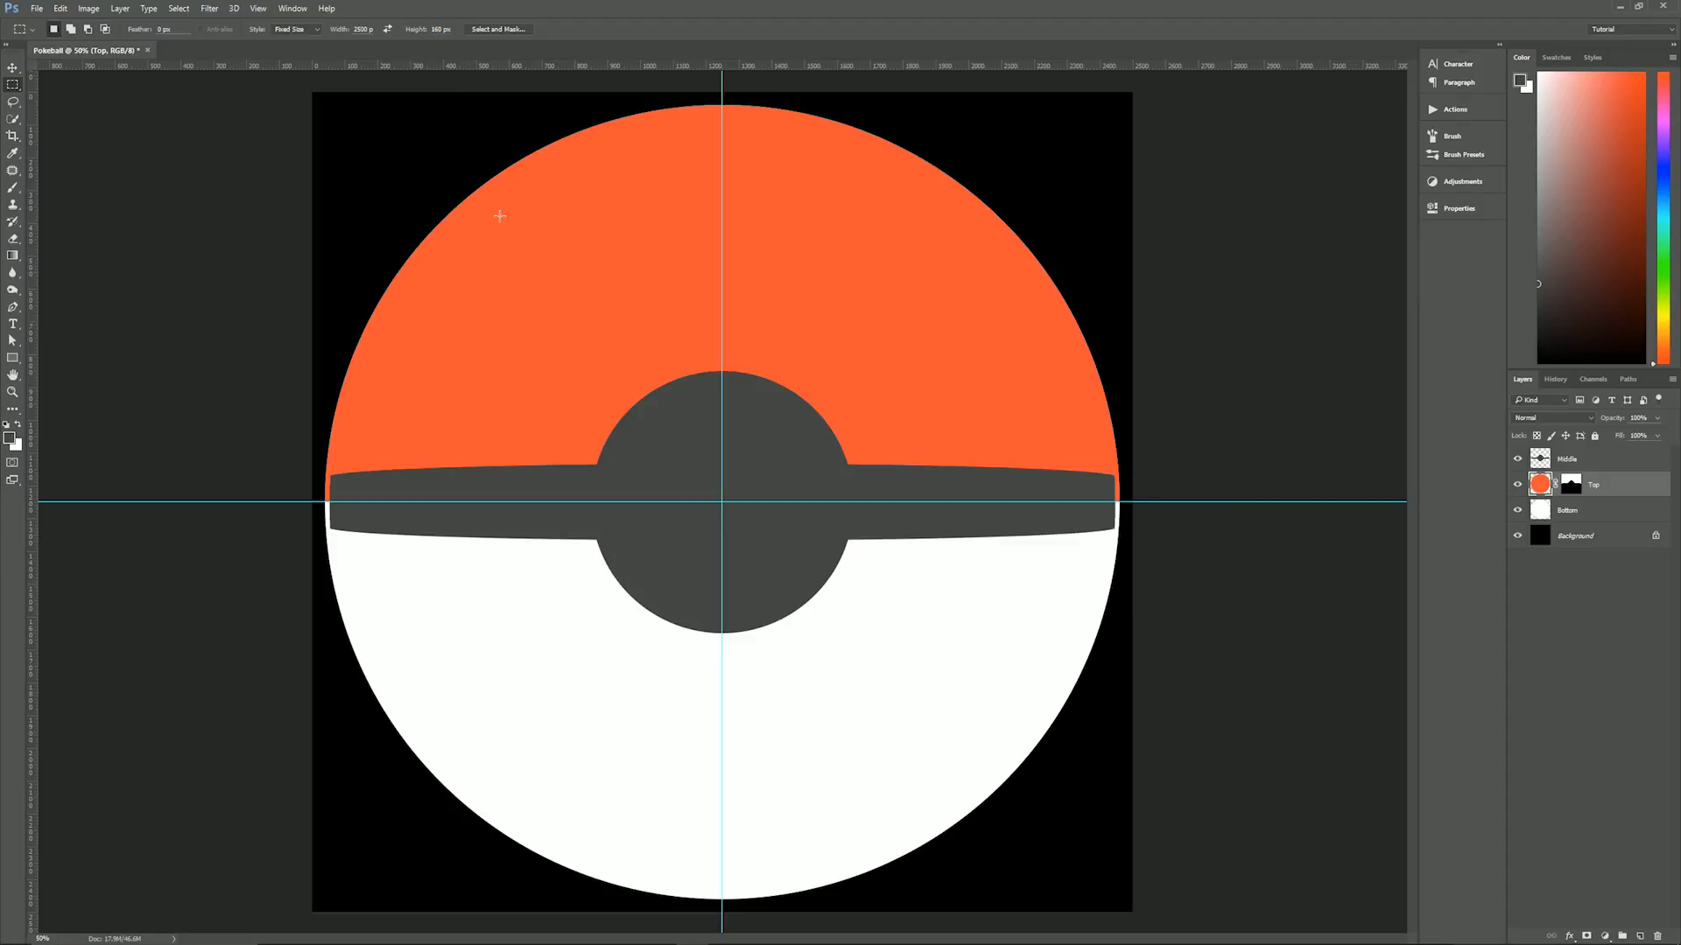
left_click(450, 281)
left_click_drag(871, 315, 865, 507)
left_click(1573, 487)
left_click(1540, 485)
left_click(1576, 487)
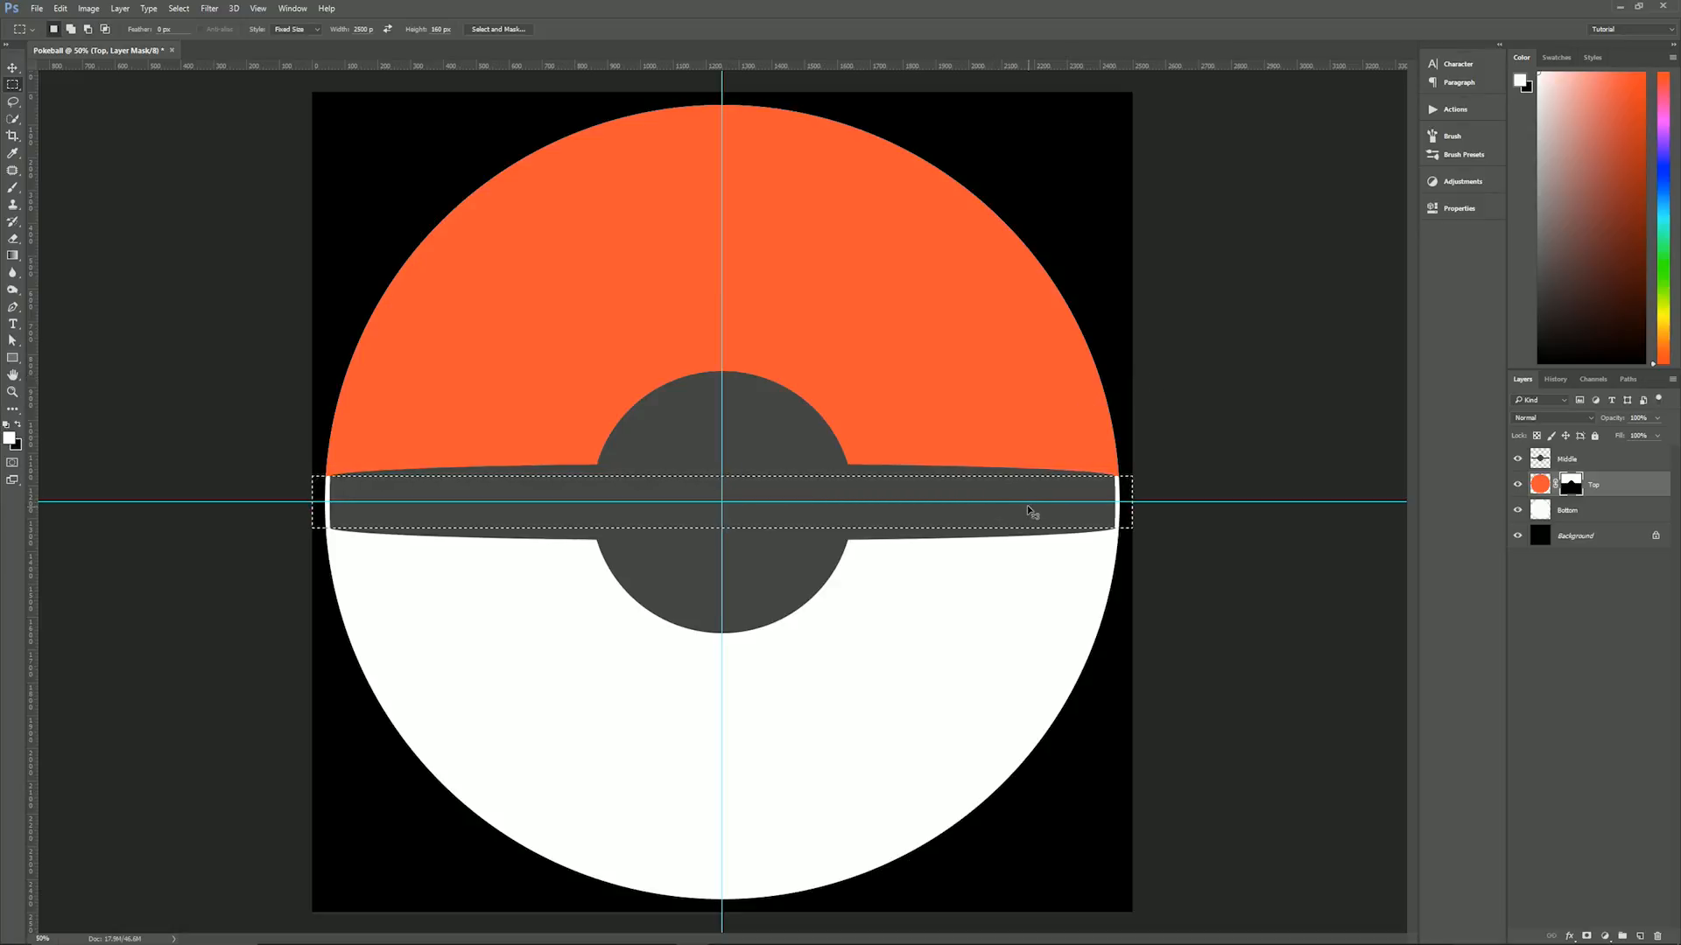
key("ctrl+d")
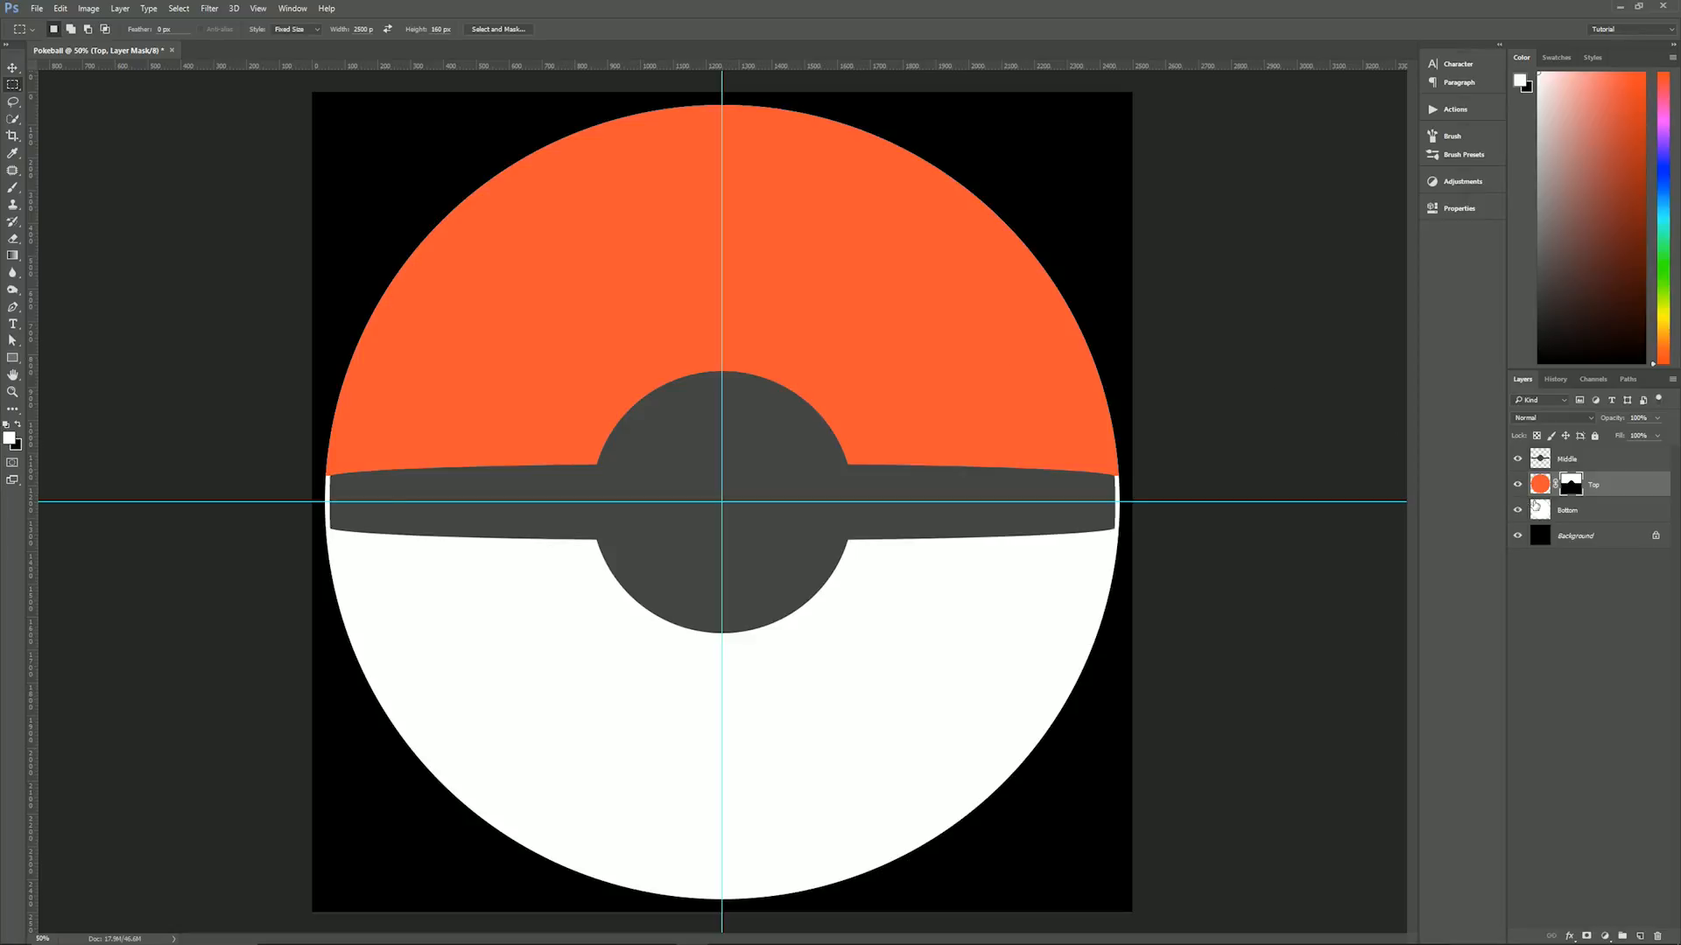
- Mask the Bottom layer to the canvas area below the horizontal guide, with the Middle shape subtracted from the selection
left_click(1567, 508)
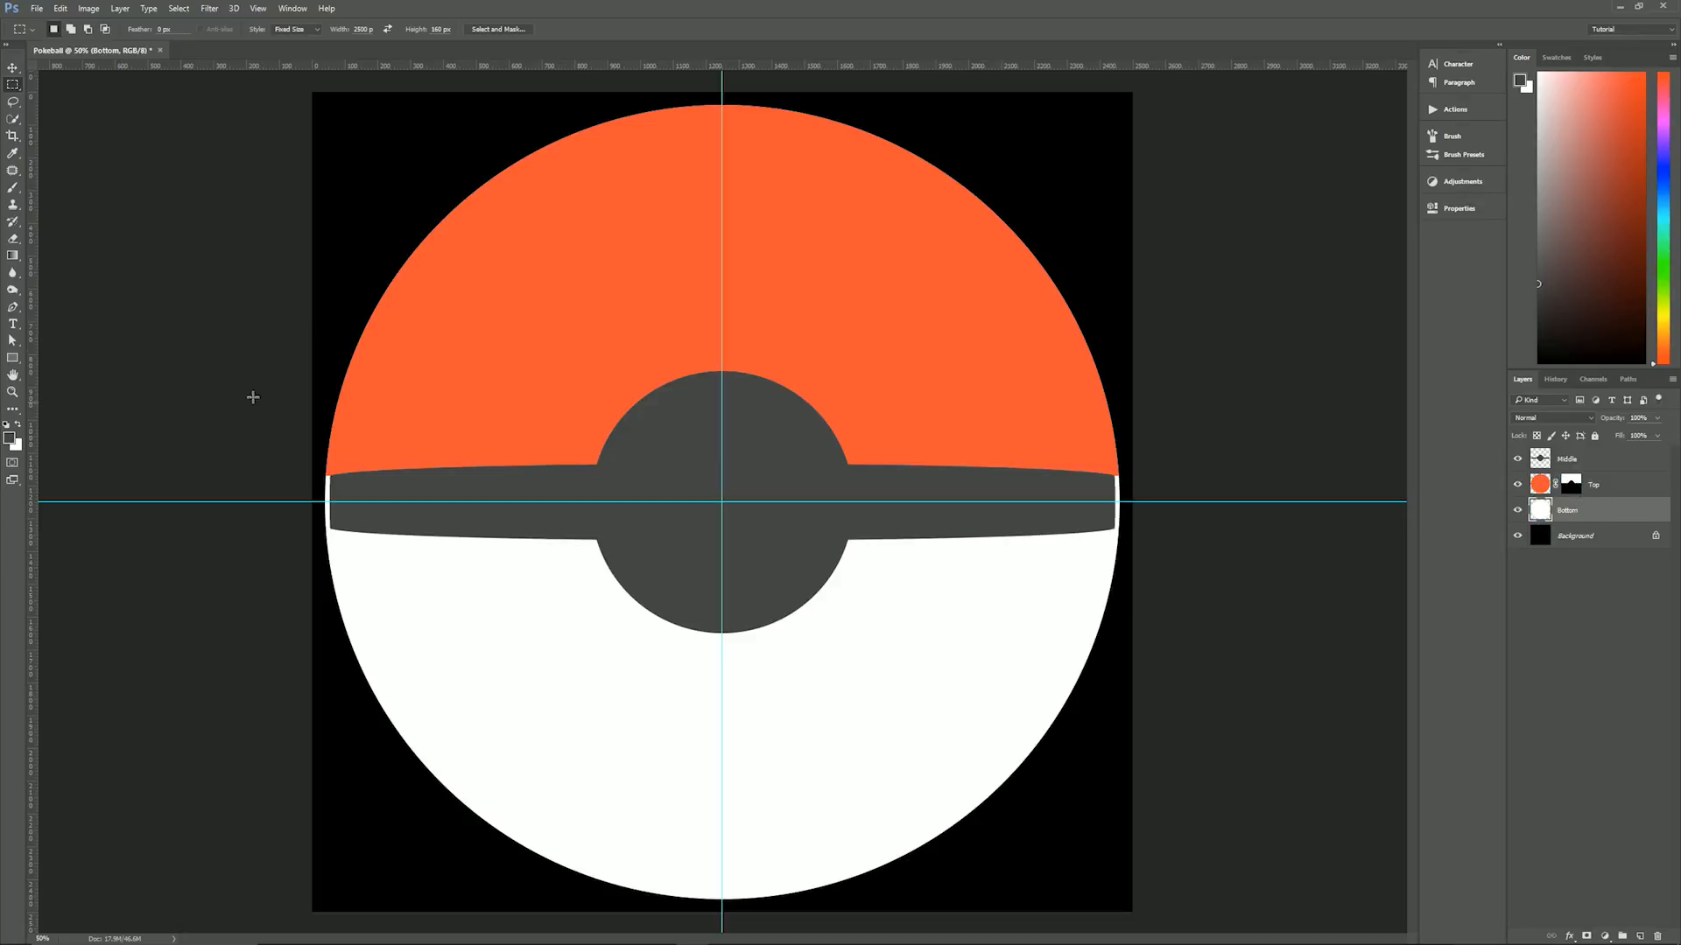
left_click(308, 30)
left_click(294, 41)
left_click_drag(253, 502, 1157, 924)
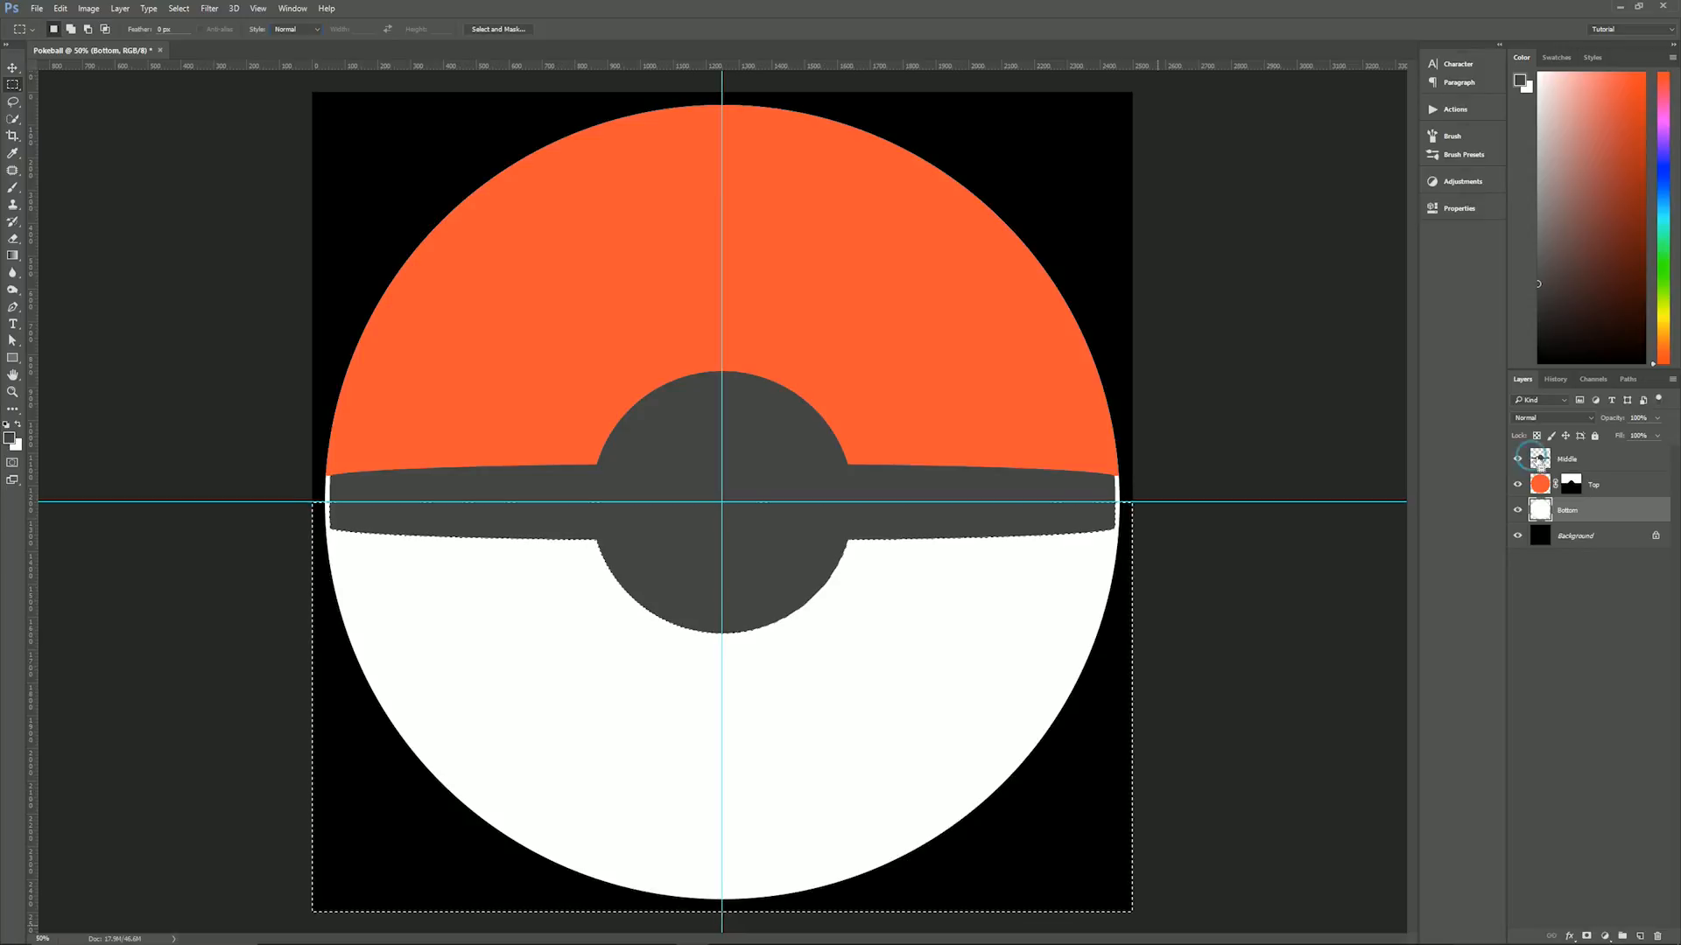
left_click(1540, 460, "ctrl+alt")
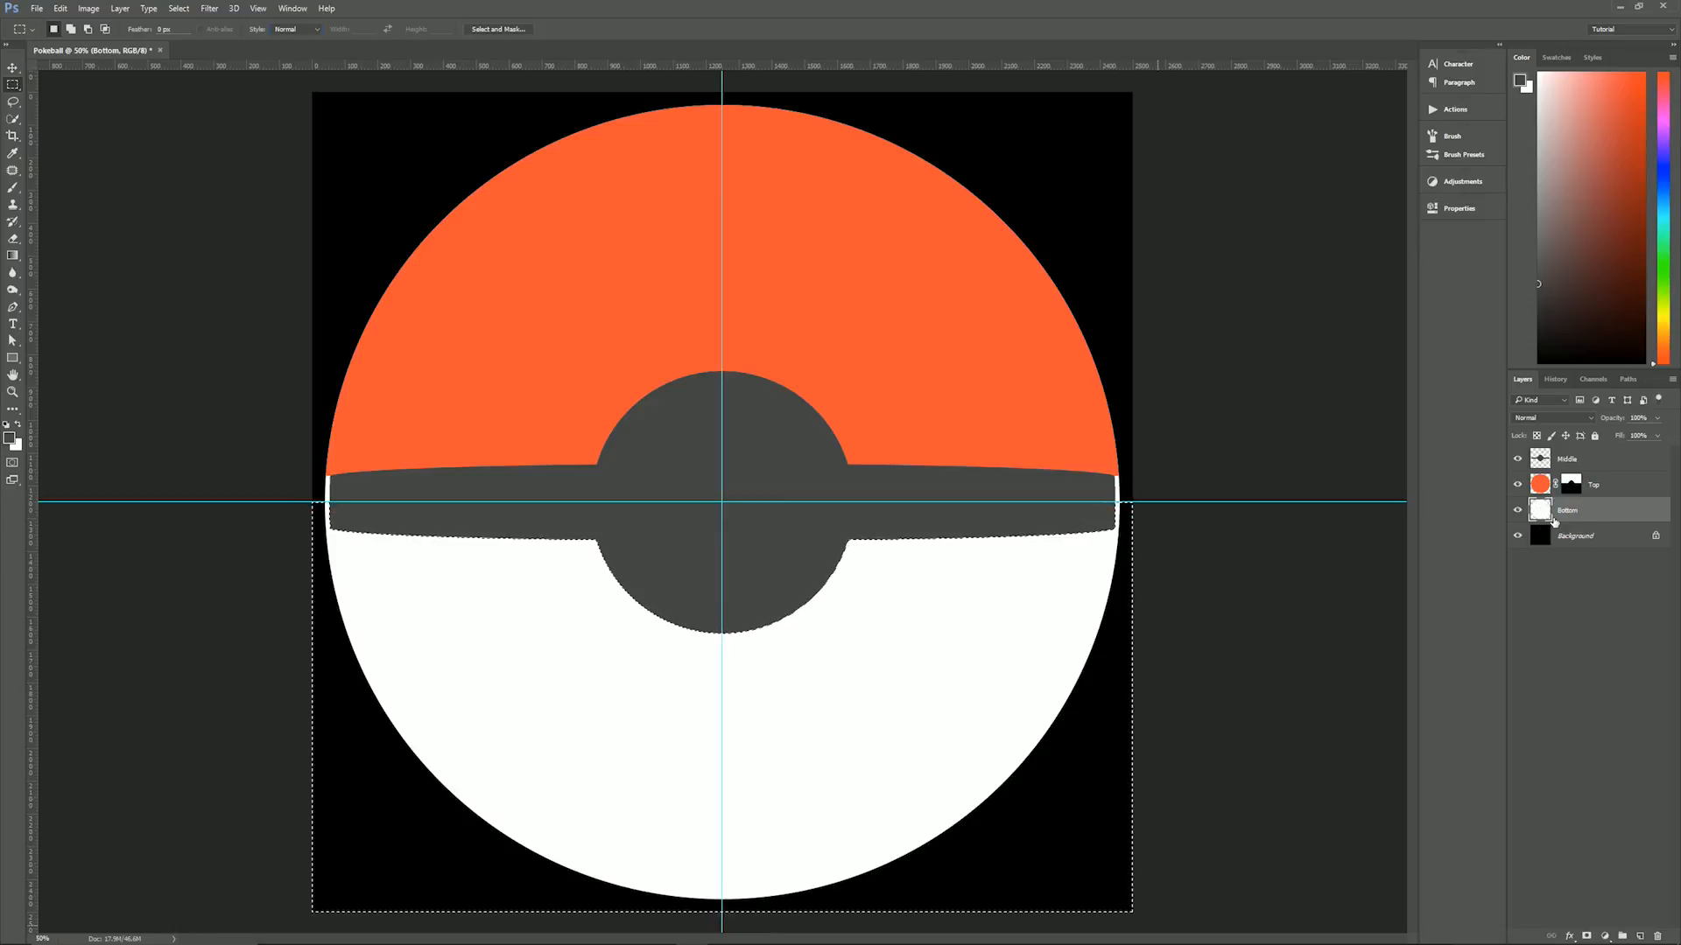
left_click(1584, 936)
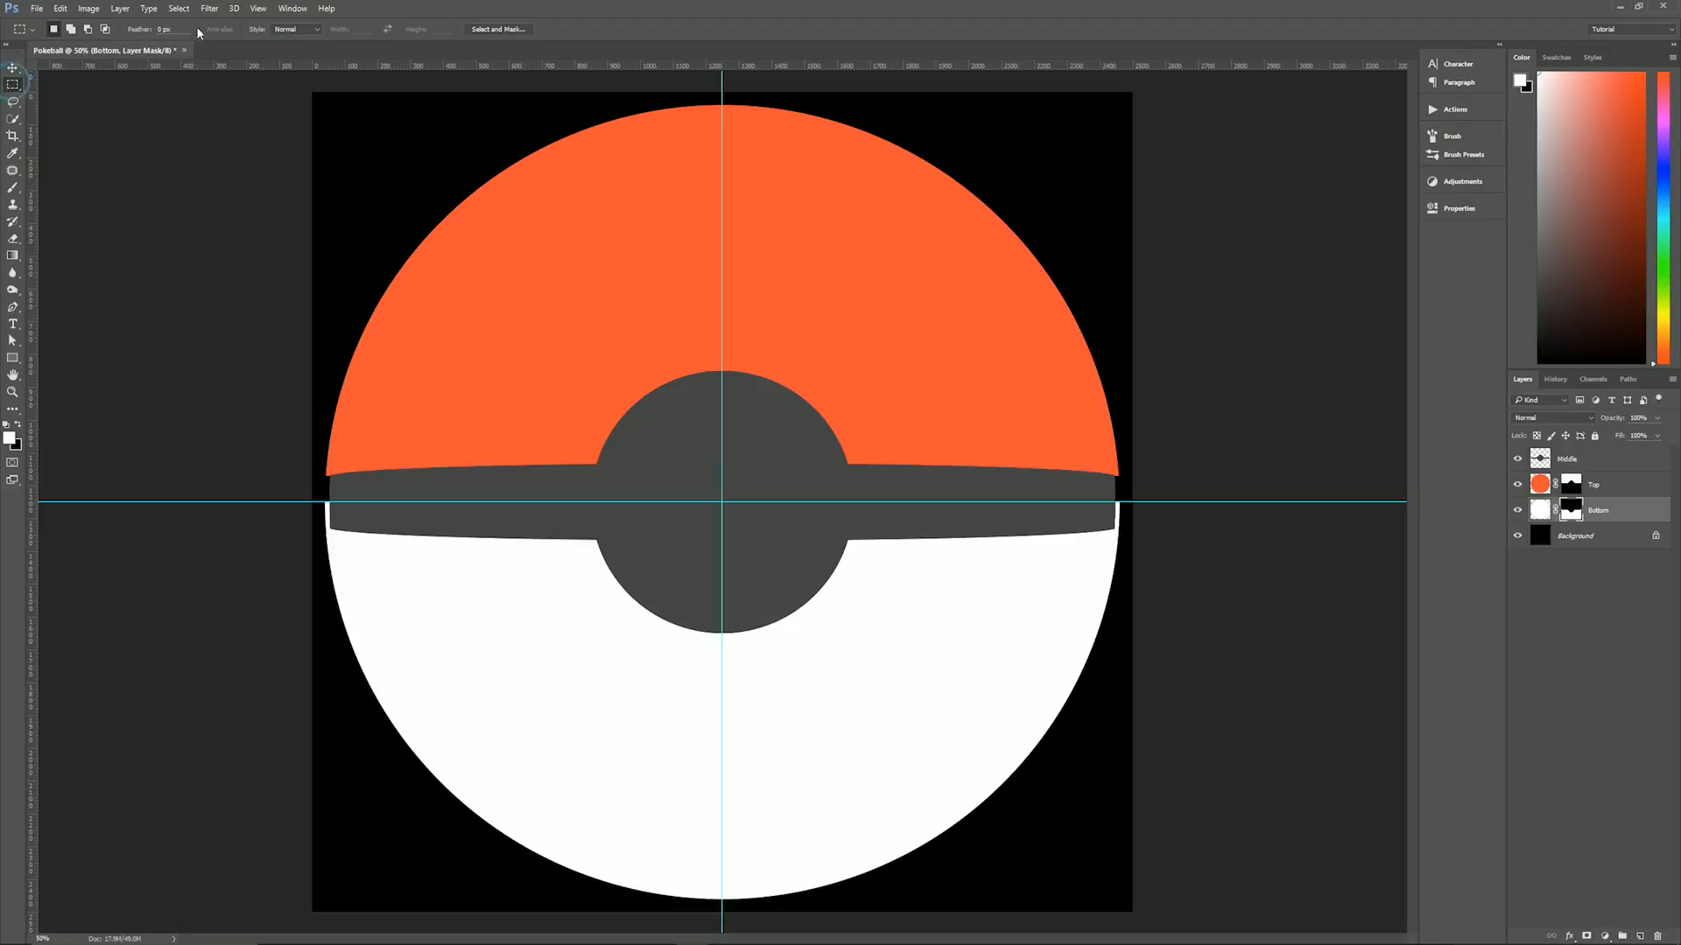
- Fill a fixed-size 2500 by 160 px strip, centred on the horizontal guide, with black on the Bottom layer's mask, and deselect it
left_click(294, 30)
left_click(299, 57)
left_click(466, 281)
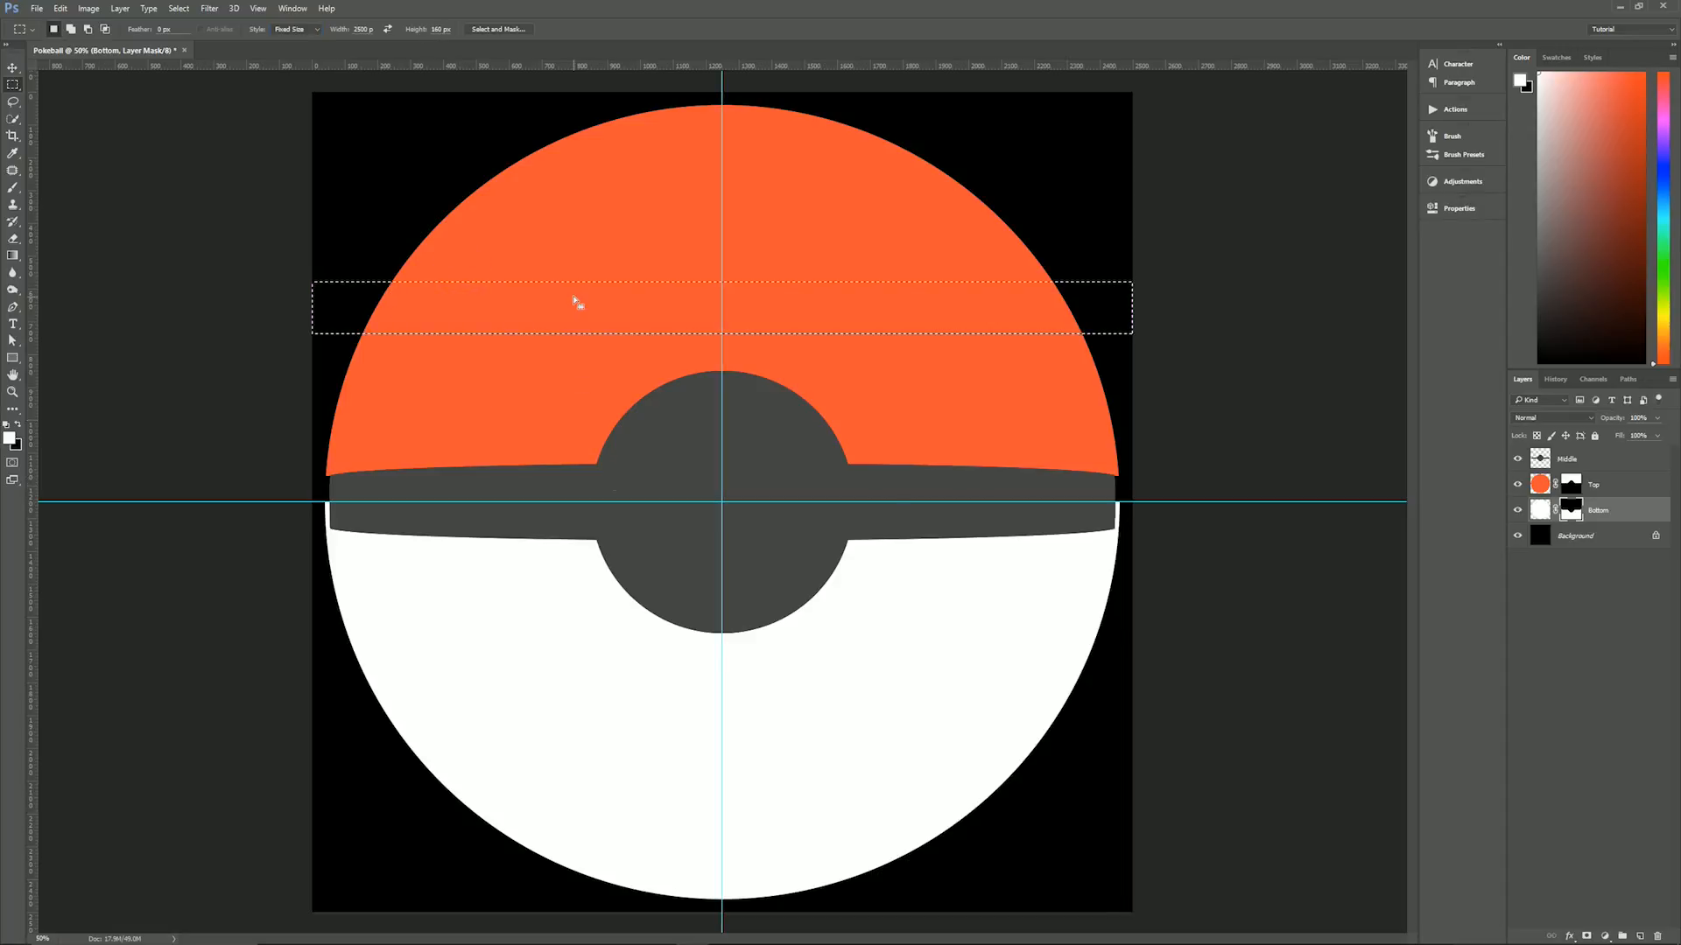
left_click_drag(574, 301, 572, 496)
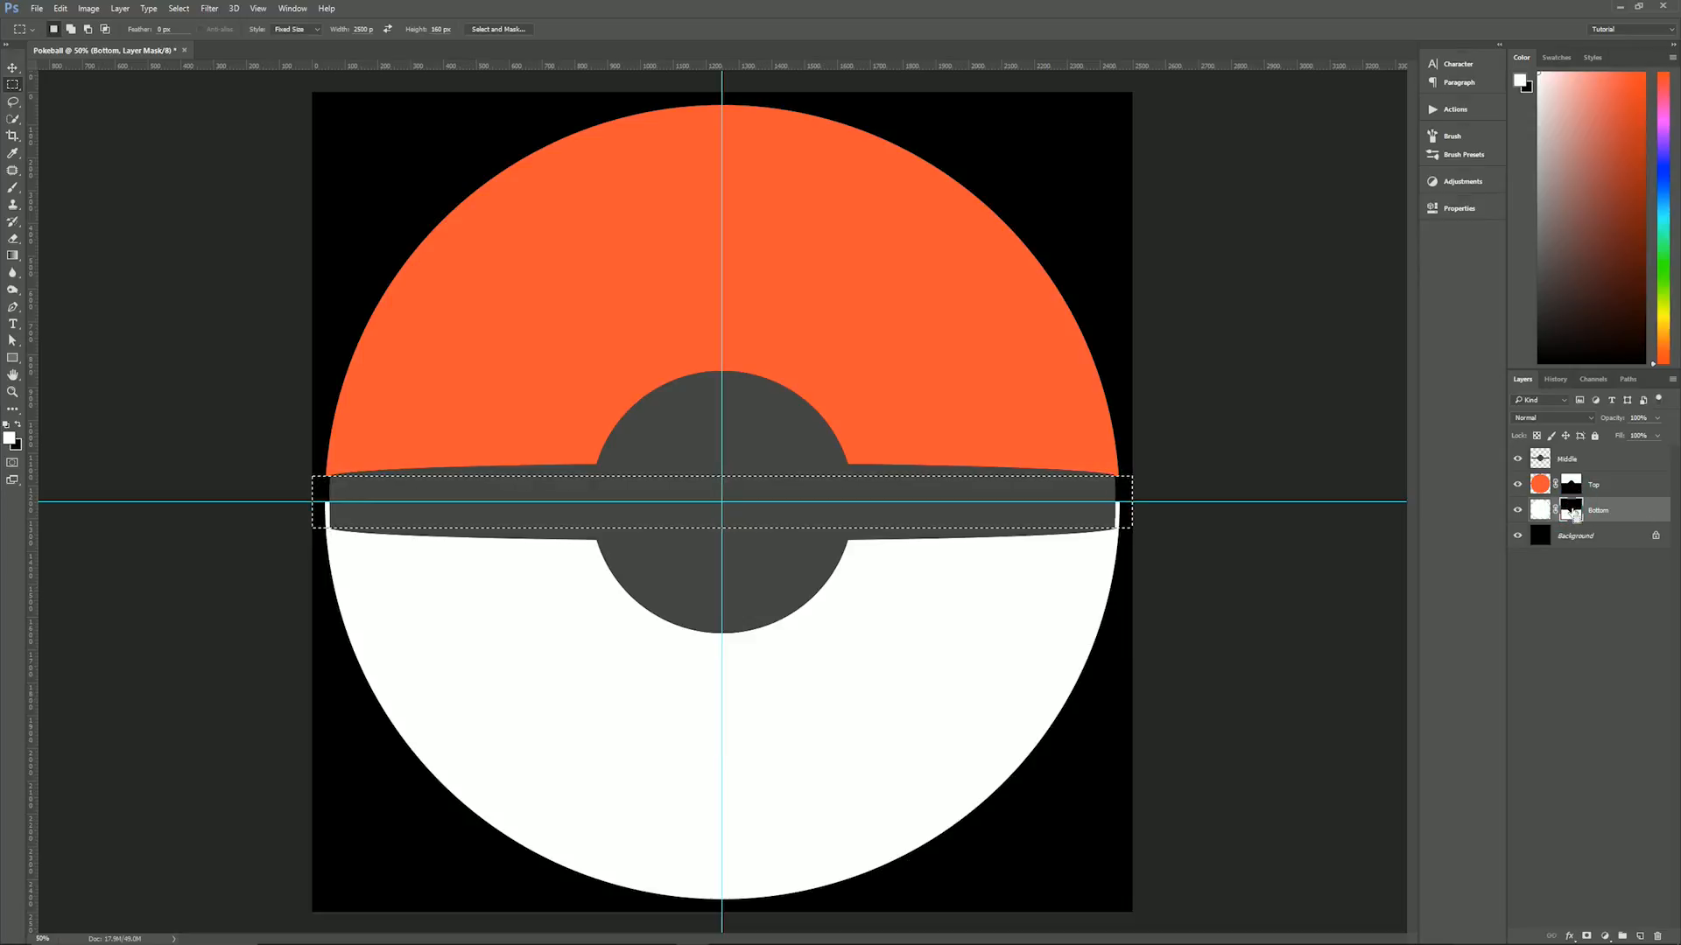
key("ctrl+BackSpace")
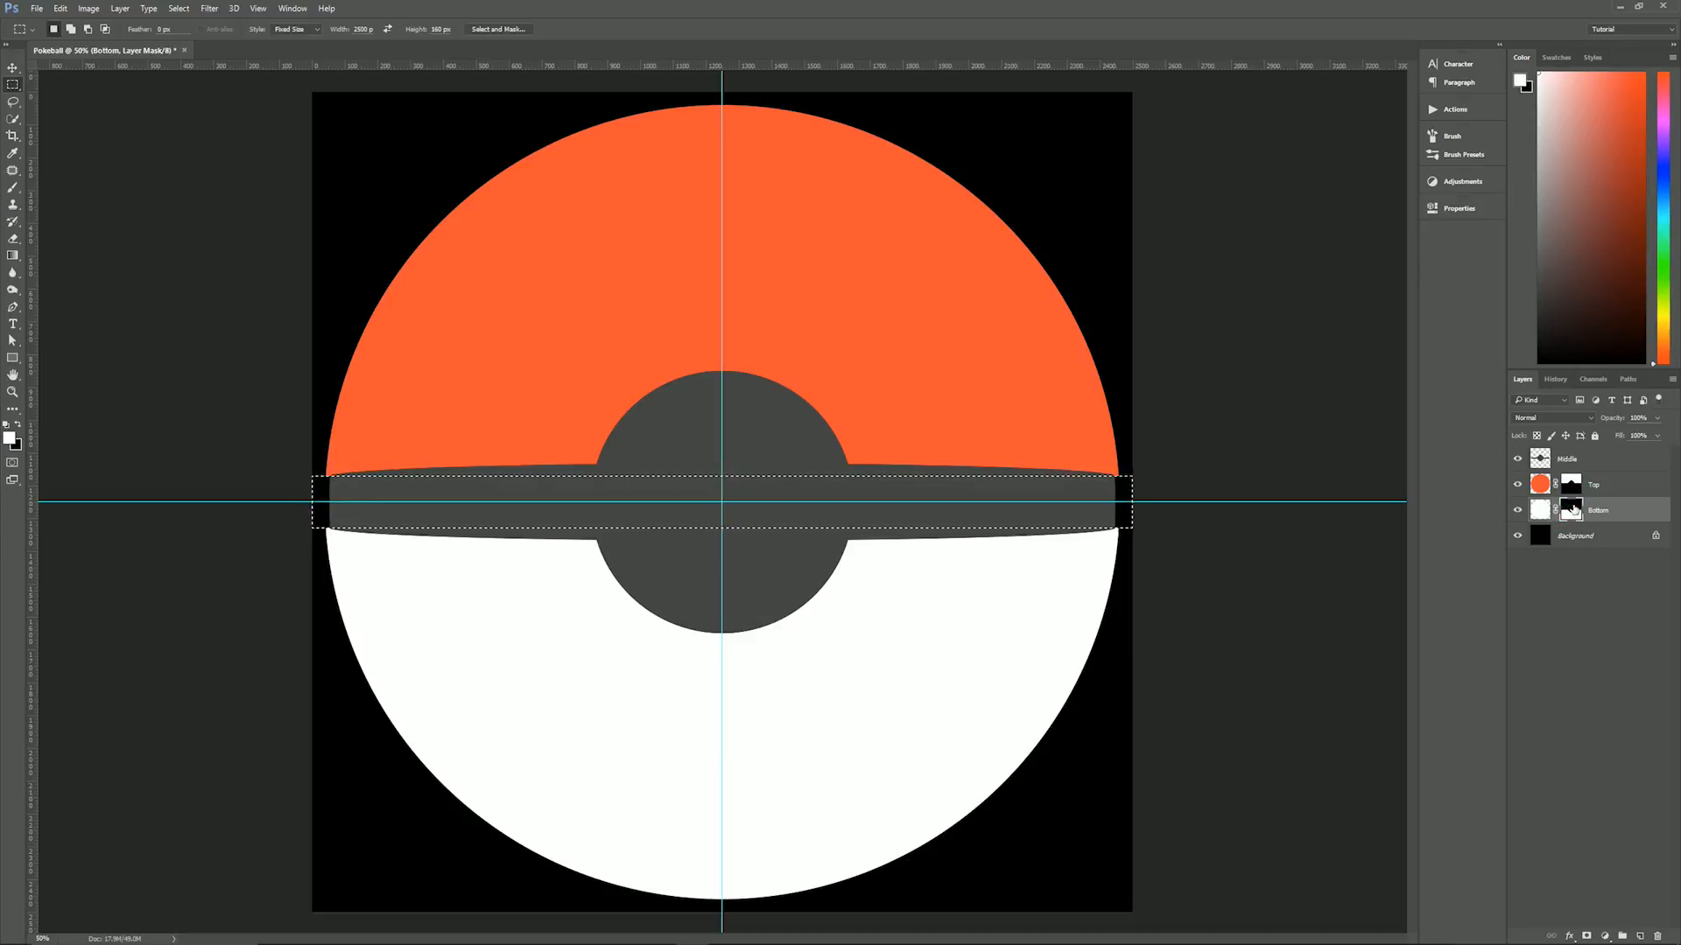
key("ctrl+d")
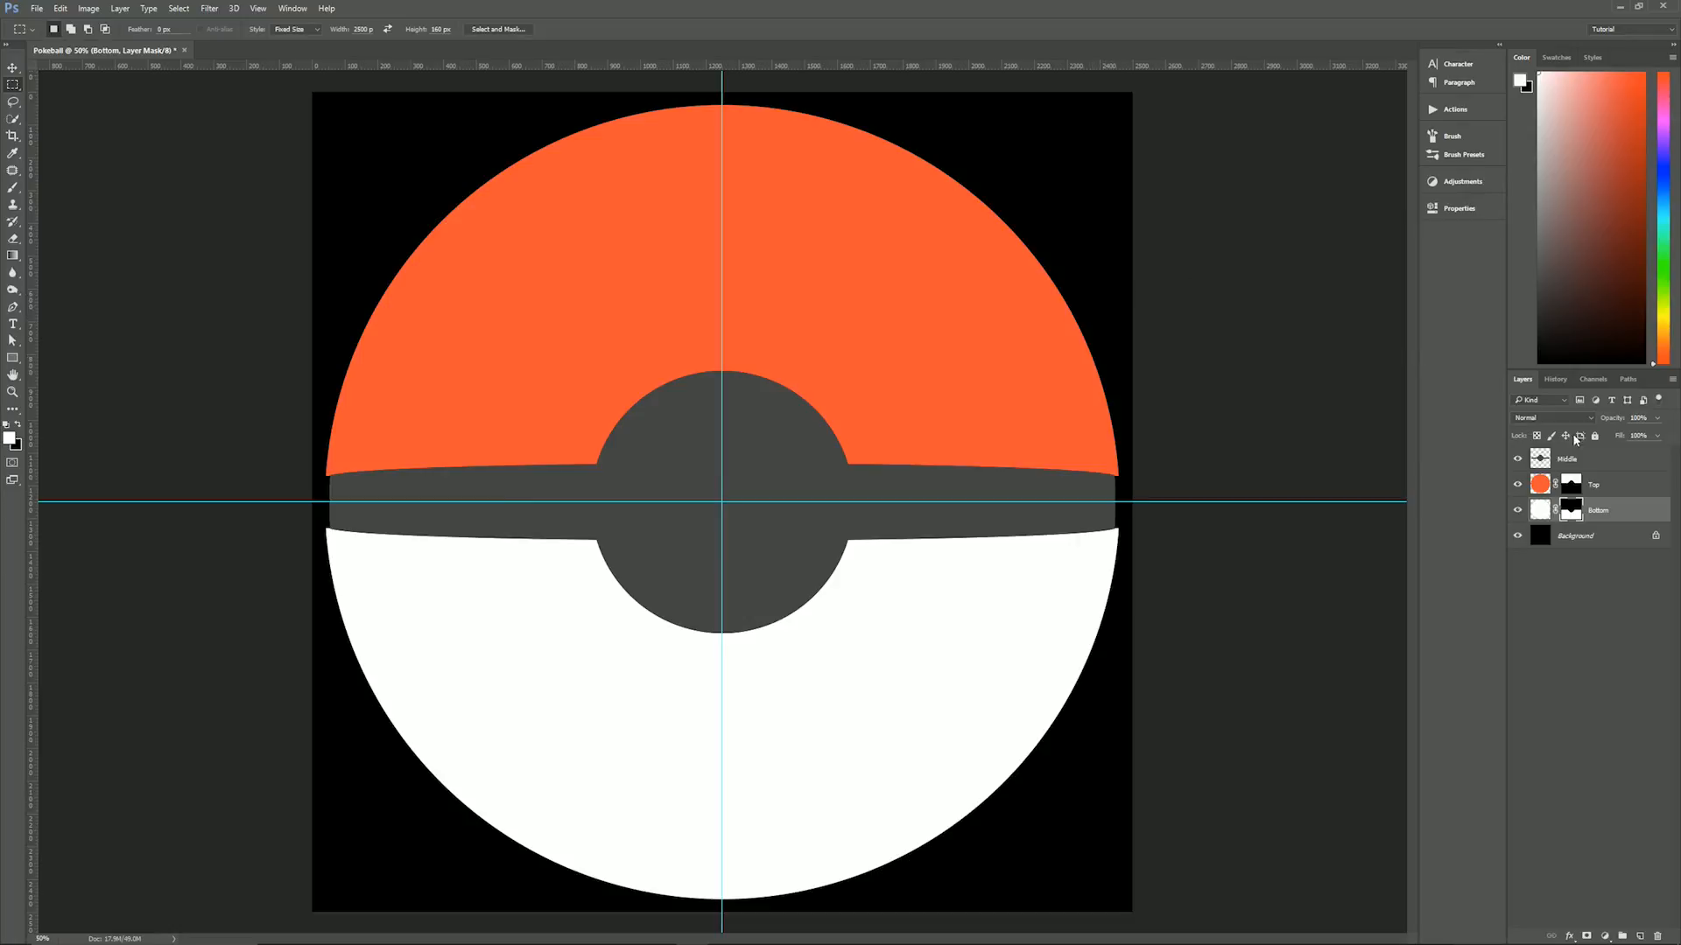
- Move the Middle layer beneath the Bottom layer, directly above the Background
left_click(1598, 456)
left_click_drag(1609, 460, 1613, 517)
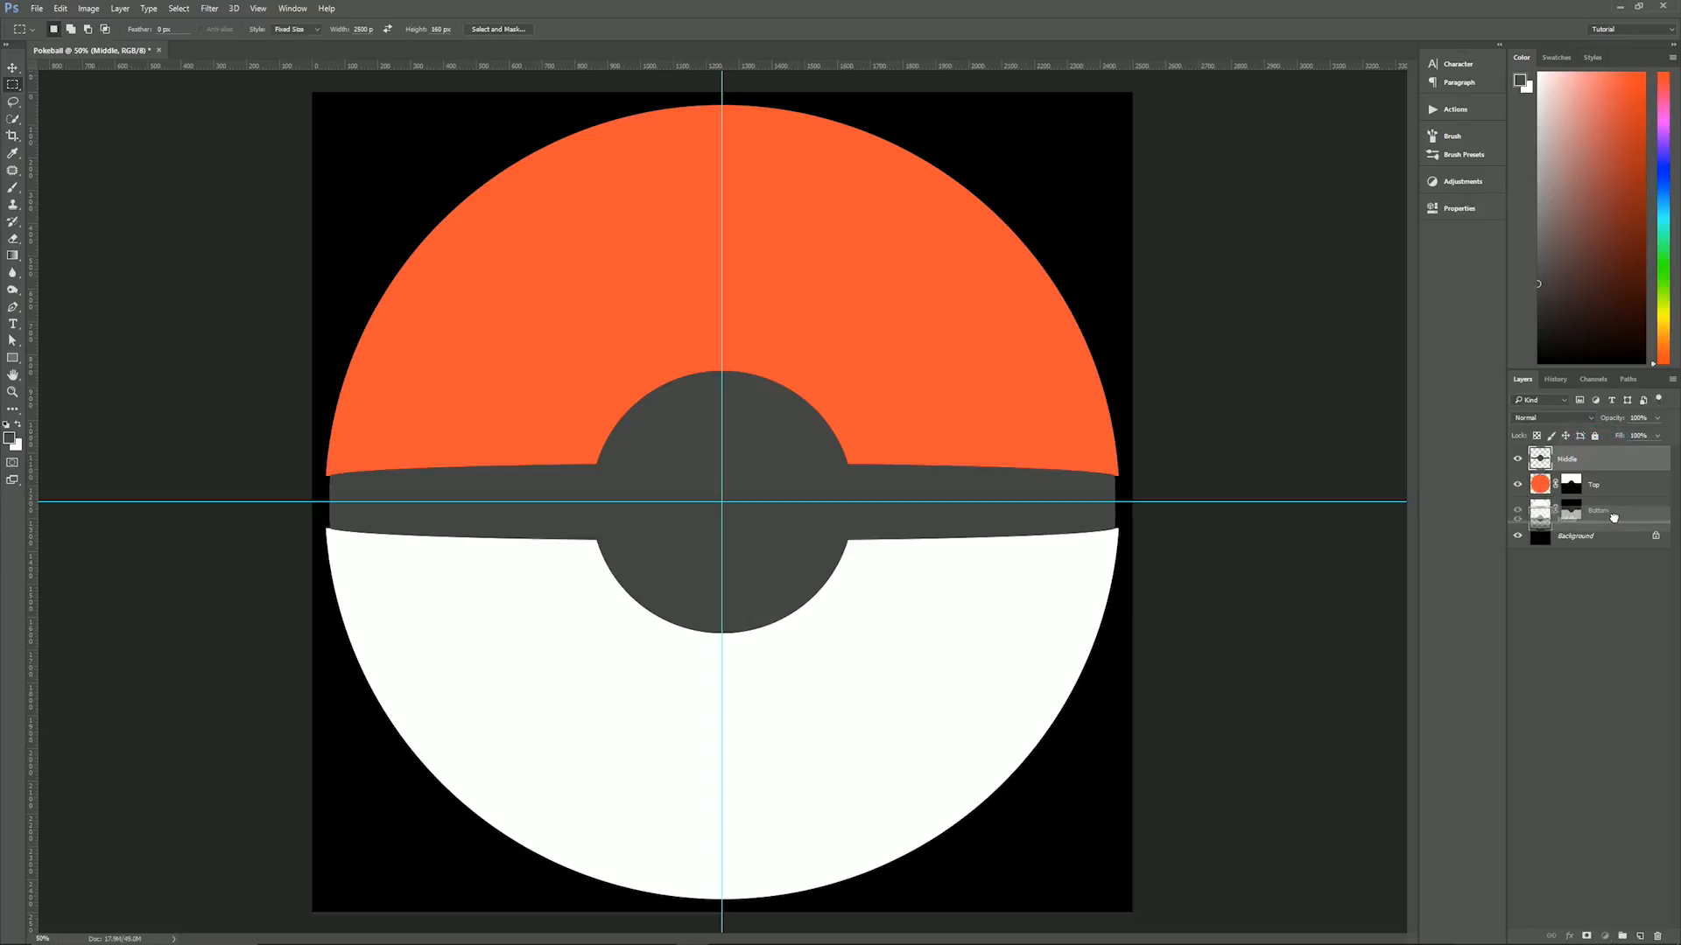
left_click_drag(1613, 518, 1616, 522)
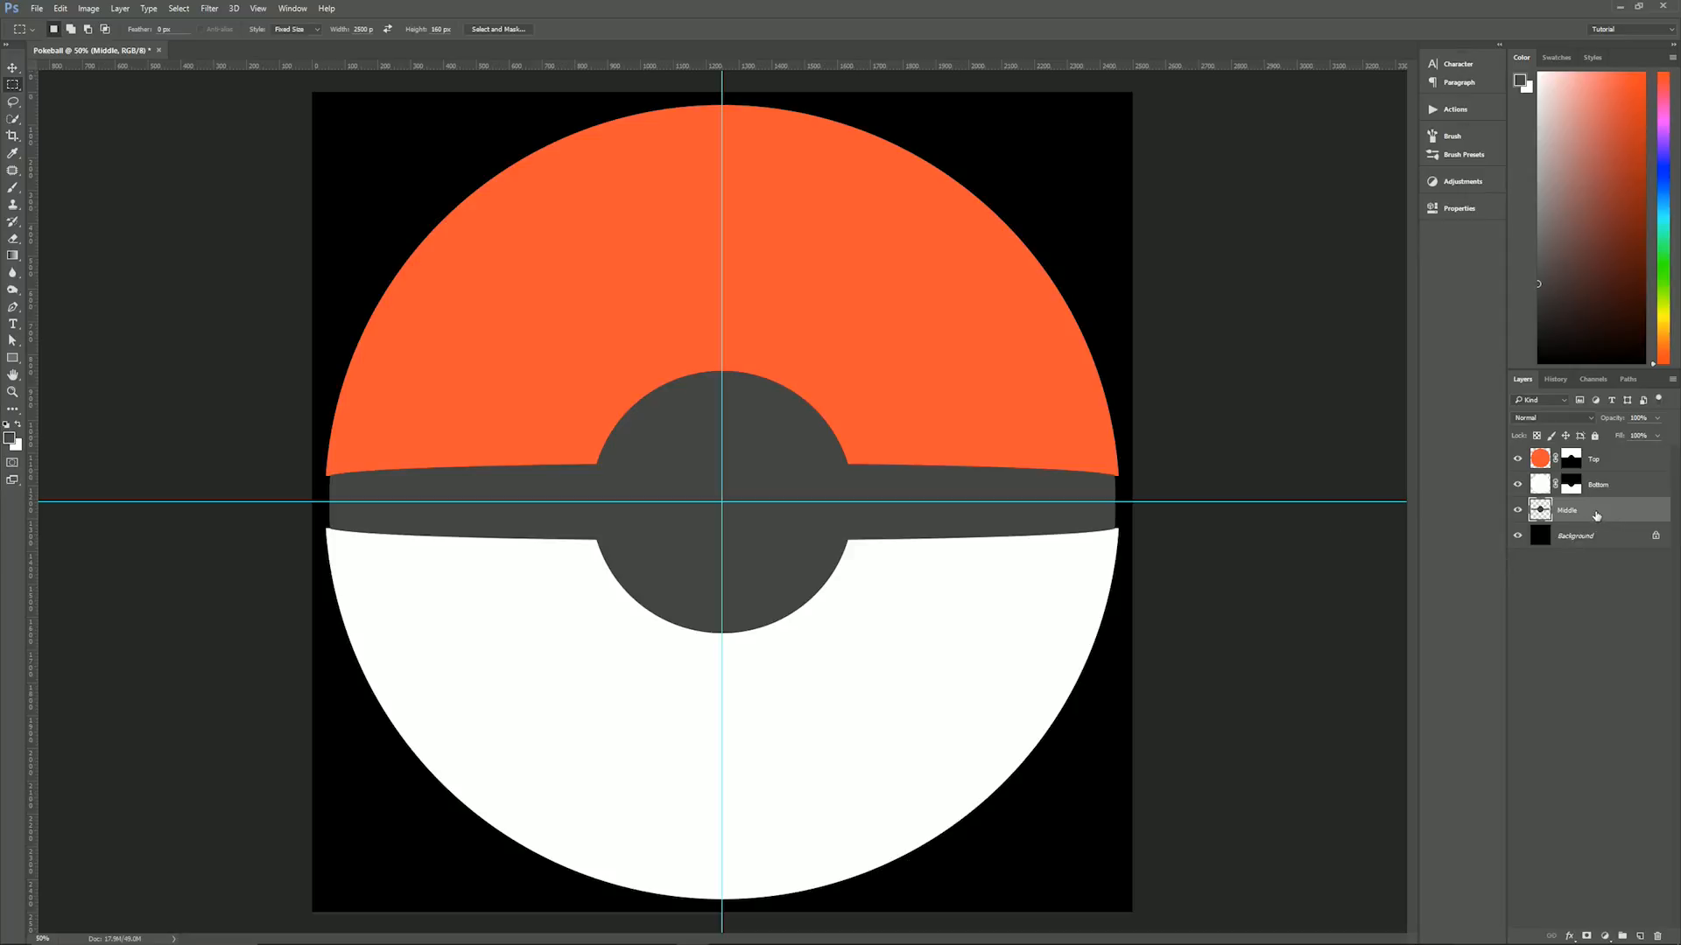
- Add a Drop Shadow effect to the Bottom layer and reset its settings to the defaults
left_click(1617, 490)
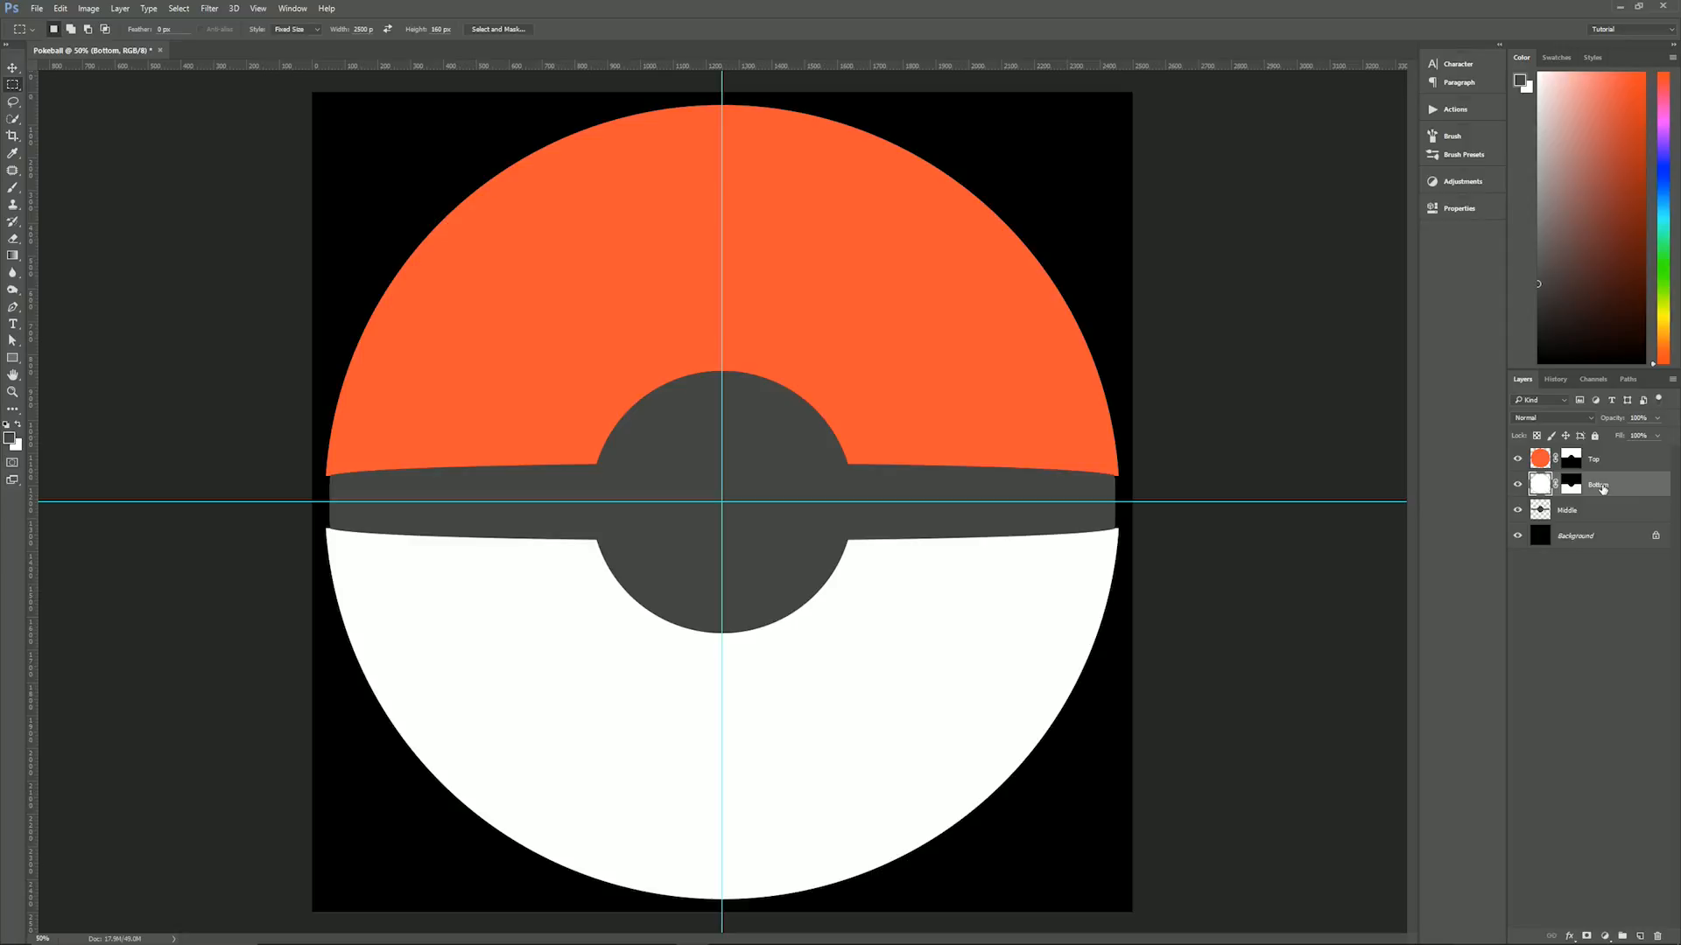
left_click(1569, 936)
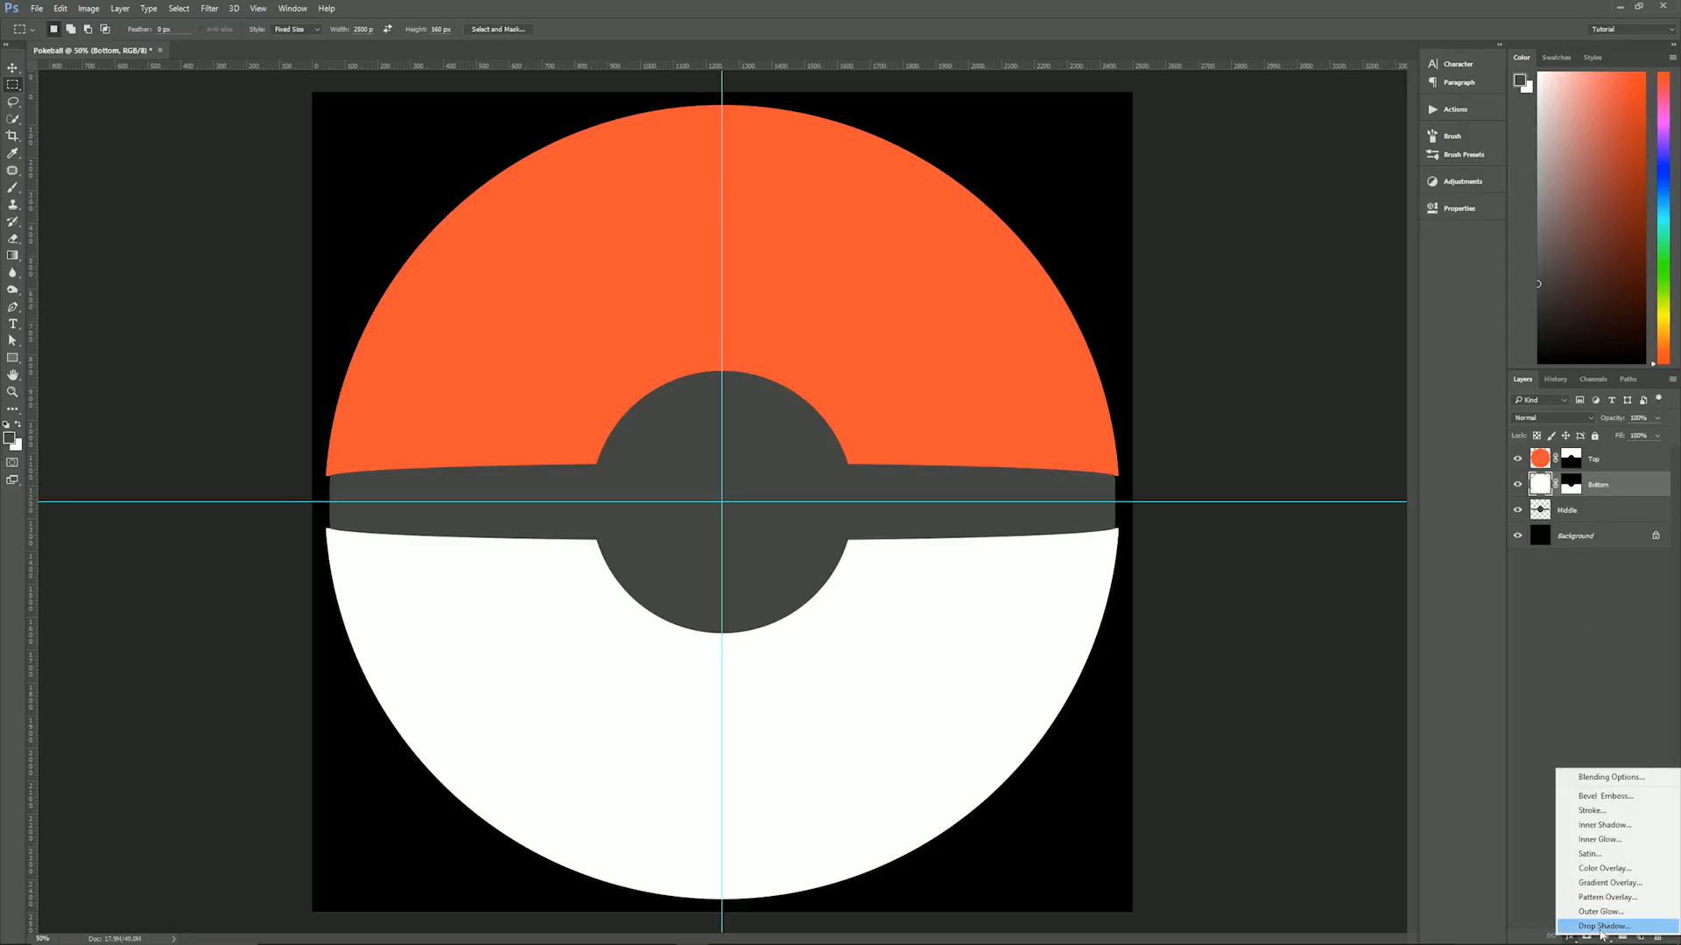
left_click(1600, 927)
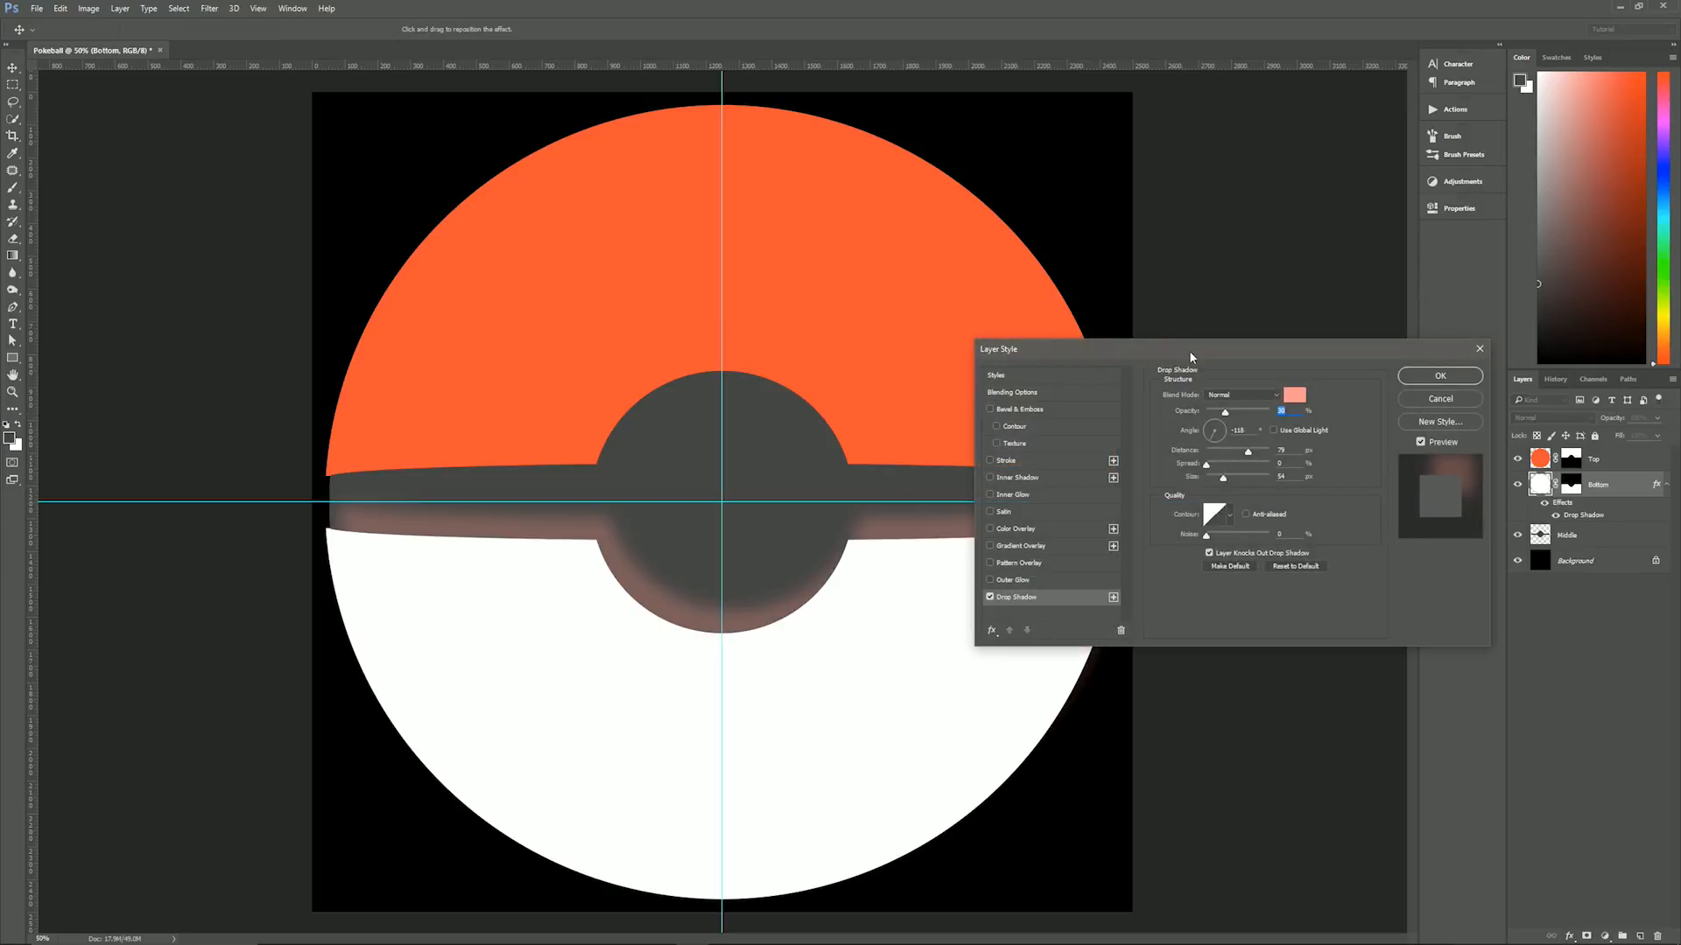
left_click_drag(1189, 350, 1165, 322)
left_click(1113, 370)
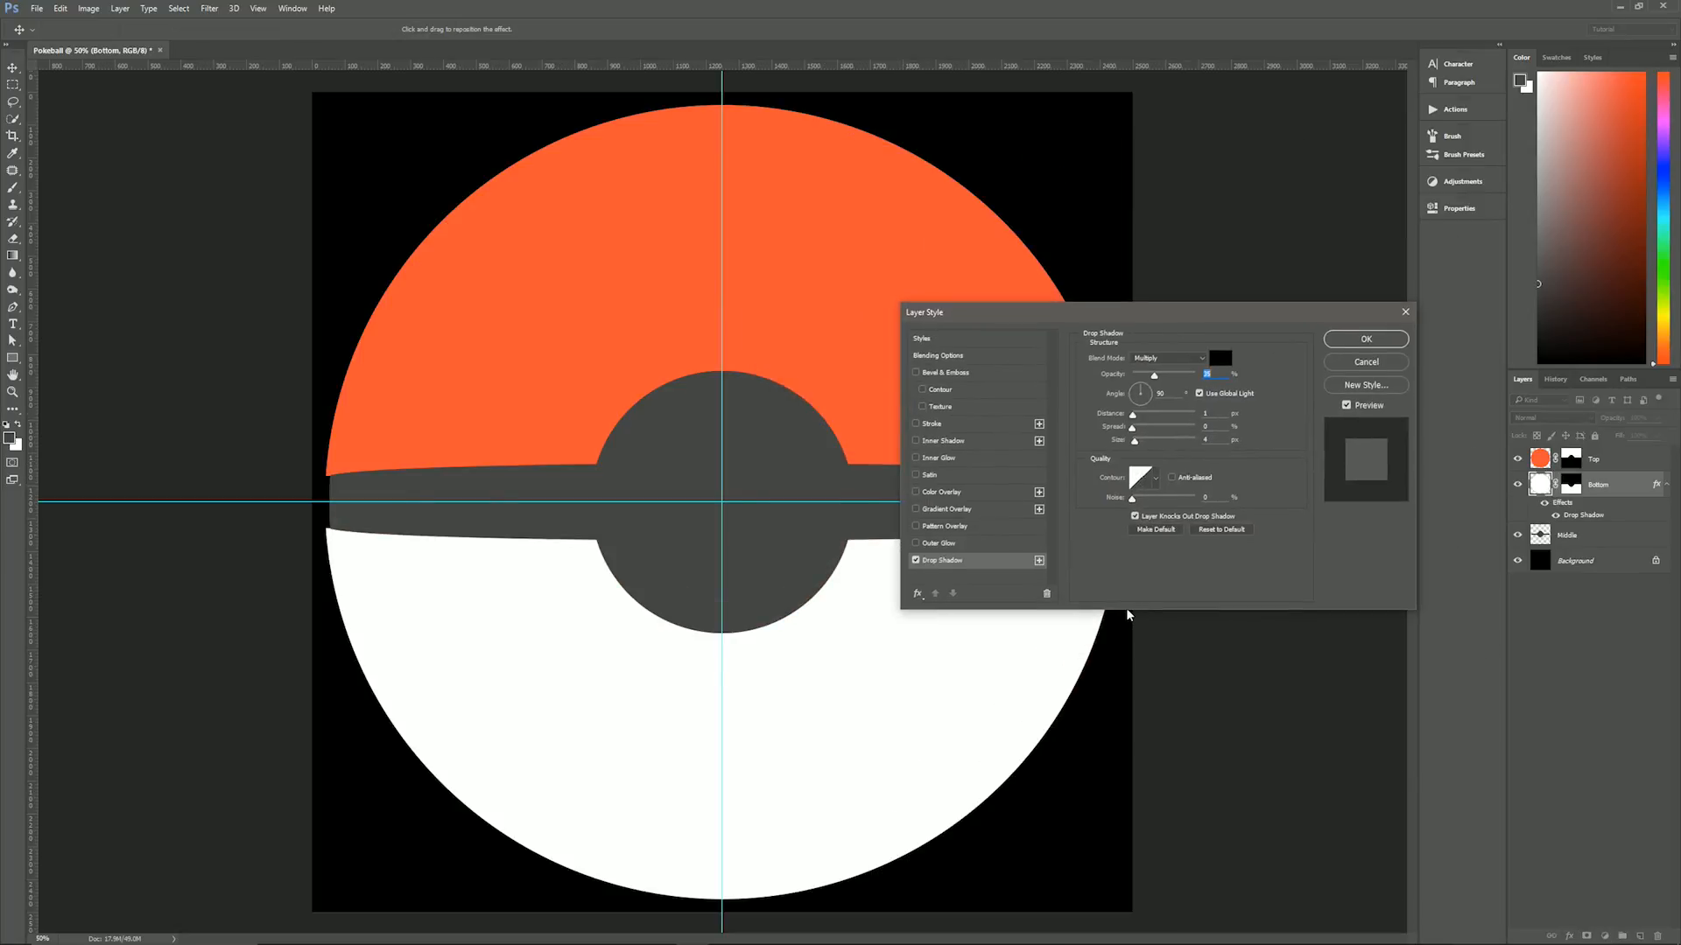
- Set the Bottom layer's drop shadow to Normal blend mode, 50% opacity, a -135° angle without global light, and 10 px distance
left_click(1166, 358)
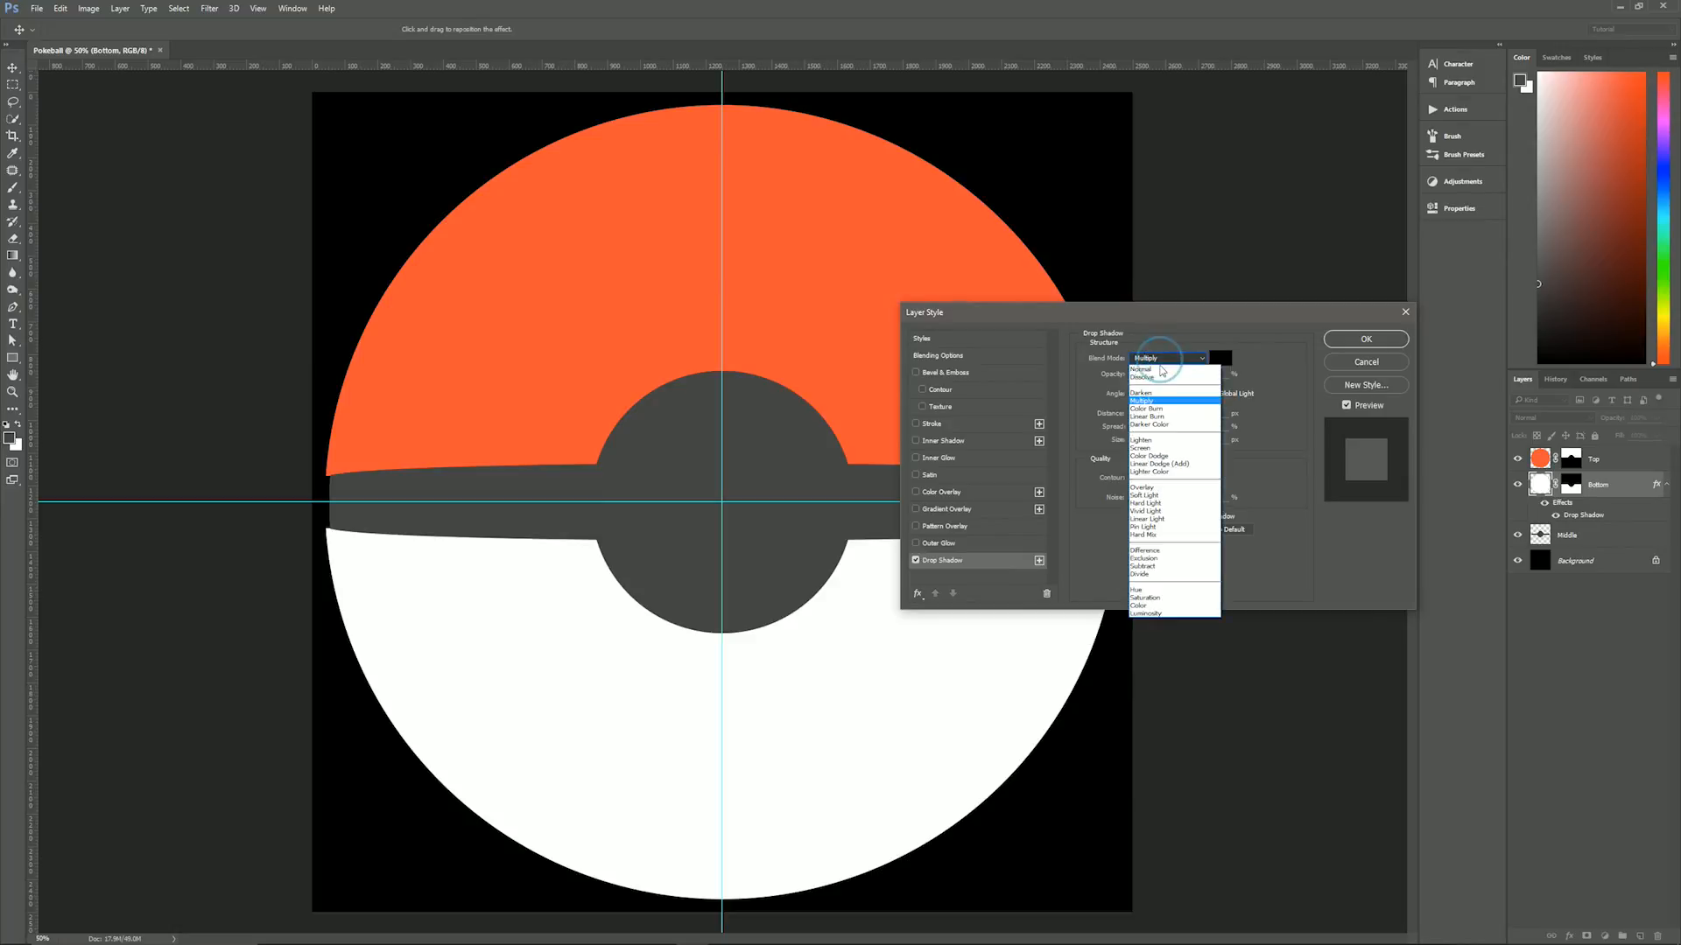
left_click(1162, 368)
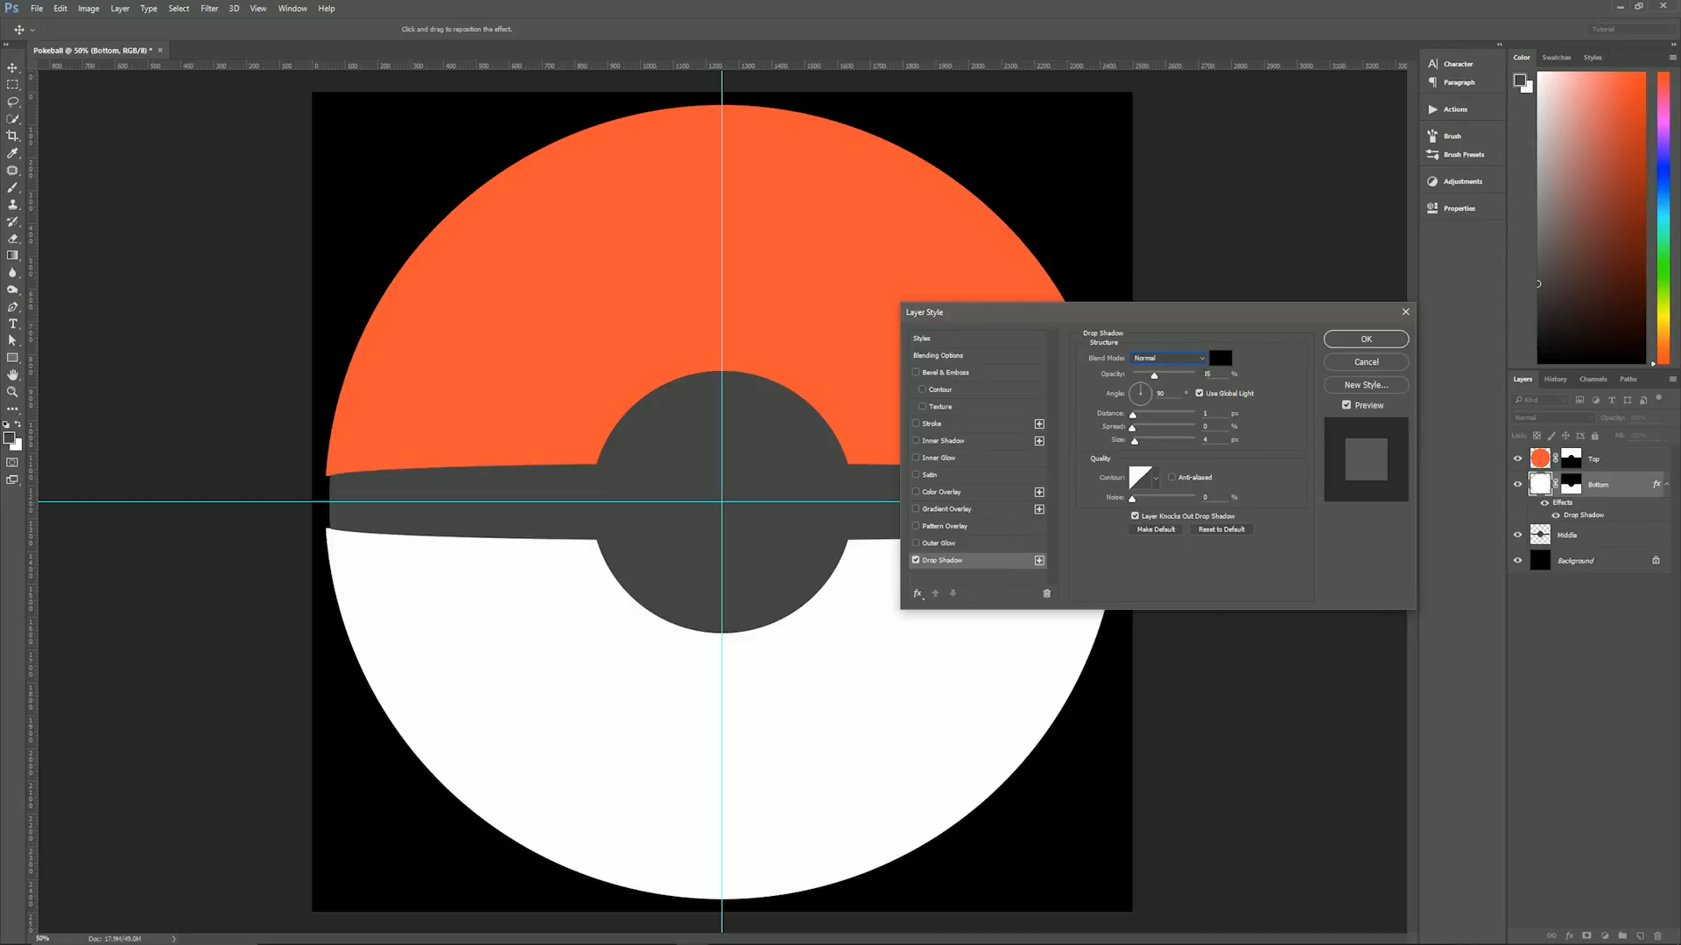
type("50")
type("135")
left_click(1213, 412)
type("0")
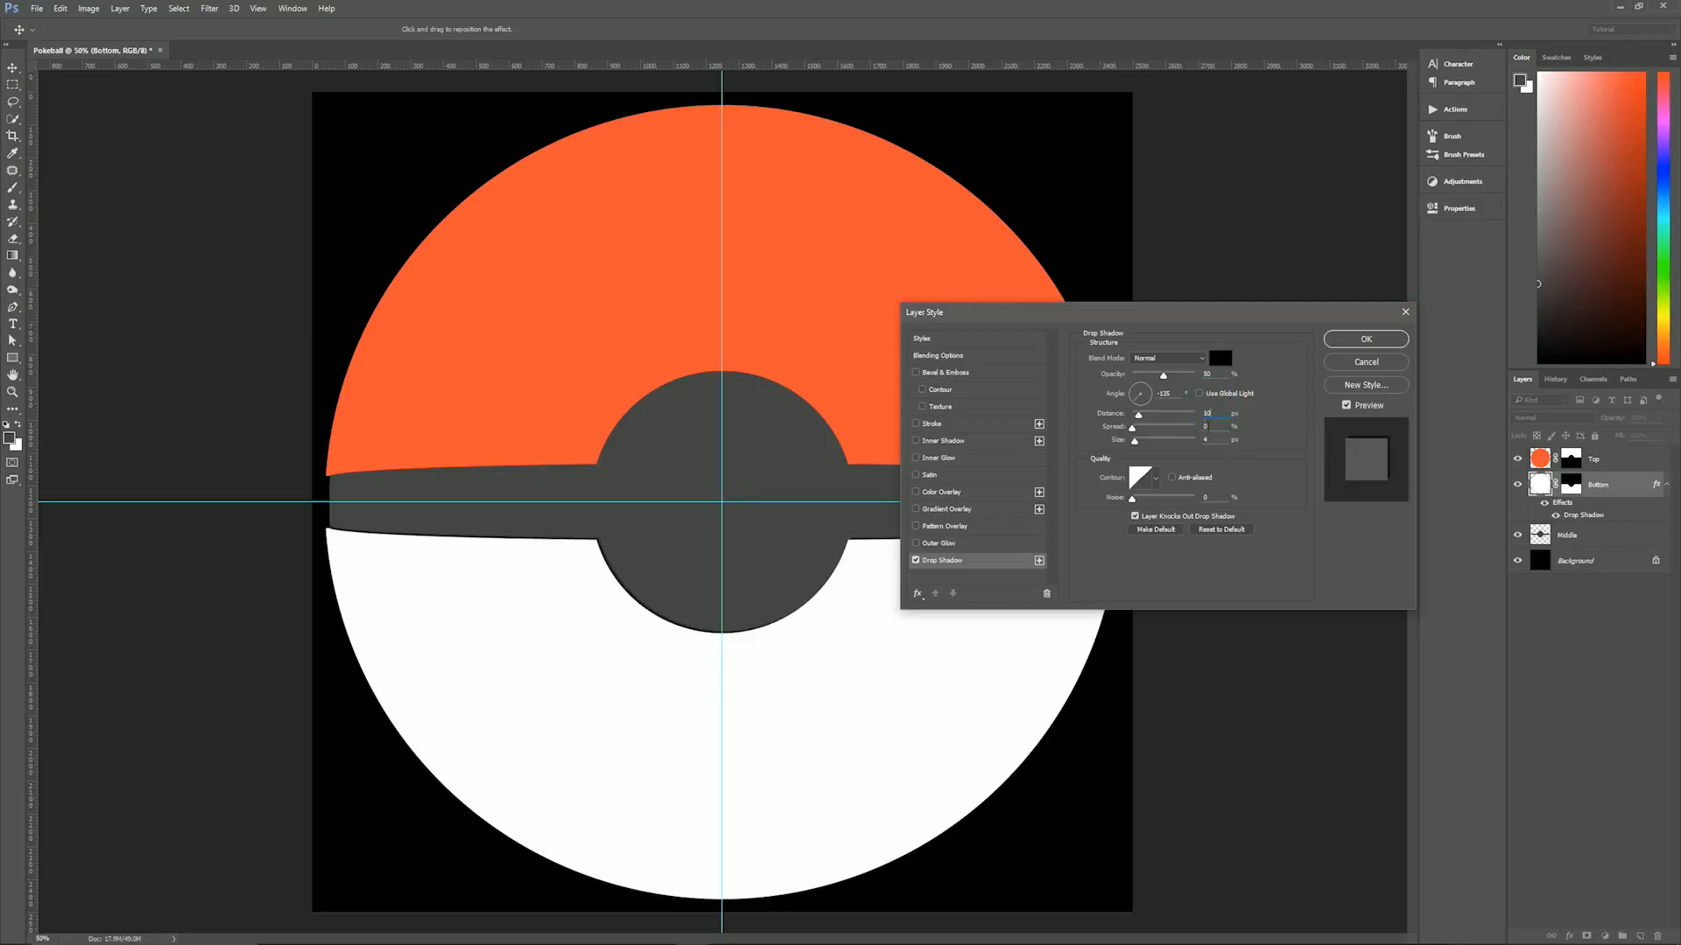
- Set the drop shadow's size to 7 px and its color to white
left_click(1219, 426)
double_click(1212, 439)
type("7")
left_click(1220, 358)
left_click(944, 248)
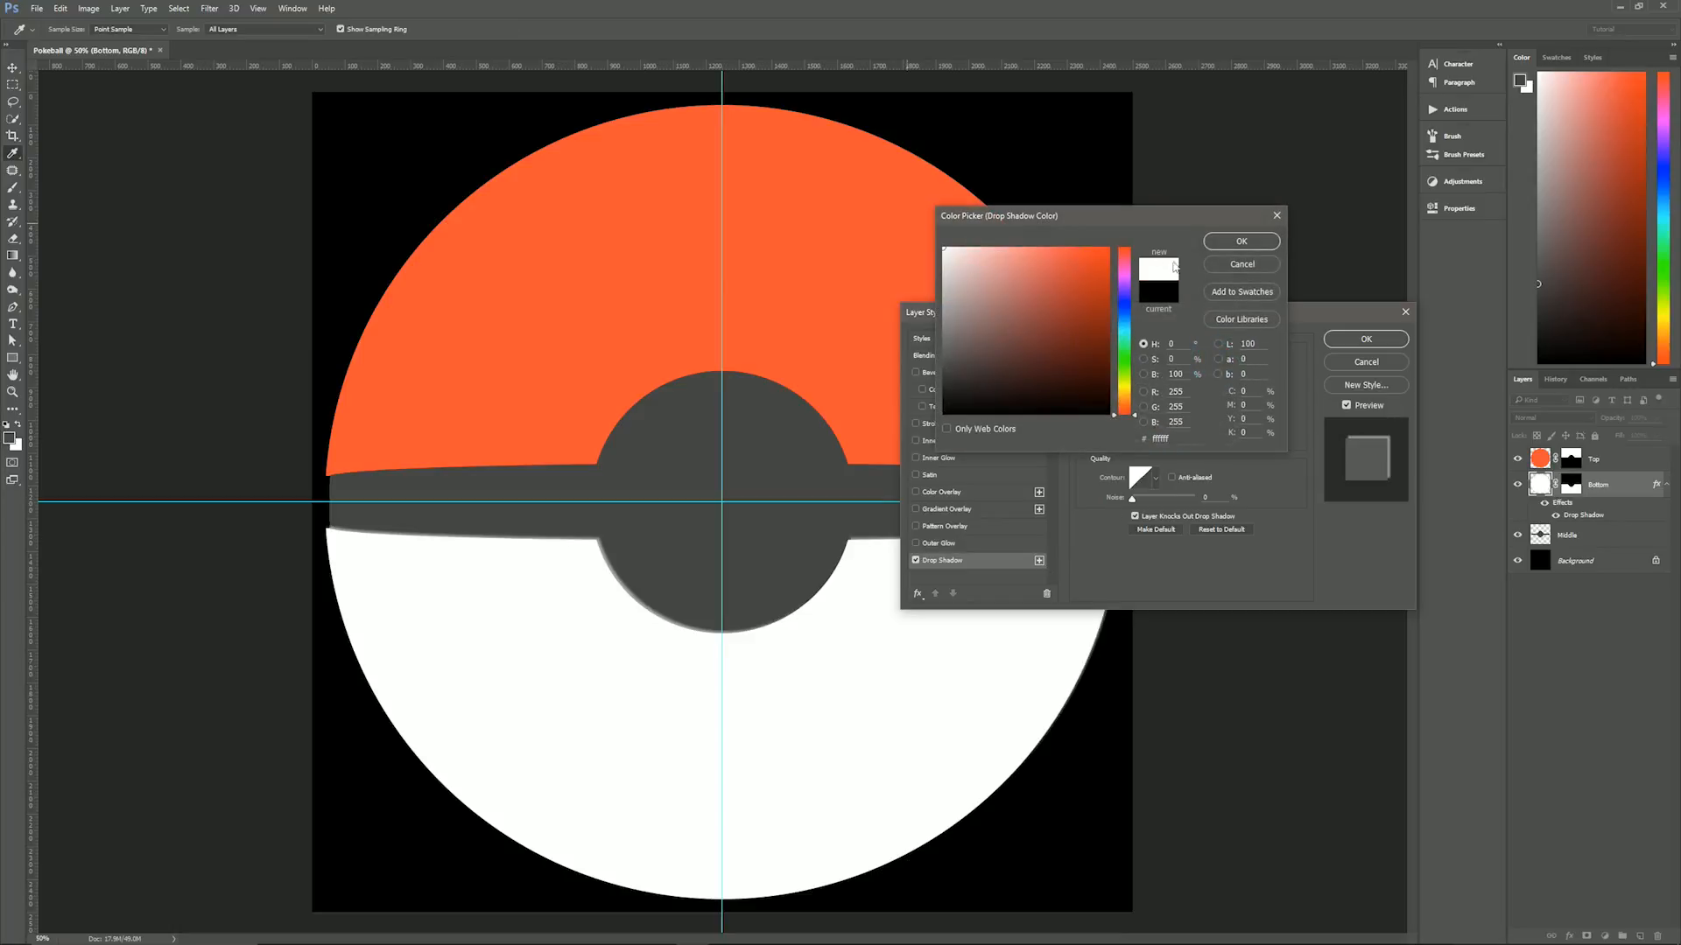
left_click(1242, 242)
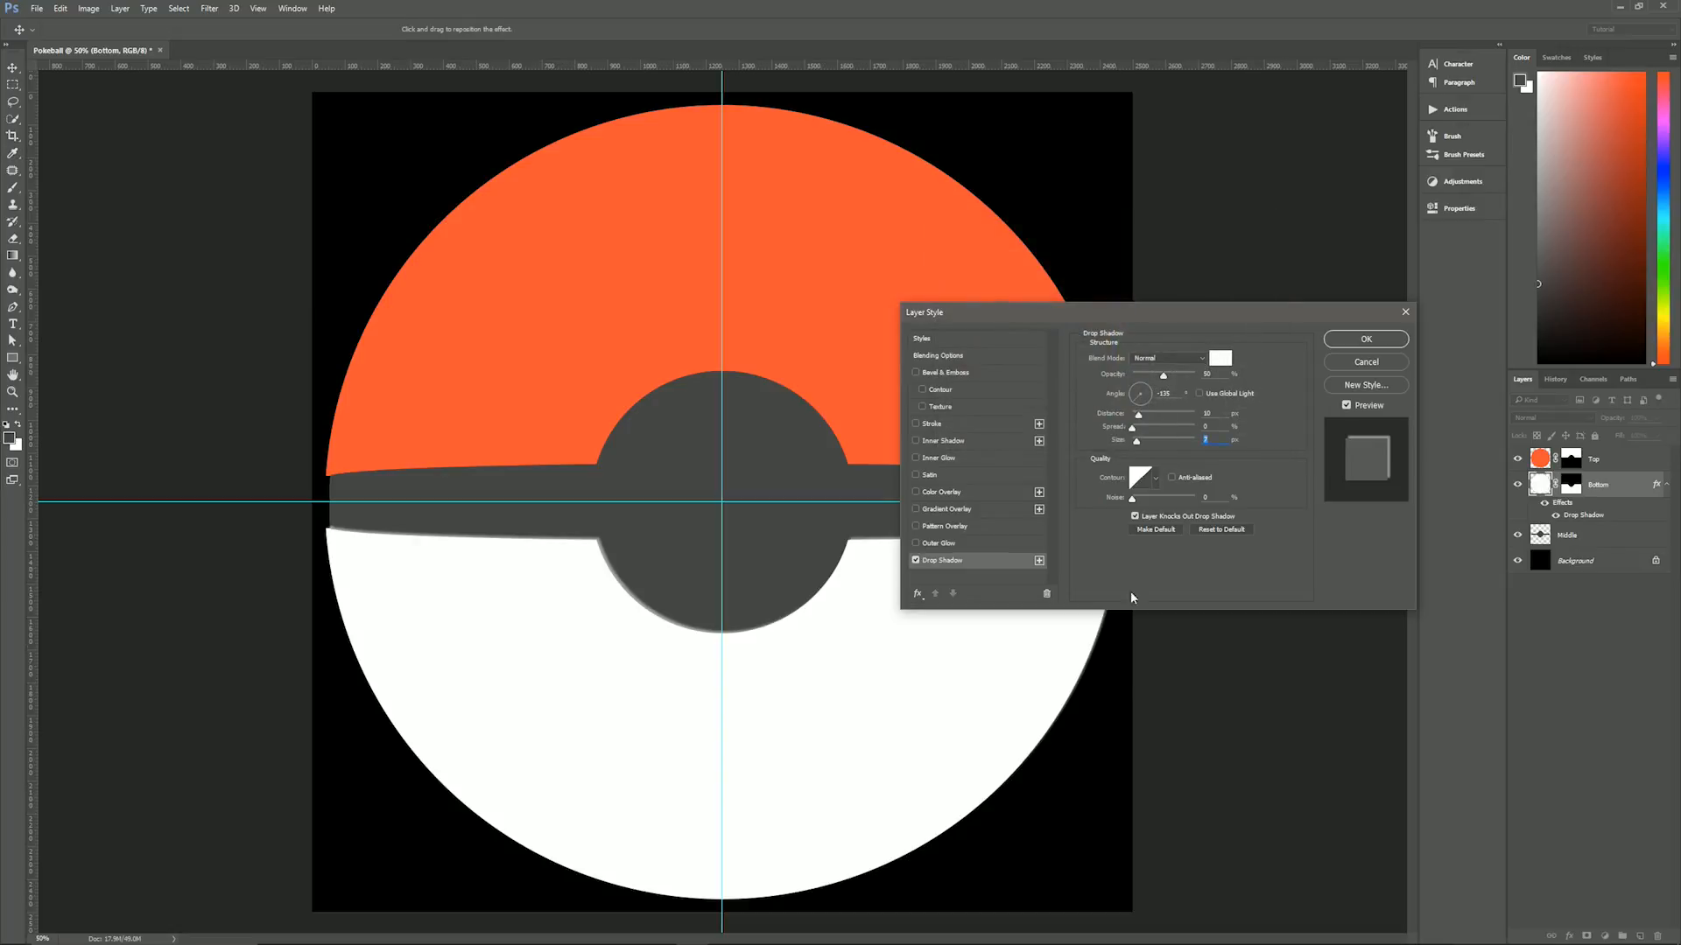
- Add a second Drop Shadow to the Bottom layer and set the lower instance to 11 px distance and 0 px size
left_click(1039, 561)
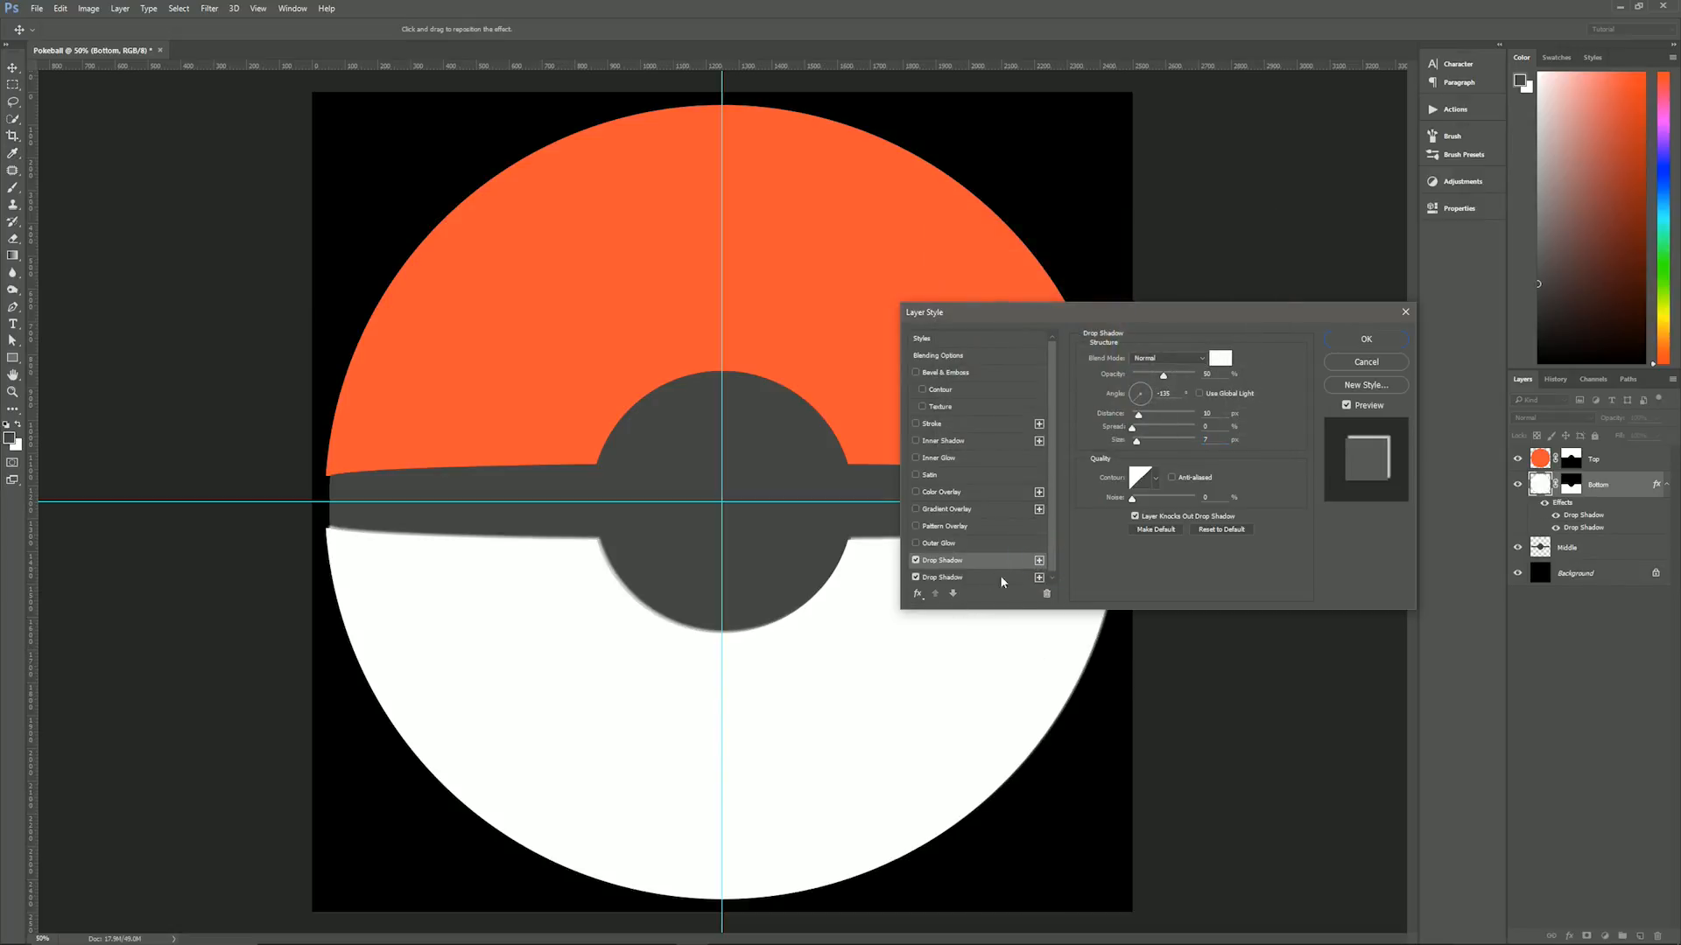
left_click(963, 579)
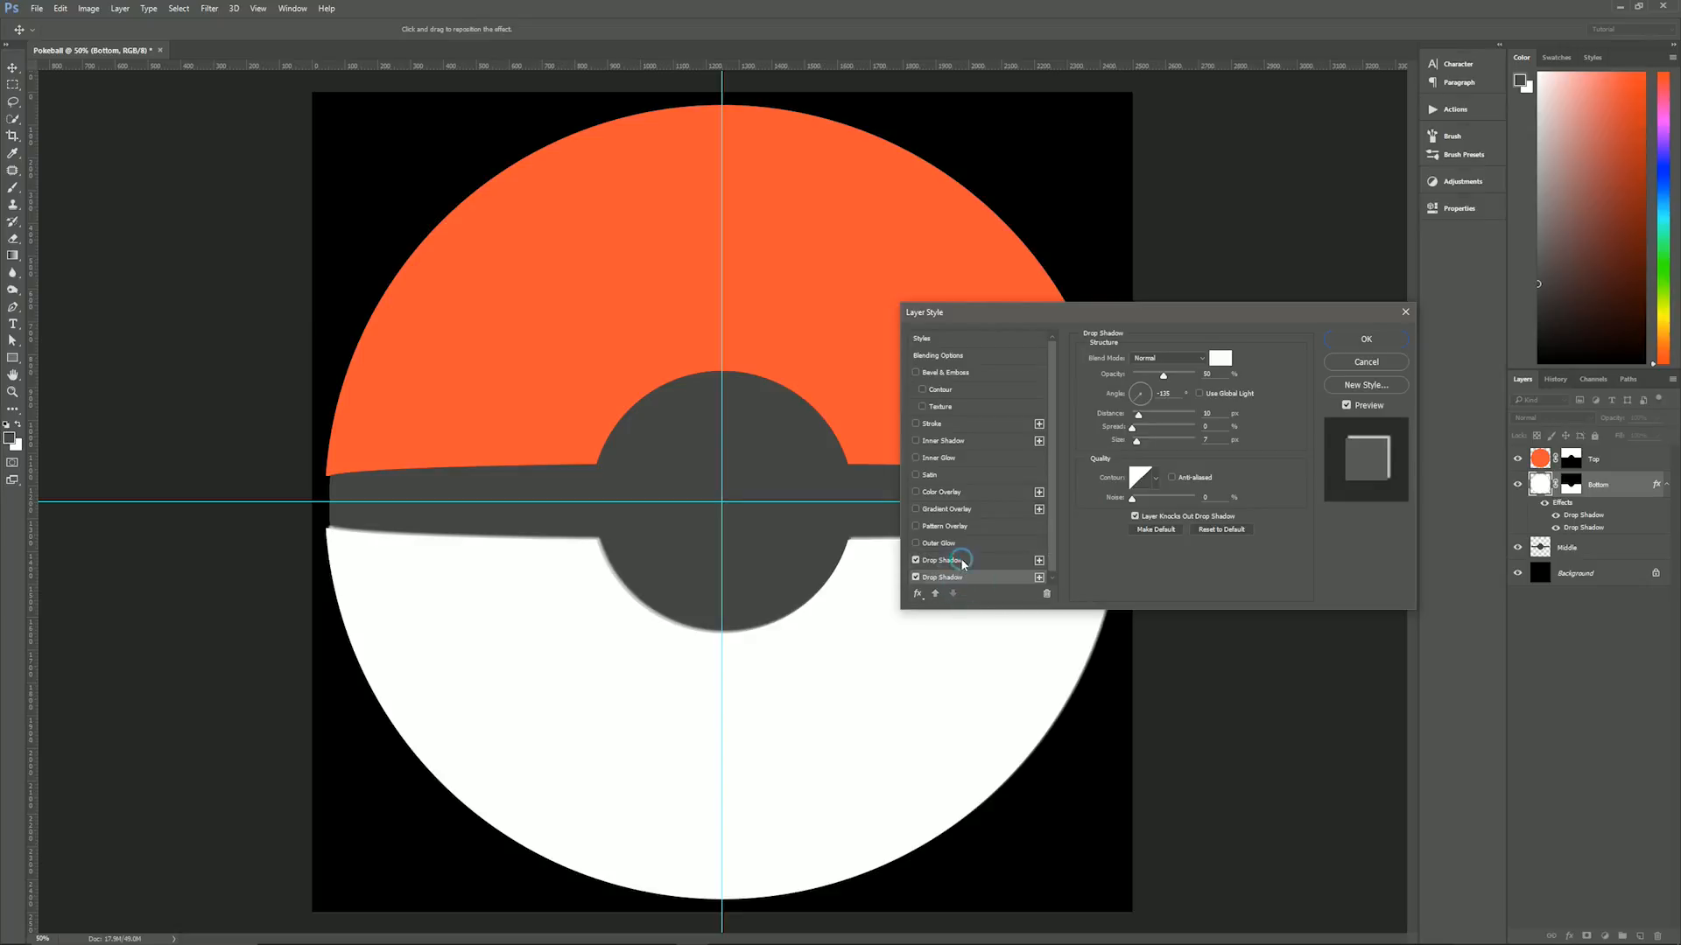
left_click(962, 561)
left_click(967, 578)
left_click(1209, 413)
type("11")
type("0")
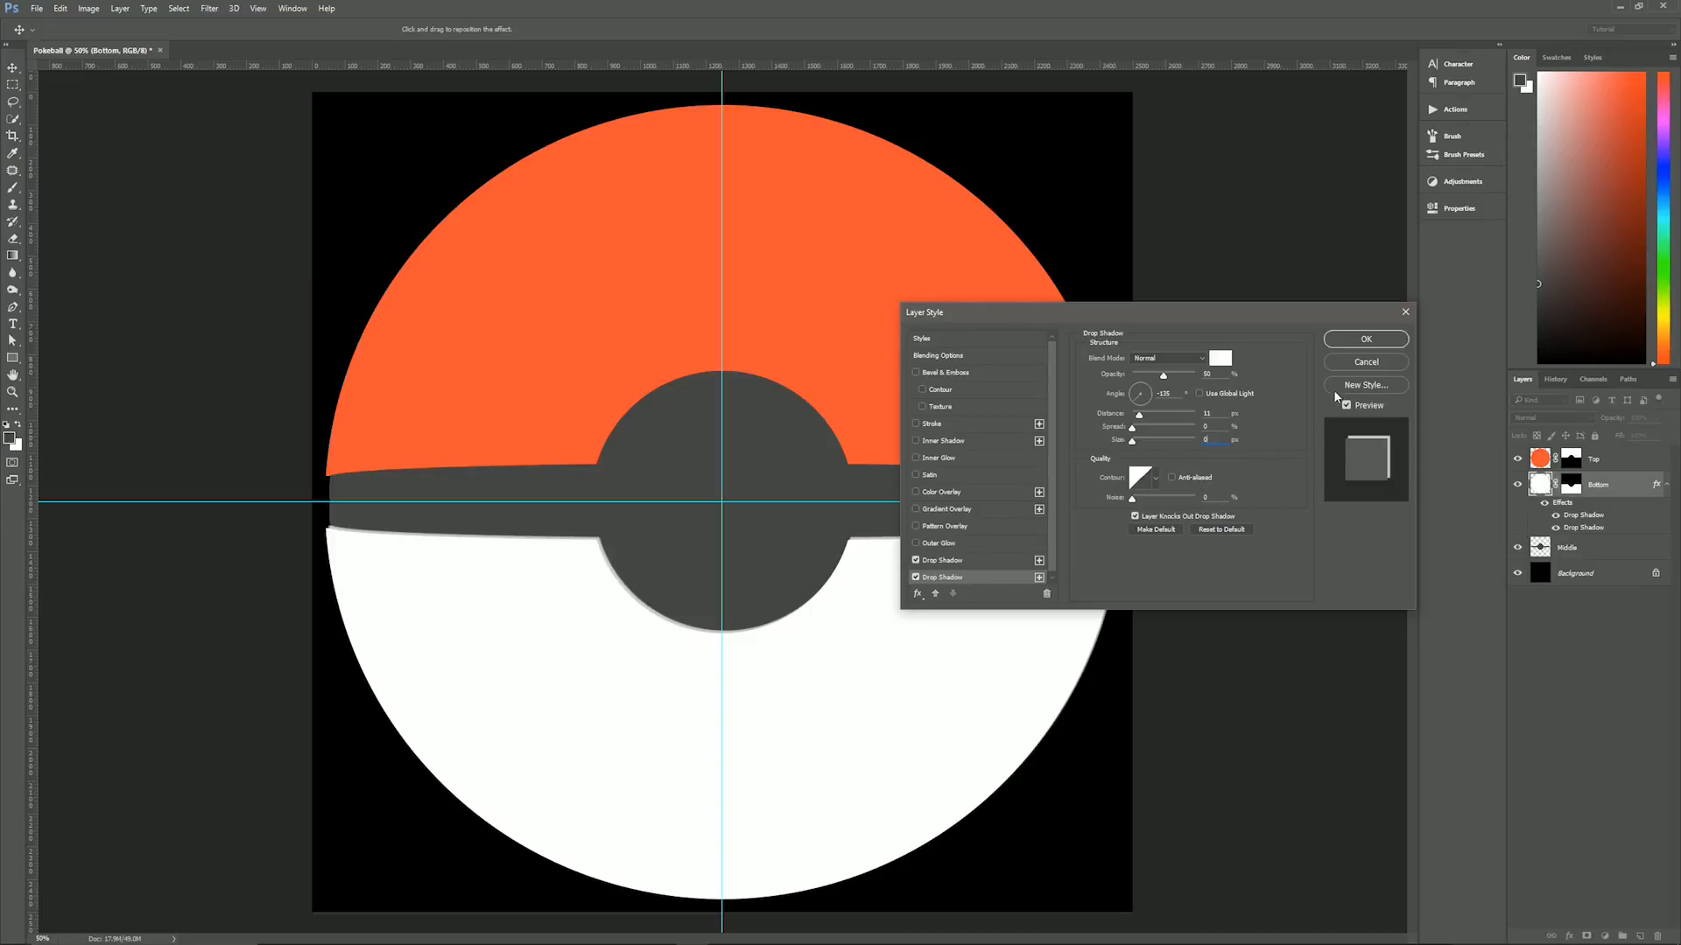
left_click(1364, 339)
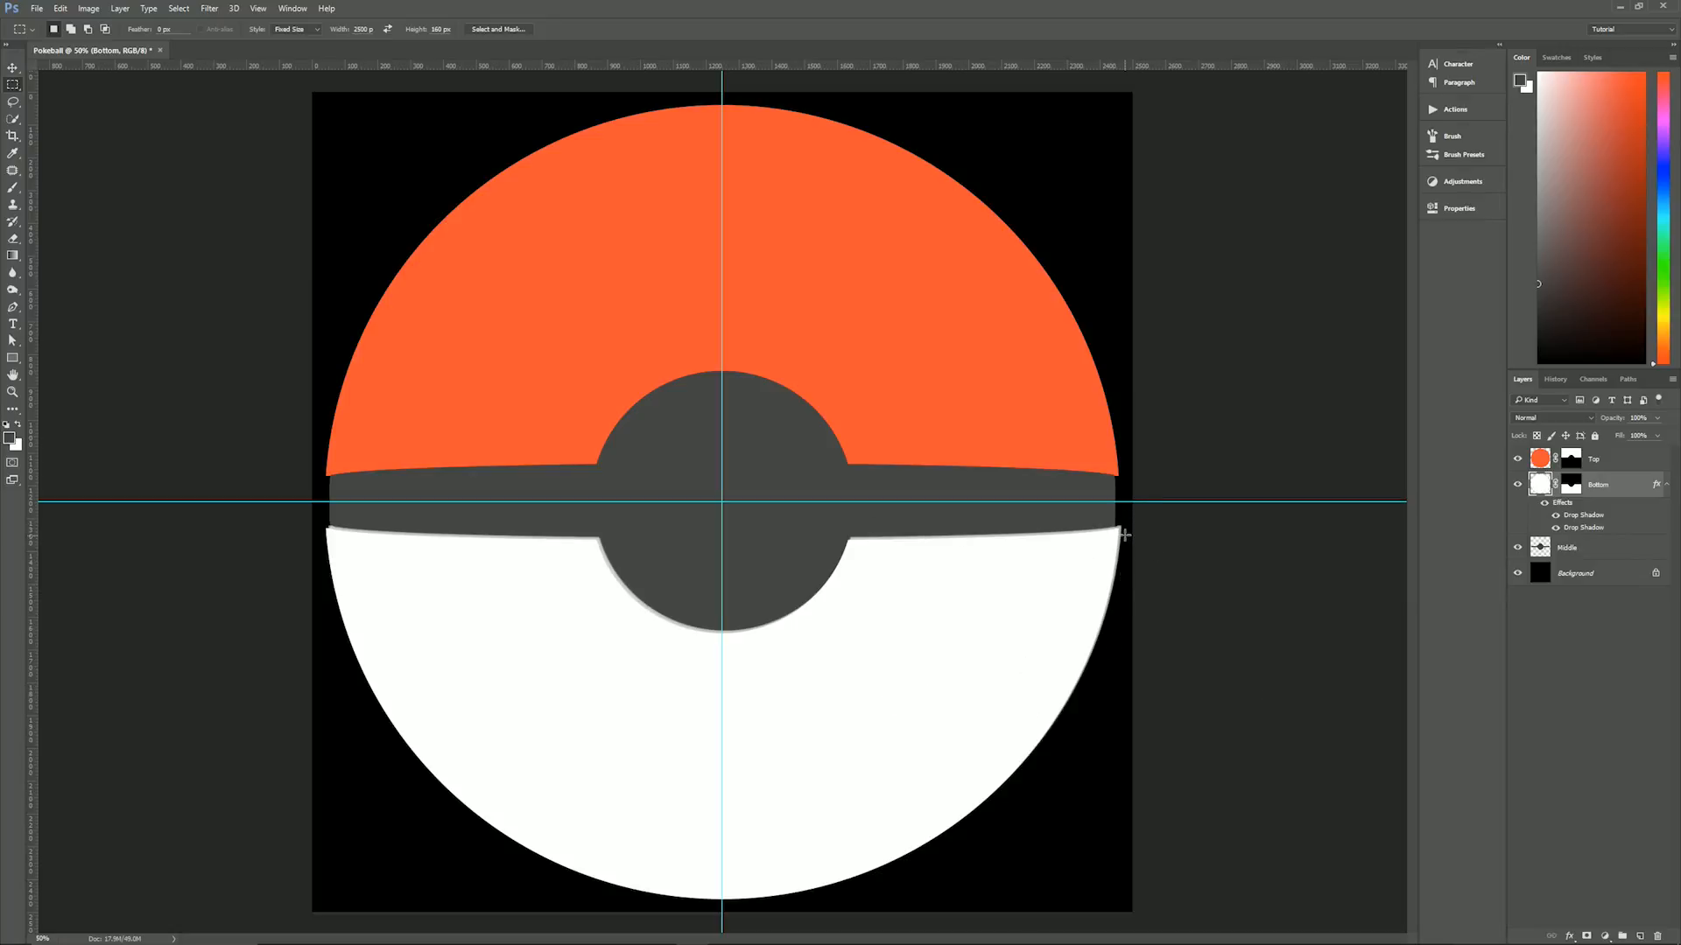
- Convert the Bottom layer's drop shadow effects into separate layers
scroll(1125, 534, "up", 5)
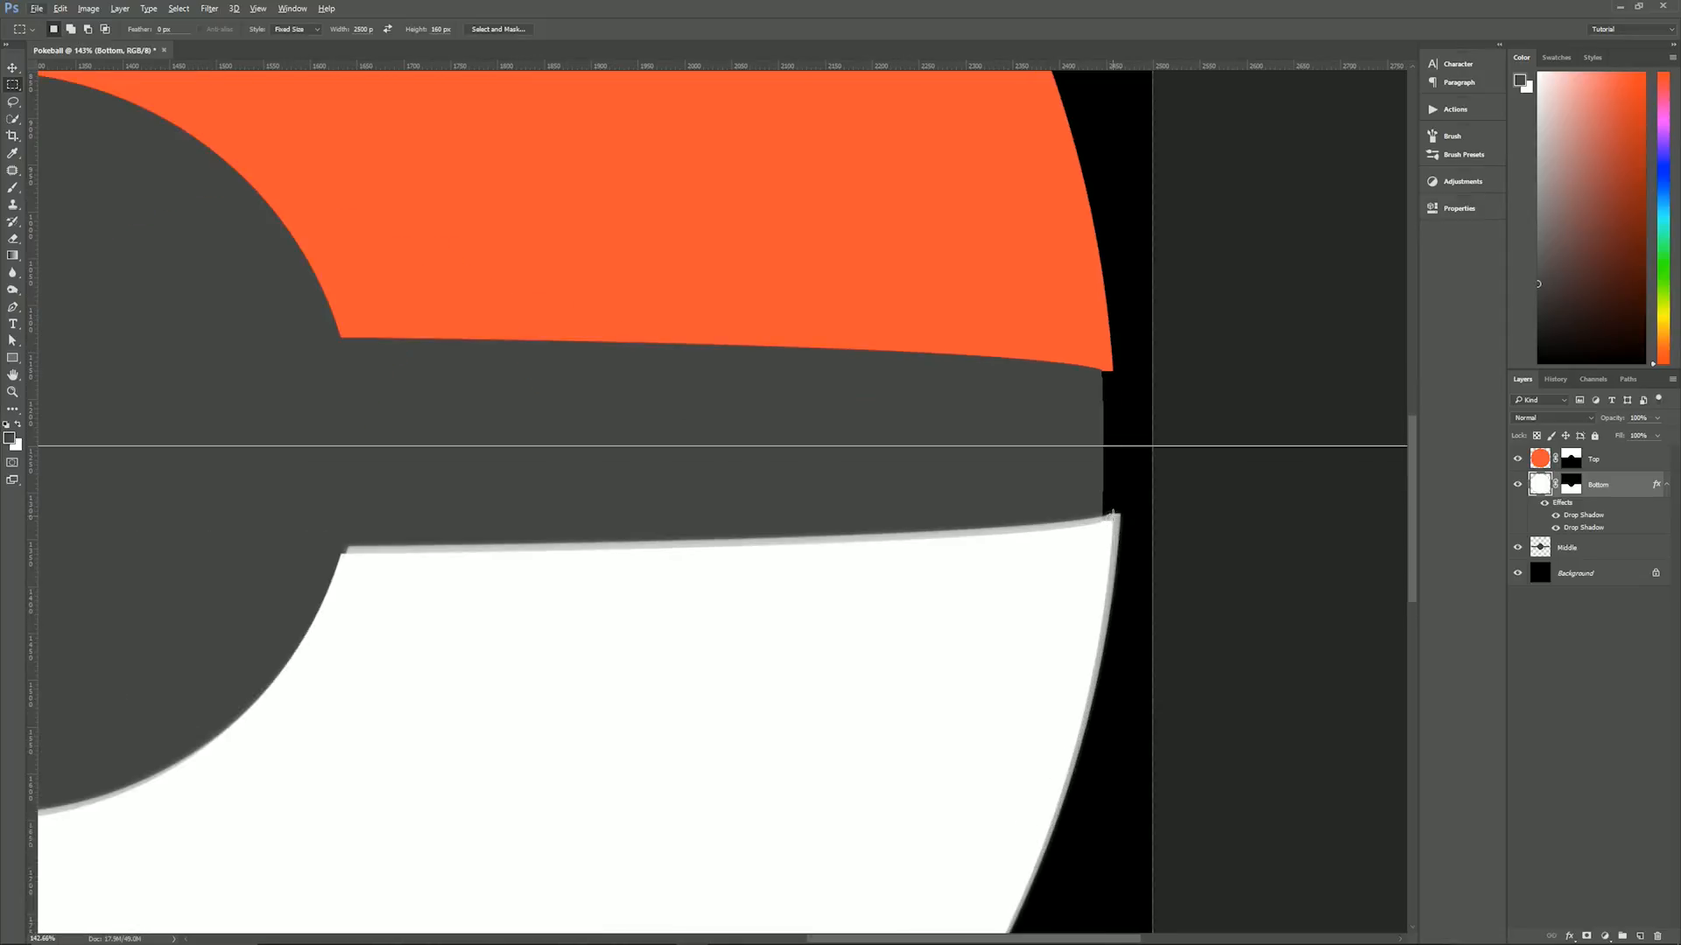
key("ctrl+0")
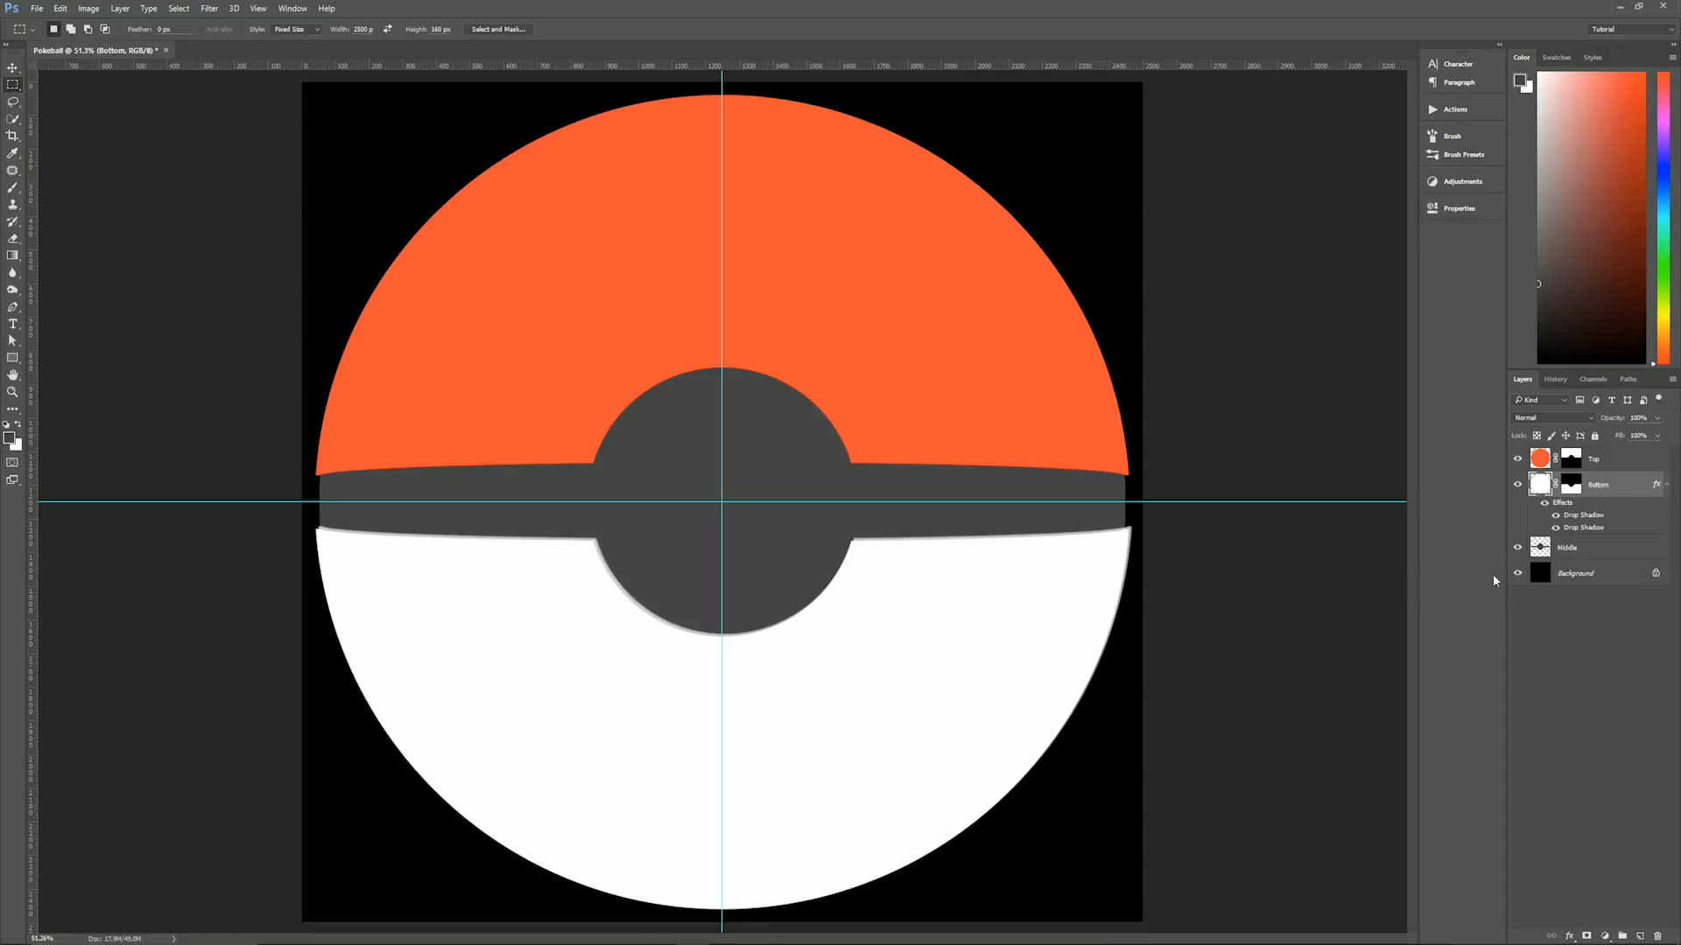
left_click(1657, 488)
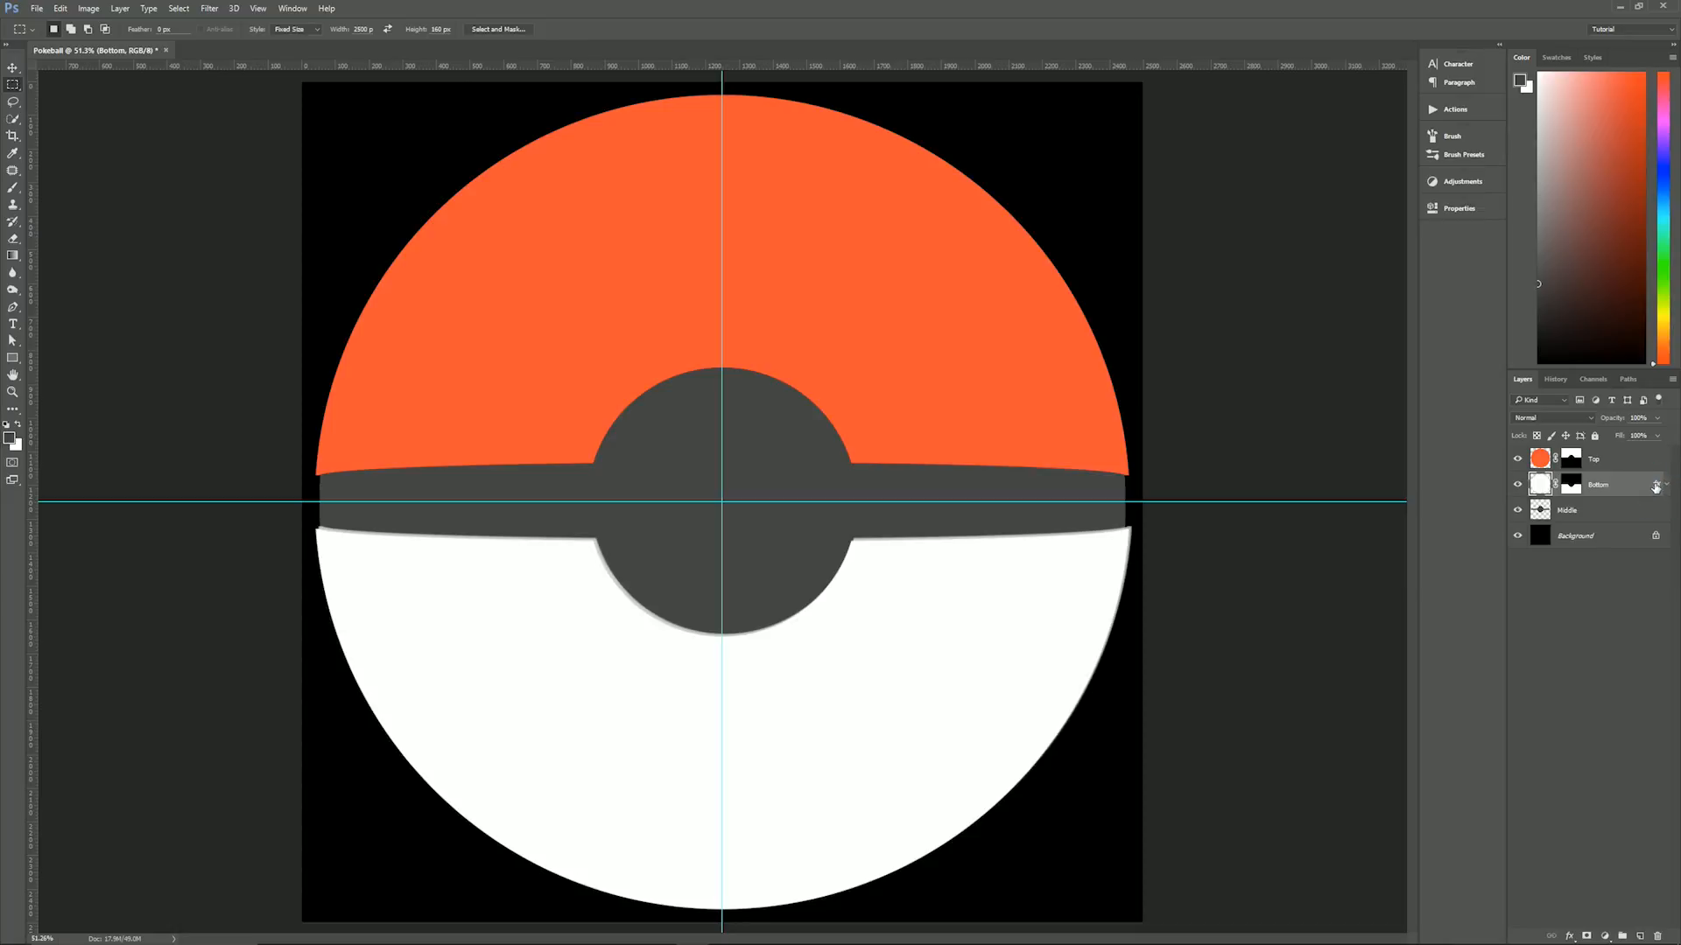
right_click(1659, 488)
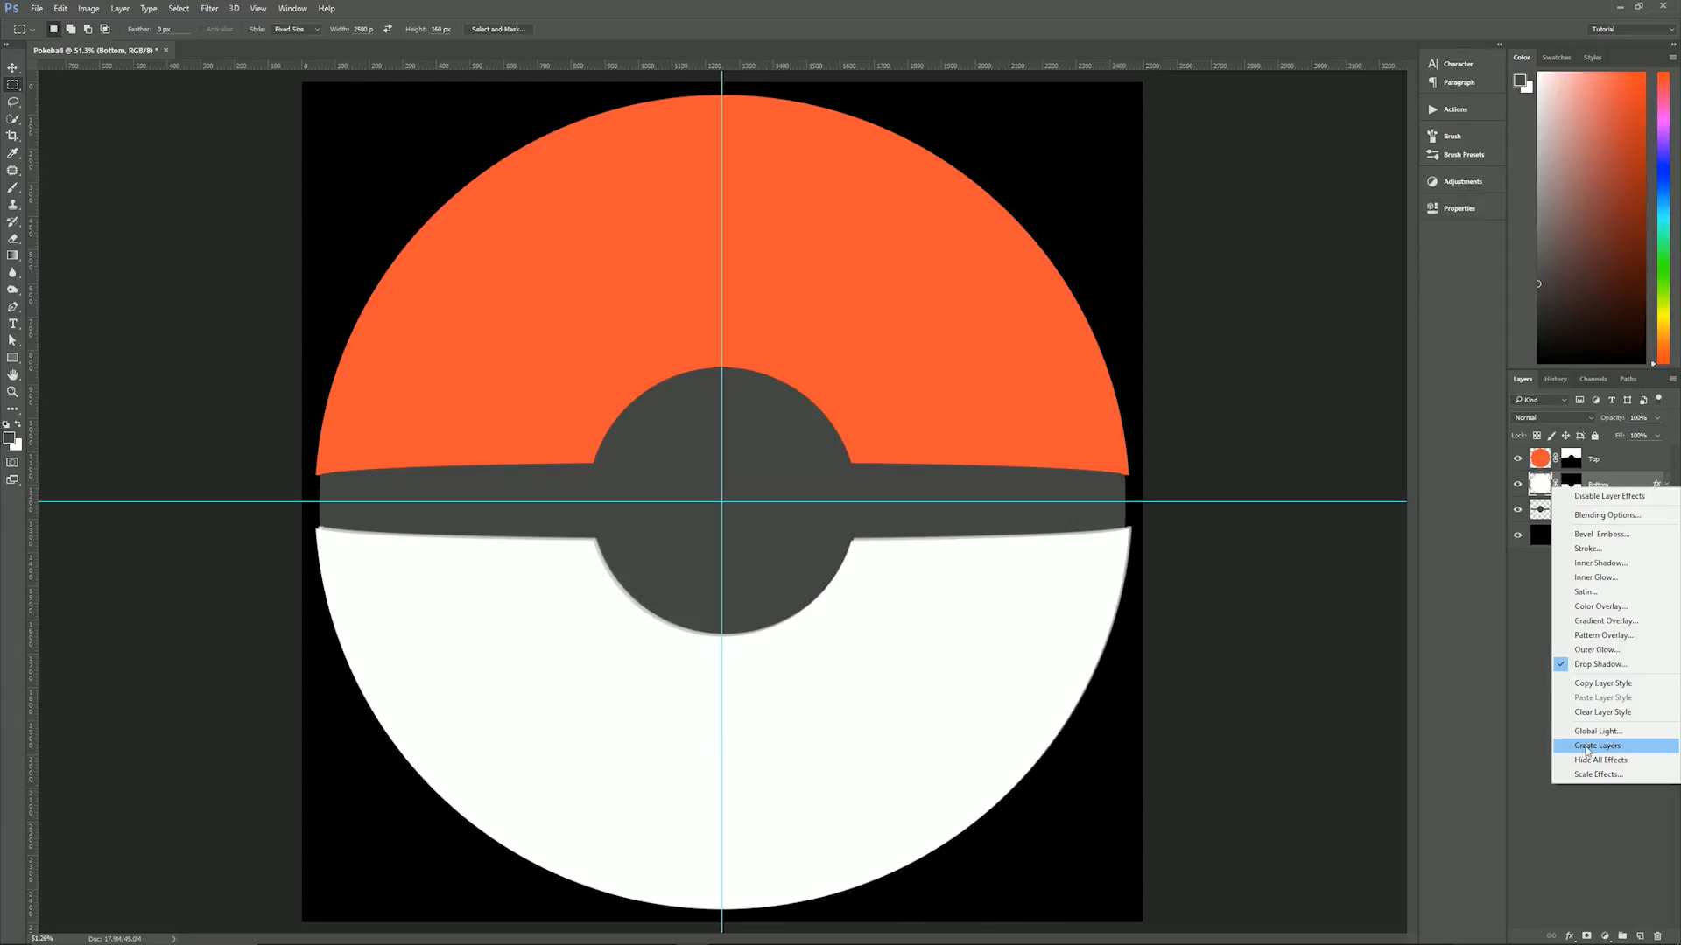
left_click(1610, 748)
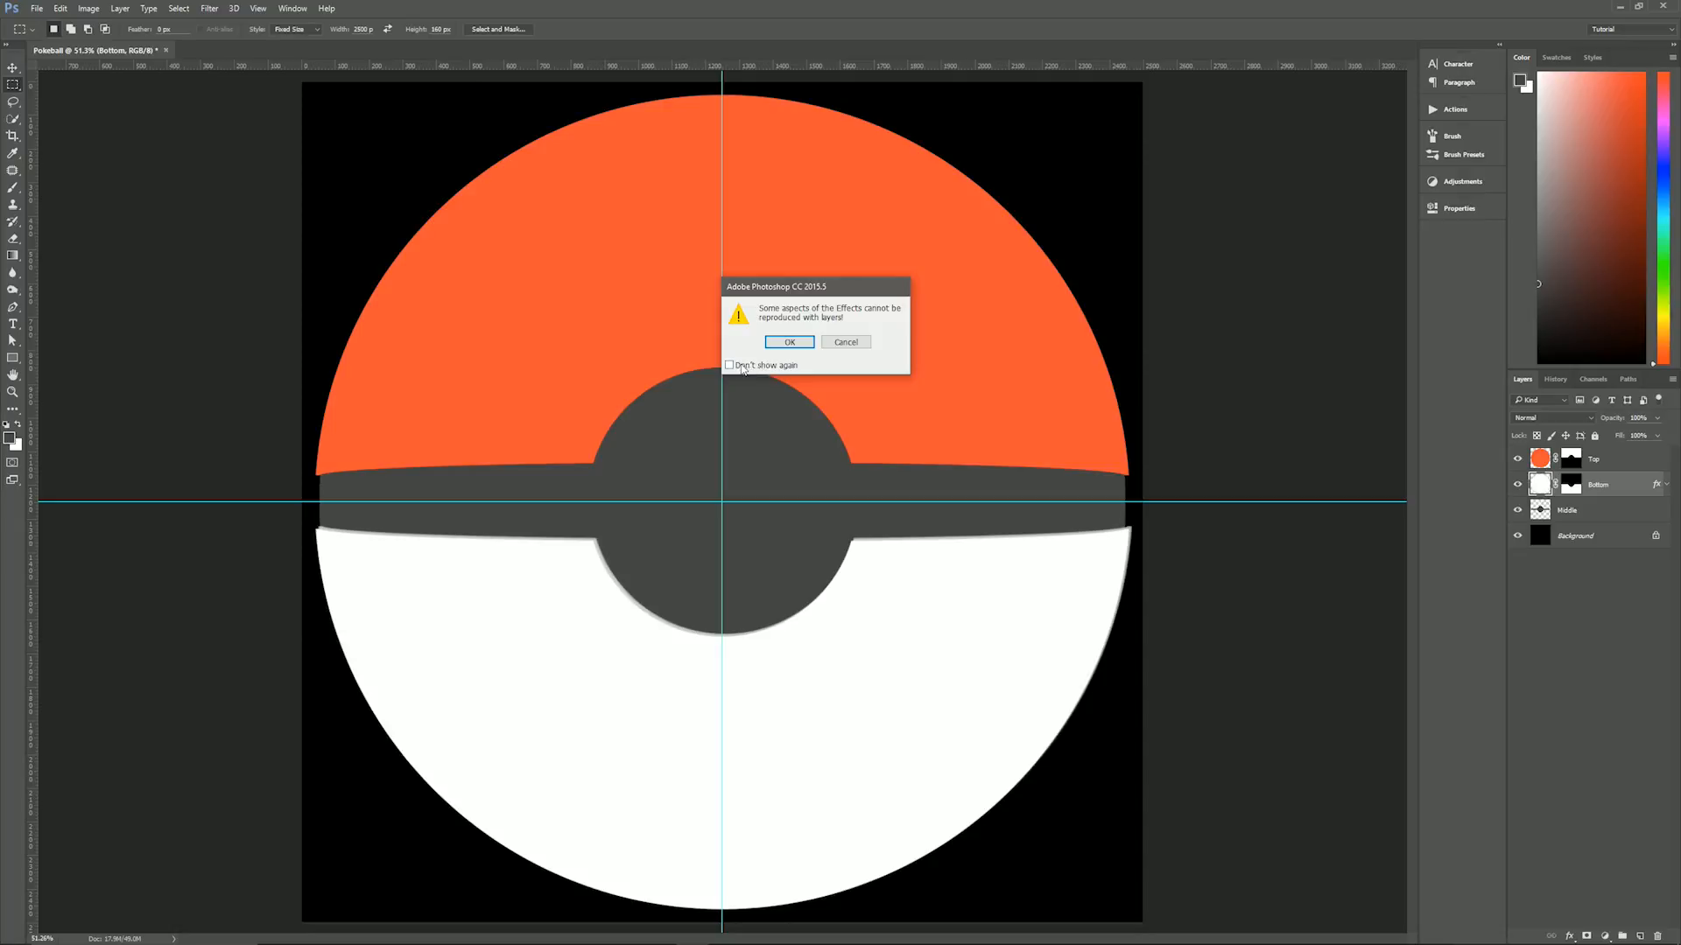
left_click(790, 343)
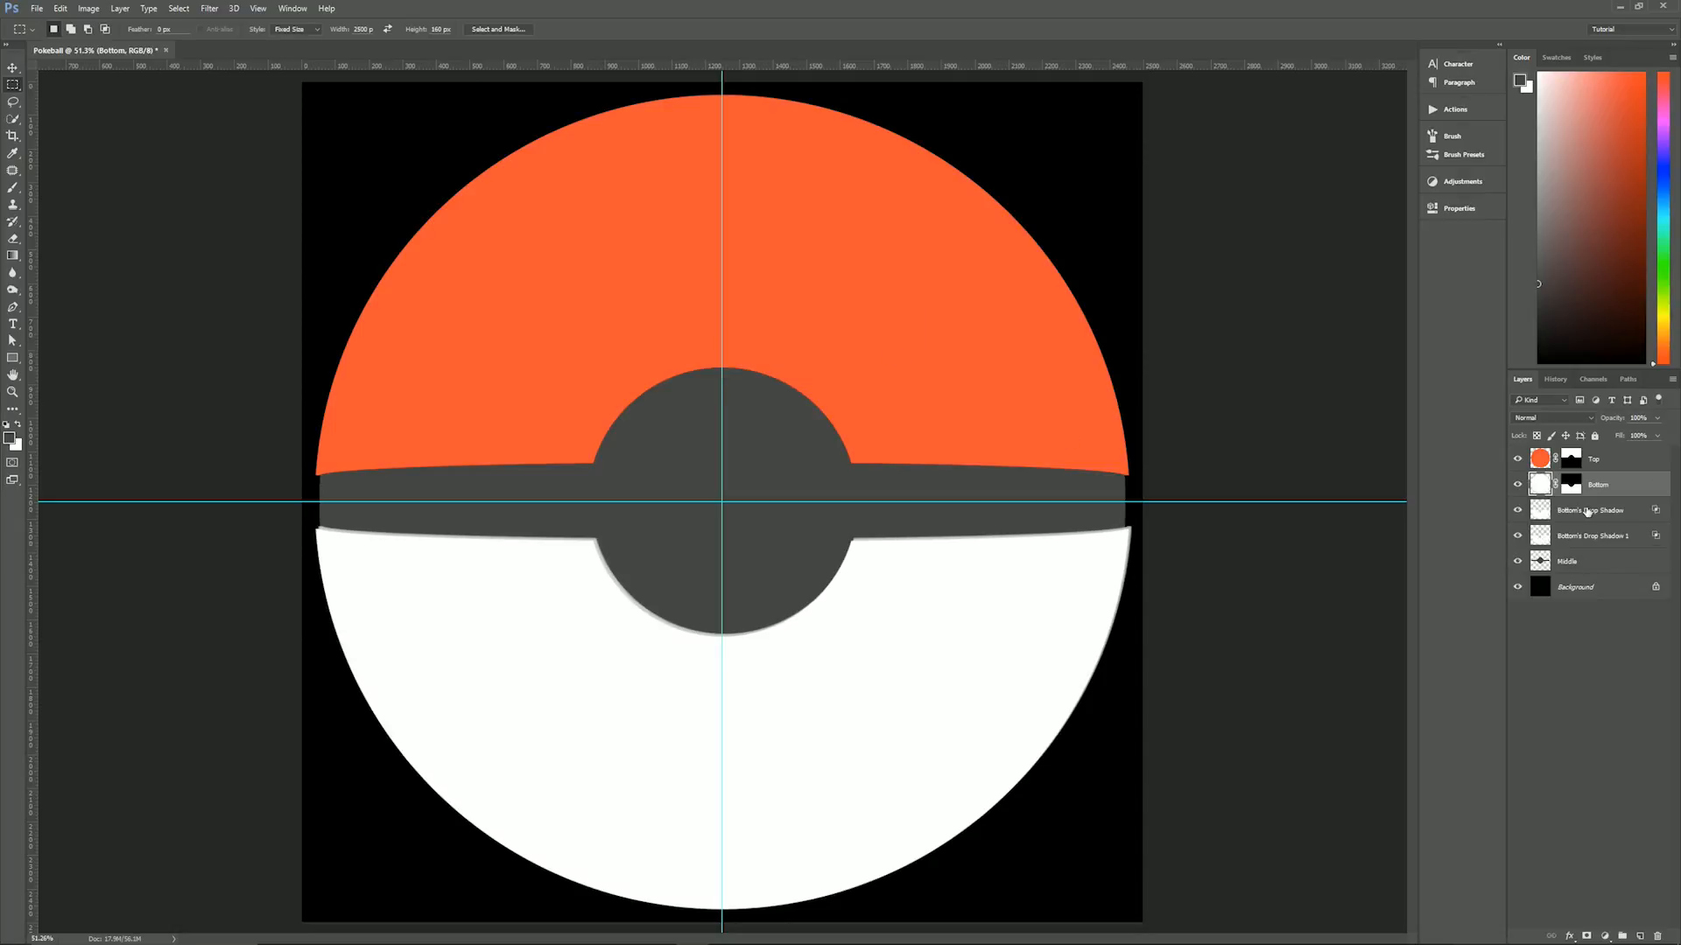
- Delete the upper of the two shadow layers, Bottom's Drop Shadow
left_click(1571, 537)
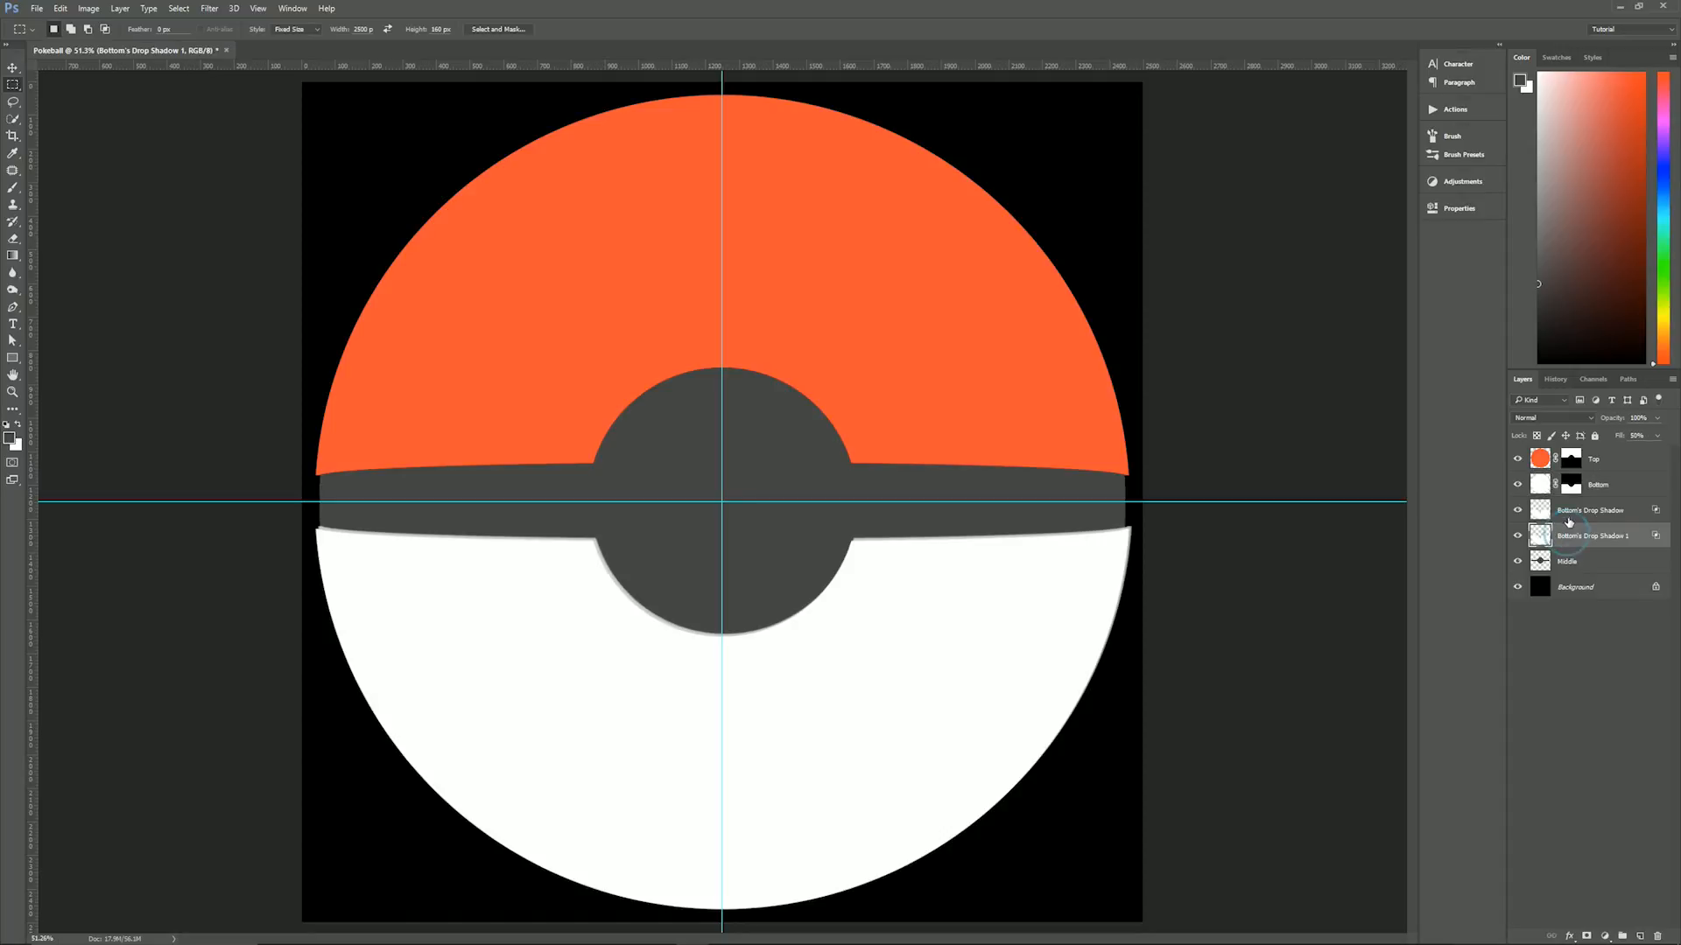
left_click(1567, 513)
left_click(1573, 539)
left_click(1577, 511)
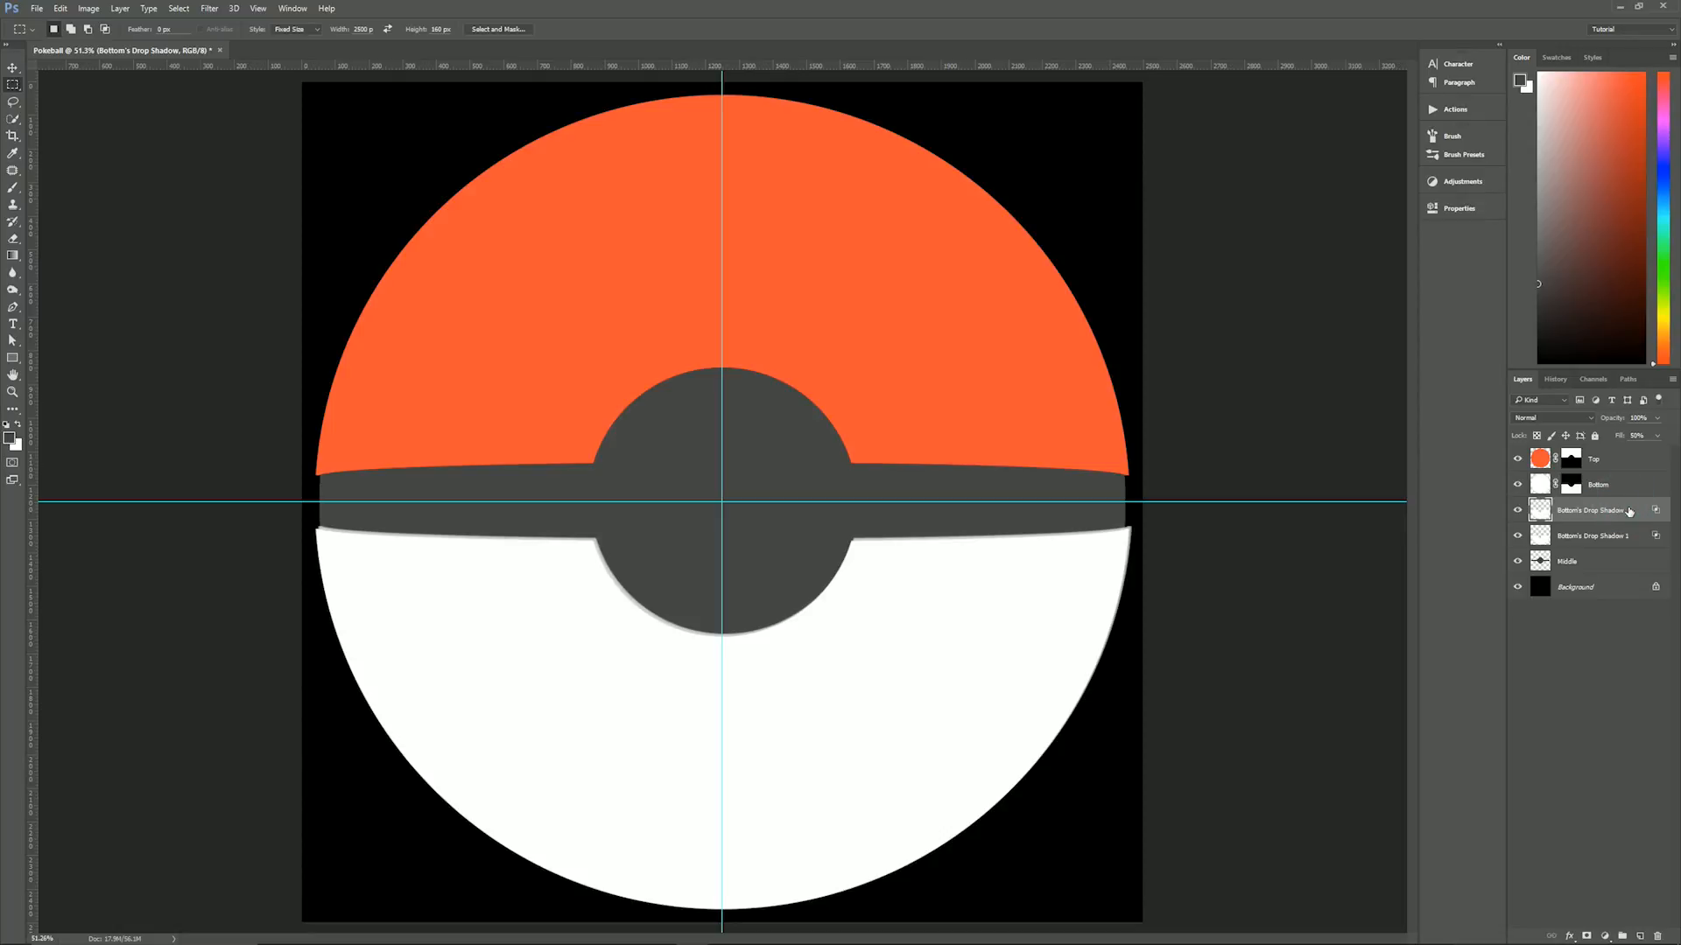
key("Delete")
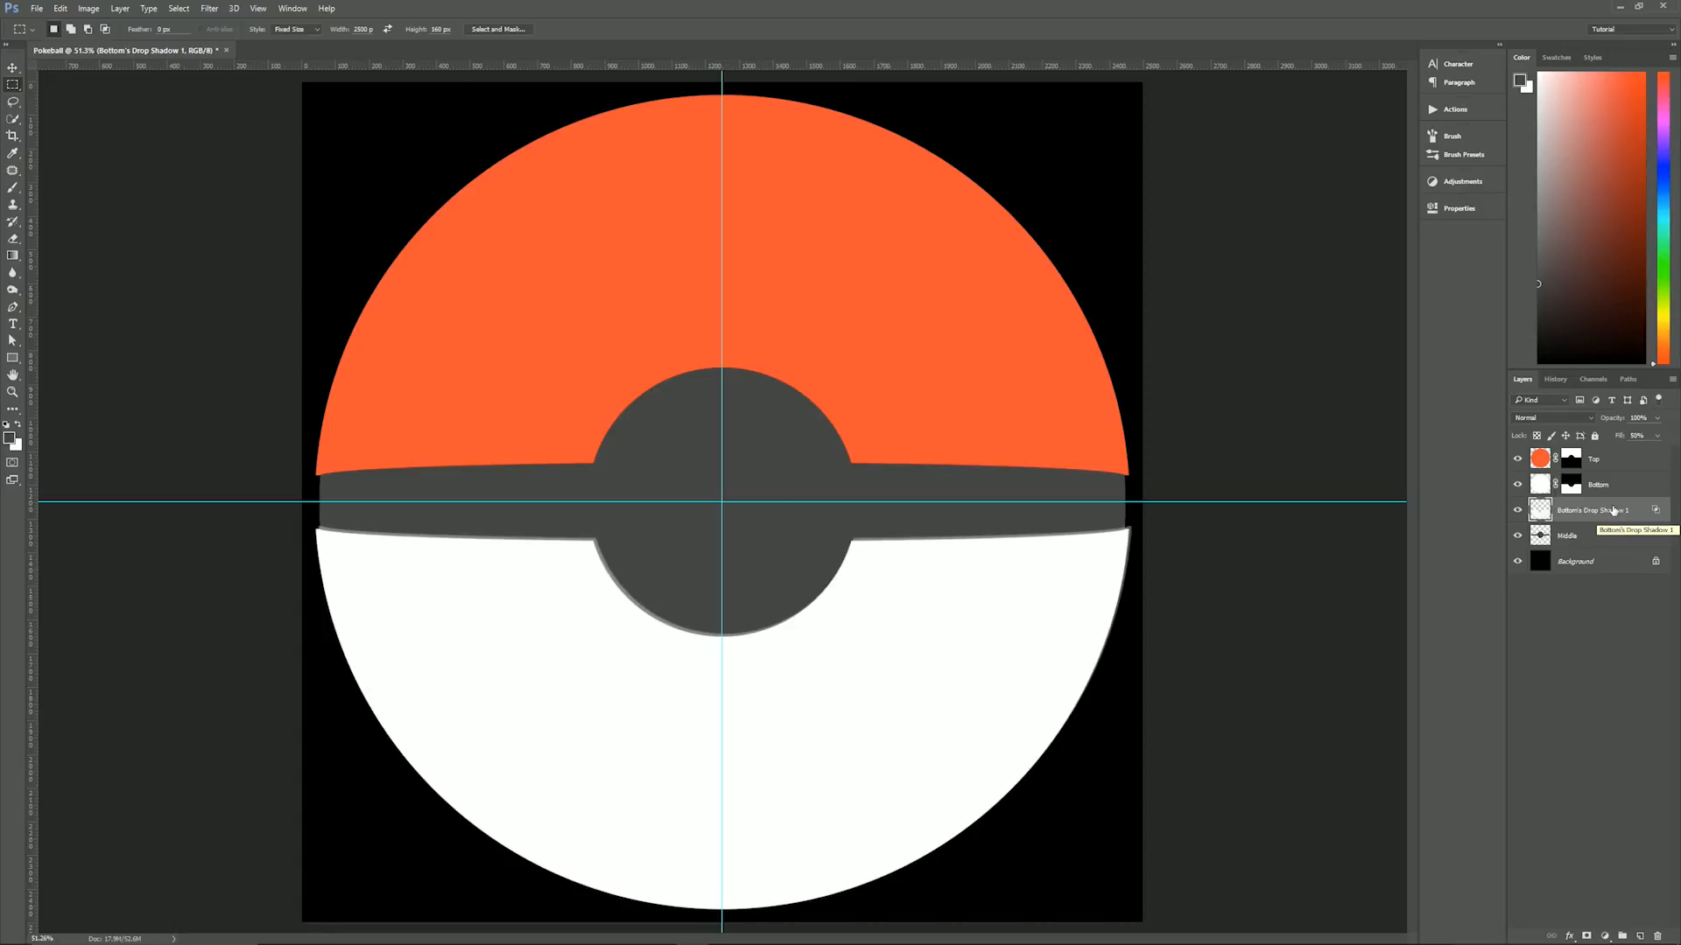
- Rename the remaining shadow layer as Bottom Bevel
double_click(1614, 511)
type("Bottom Bevel")
key("Return")
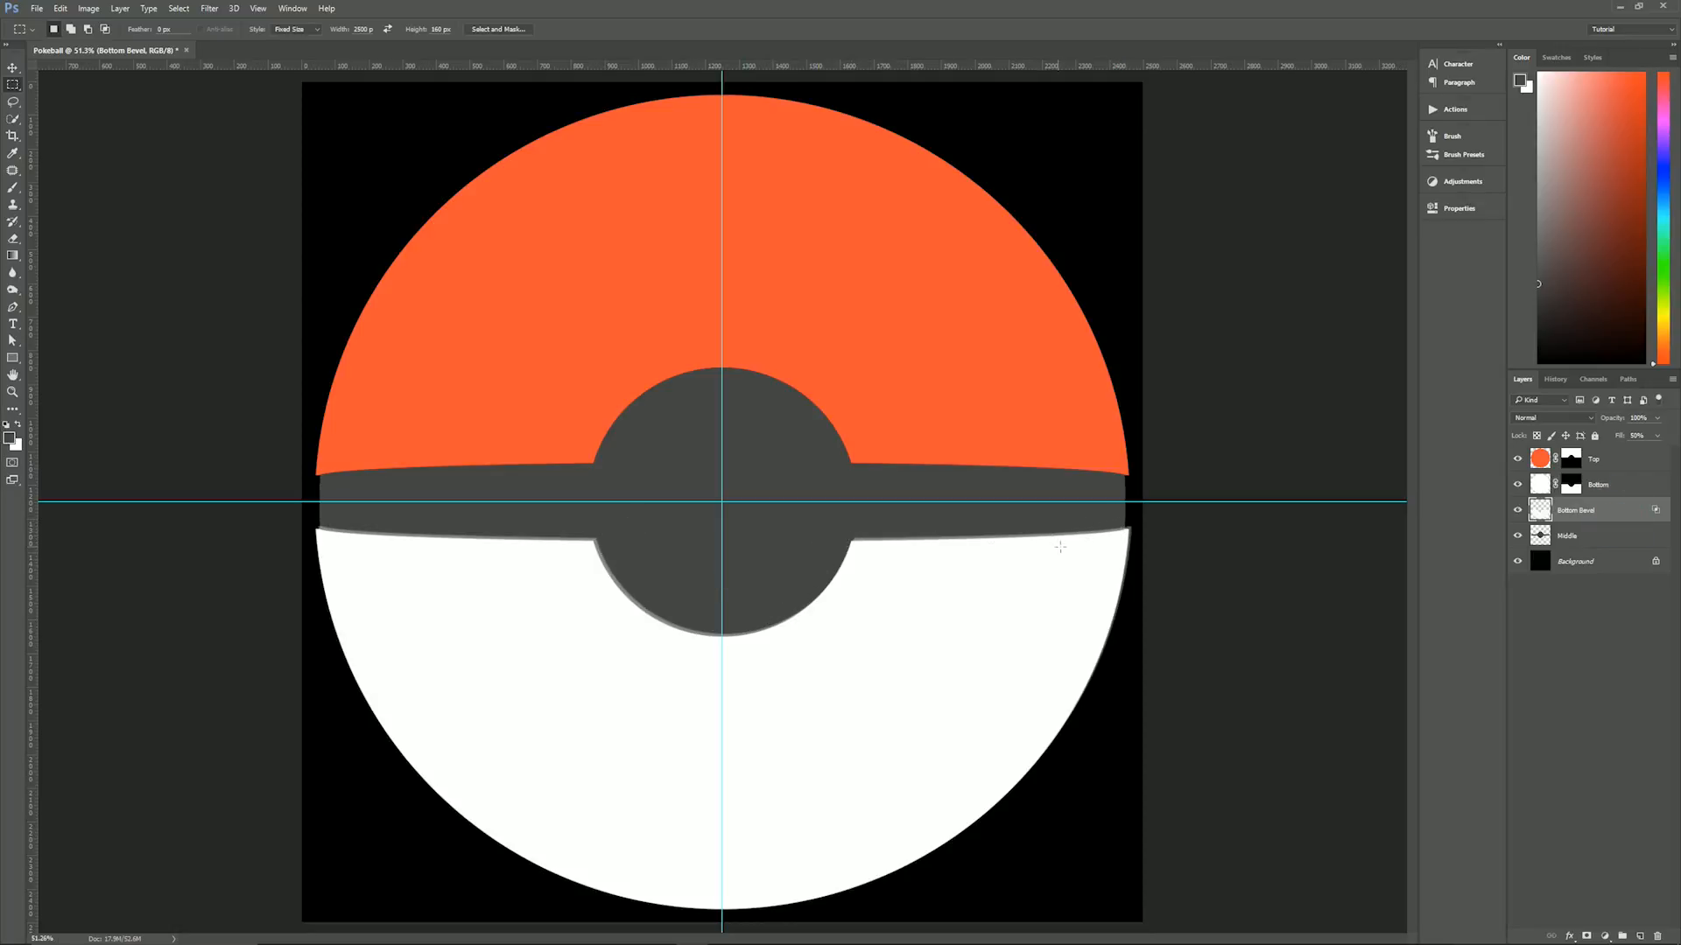
- Clip the Bottom Bevel layer to the Middle layer beneath it
scroll(1128, 531, "up", 5)
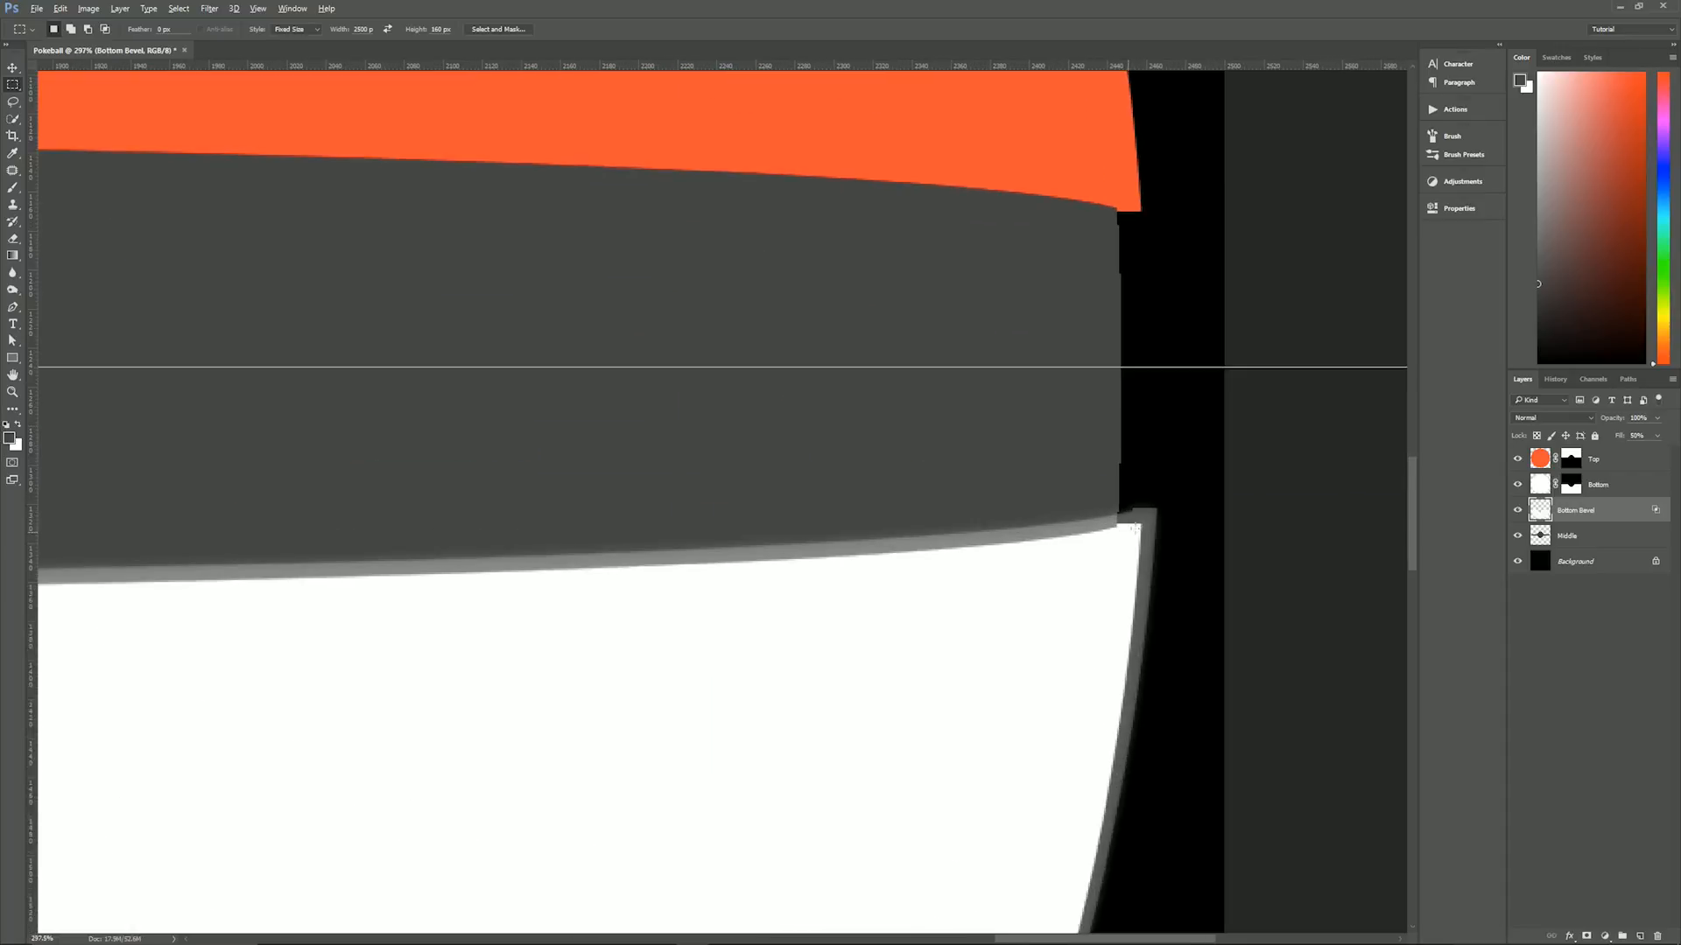
scroll(1096, 613, "down", 5)
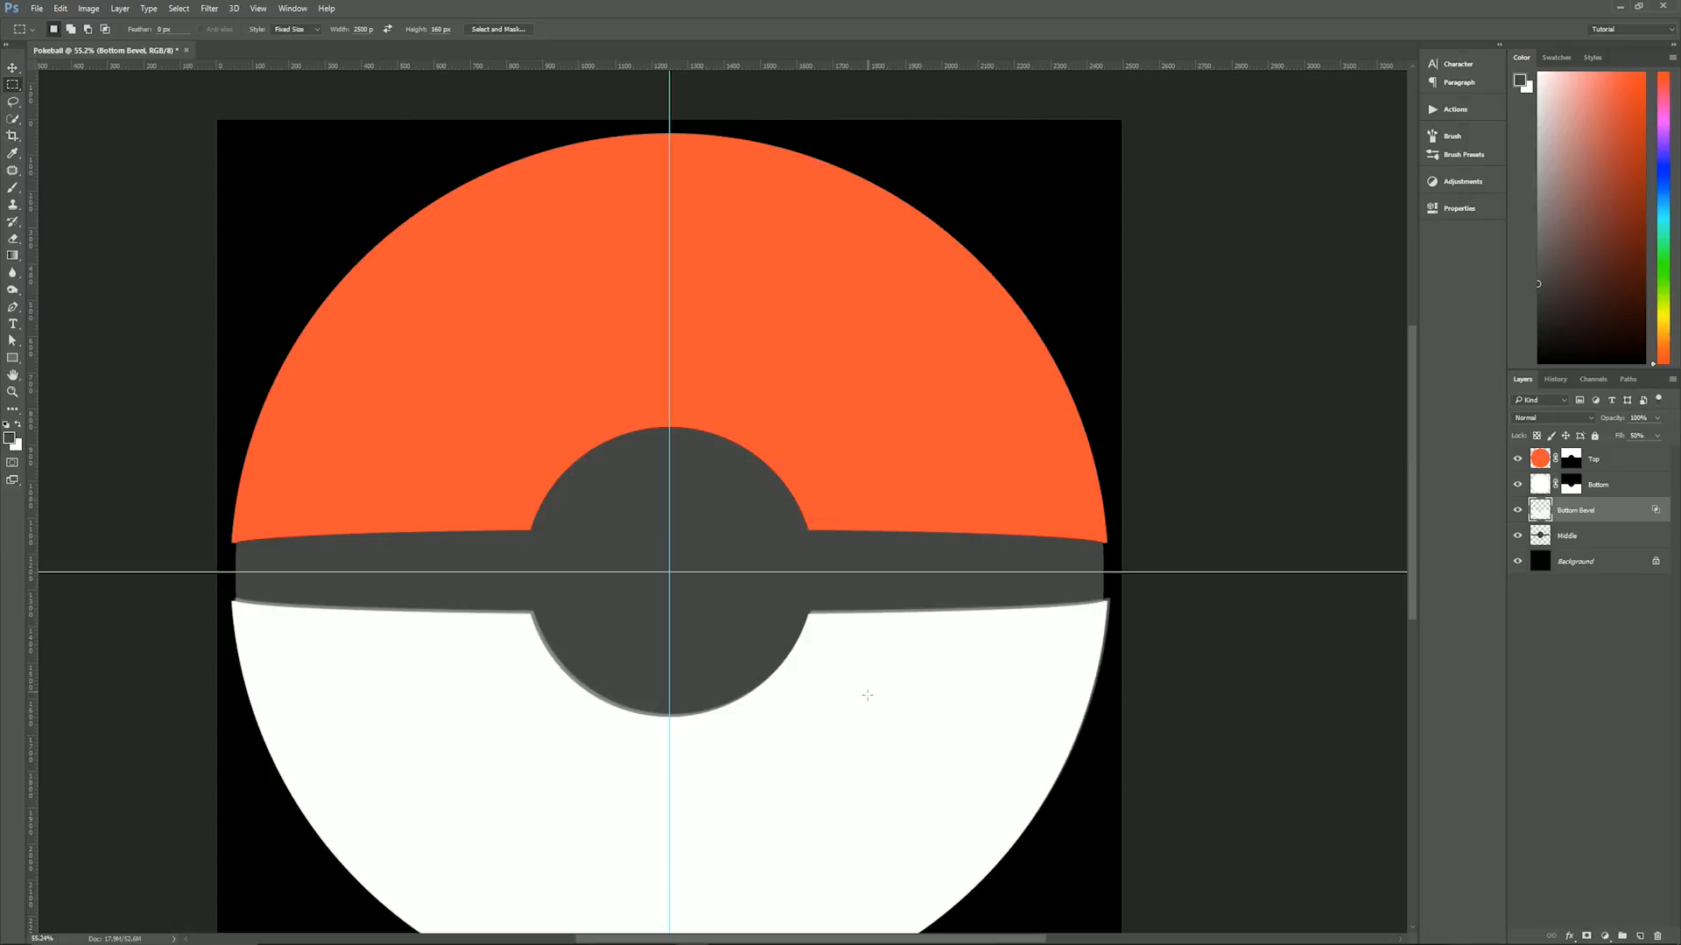
key("ctrl+0")
key("alt+period")
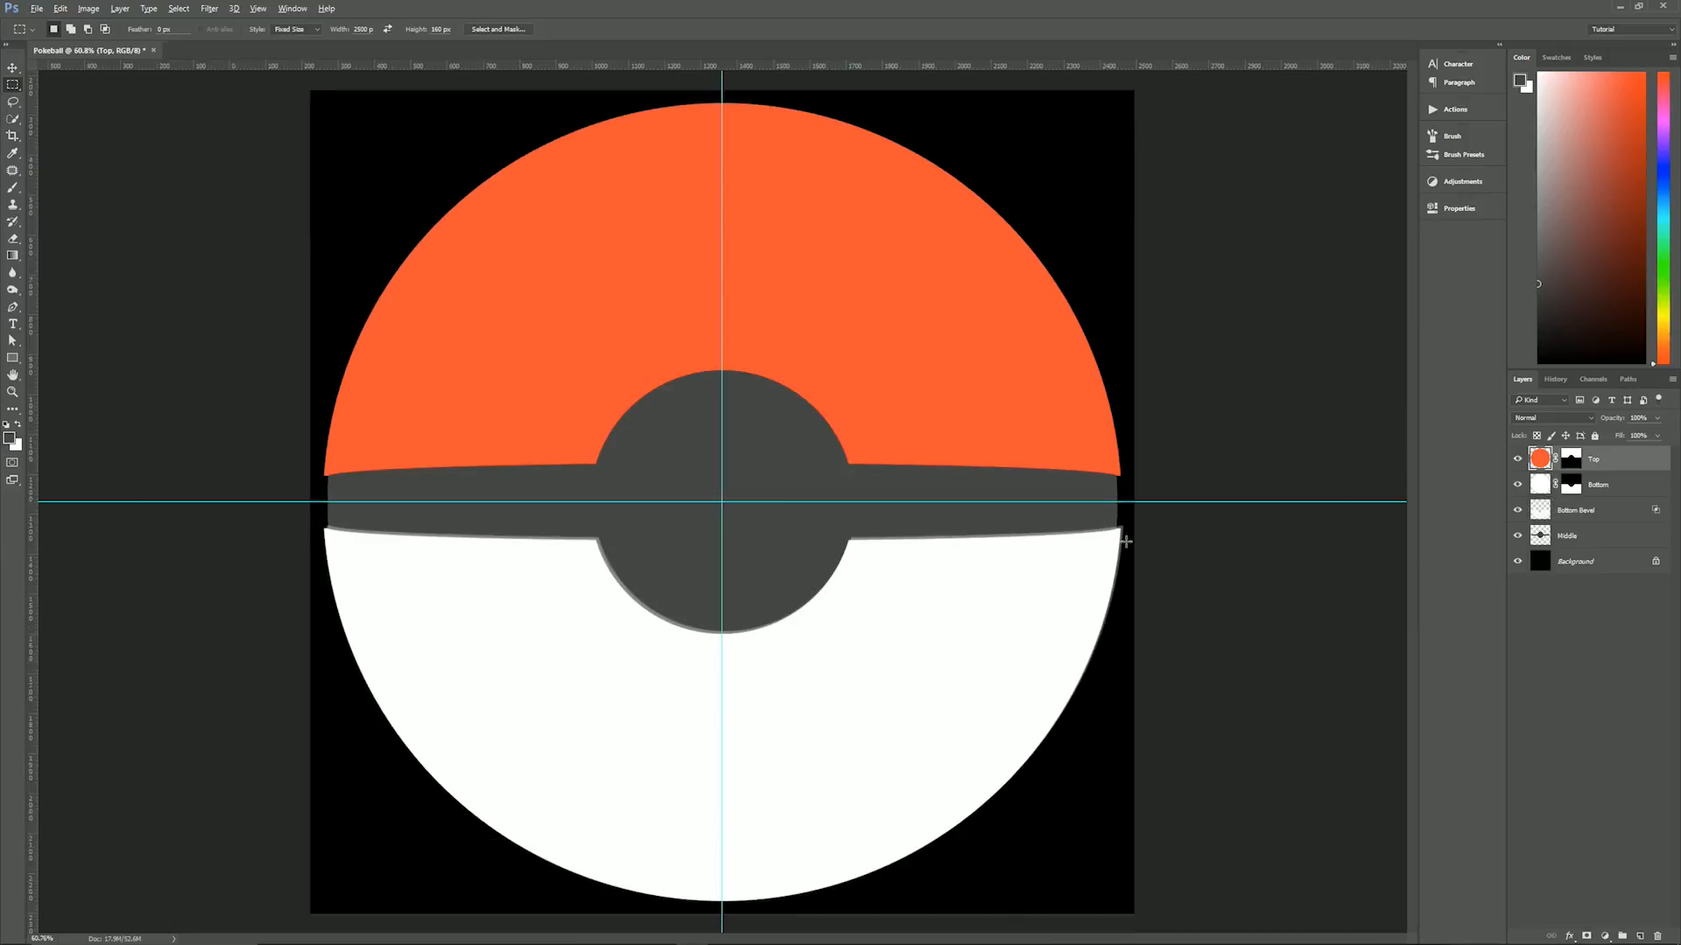
scroll(1125, 542, "up", 10)
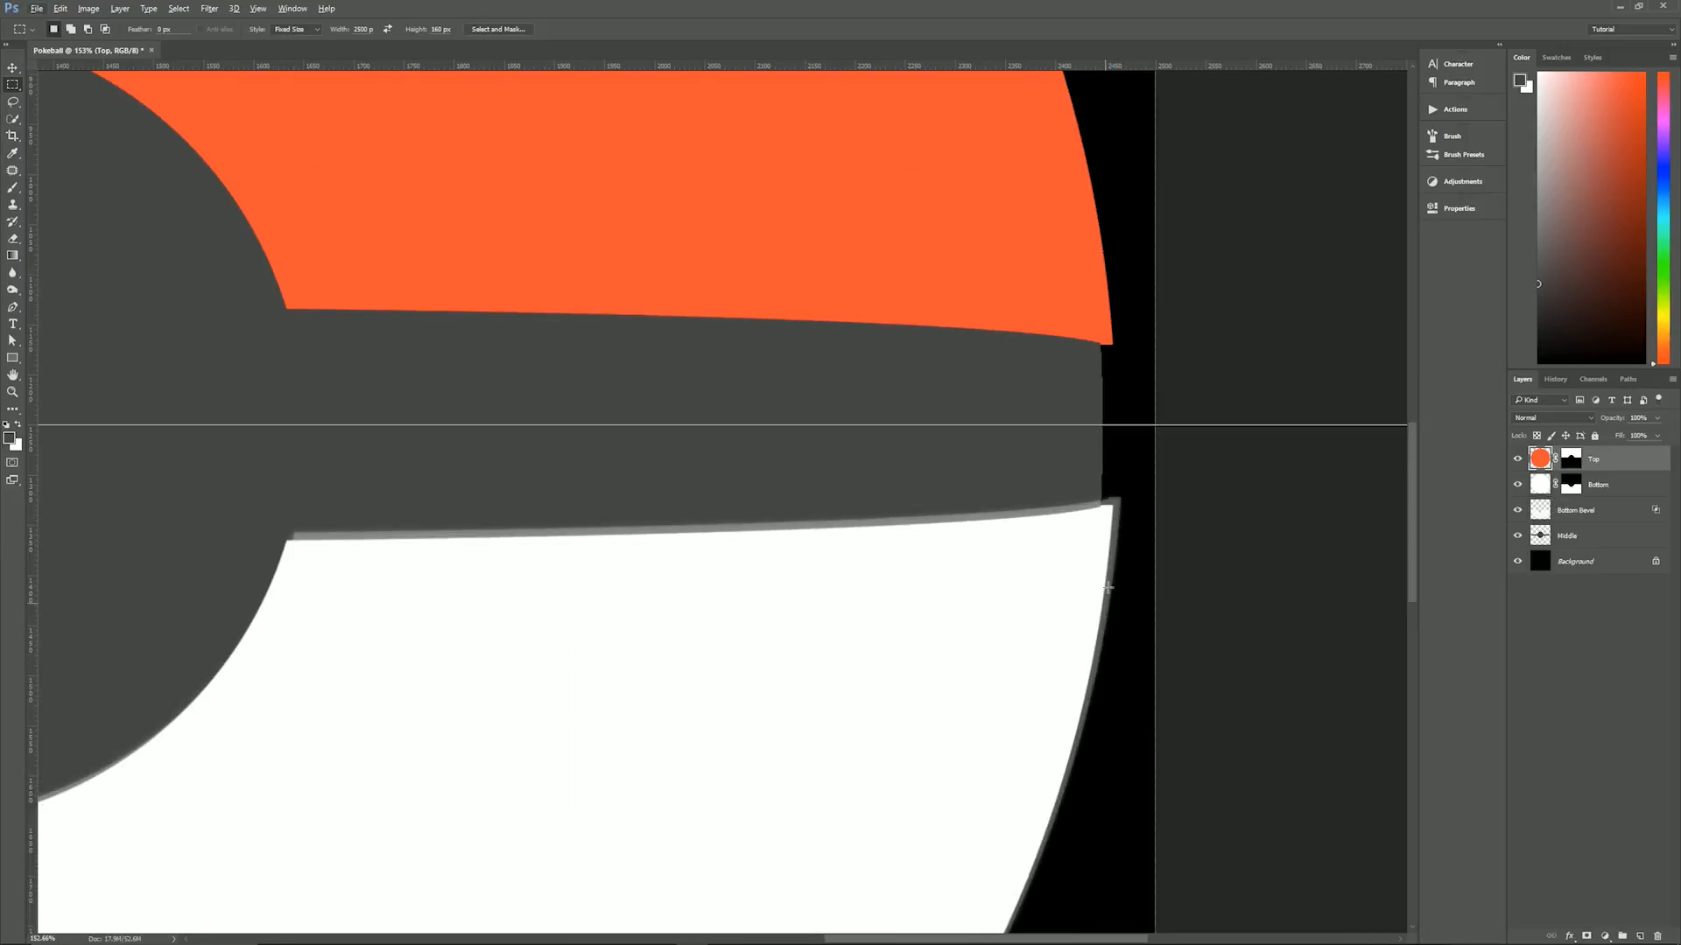
scroll(1087, 559, "down", 10)
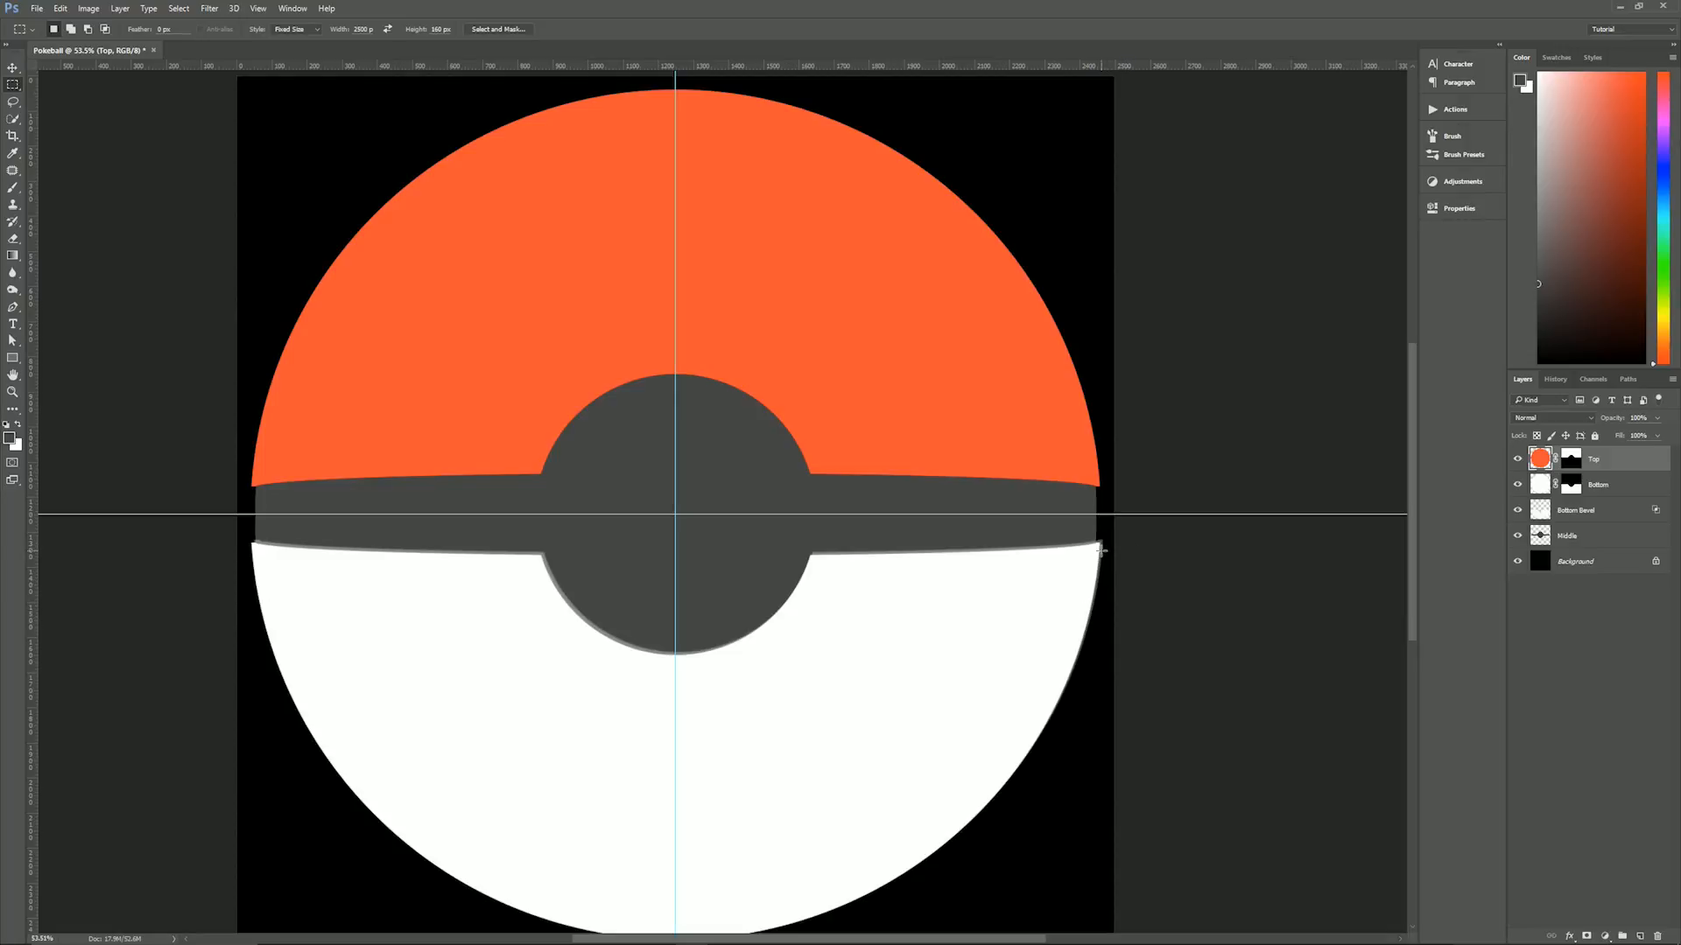
left_click(1601, 512)
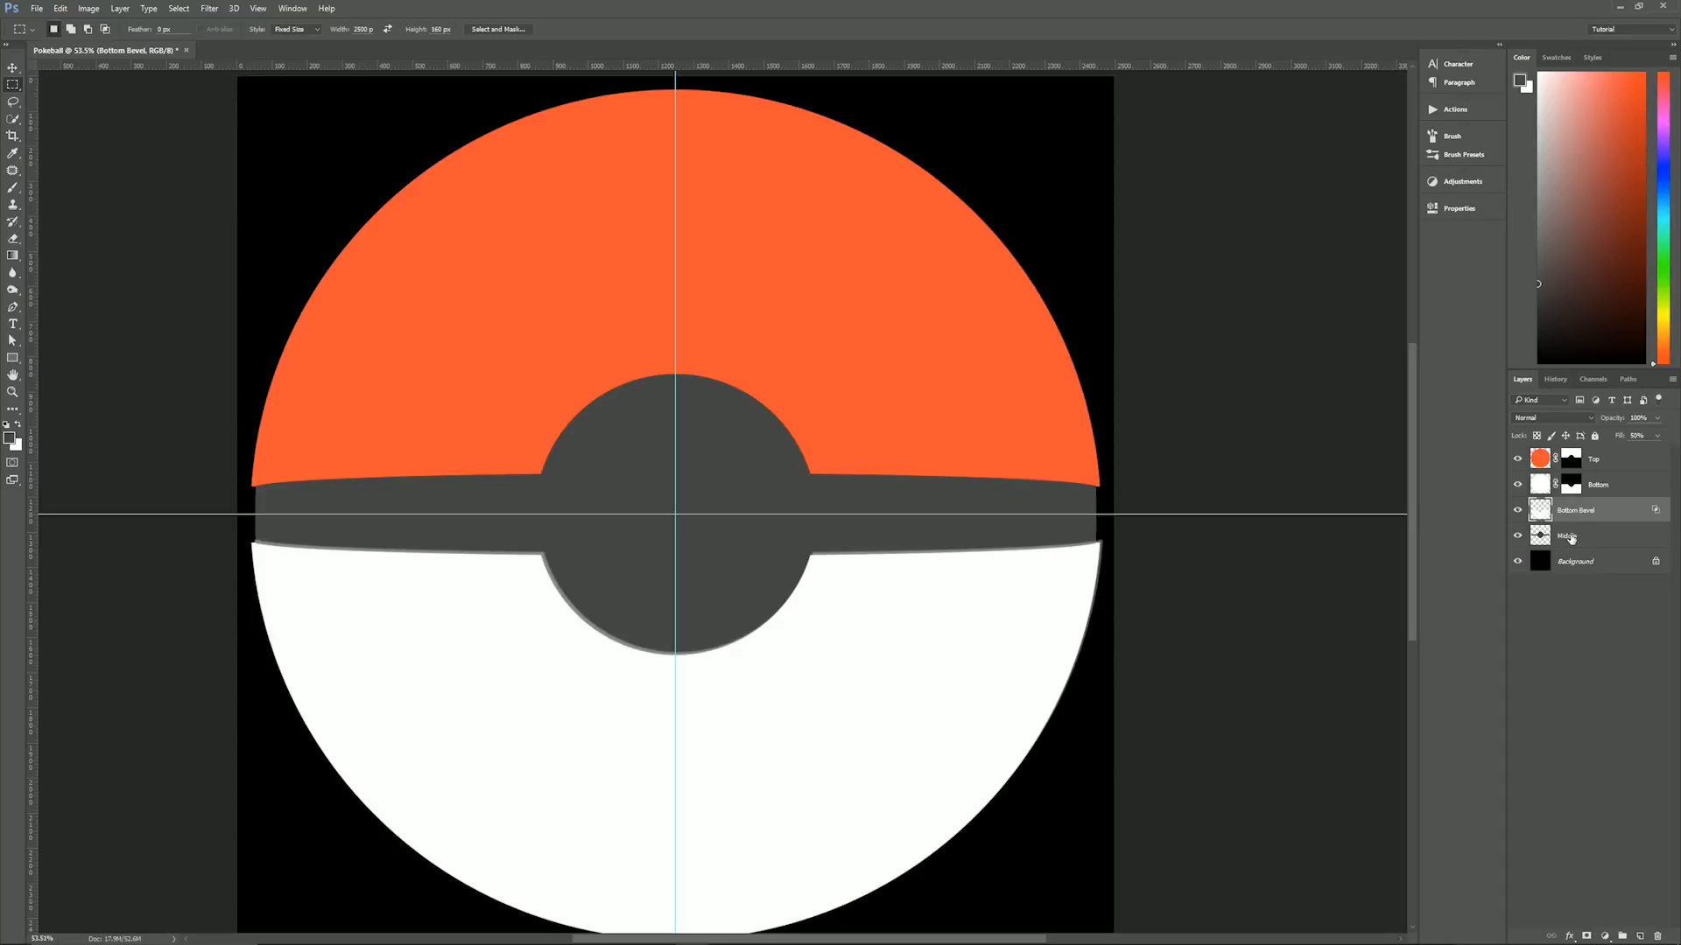
left_click(1600, 518)
left_click_drag(1569, 522, 1574, 518)
left_click(1608, 532, "alt")
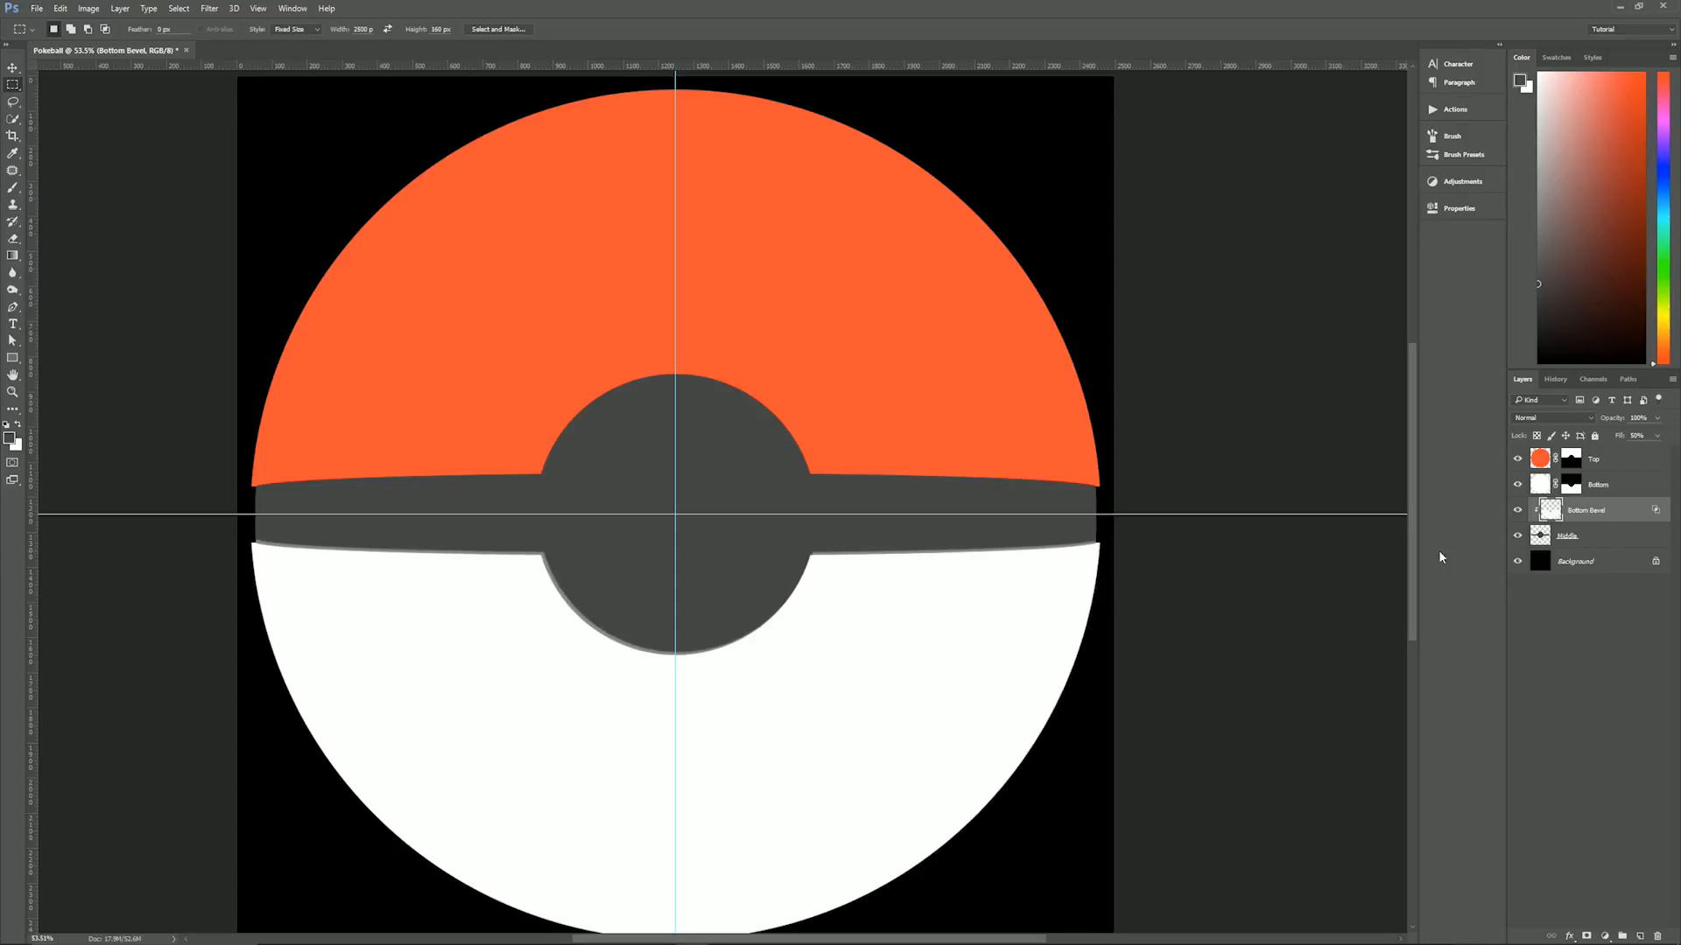
- Release the Bottom Bevel layer's clipping mask and clip it to the Middle layer again to compare the outer edge
scroll(1097, 570, "up", 5)
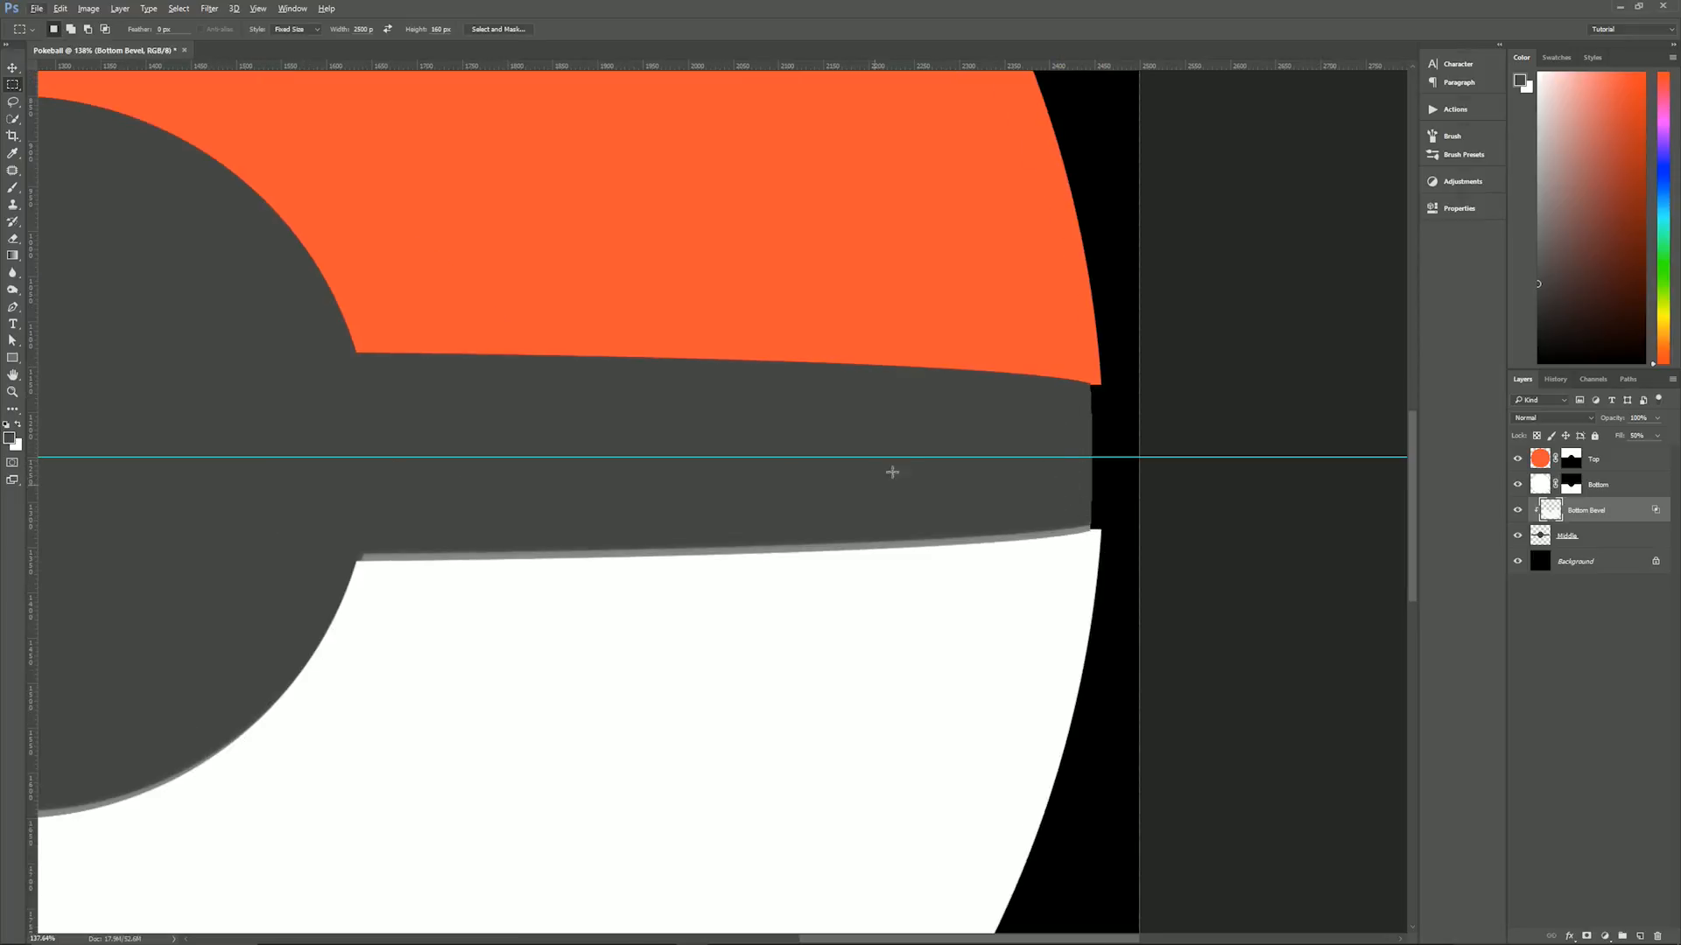
left_click(1582, 519, "alt")
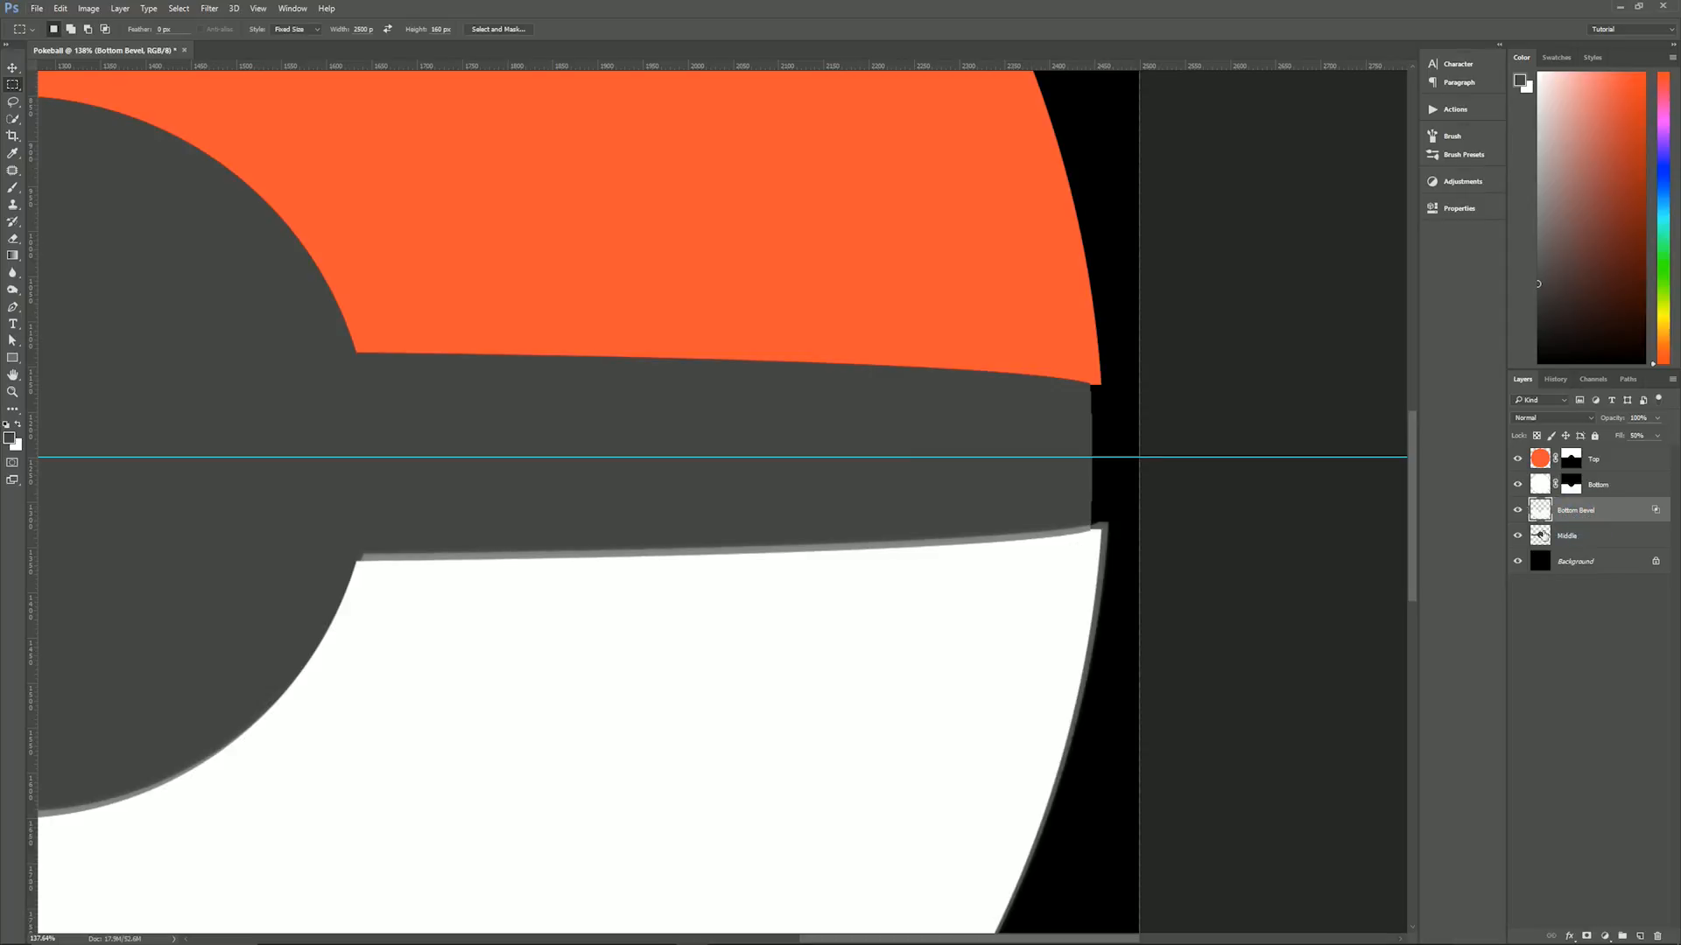
left_click(1598, 521, "alt")
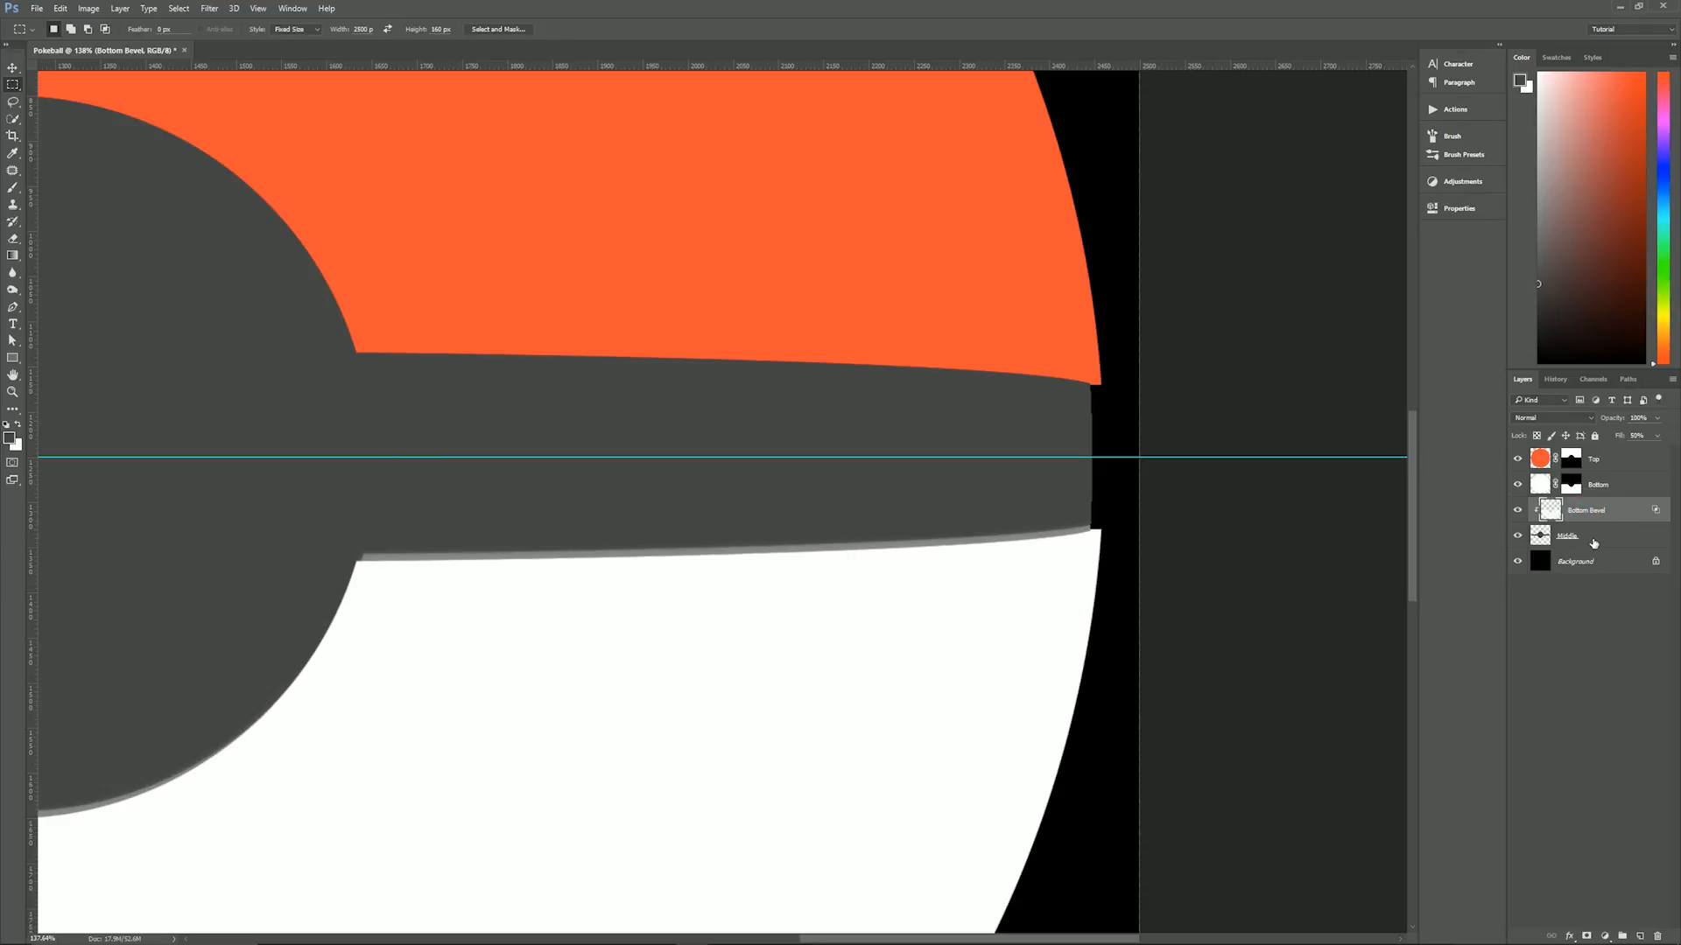
key("ctrl+0")
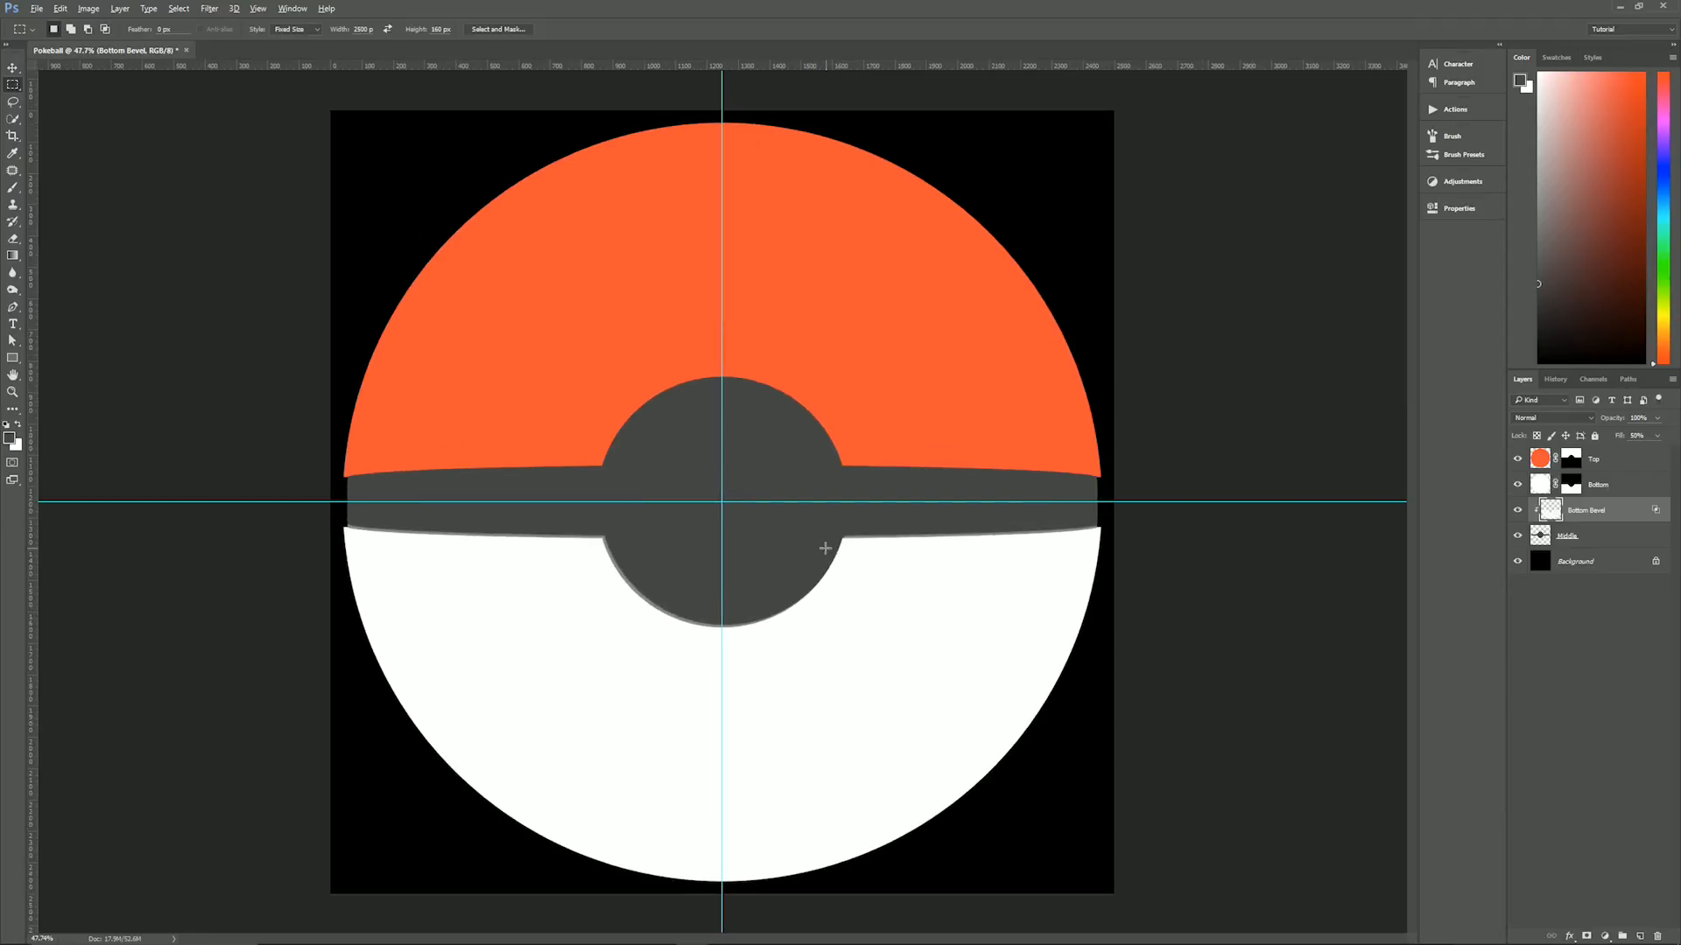
scroll(826, 548, "up", 1)
scroll(825, 548, "down", 1)
- Add a Drop Shadow effect to the Top layer
left_click(1618, 484)
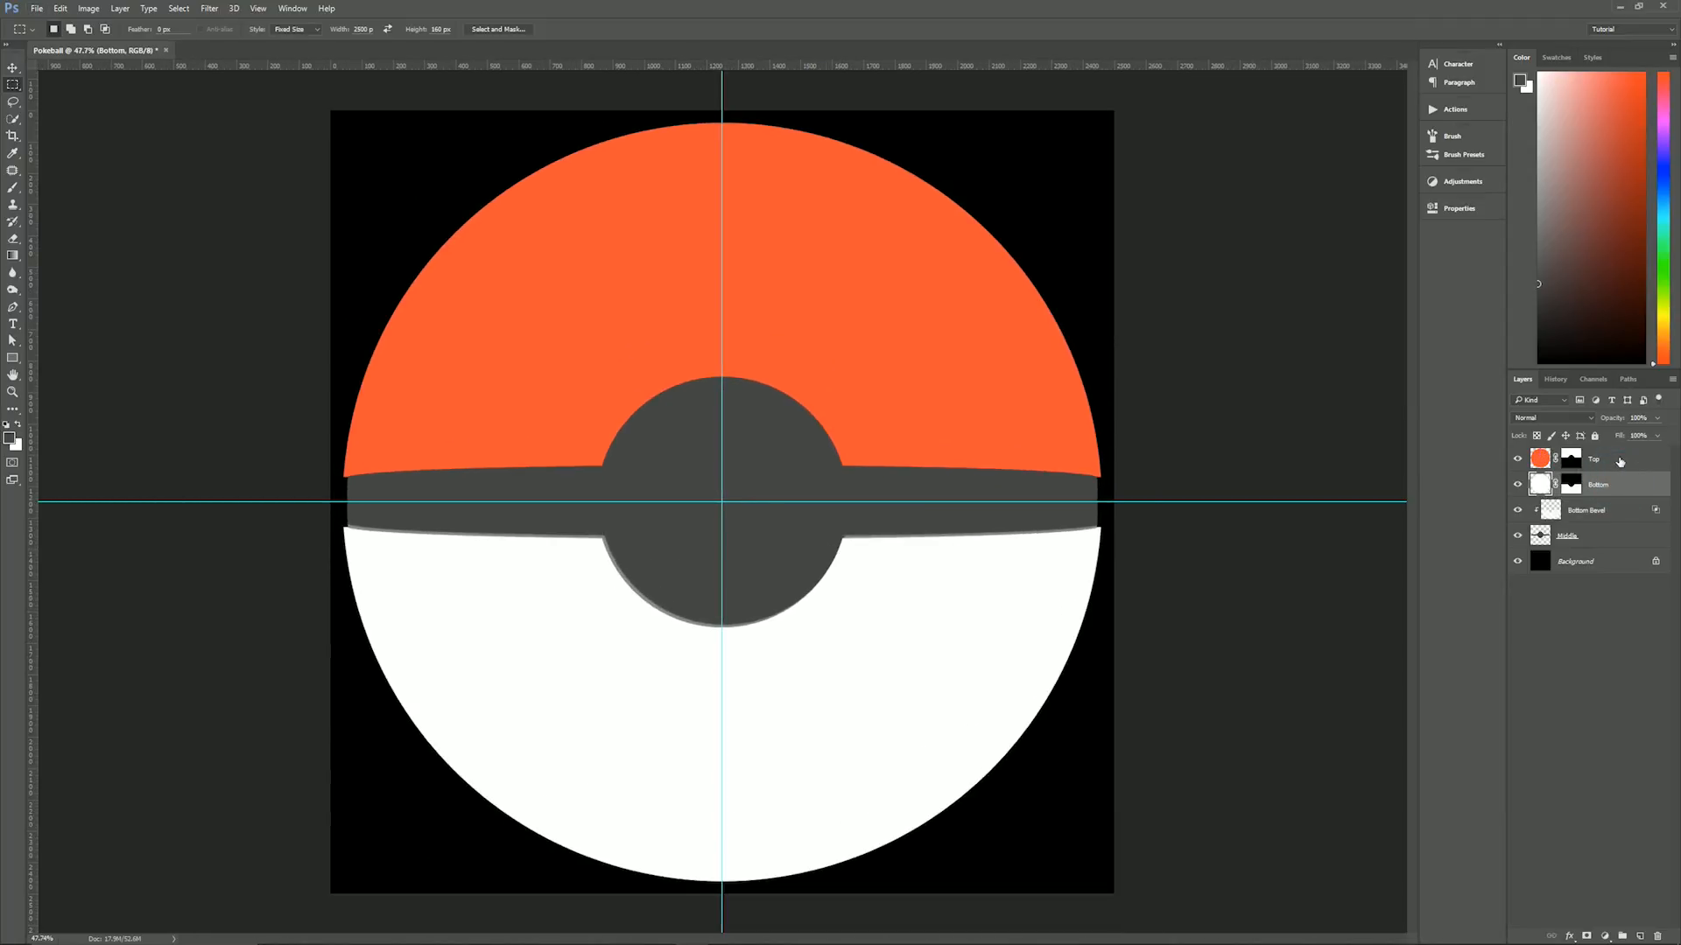
left_click(1619, 460)
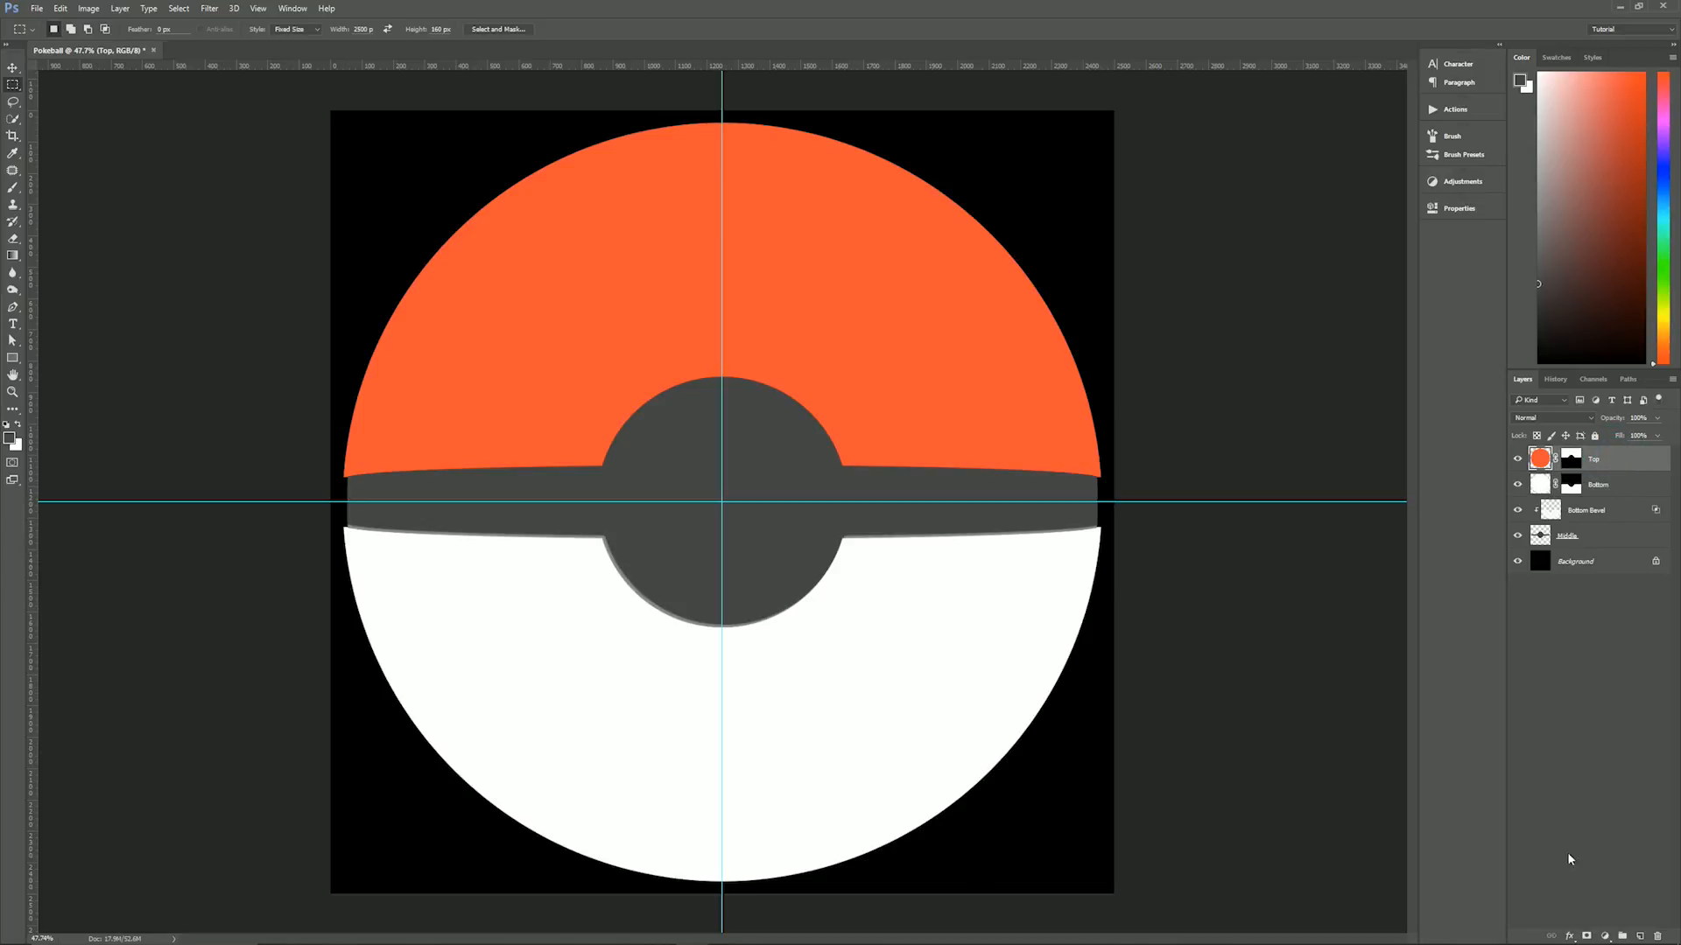
left_click(1570, 933)
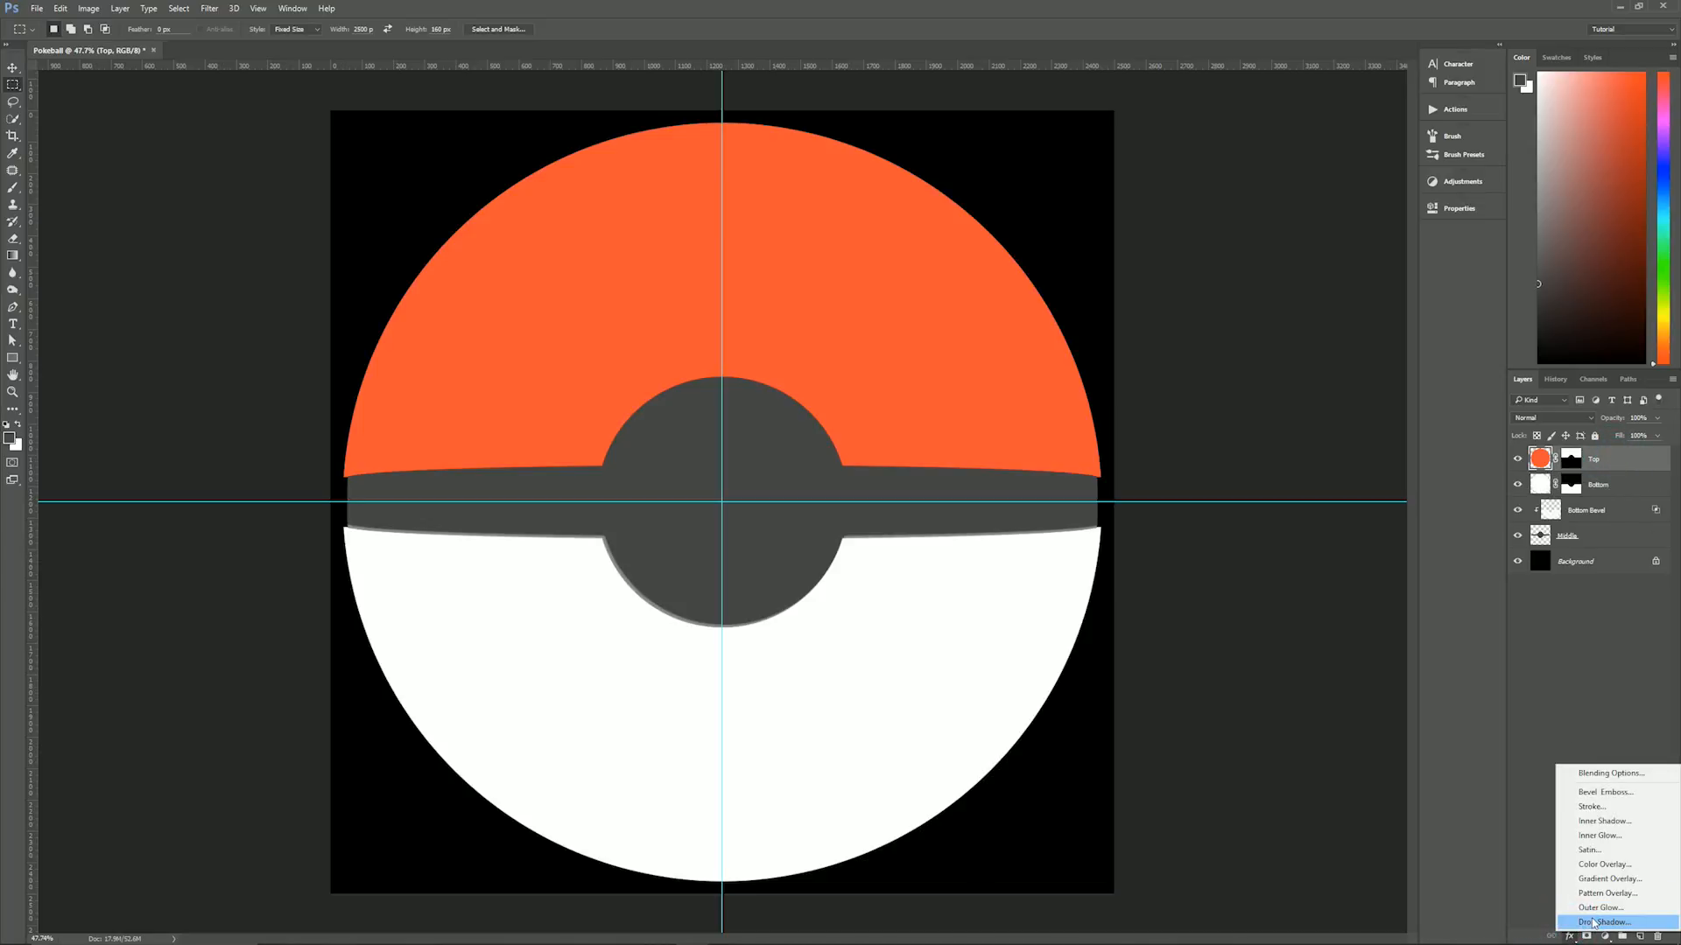
left_click(1576, 921)
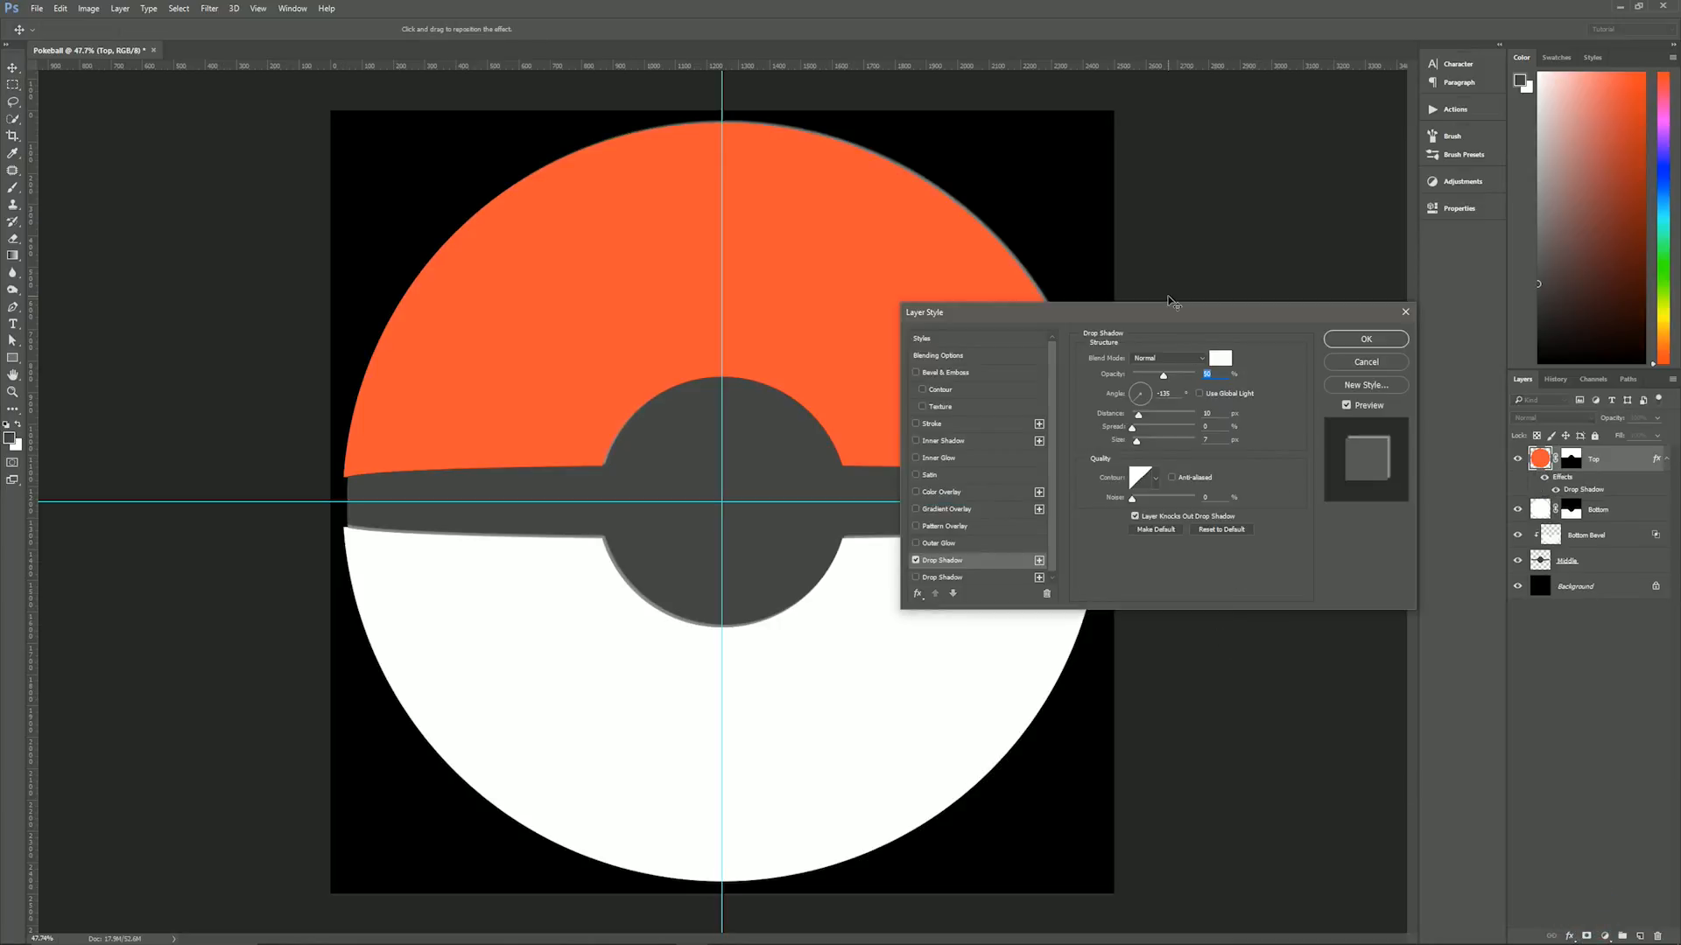
left_click_drag(1173, 308, 1126, 470)
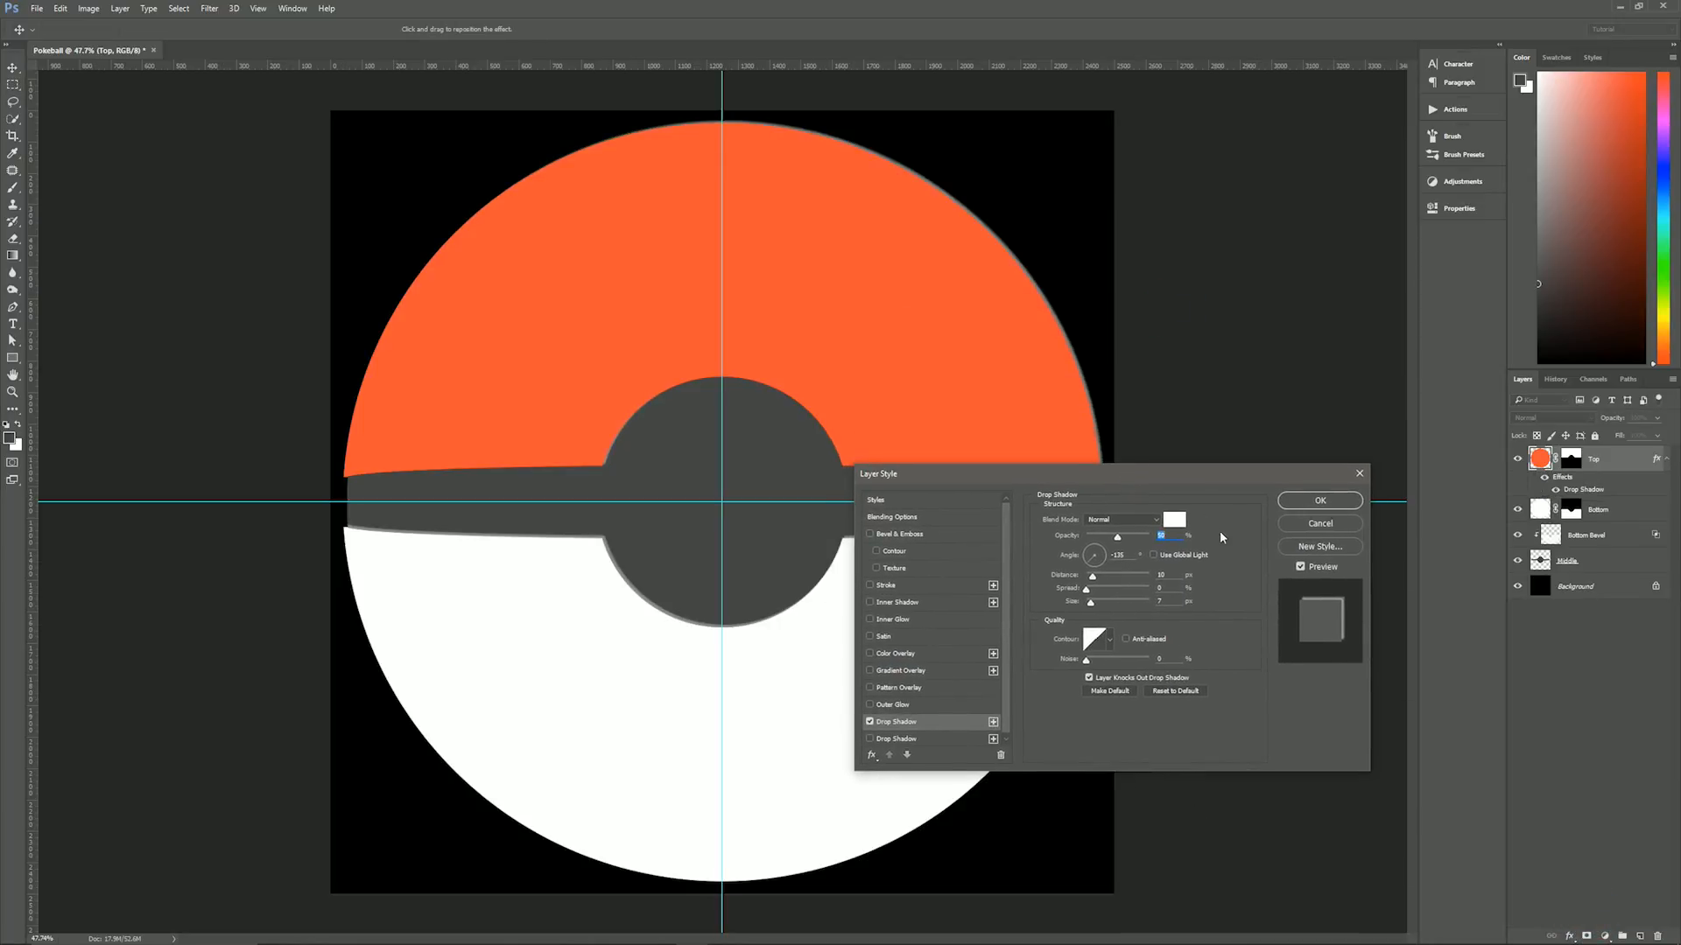
- Set the colour of the Top layer's drop shadow to black (000000)
left_click(1160, 520)
left_click(1174, 520)
left_click(1174, 520)
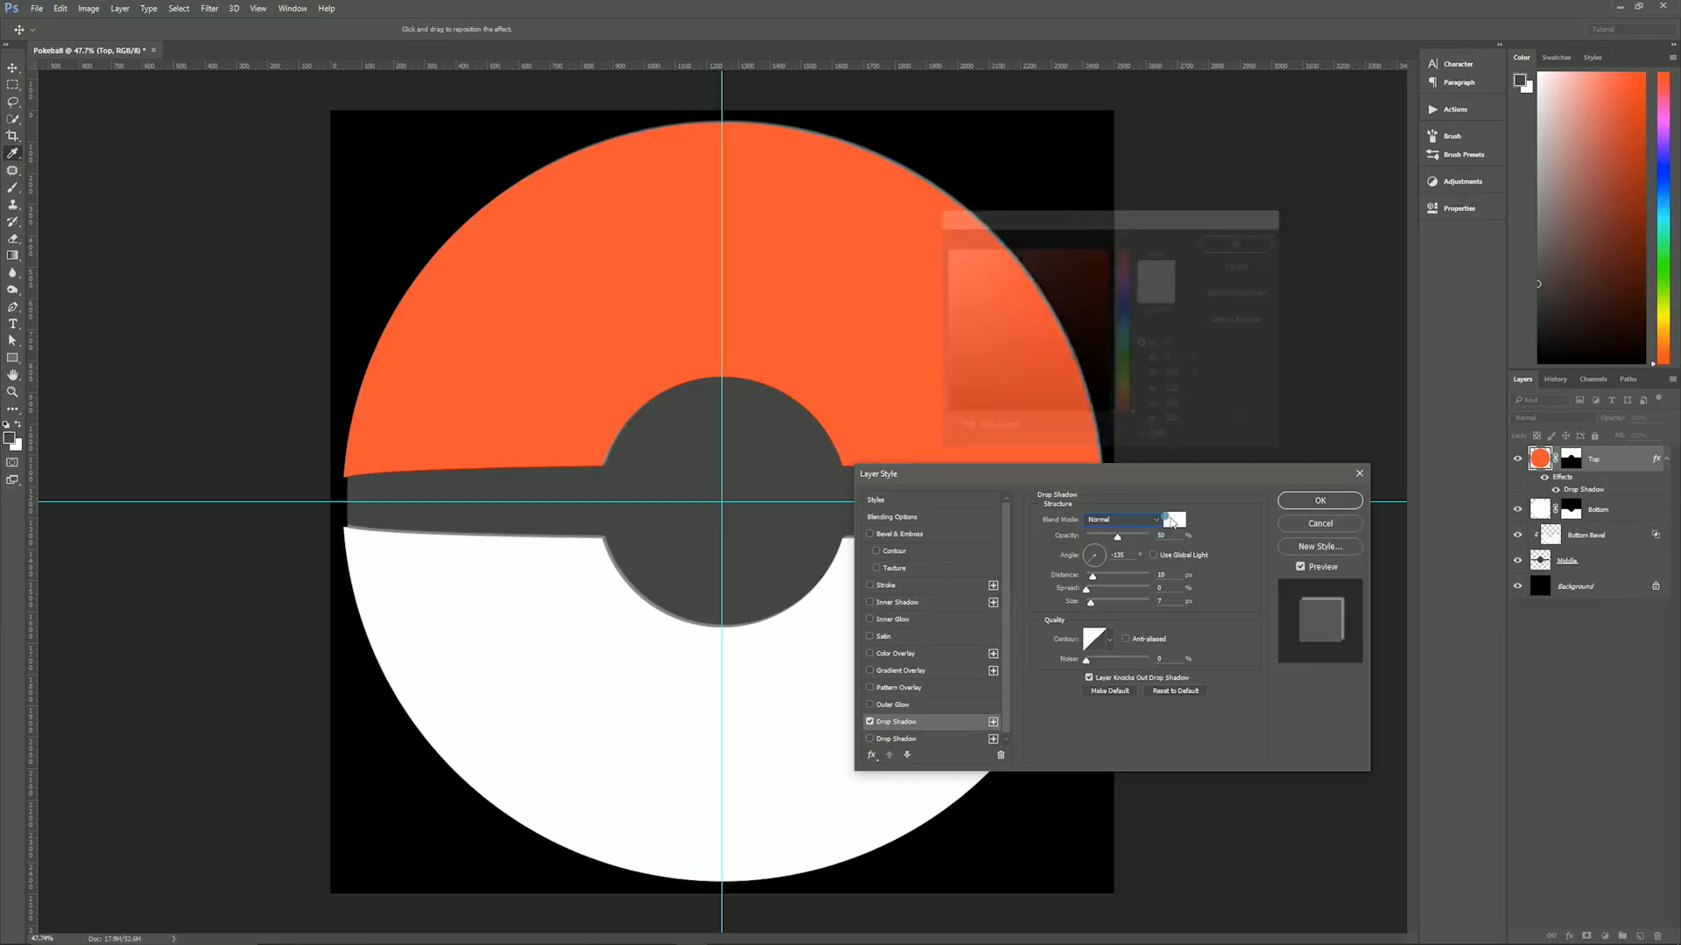
type("000000")
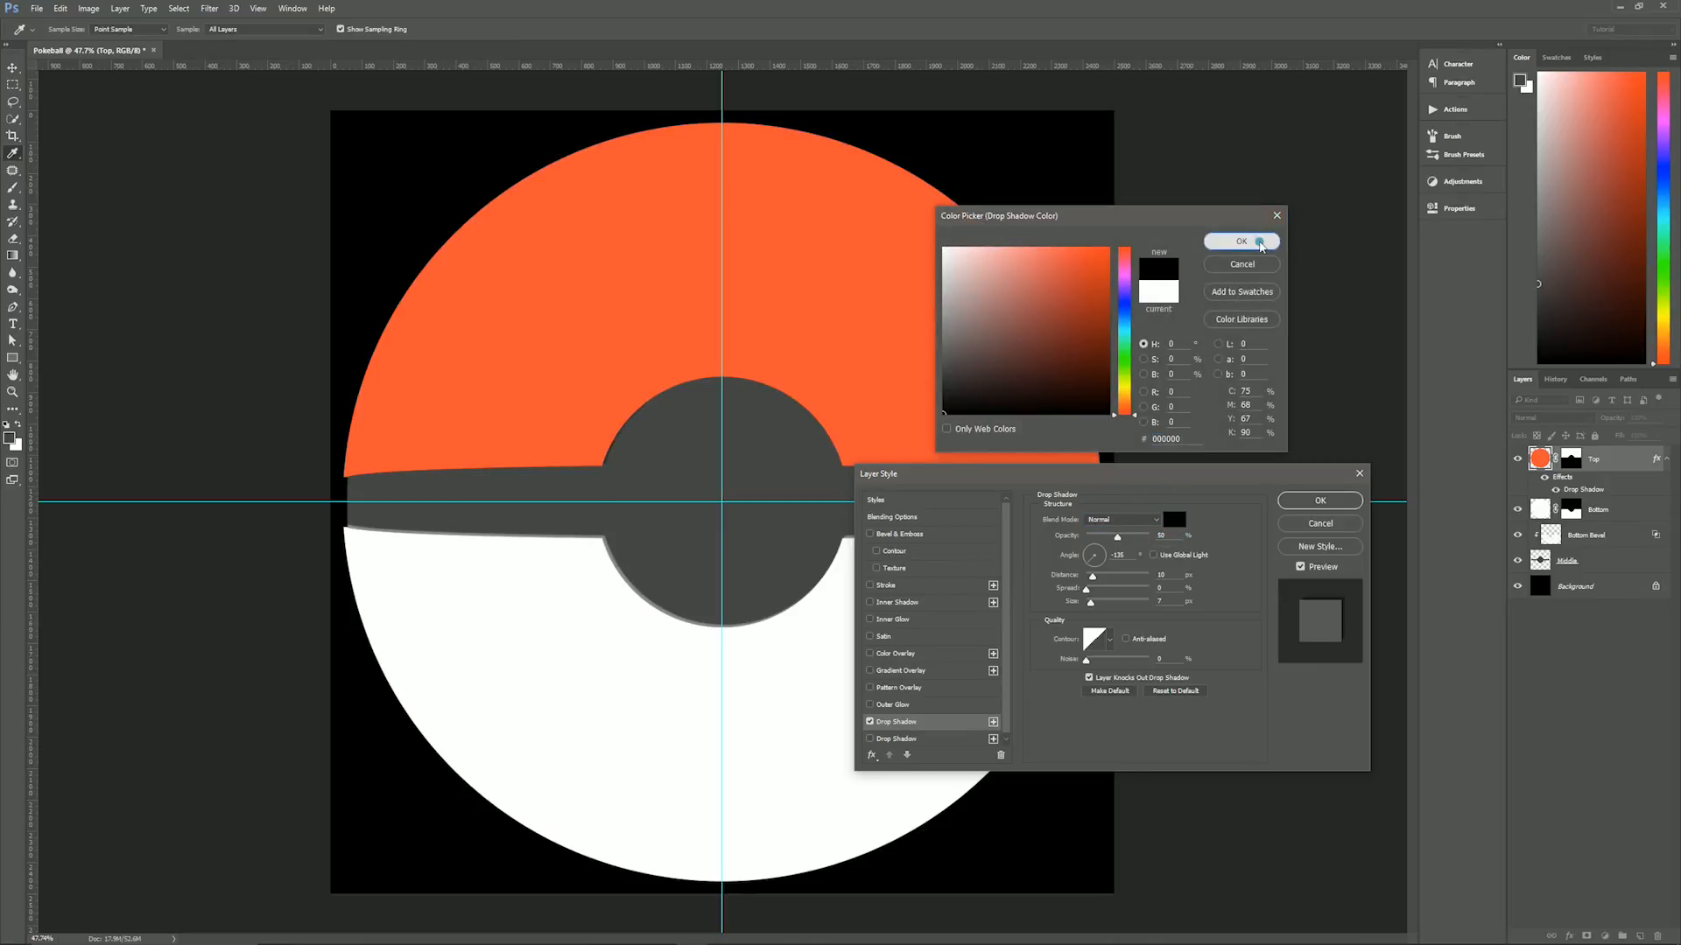
left_click(1258, 242)
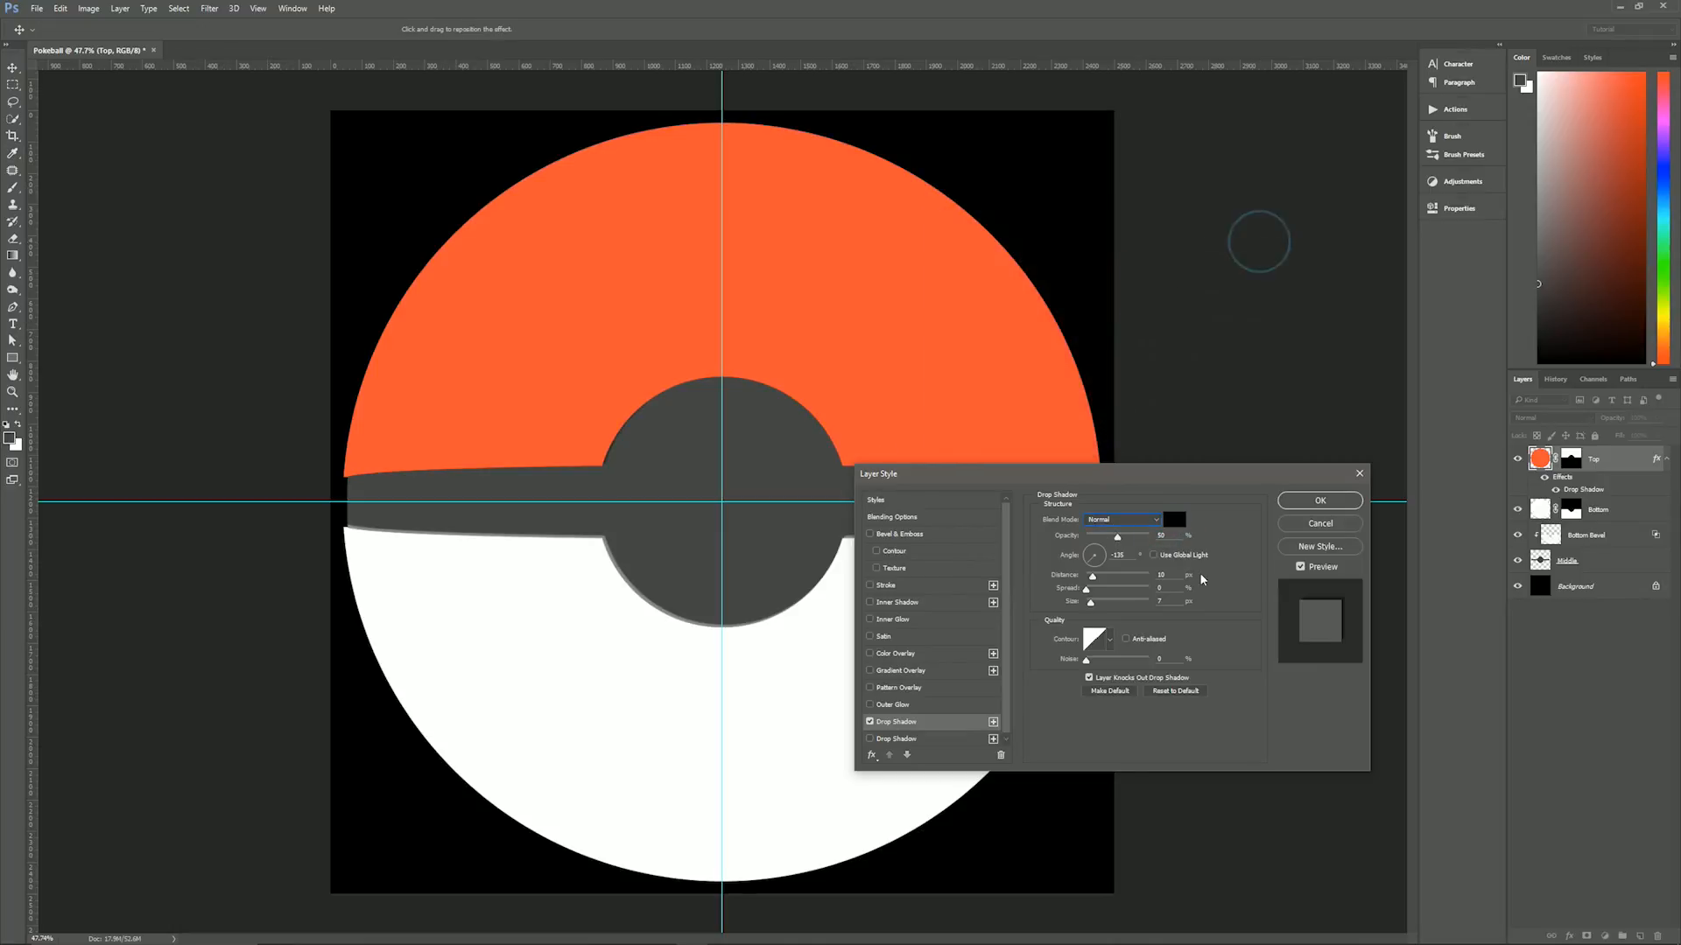
- Give the black drop shadow an angle of 45°, a distance of 20 px and a size of 0 px, with an anti-aliased contour
left_click(1118, 554)
type("45")
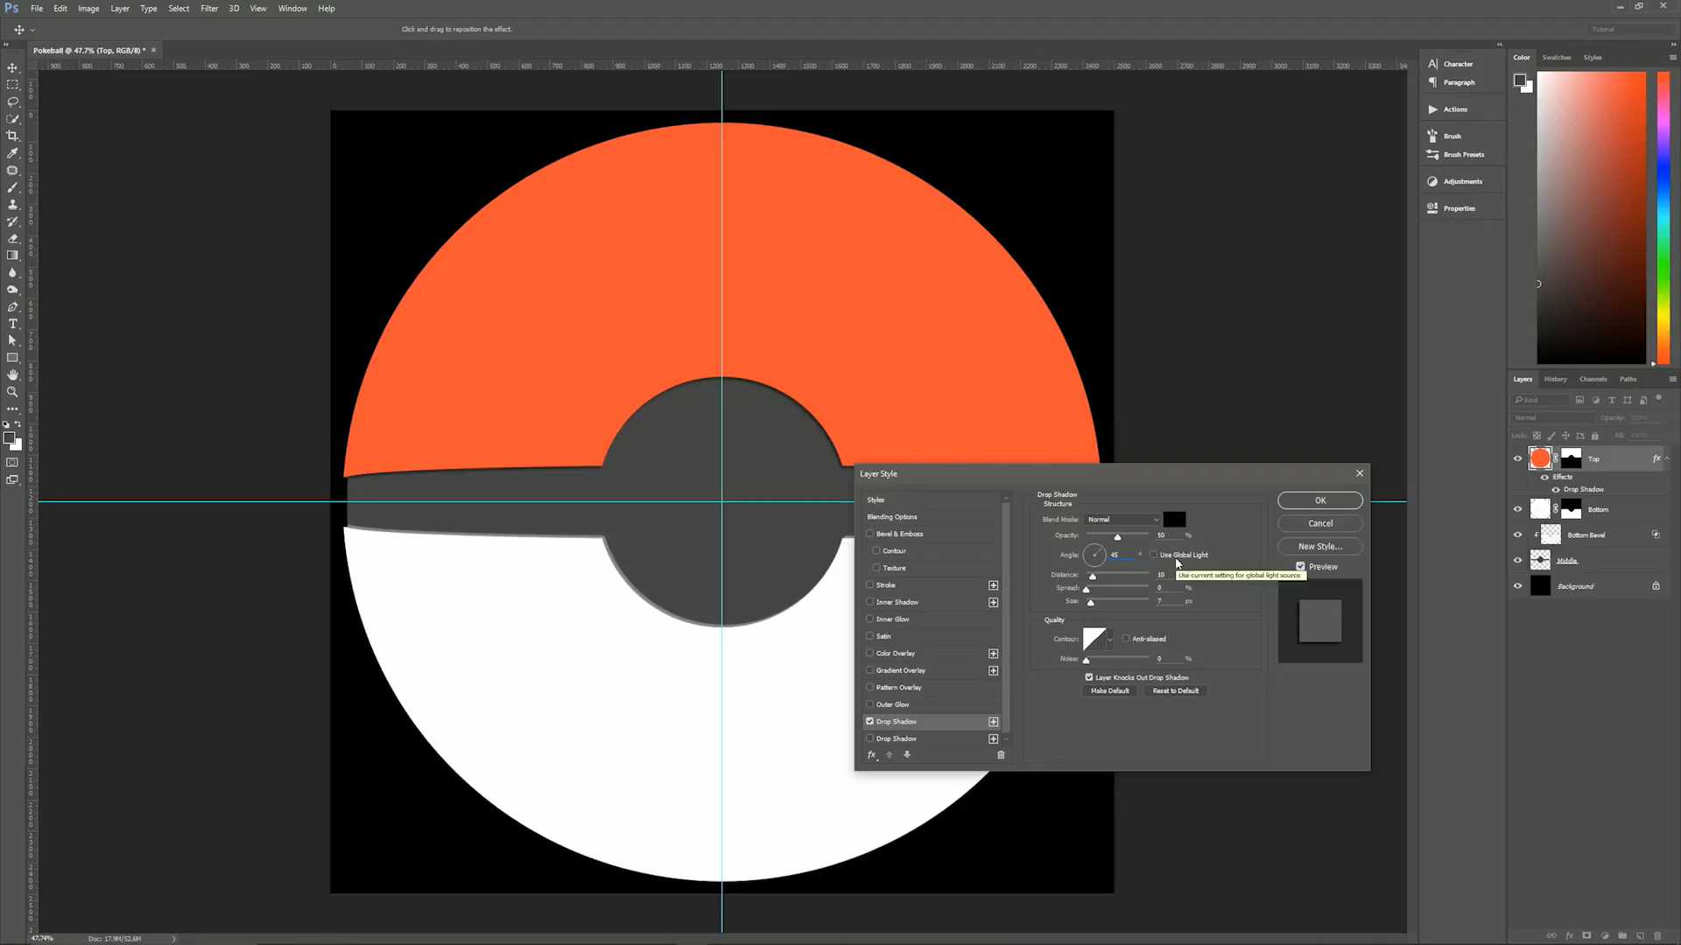
type("20")
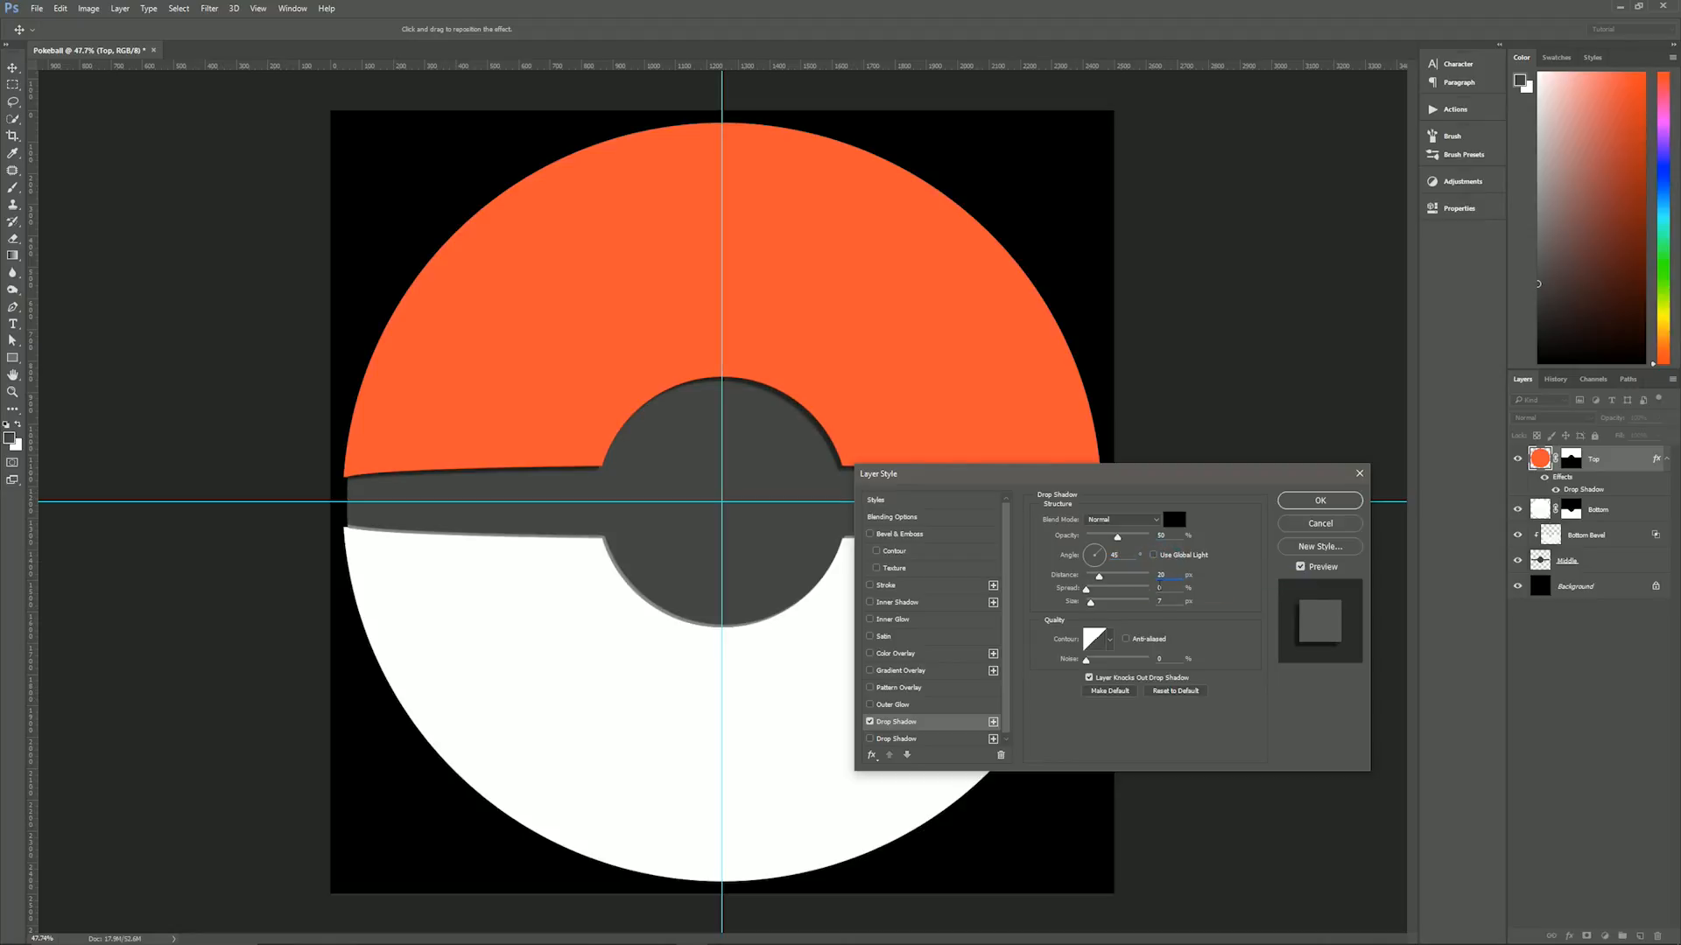
key("Tab")
key("Tab")
left_click(1136, 643)
- Delete the white second drop shadow from the Top layer's style and duplicate the black one
left_click(945, 739)
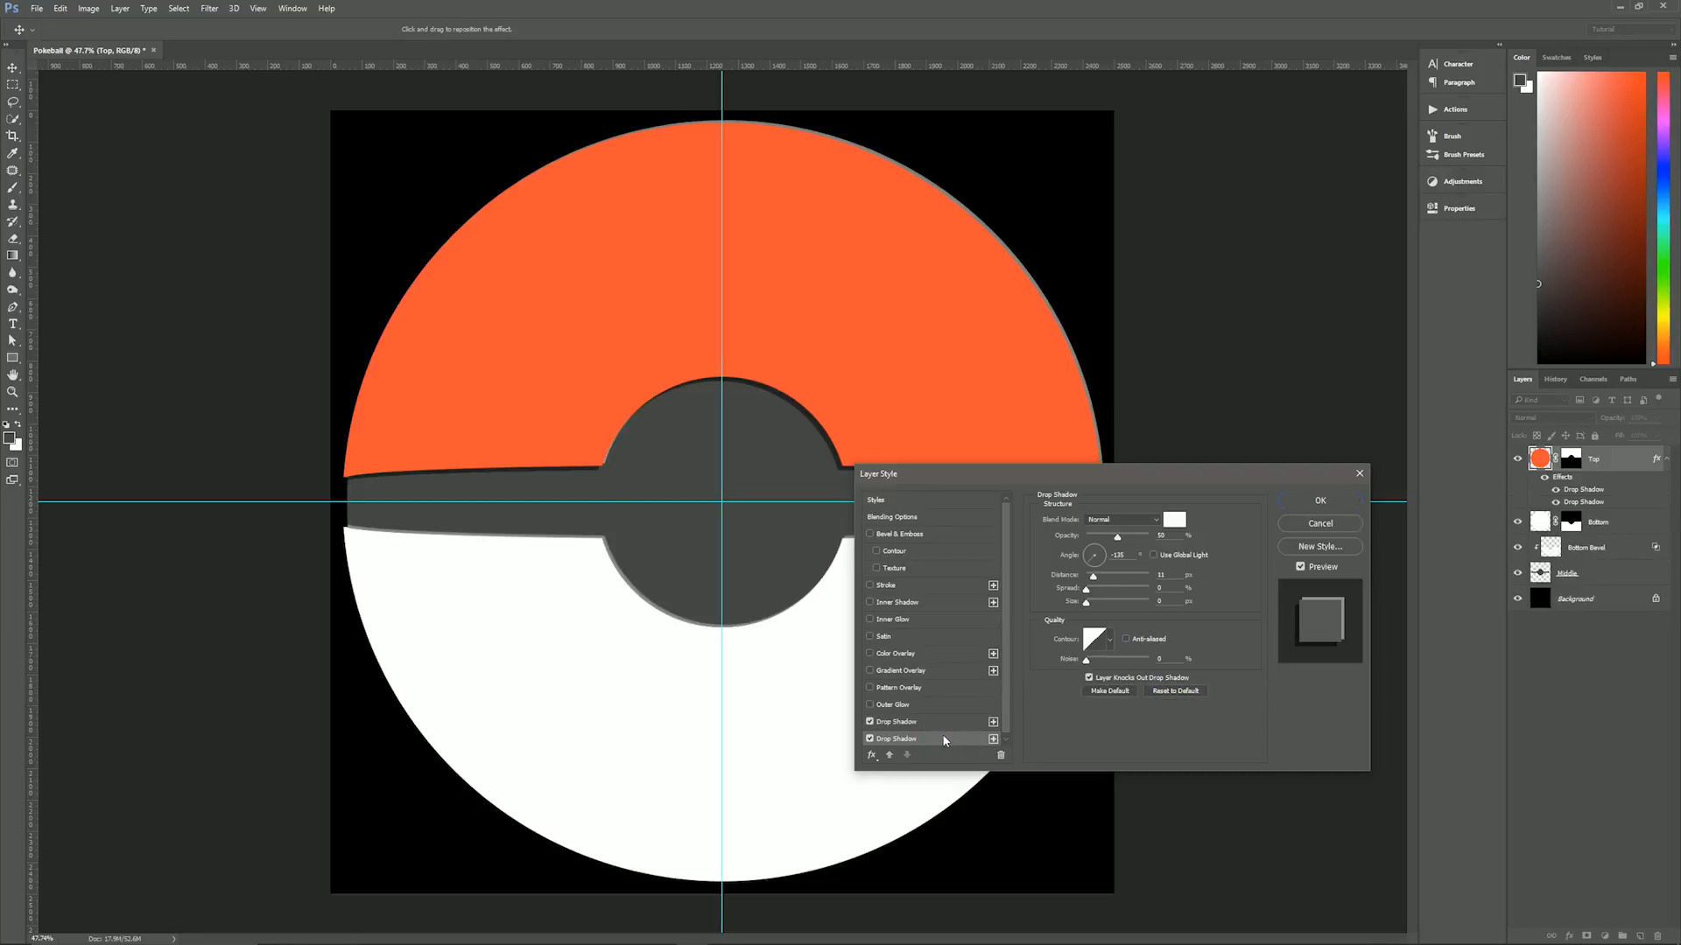
left_click(1000, 754)
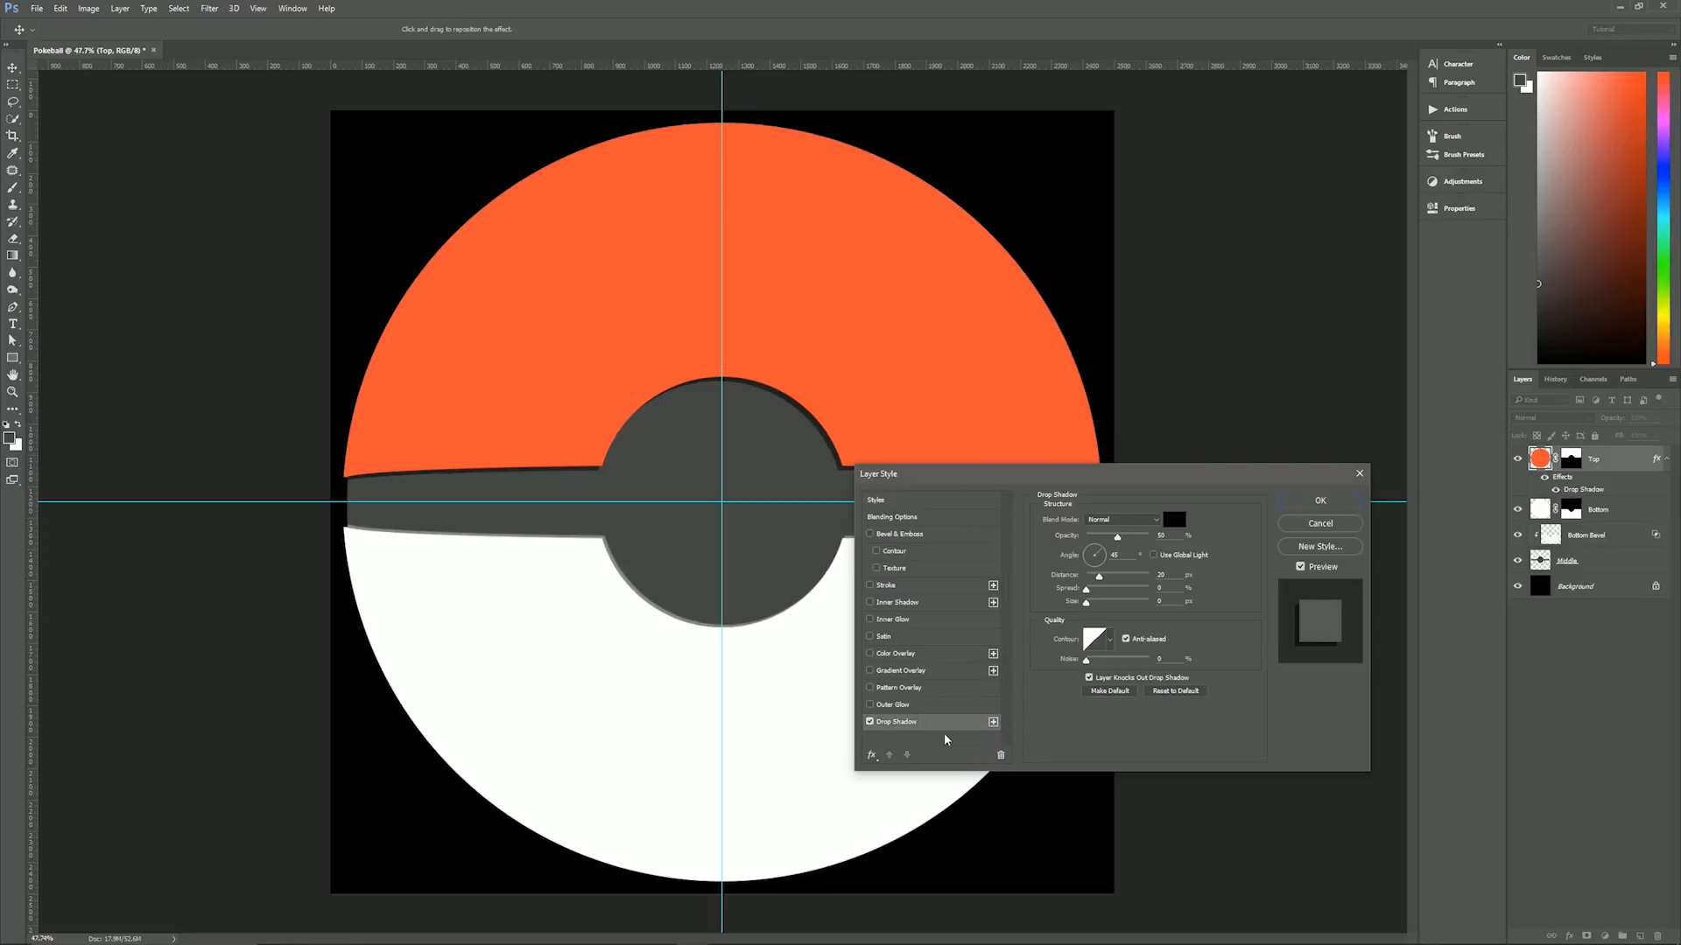
left_click(993, 721)
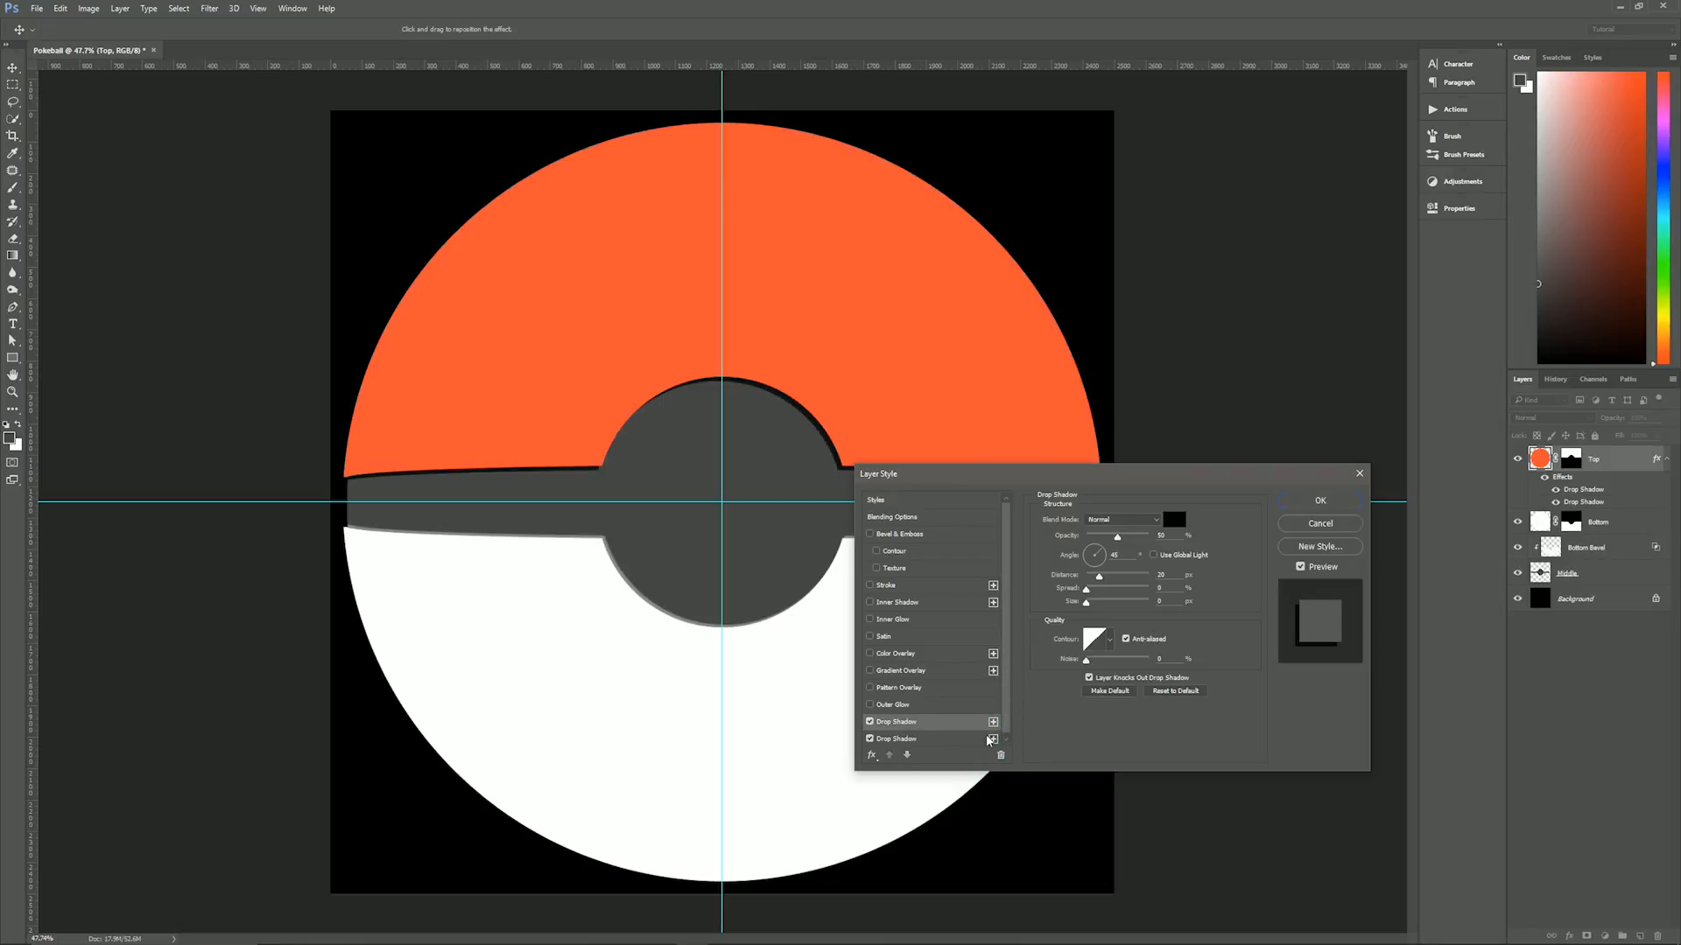
- Set the lower of Top's two black drop shadows to a distance of 30 px and a size of 30 px, and apply the style
left_click(959, 740)
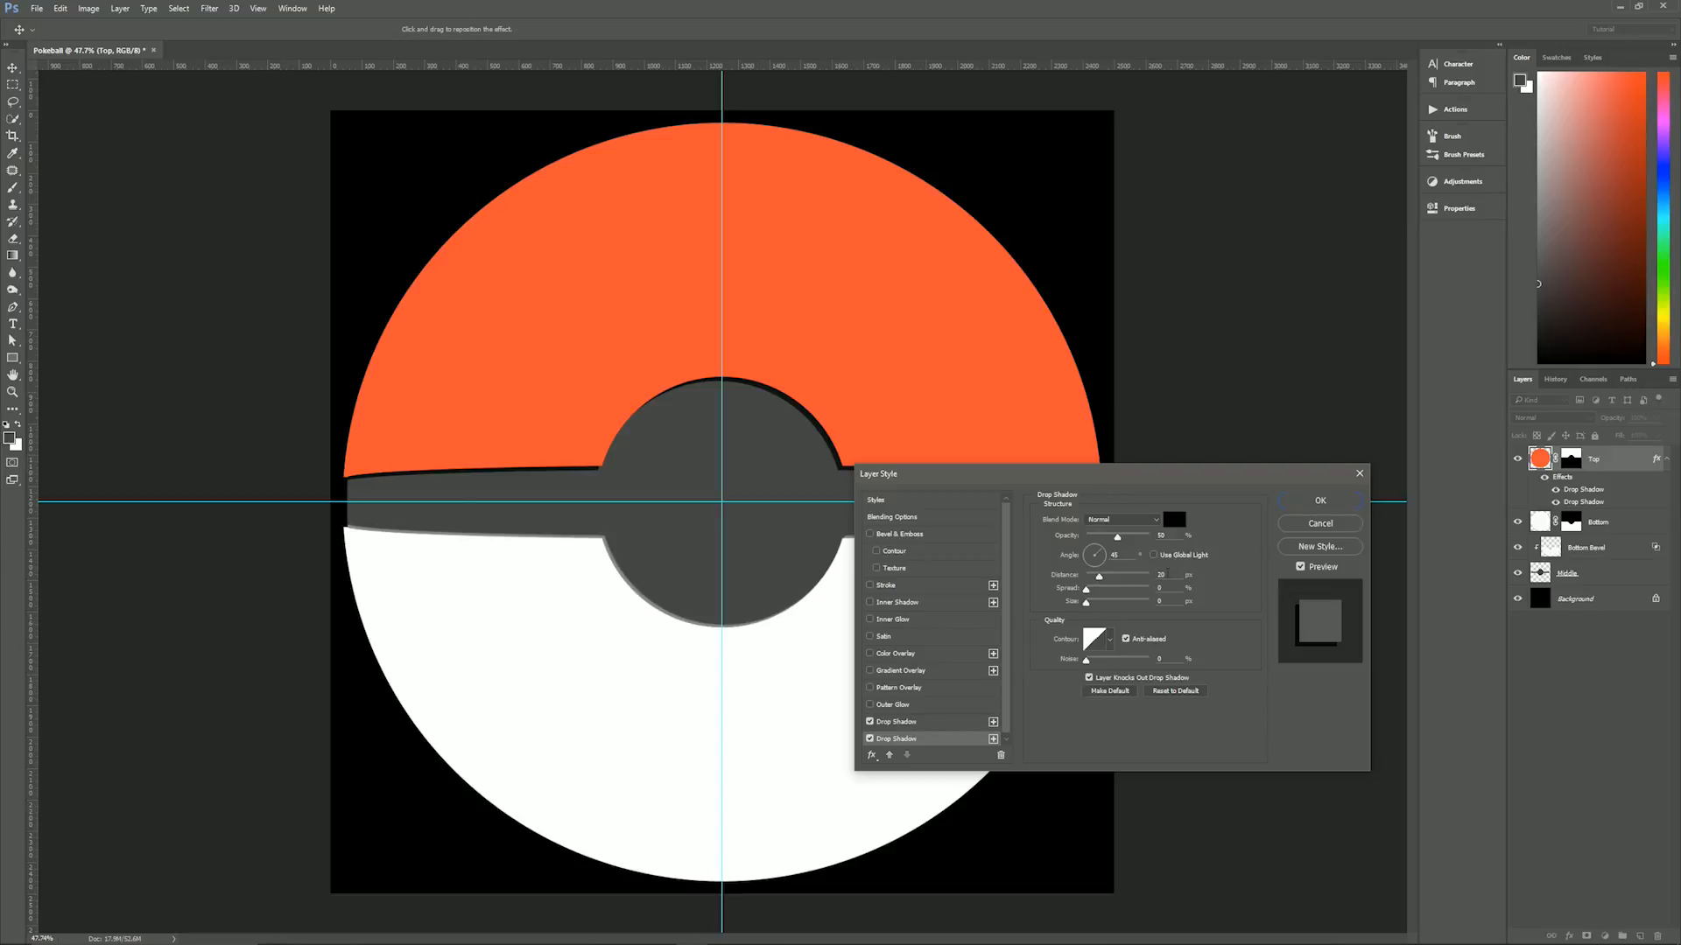
left_click(1175, 575)
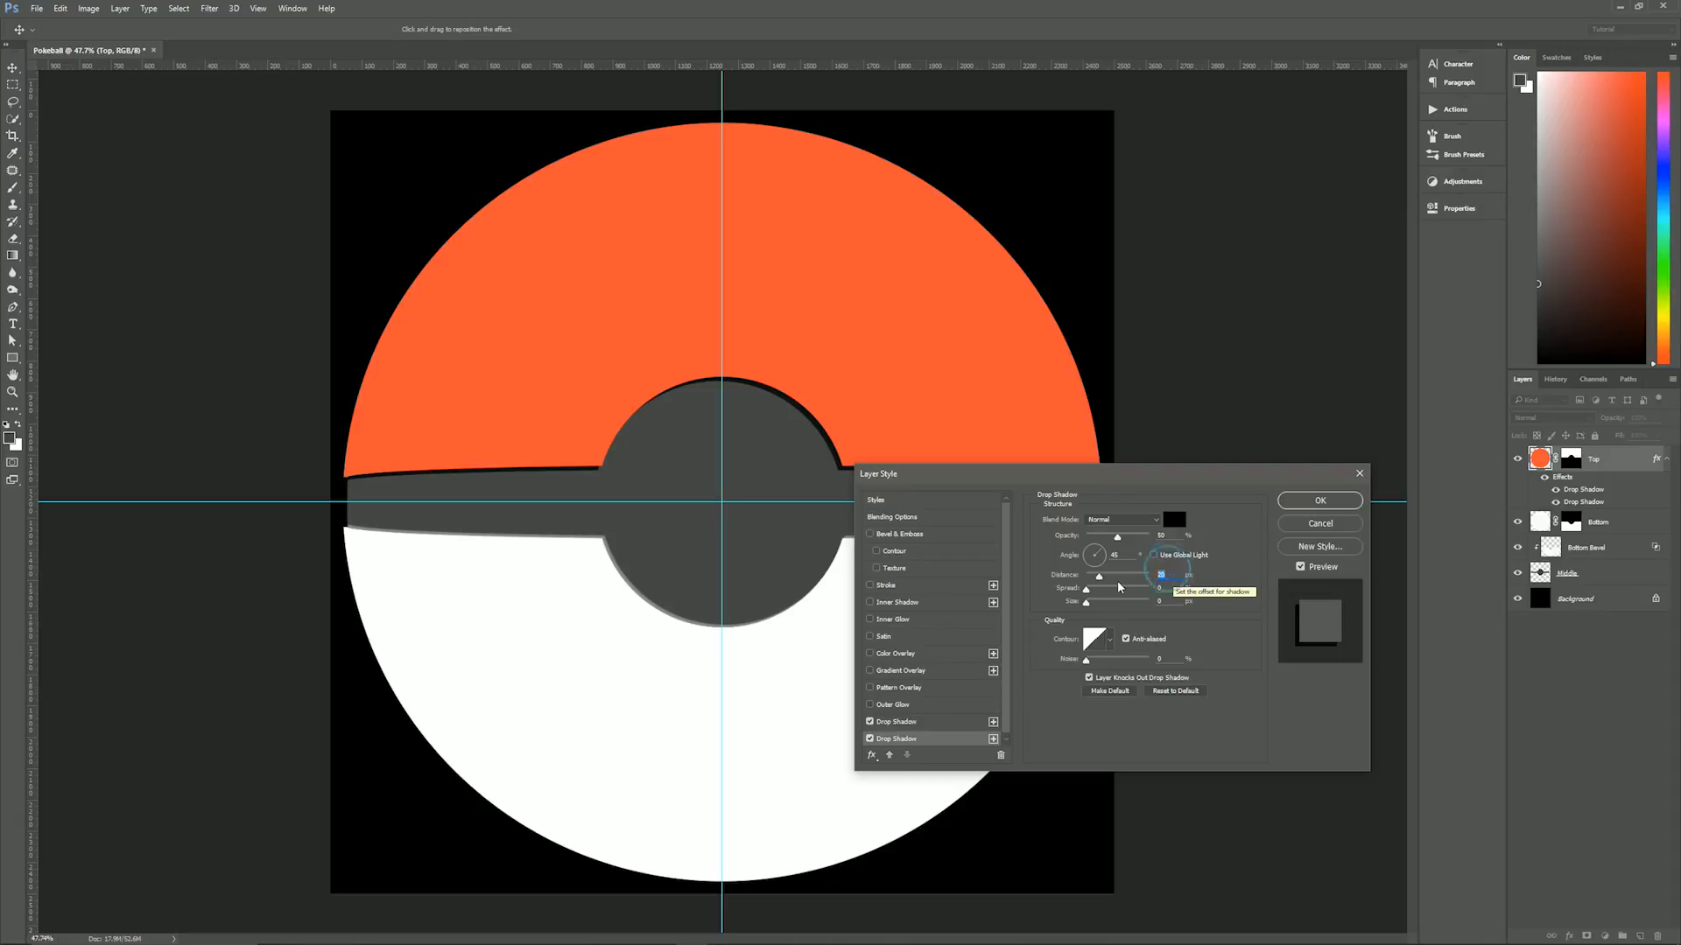
type("30")
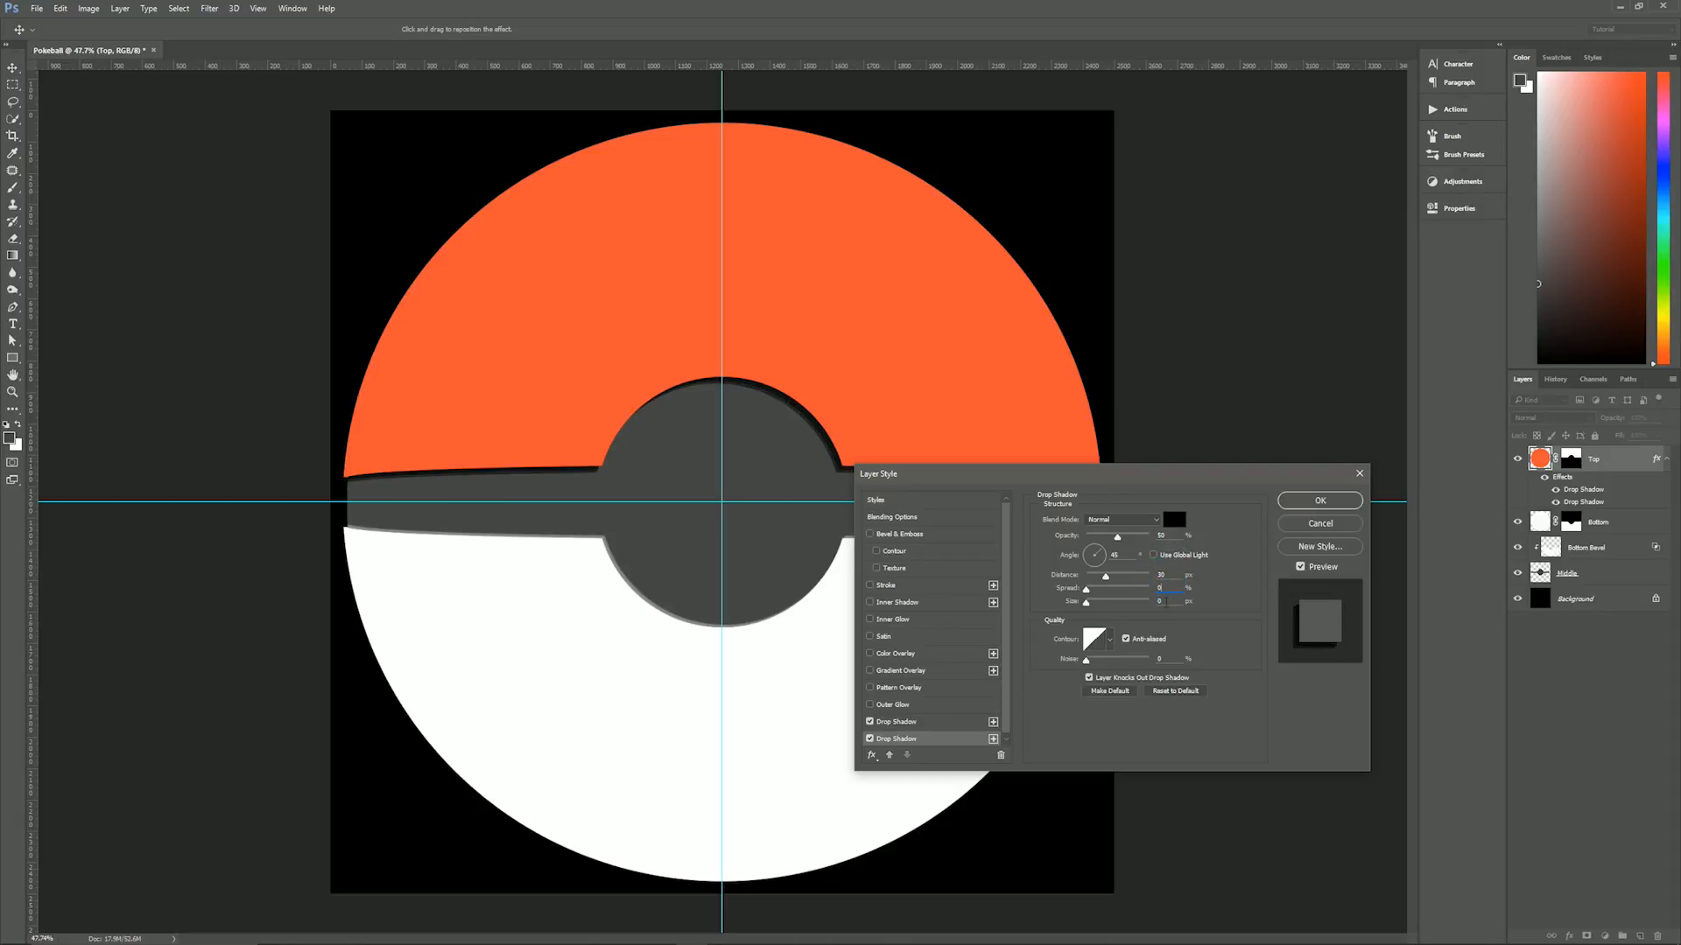
key("Tab")
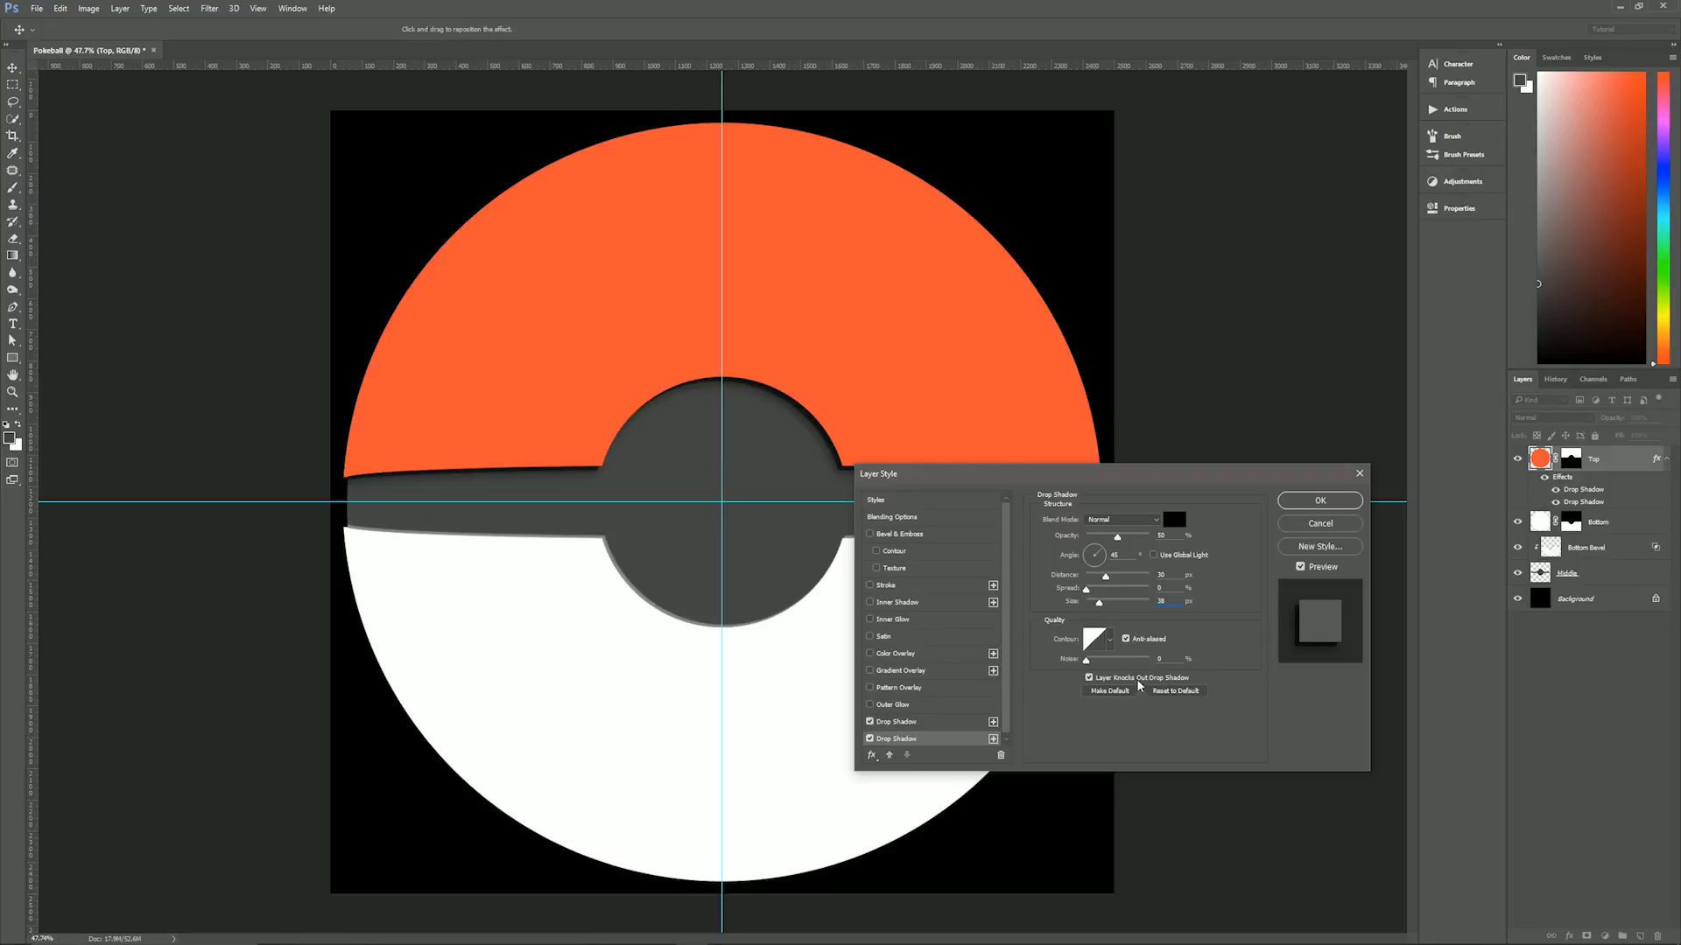
left_click(1299, 503)
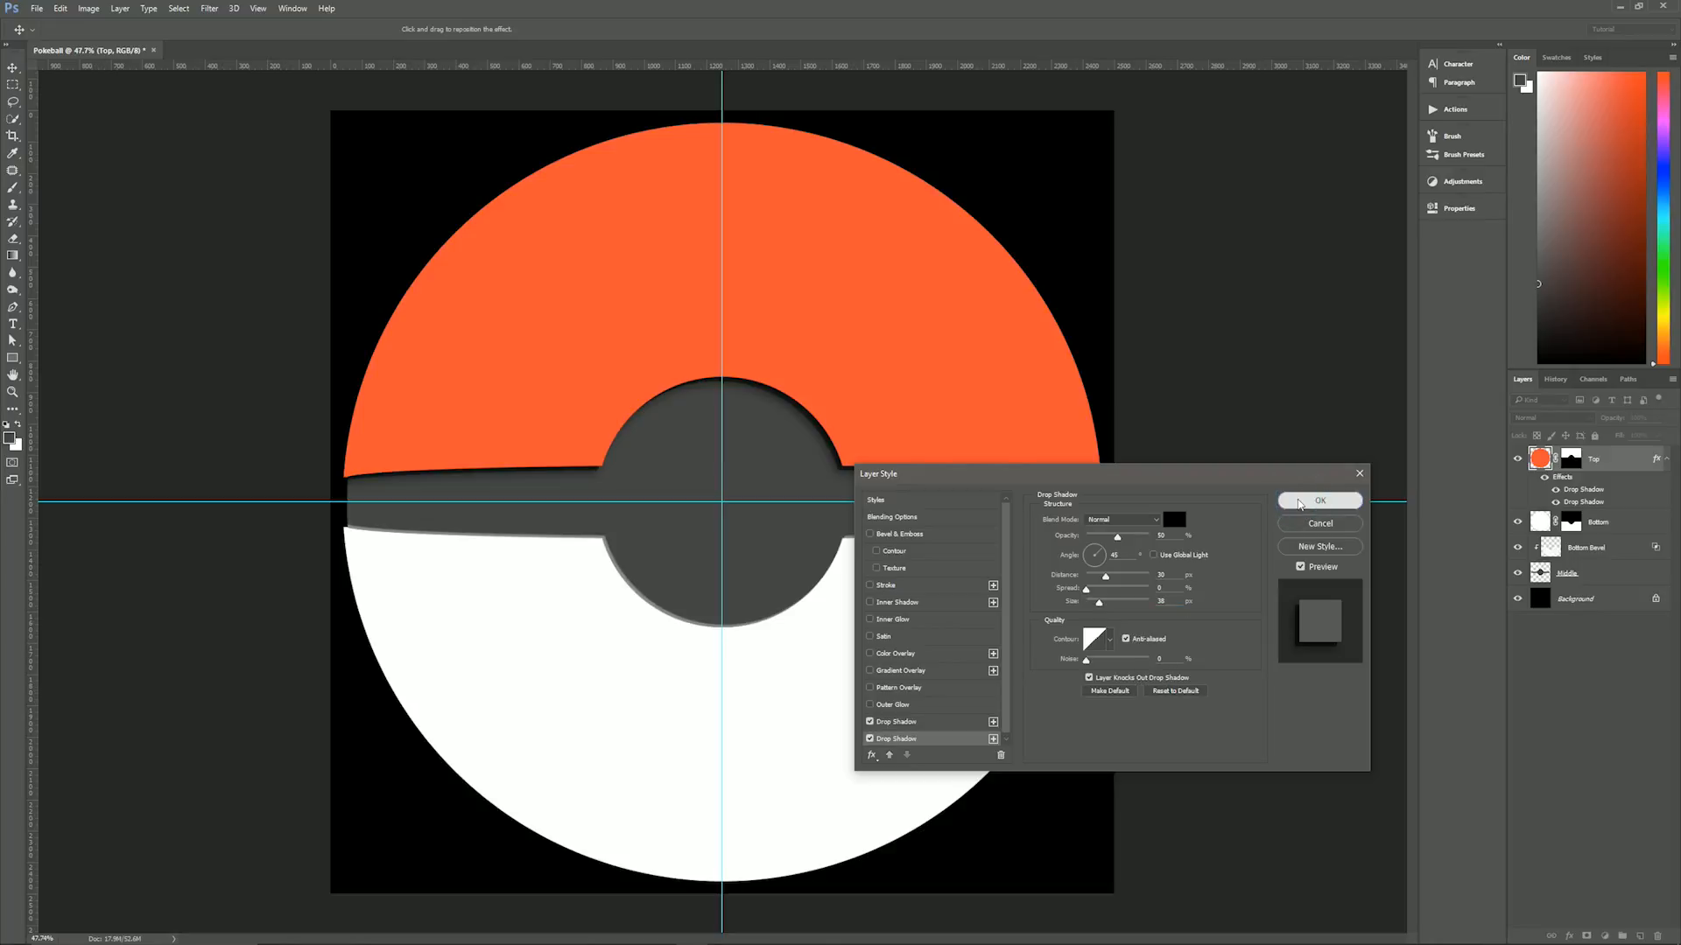
- Collapse the Top layer's effects list and convert its drop shadows into separate layers
left_click(1656, 459)
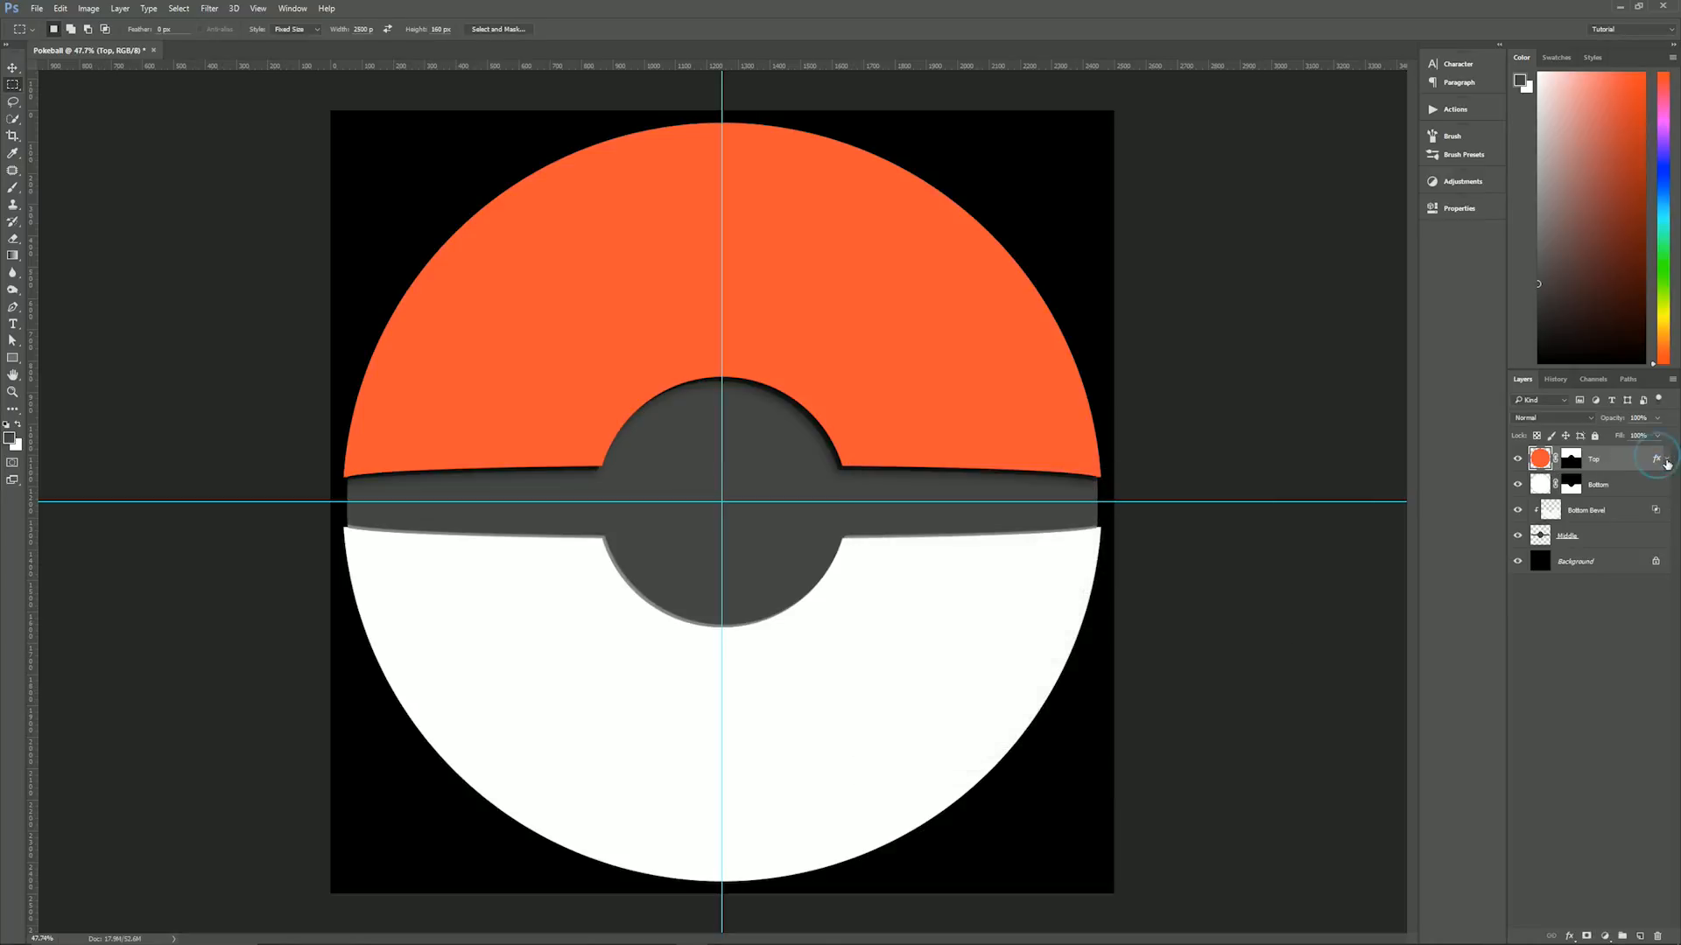
right_click(1657, 462)
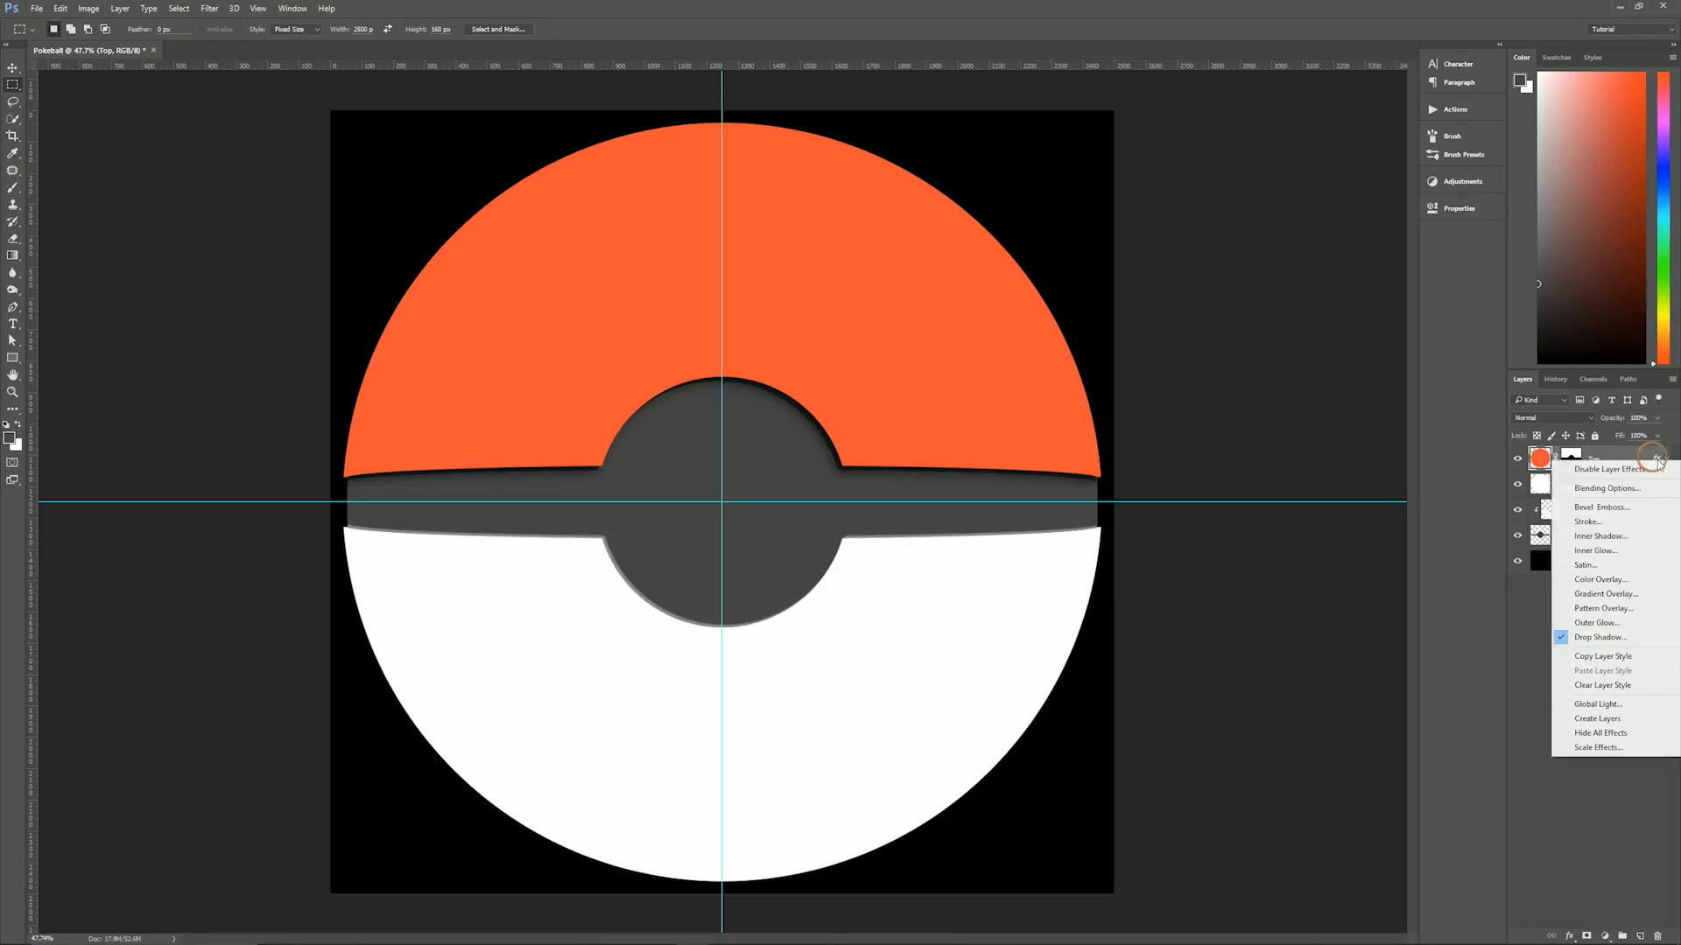
left_click(1612, 720)
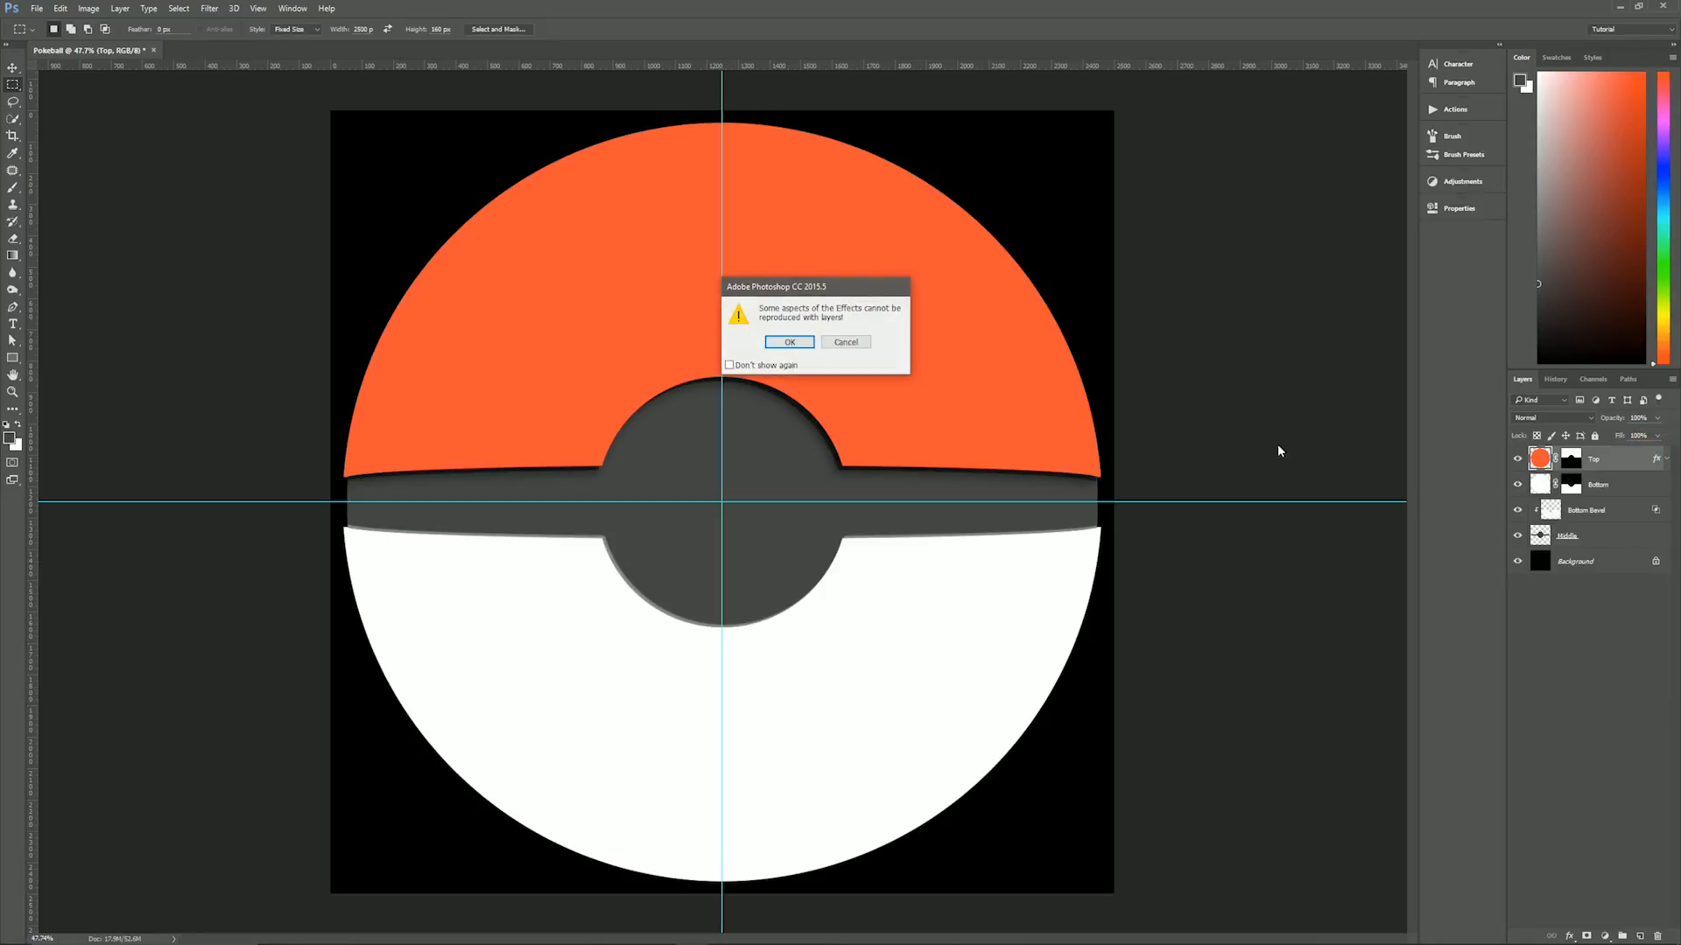
left_click(791, 342)
- Move both Top's Drop Shadow layers together beneath the Bottom layer, directly above Bottom Bevel
left_click(1616, 489)
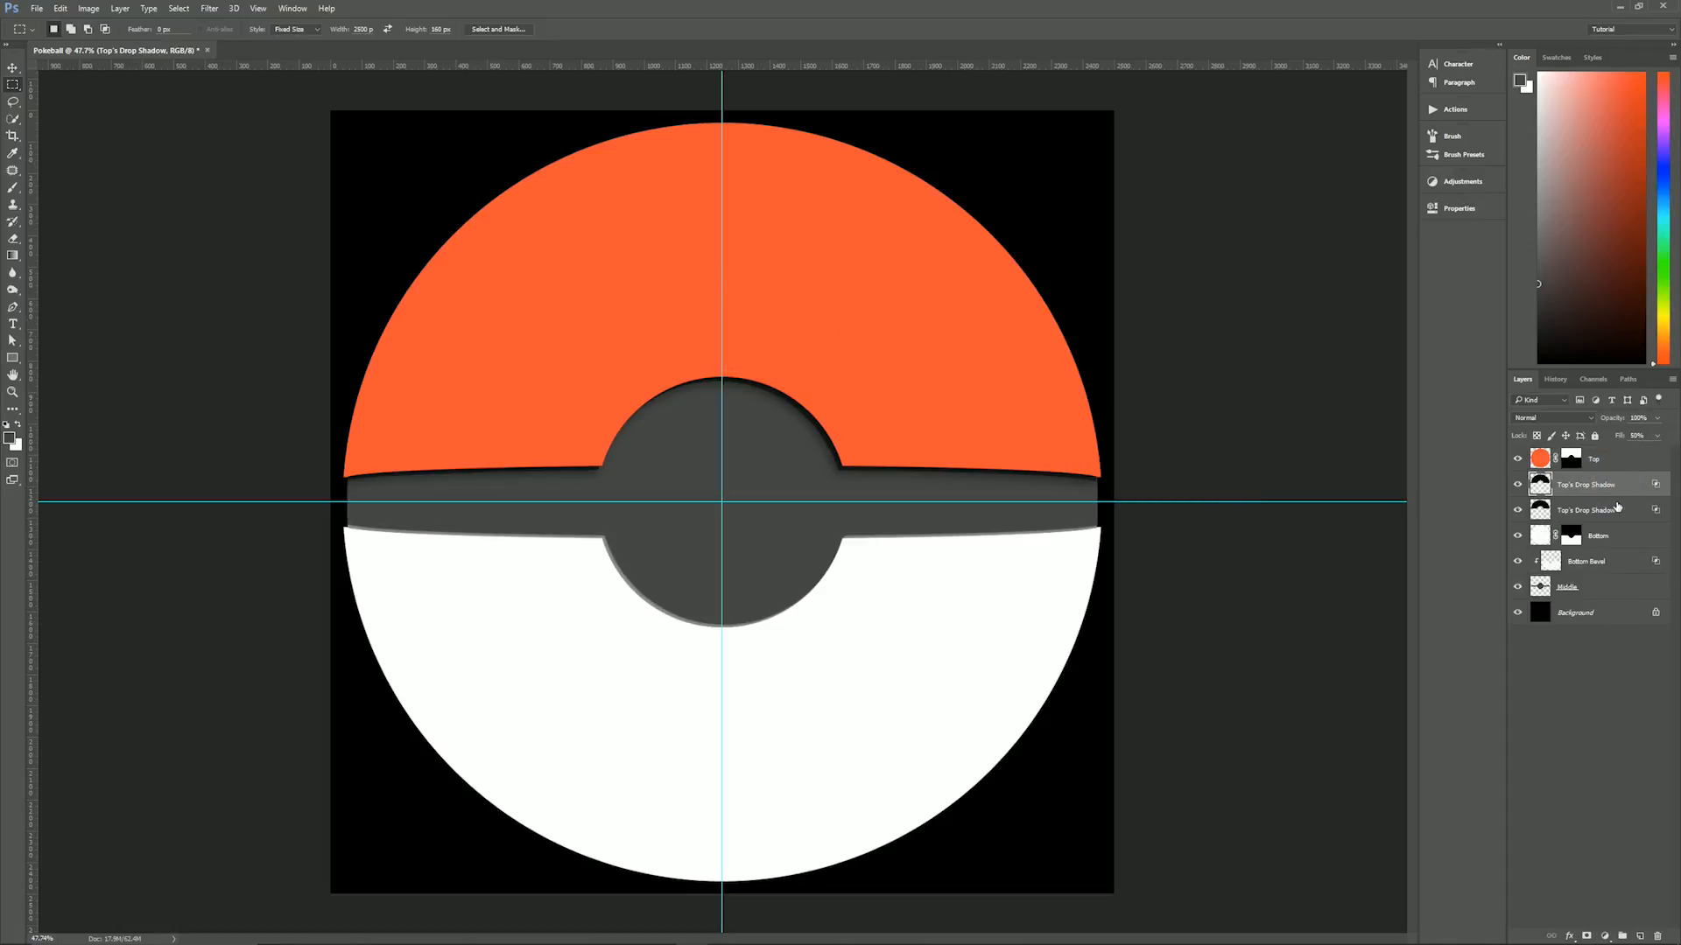
left_click(1602, 516, "shift")
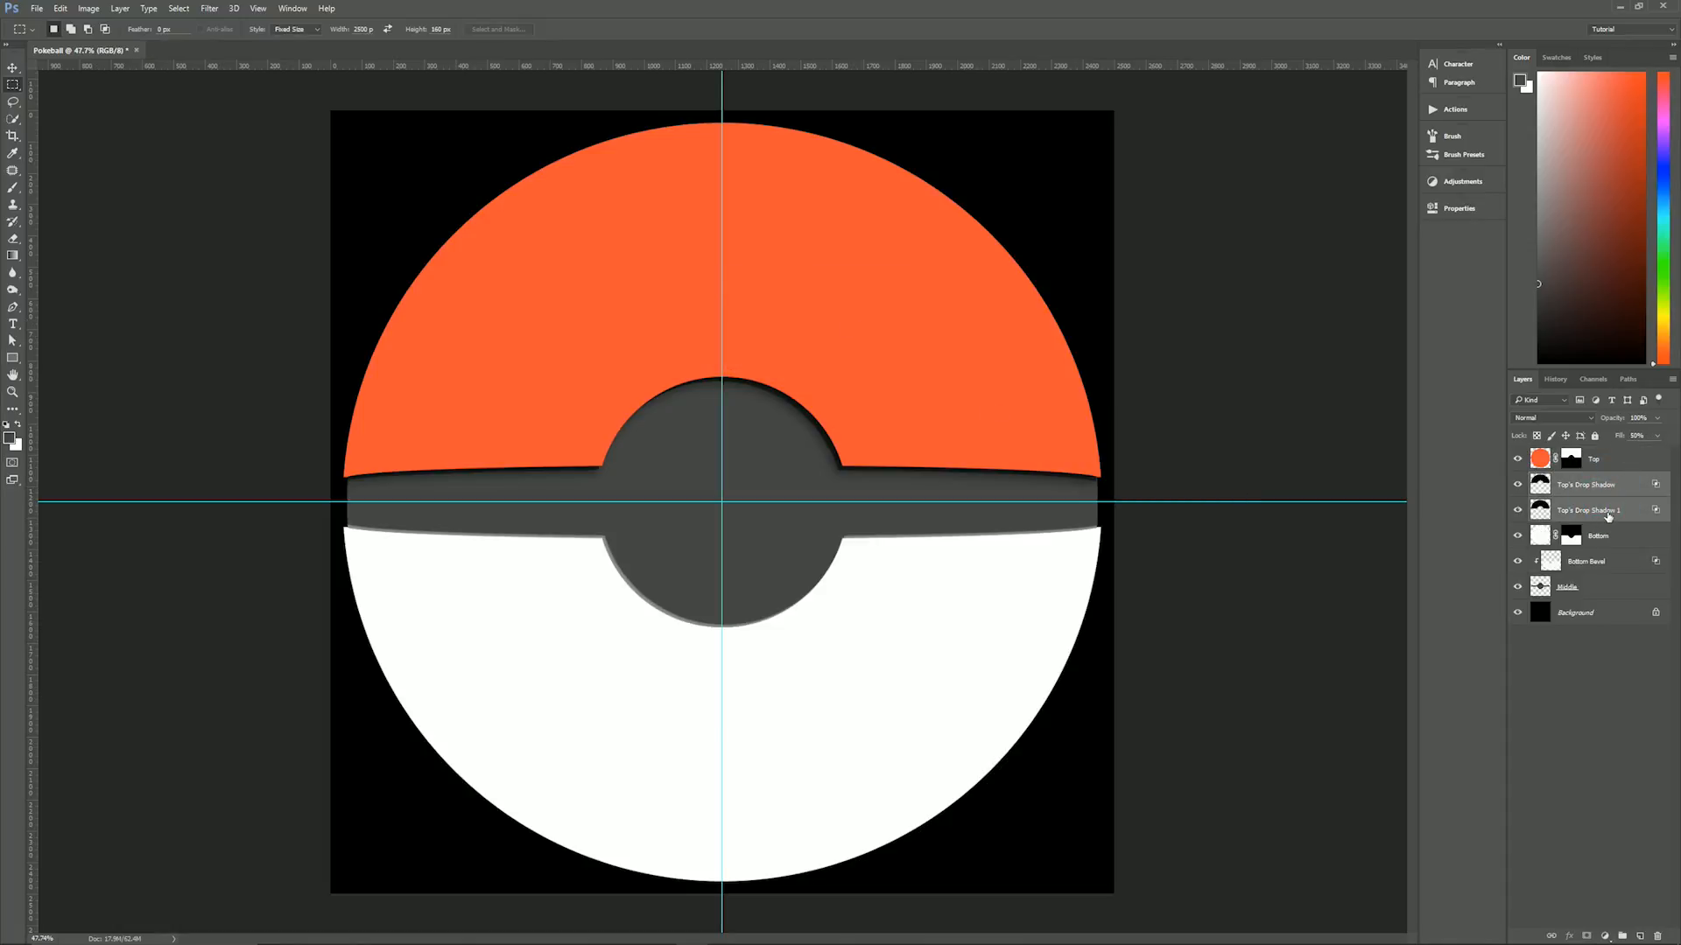
left_click_drag(1609, 514, 1609, 545)
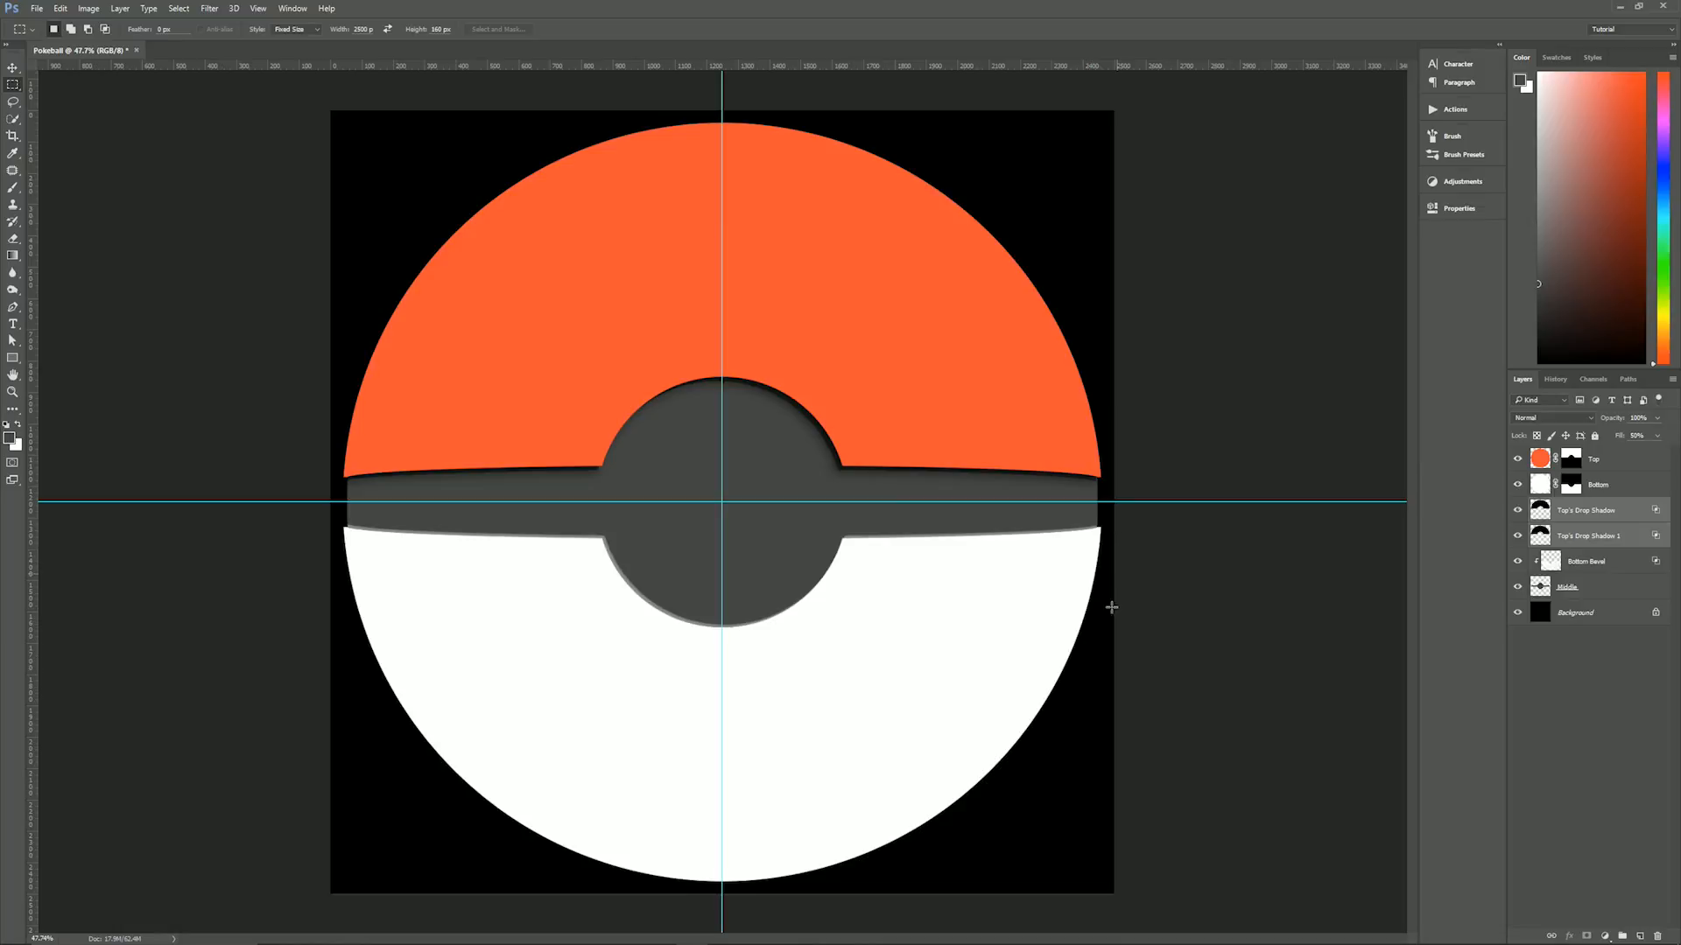
- Clip both Top's Drop Shadow layers to the Middle layer
left_click(1613, 511)
left_click(1620, 541, "shift")
mouse_move(1624, 578)
left_mouse_down()
mouse_move(1624, 544)
mouse_move(1621, 557)
left_mouse_up()
key("ctrl+alt+g")
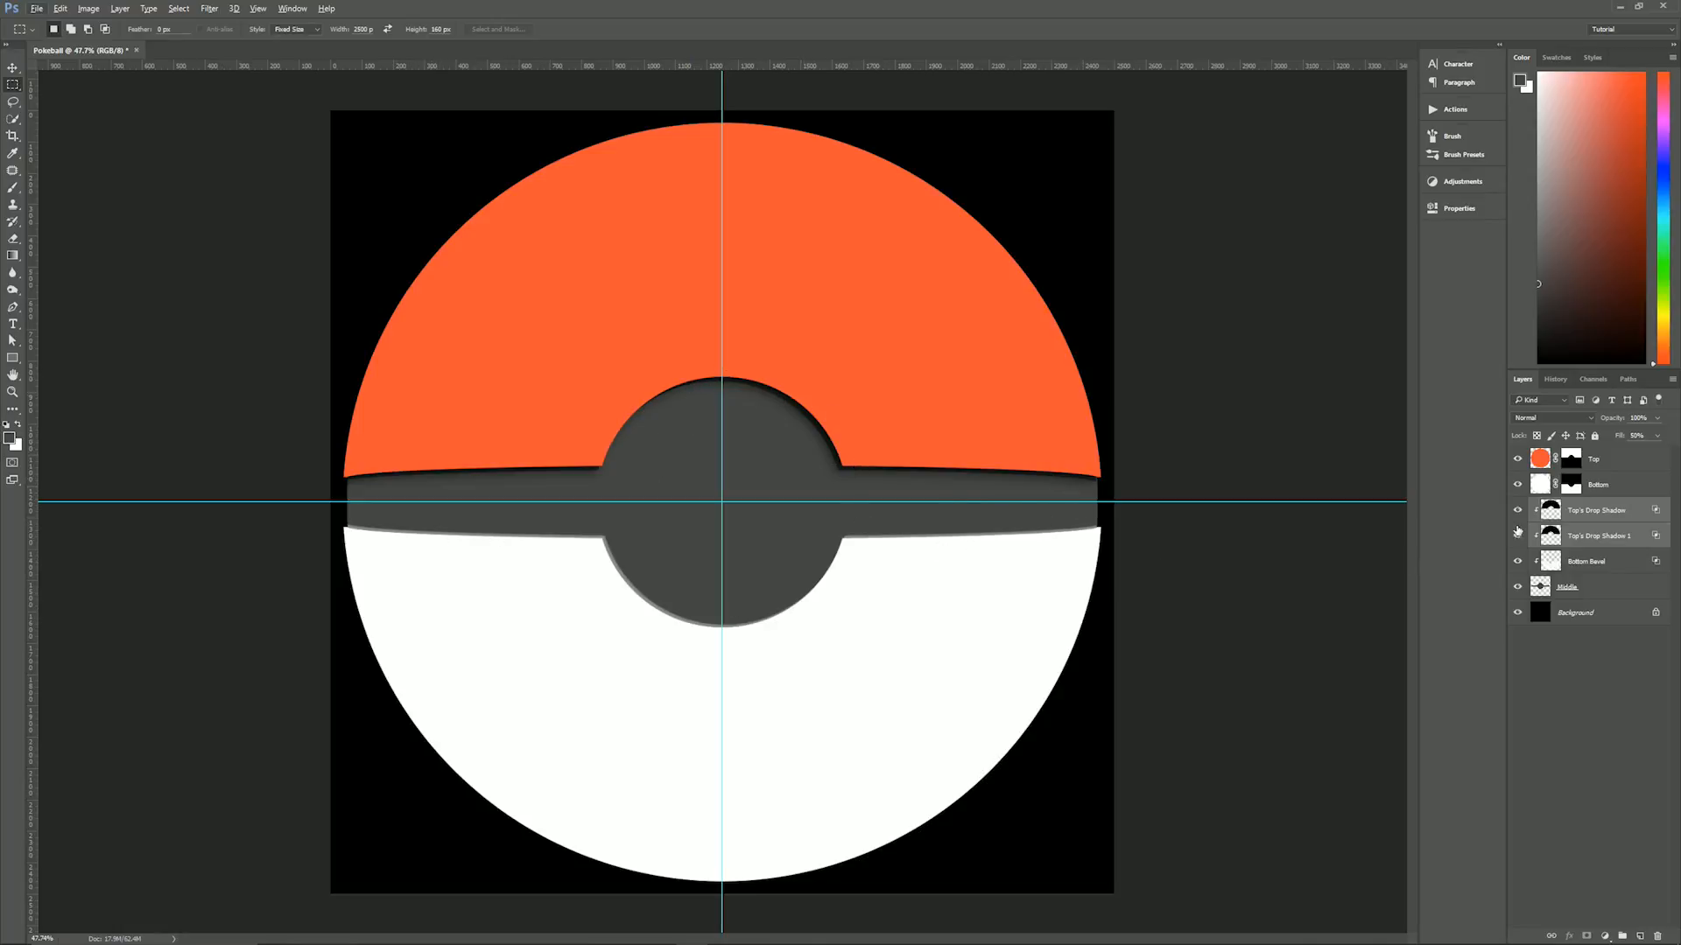
- Add a Gradient Overlay effect to the Bottom layer, keeping the lower half of the ball in view
left_click(1577, 587)
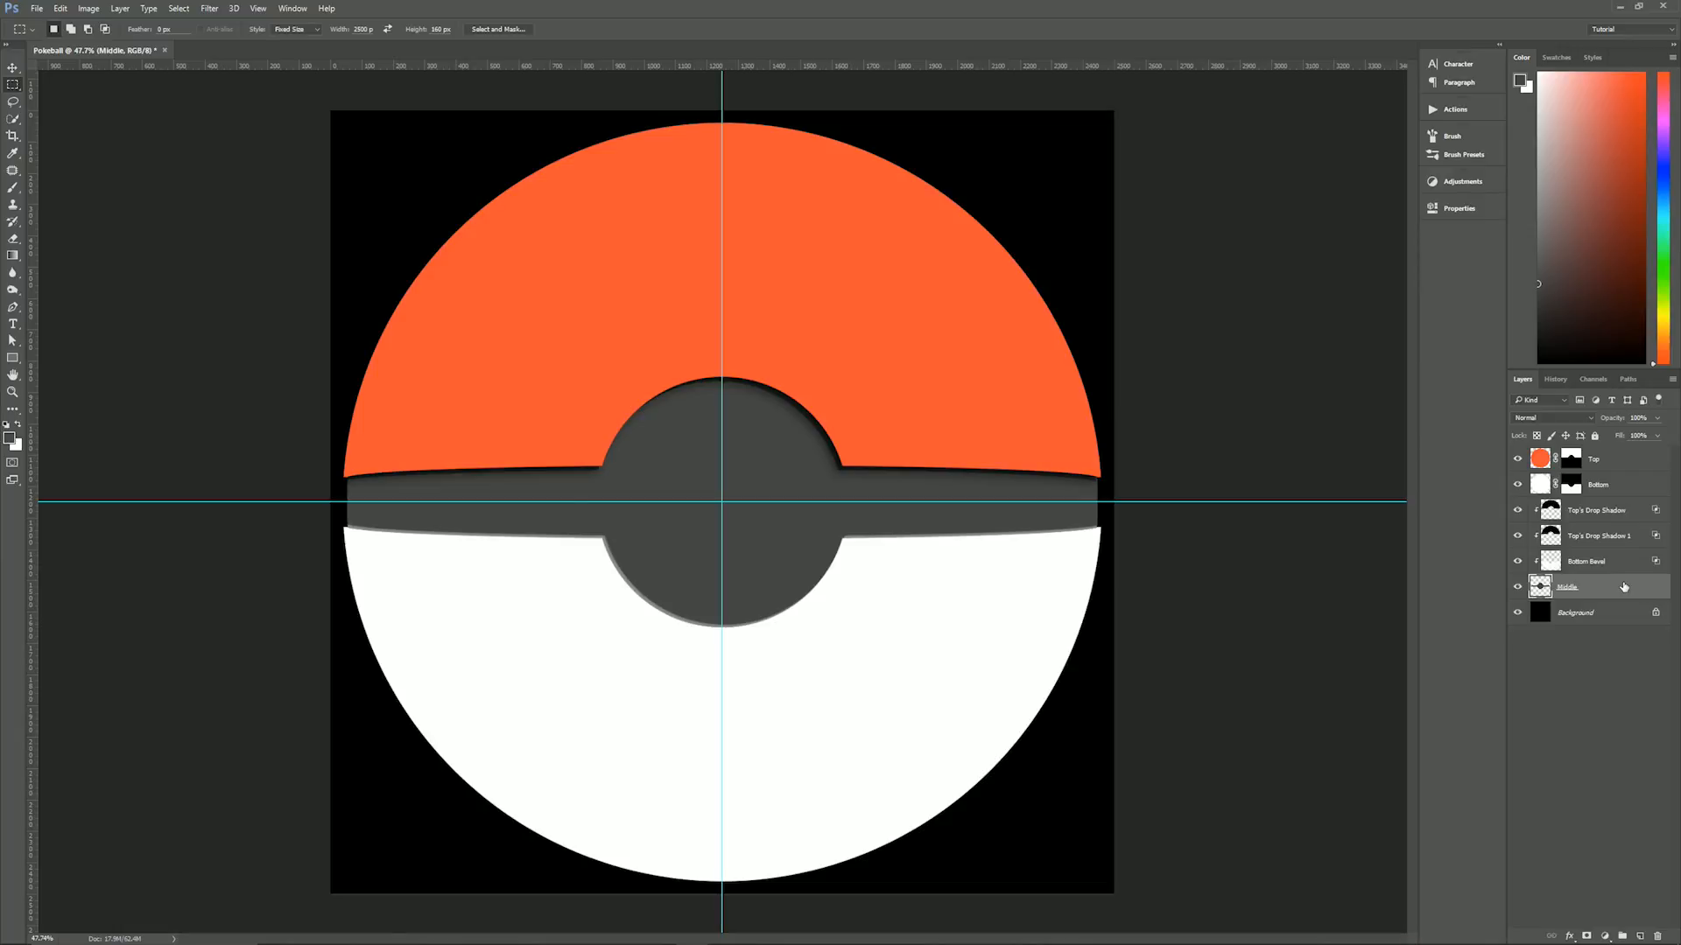
left_click(1609, 488)
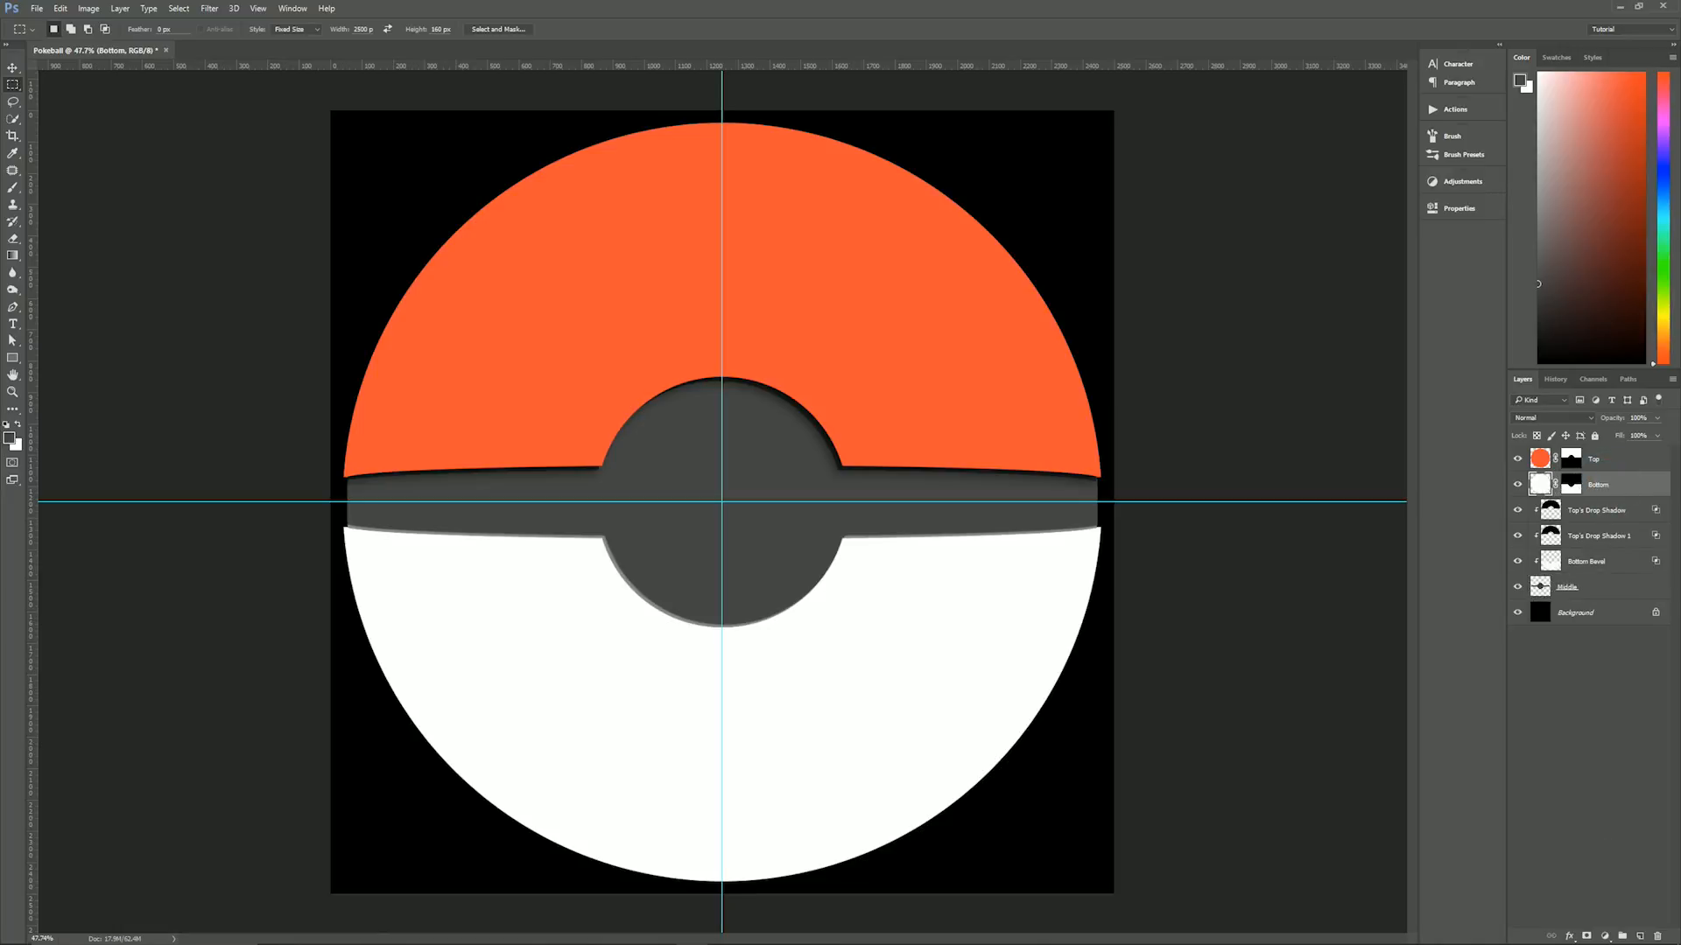
left_click(1569, 935)
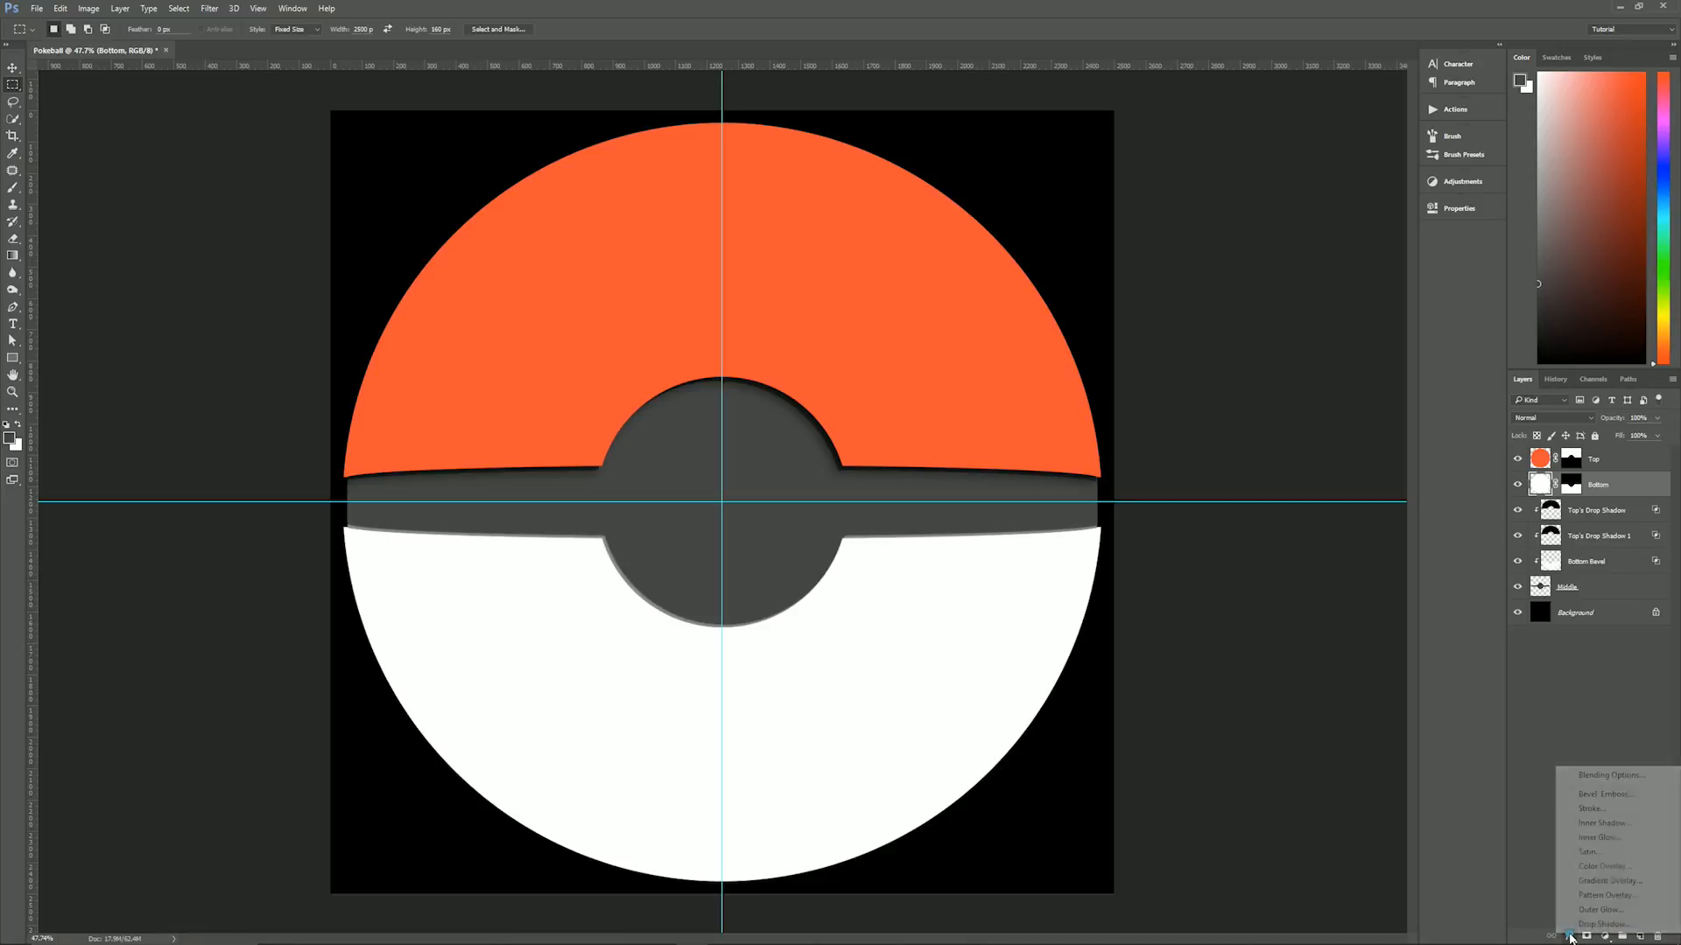
left_click(1609, 881)
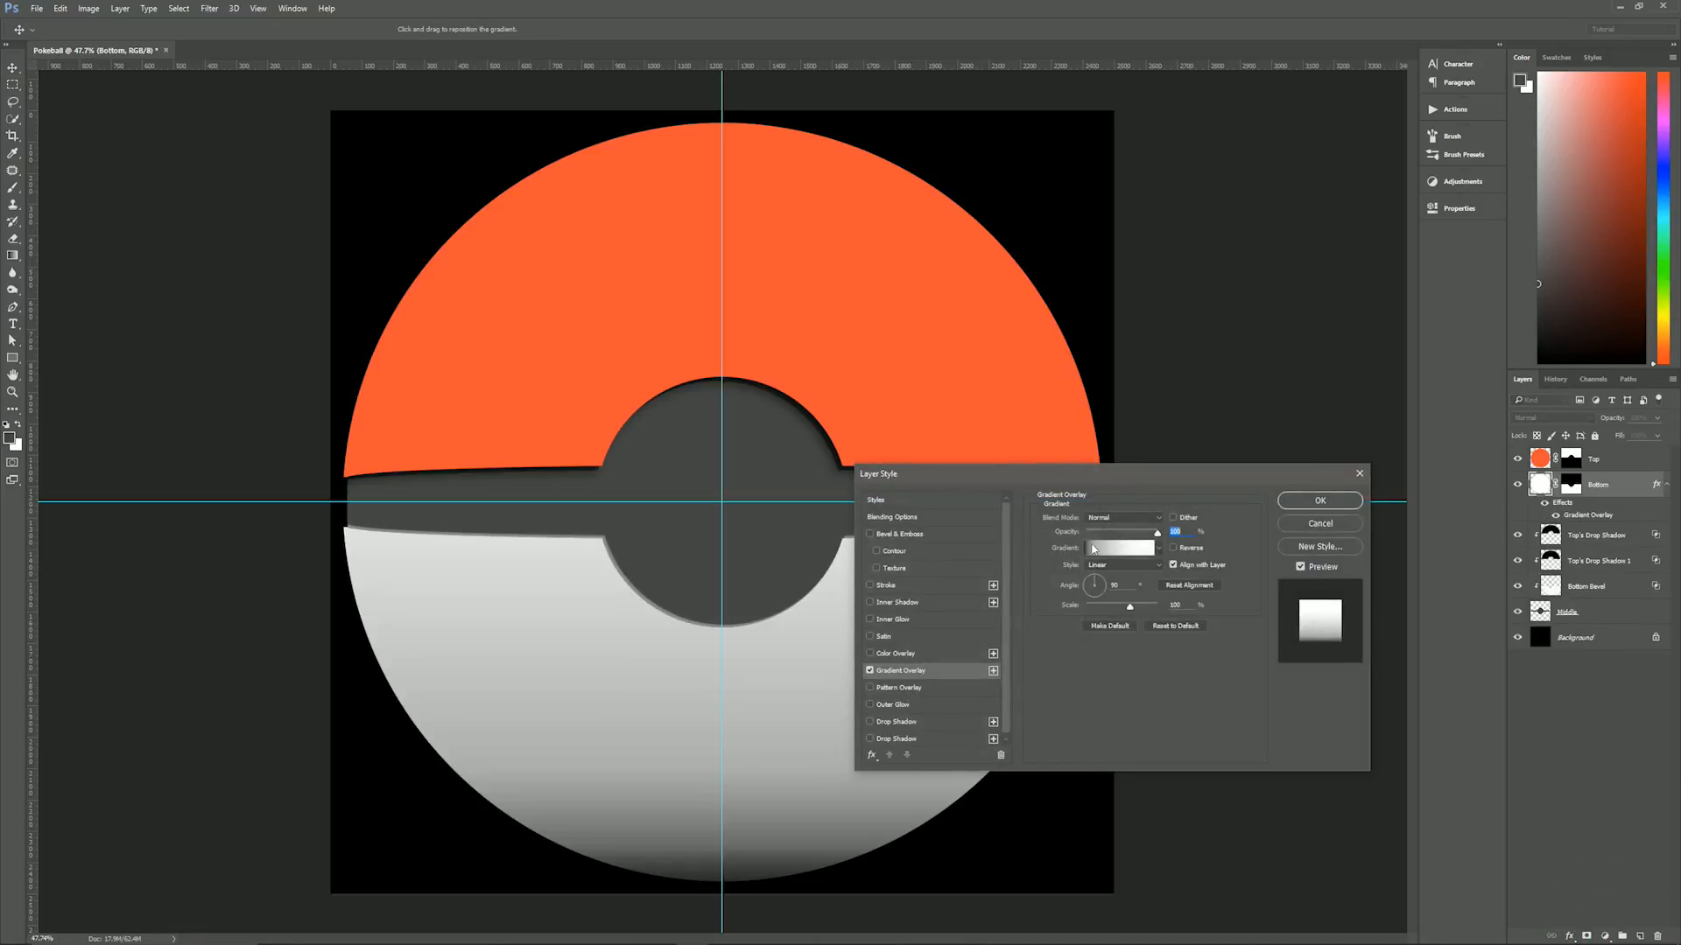
left_click_drag(1059, 488, 1008, 124)
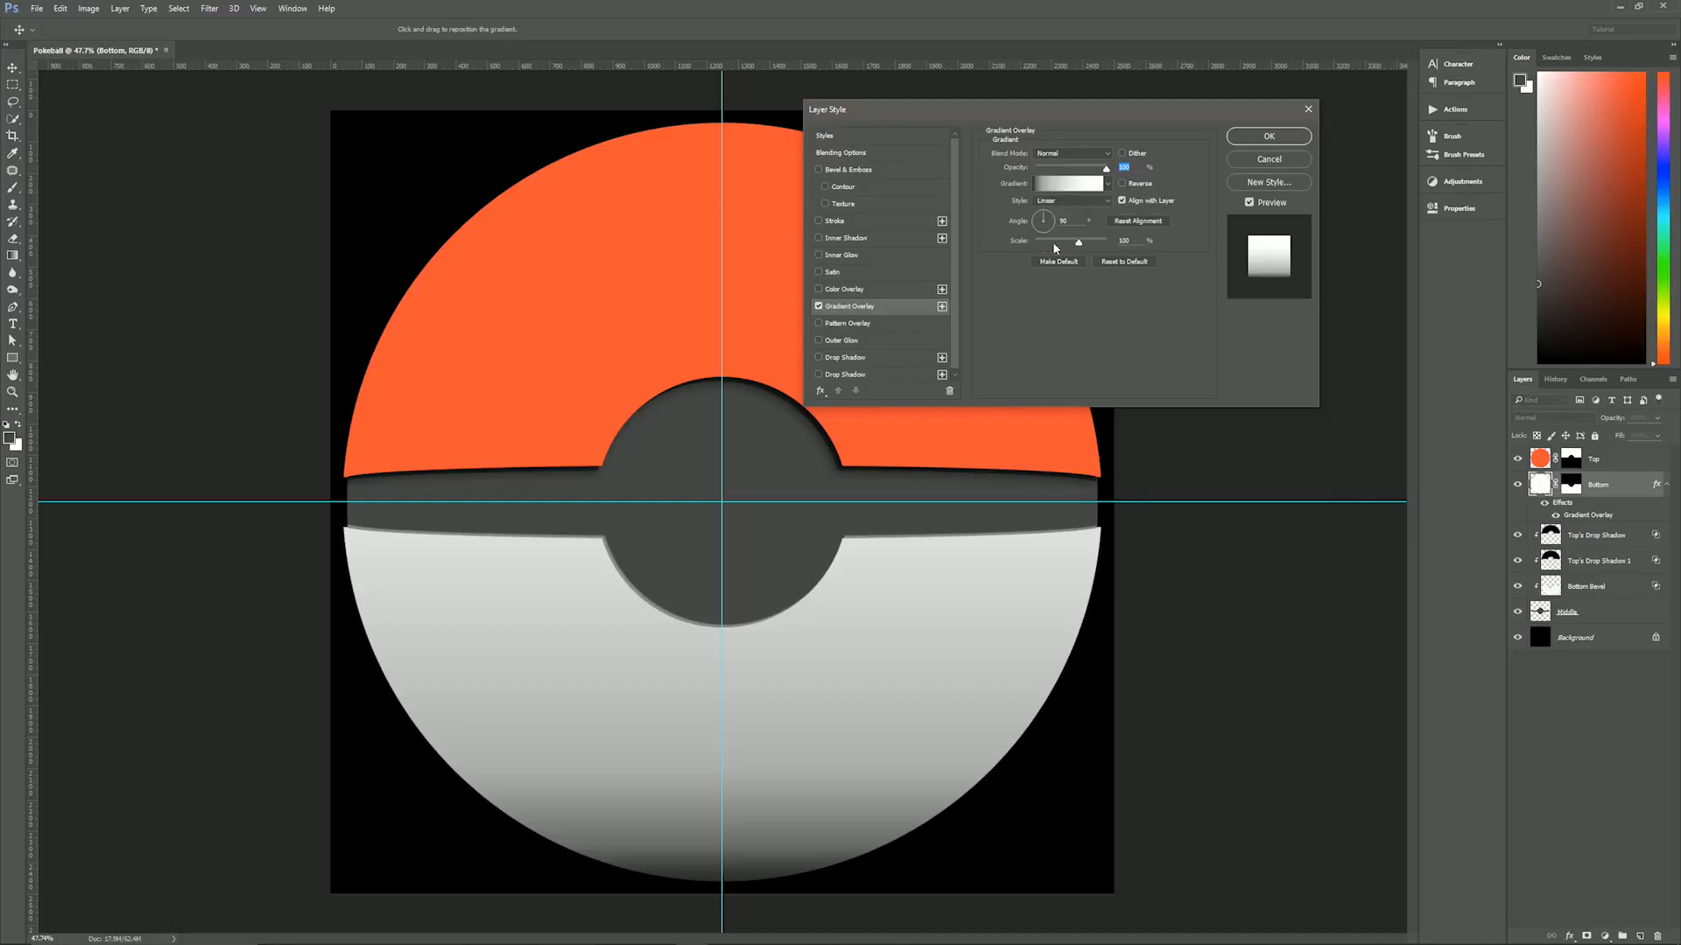
- Open the Bottom layer's overlay gradient for editing and examine the colour of its darkest stop
left_click(1066, 186)
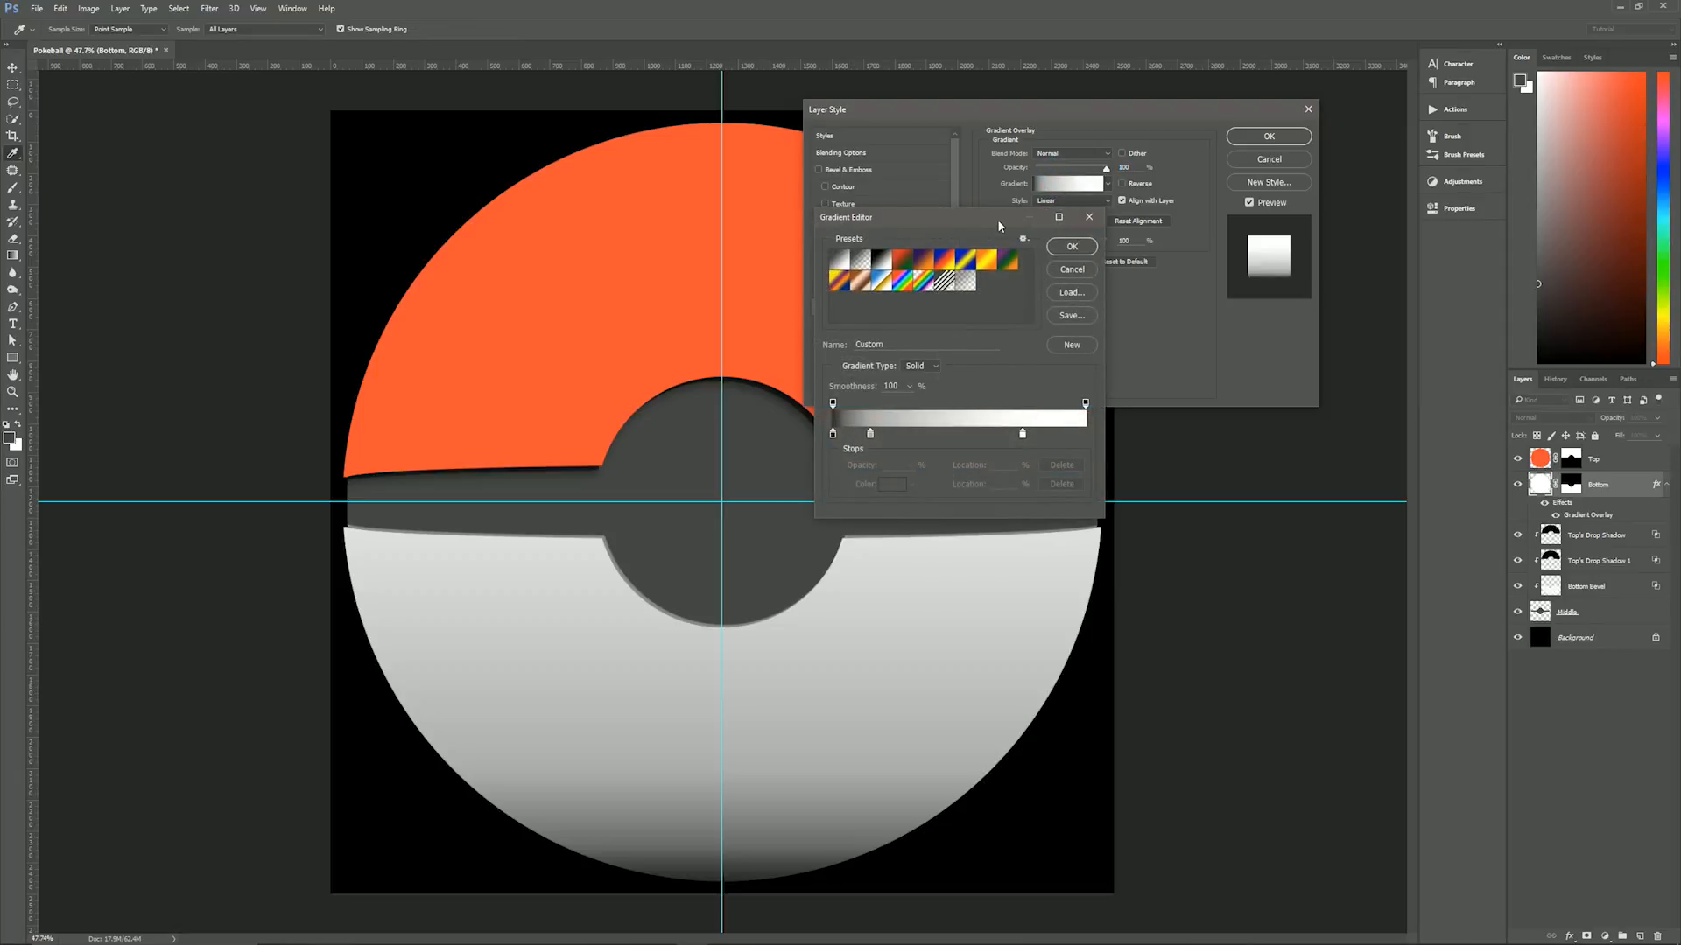
left_click_drag(997, 219, 1174, 474)
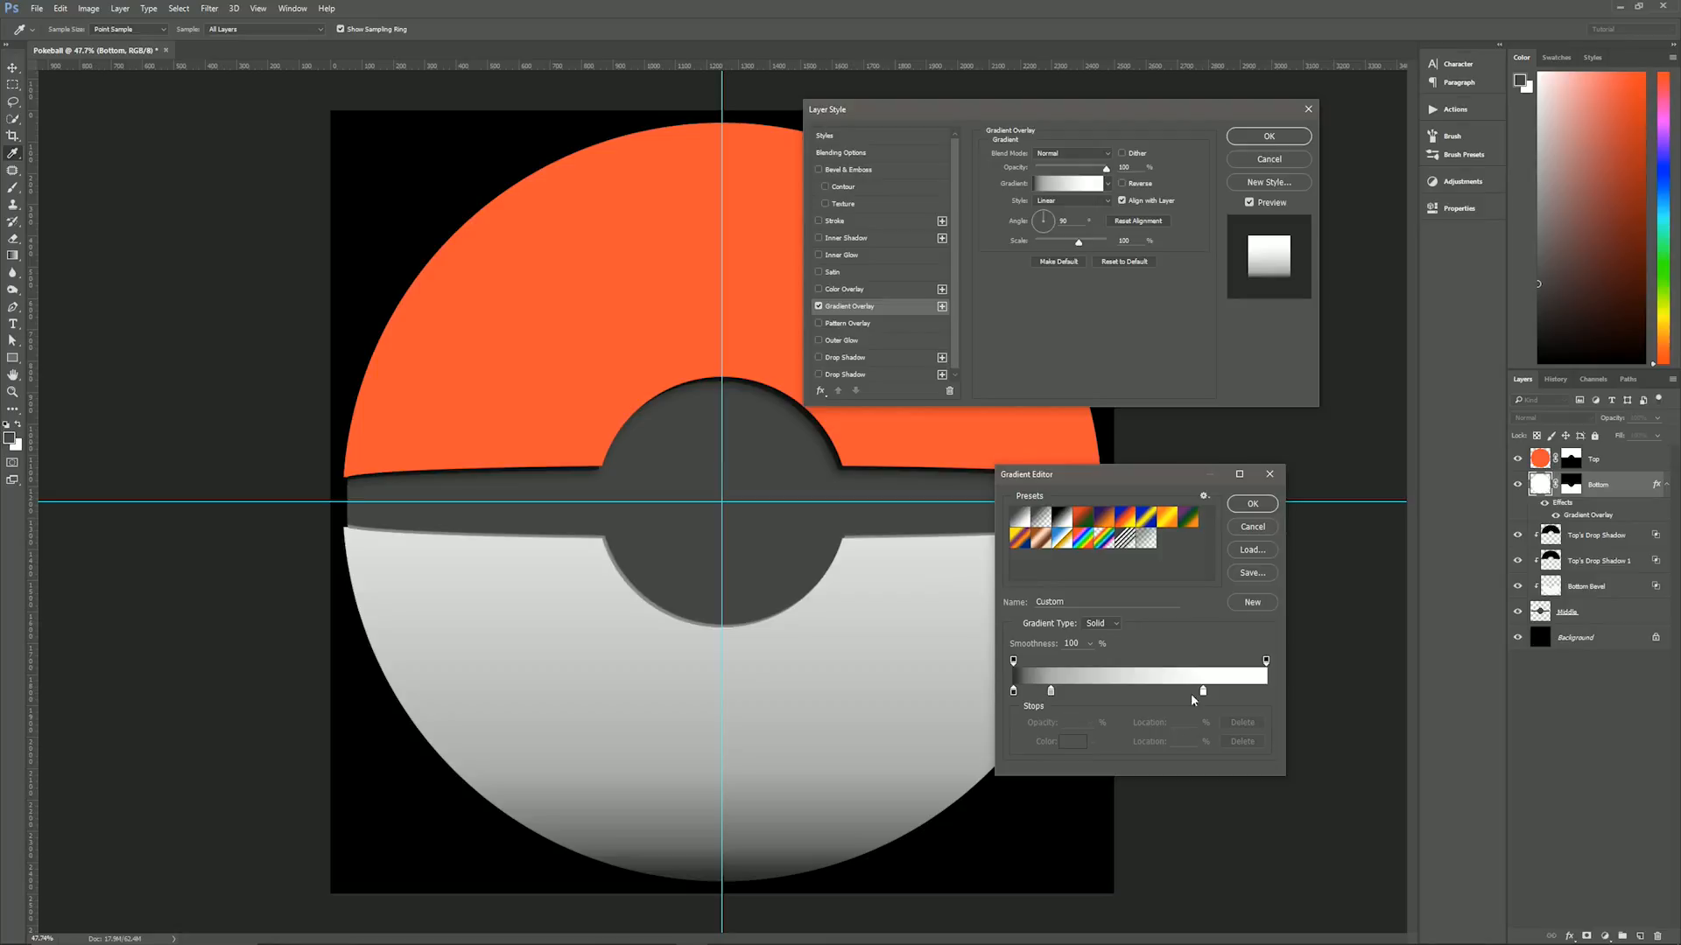
left_click(1014, 692)
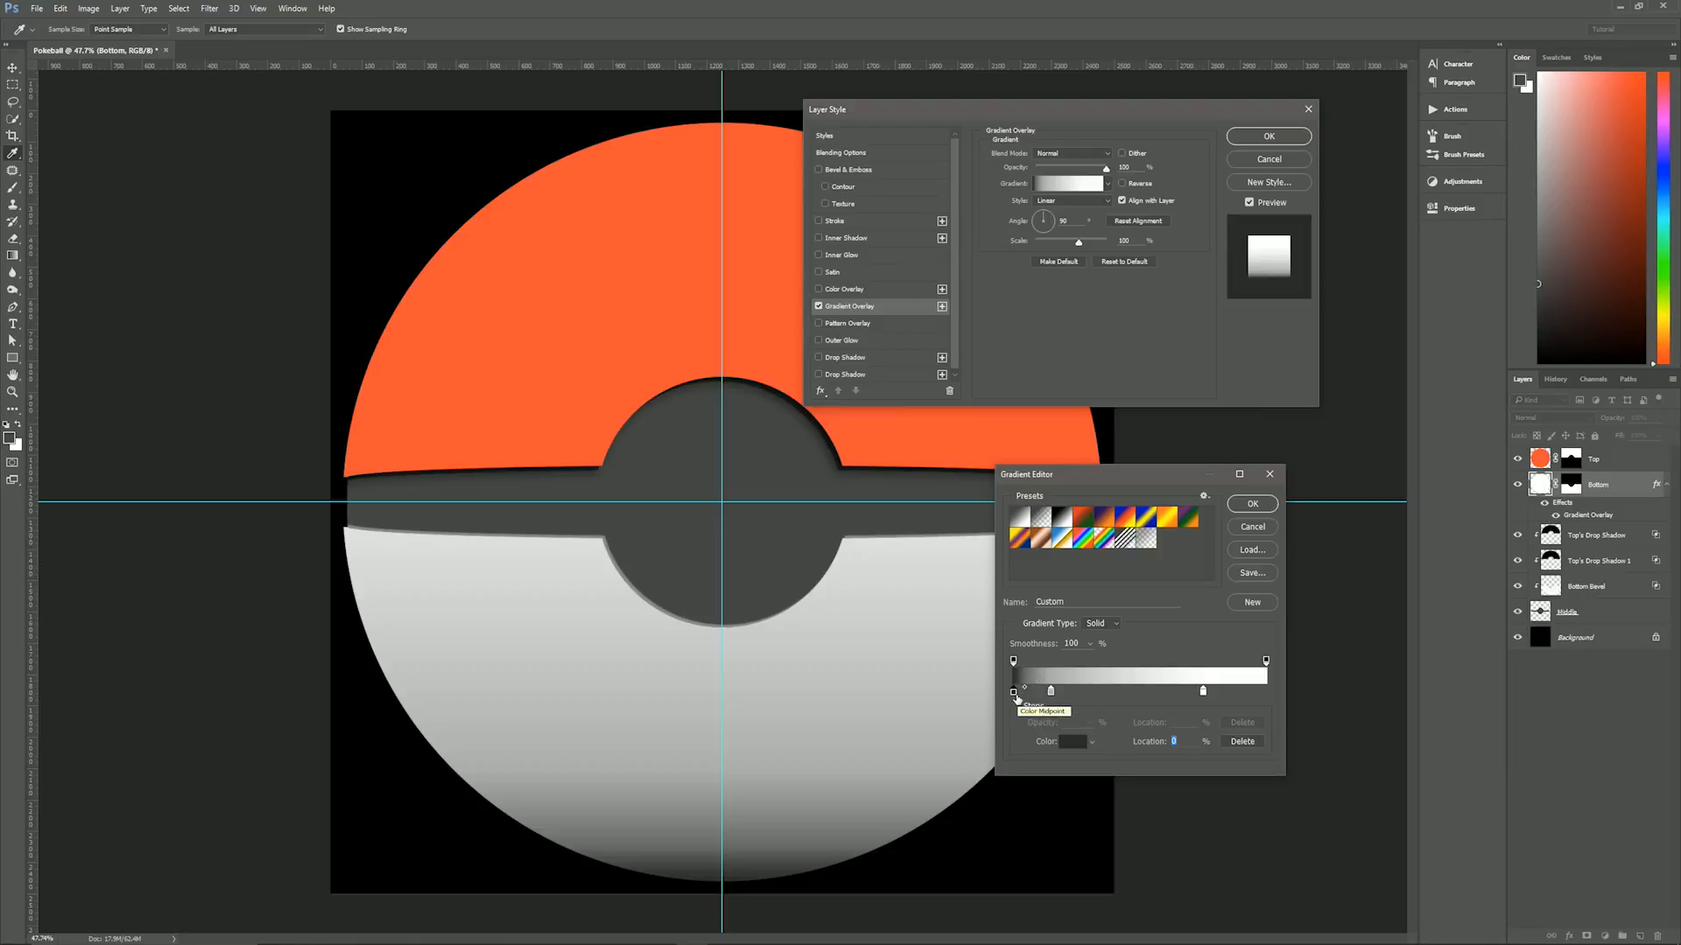
left_click(1076, 744)
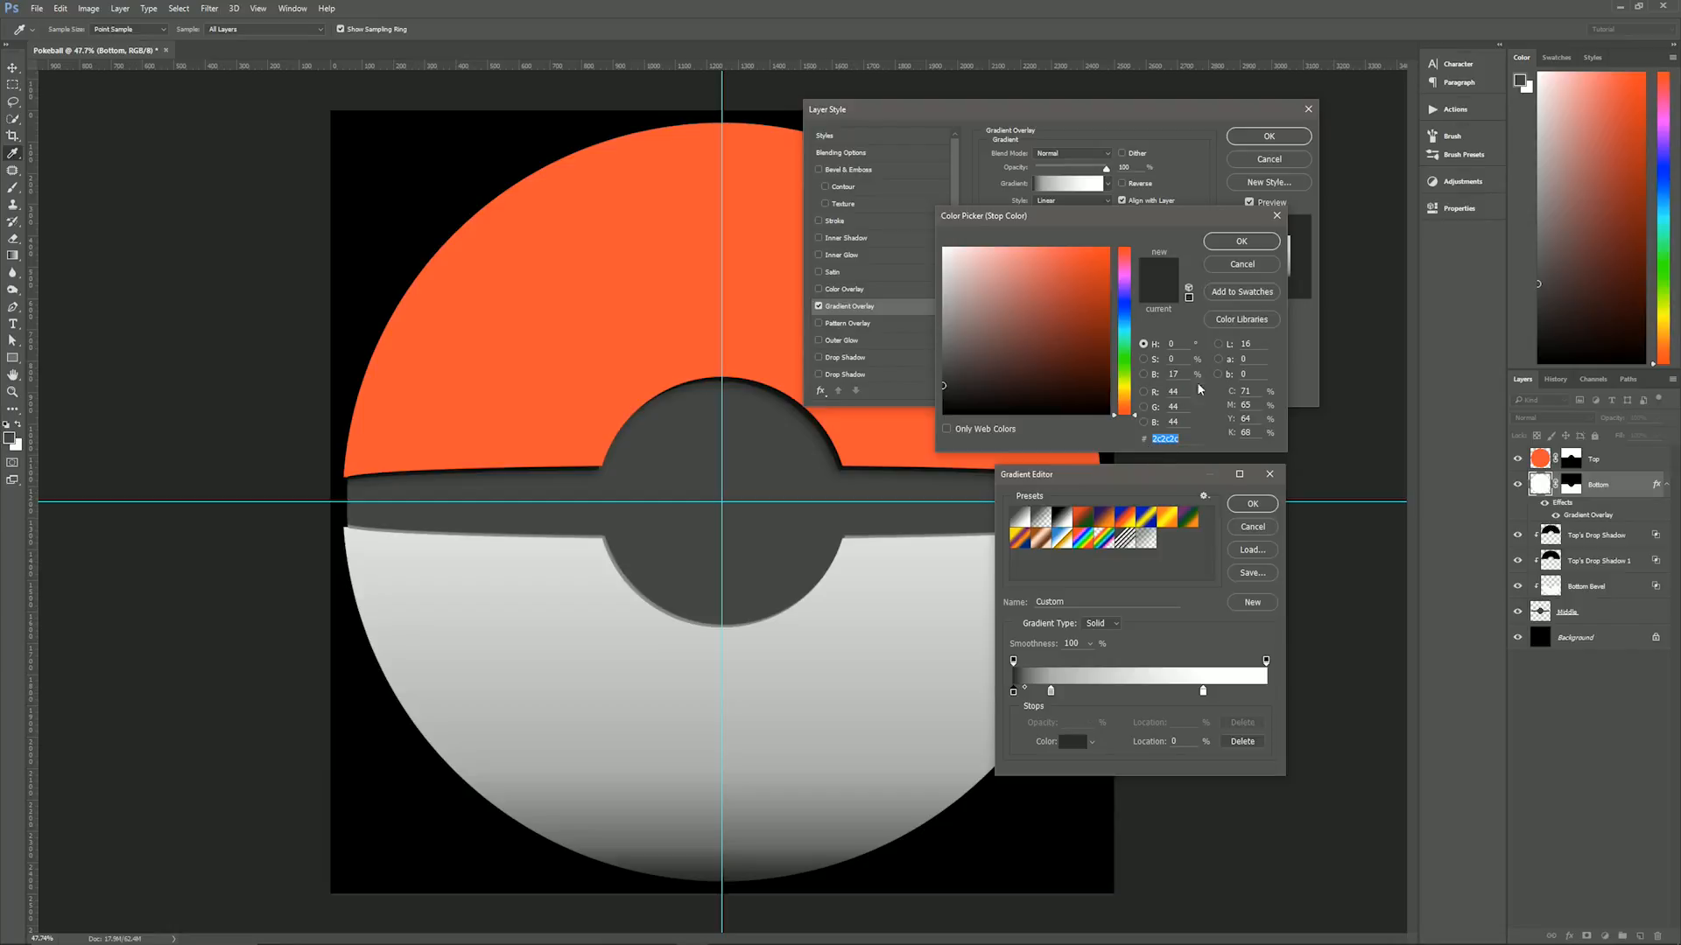
left_click(1253, 267)
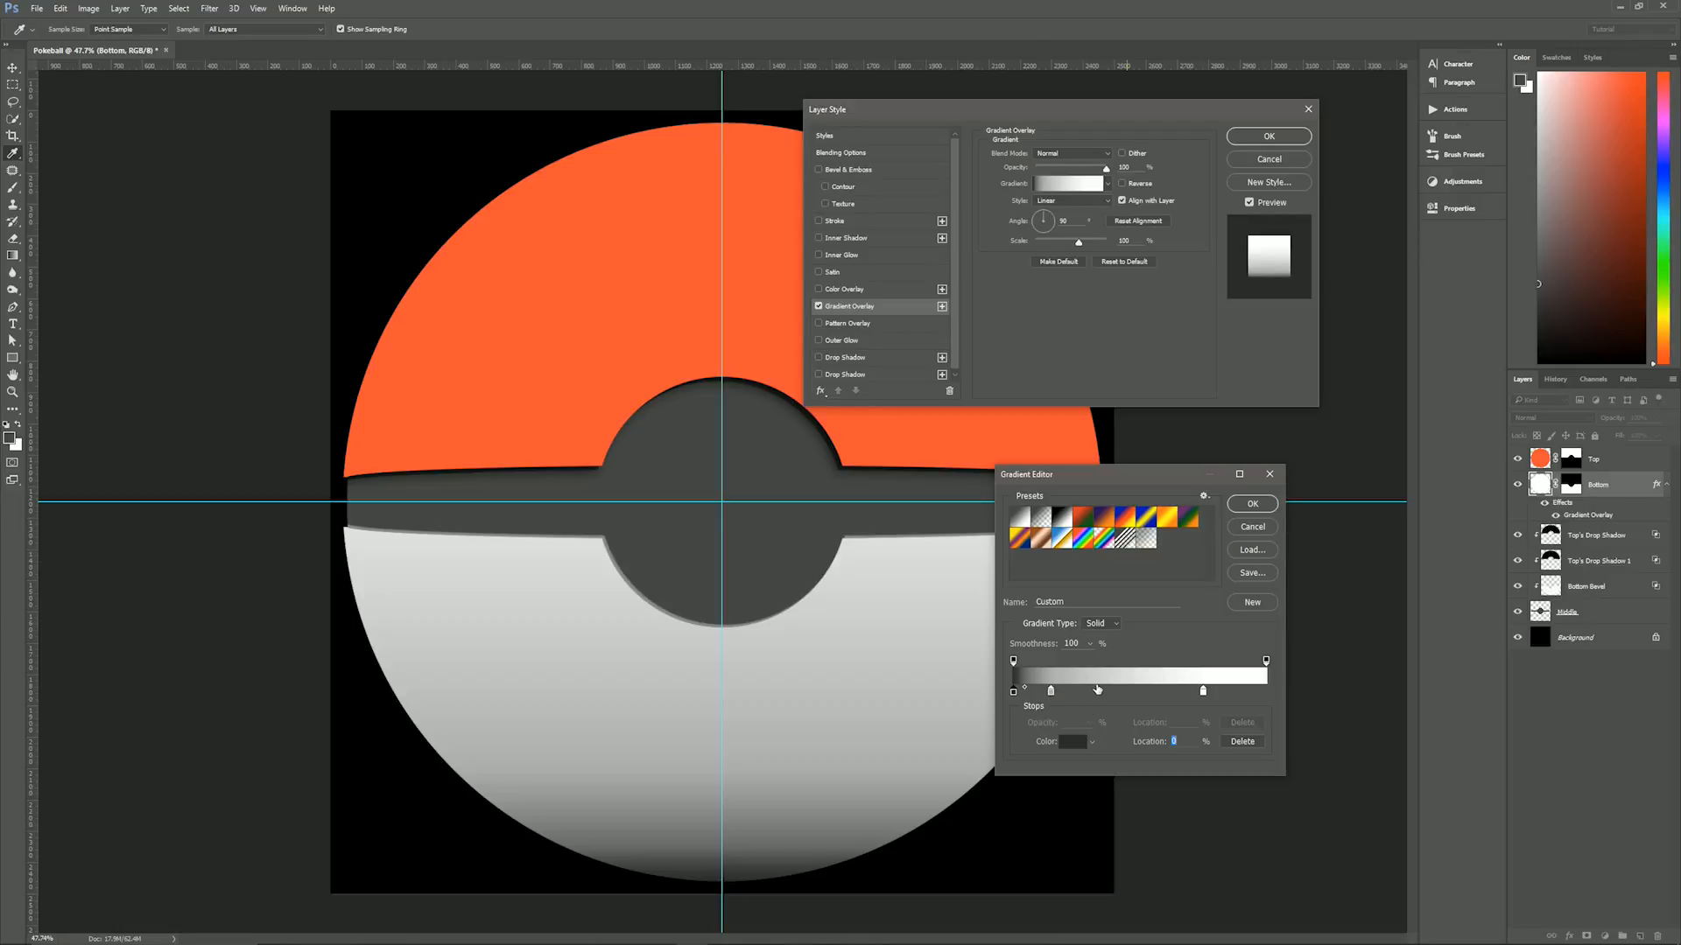
left_click(1097, 691)
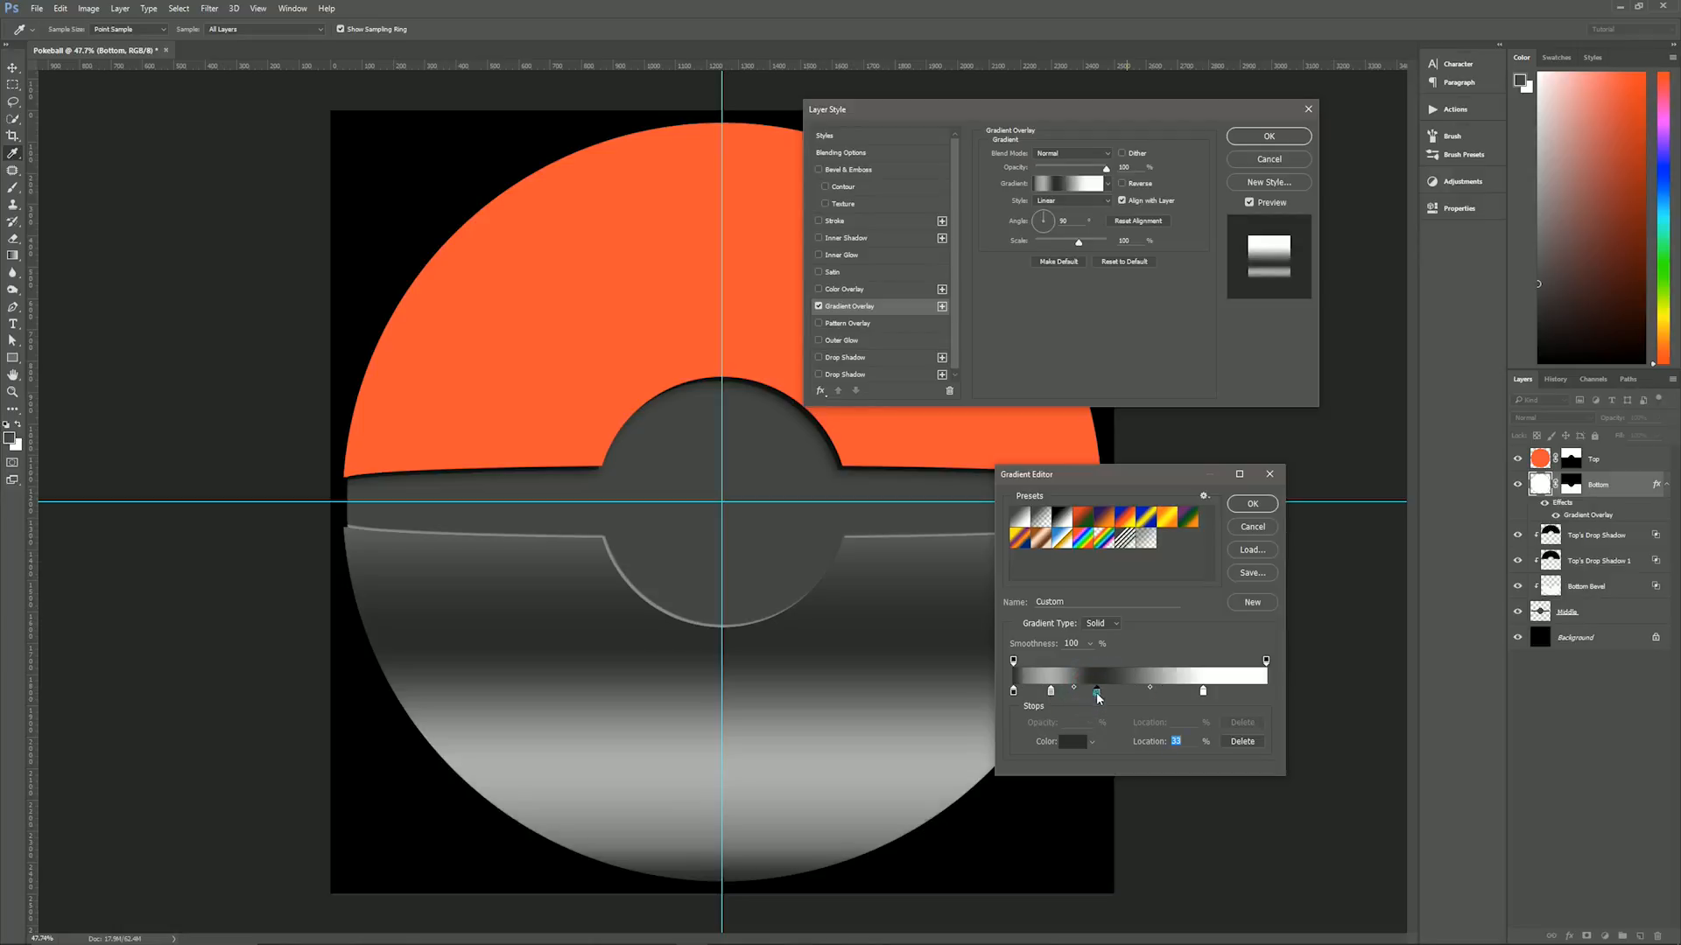
left_click_drag(1101, 694, 1099, 751)
left_click(1089, 693)
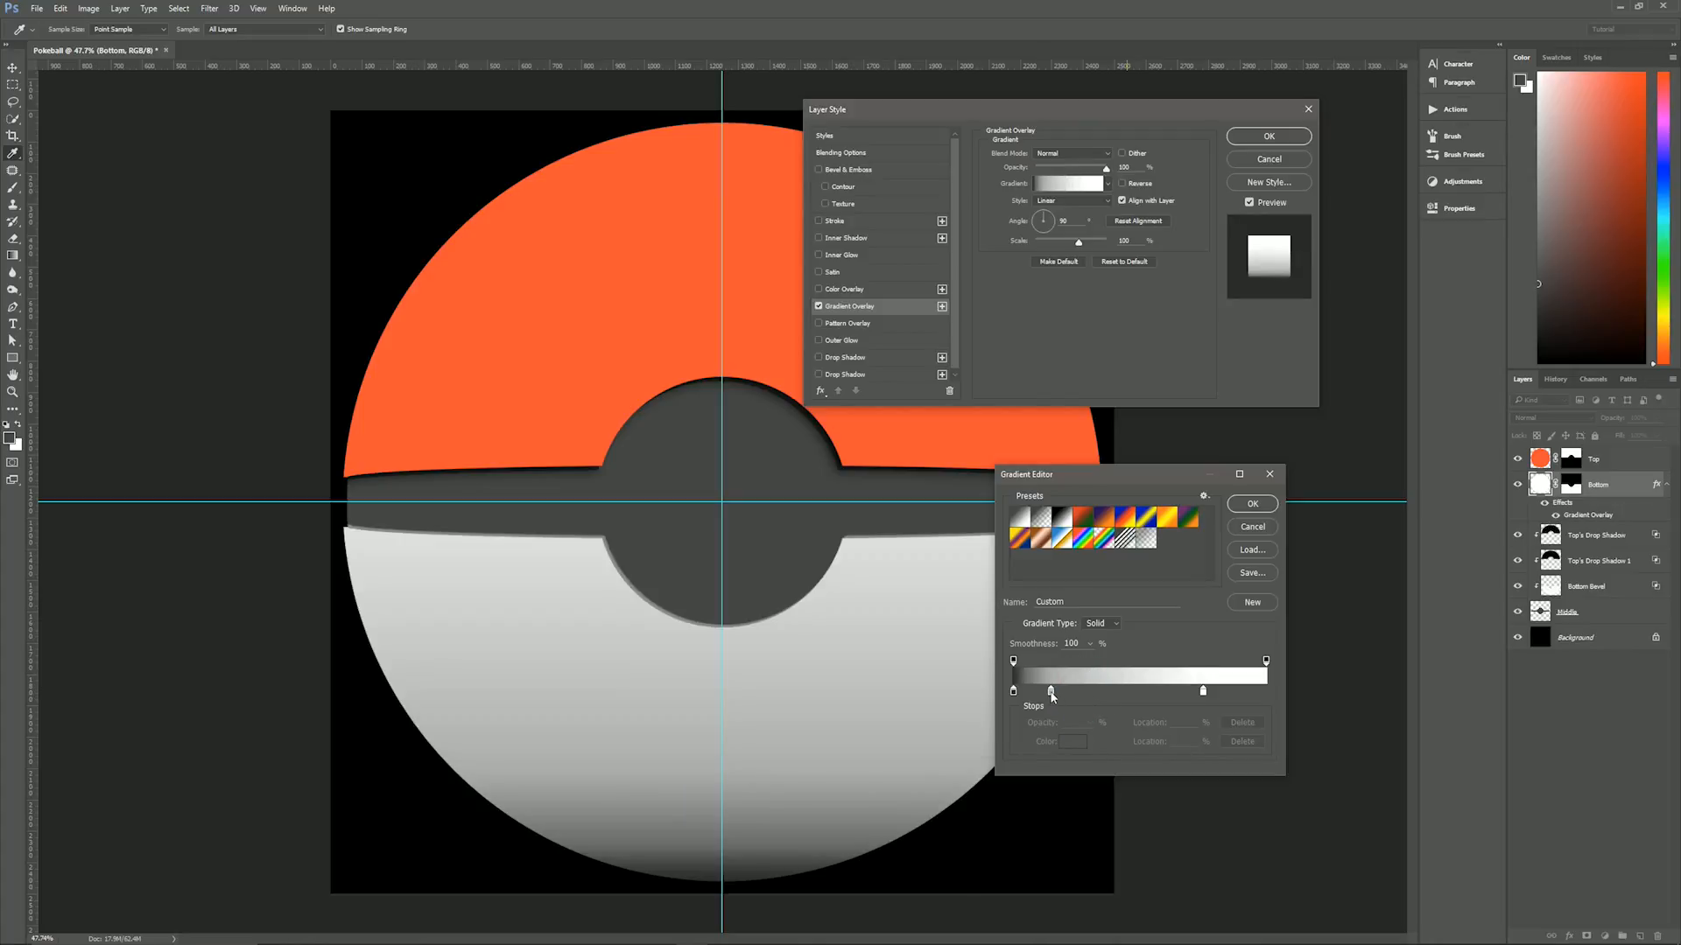
- Examine the colours and locations of the gradient's grey and white stops and the midpoint between the two darkest stops
left_click(1051, 693)
left_click(1071, 743)
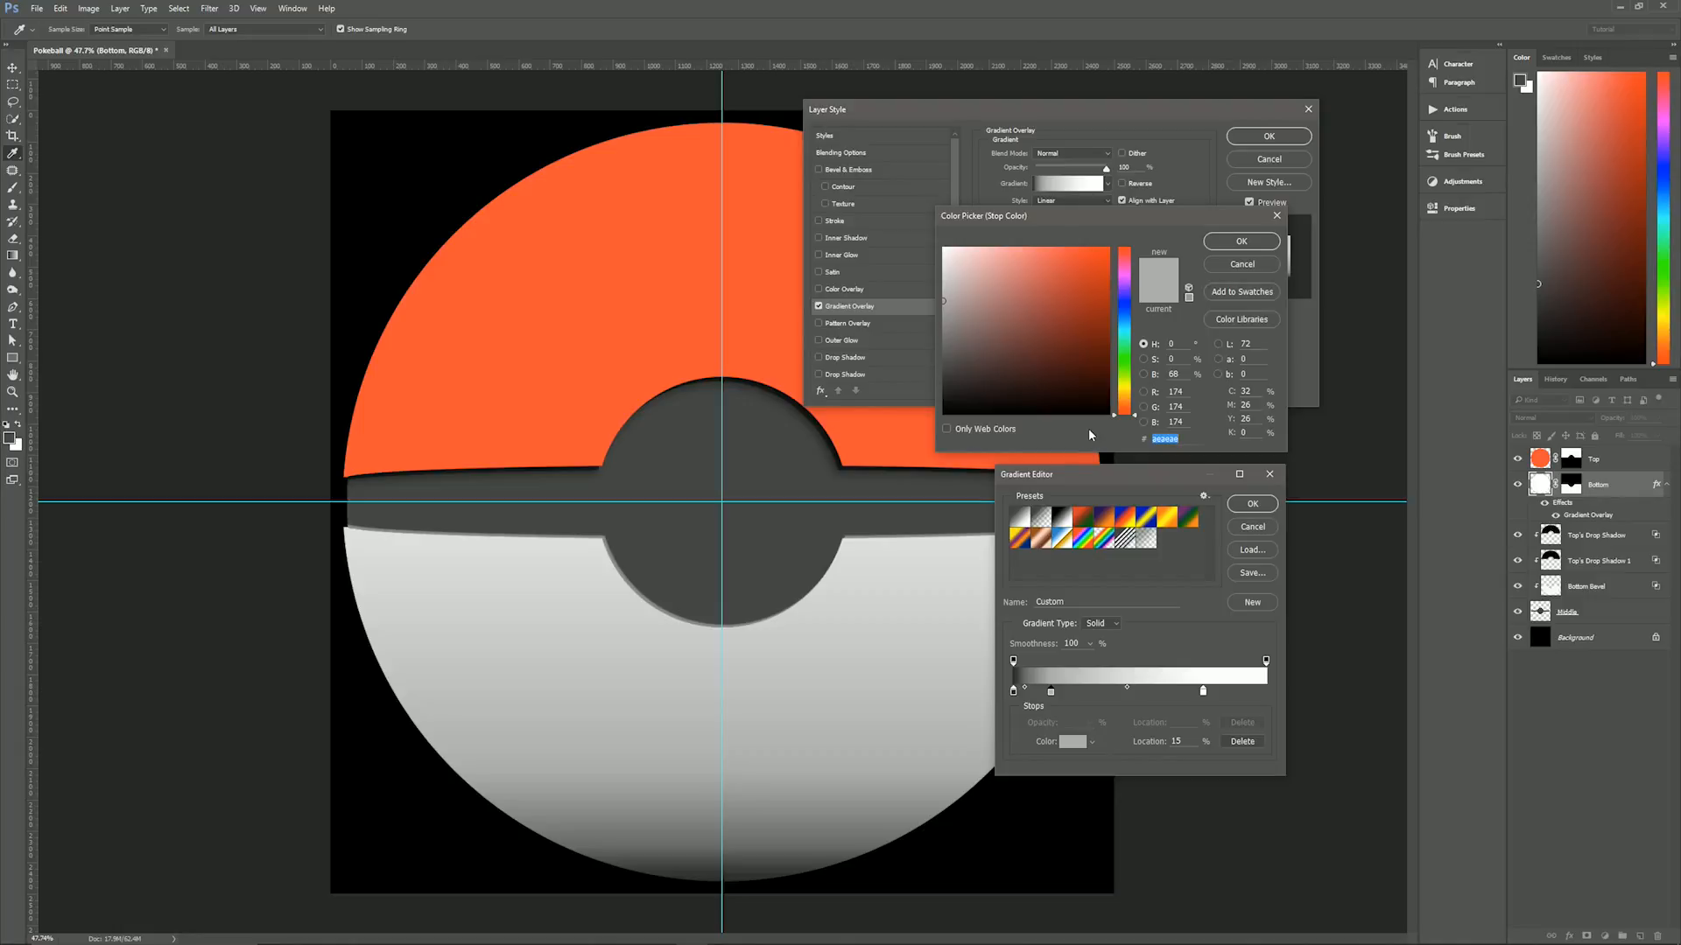
left_click(1243, 263)
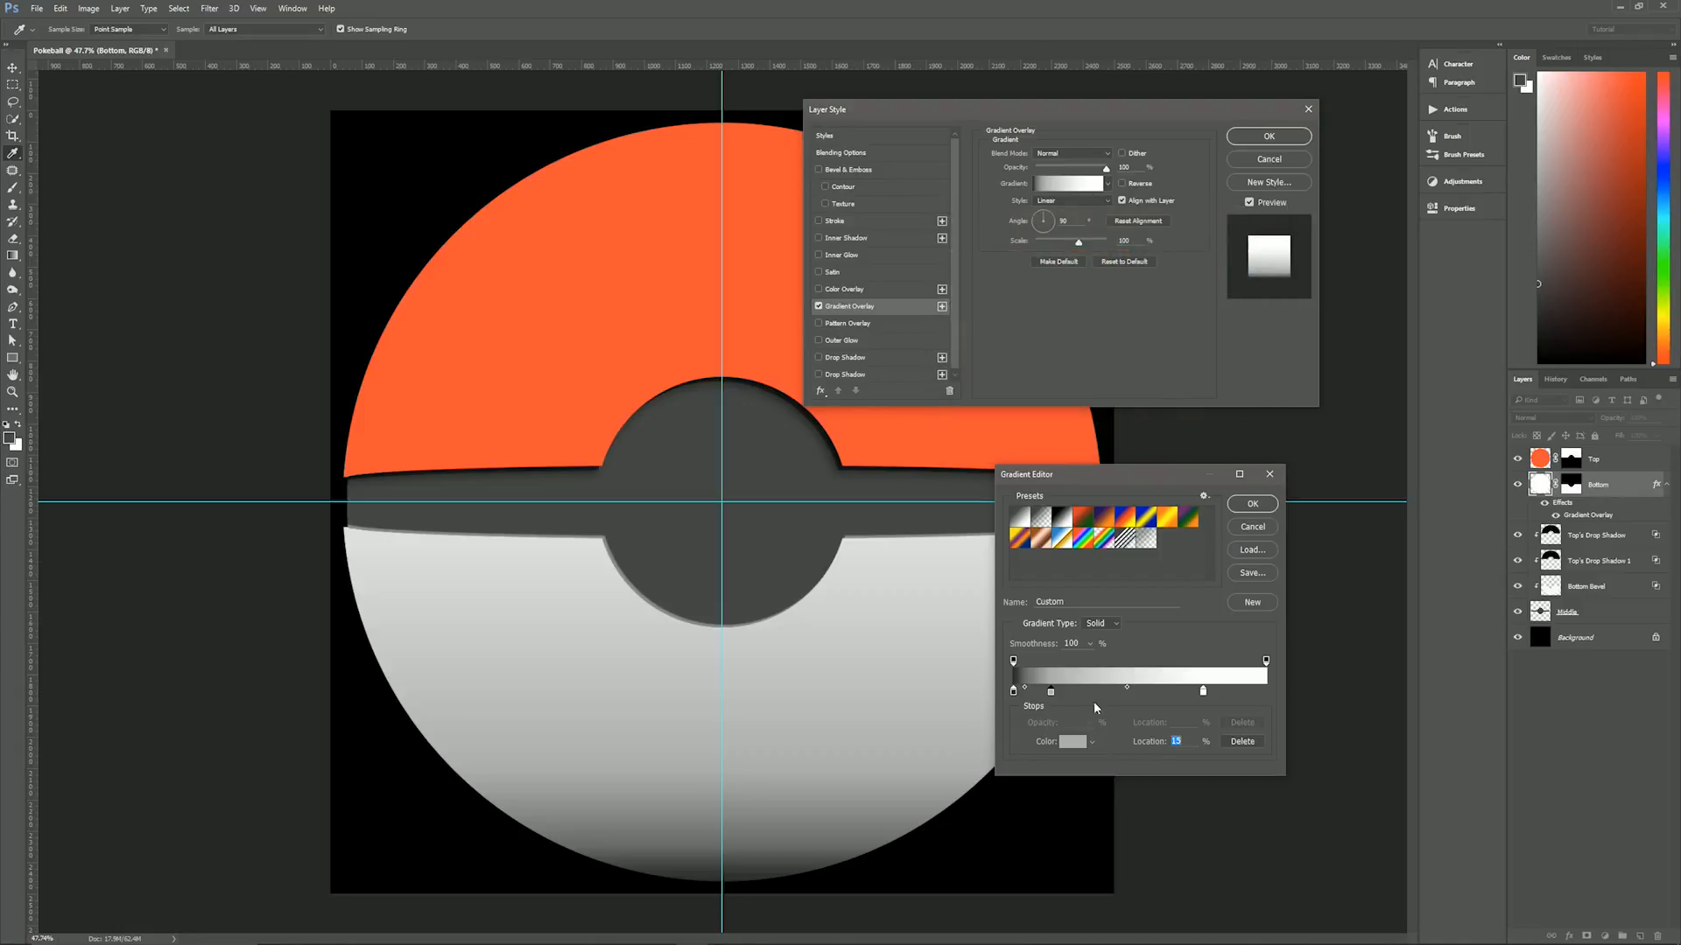
left_click(1025, 688)
left_click_drag(1169, 742, 1188, 741)
left_click(1203, 692)
left_click(1073, 747)
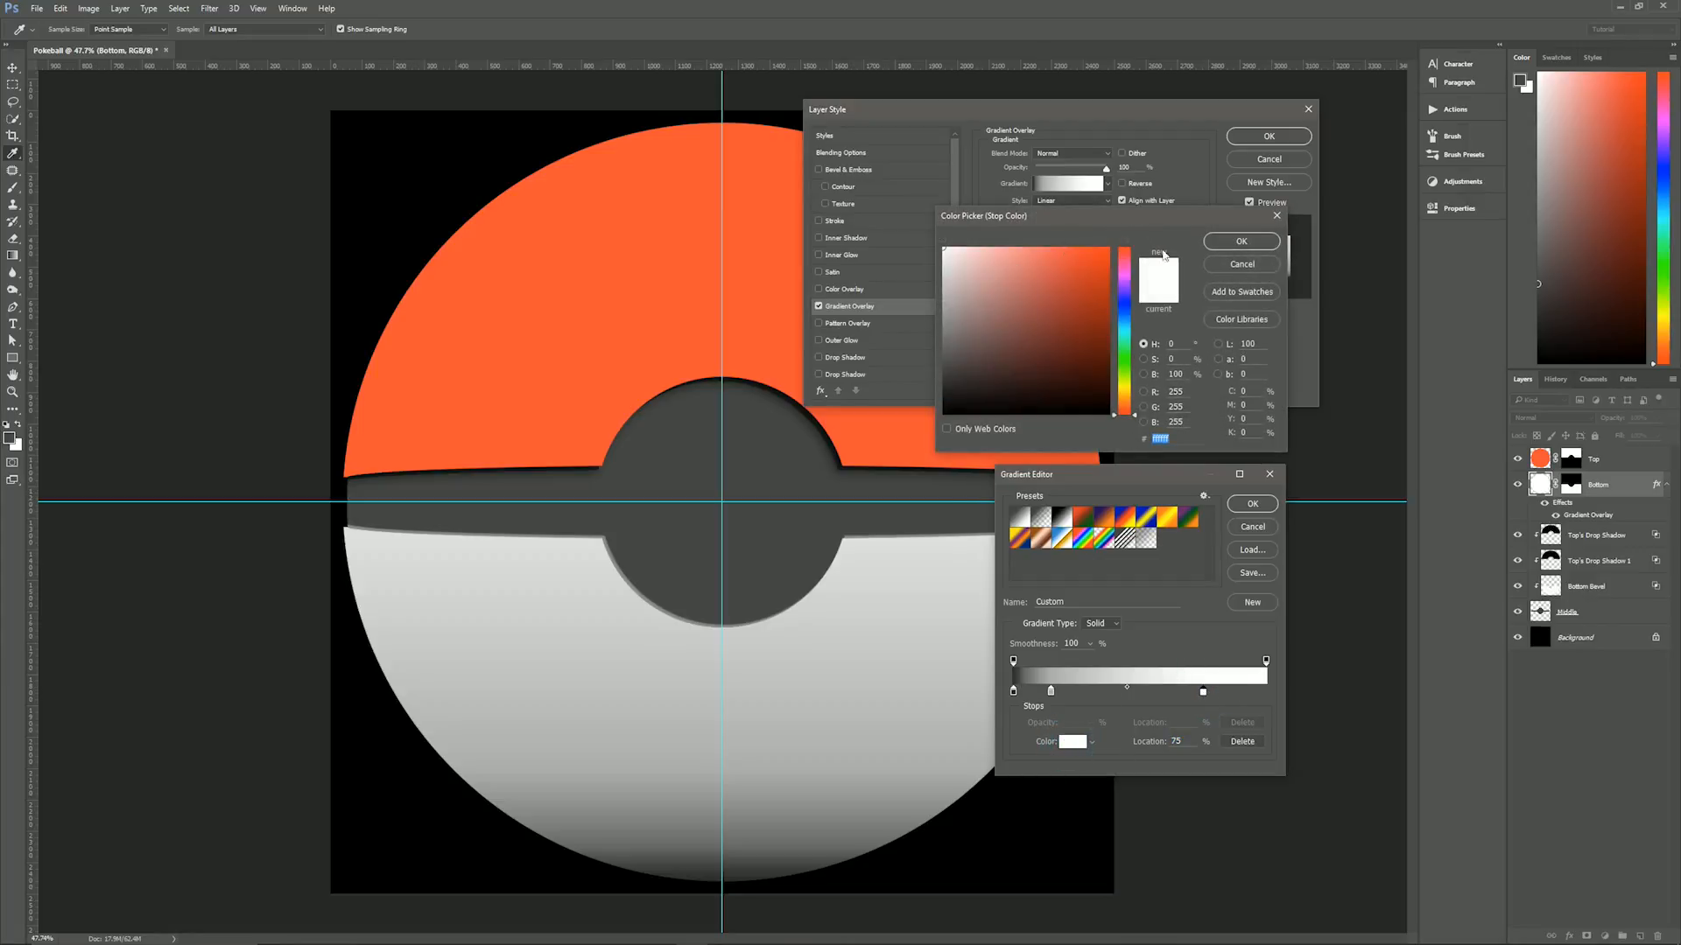
left_click(1242, 264)
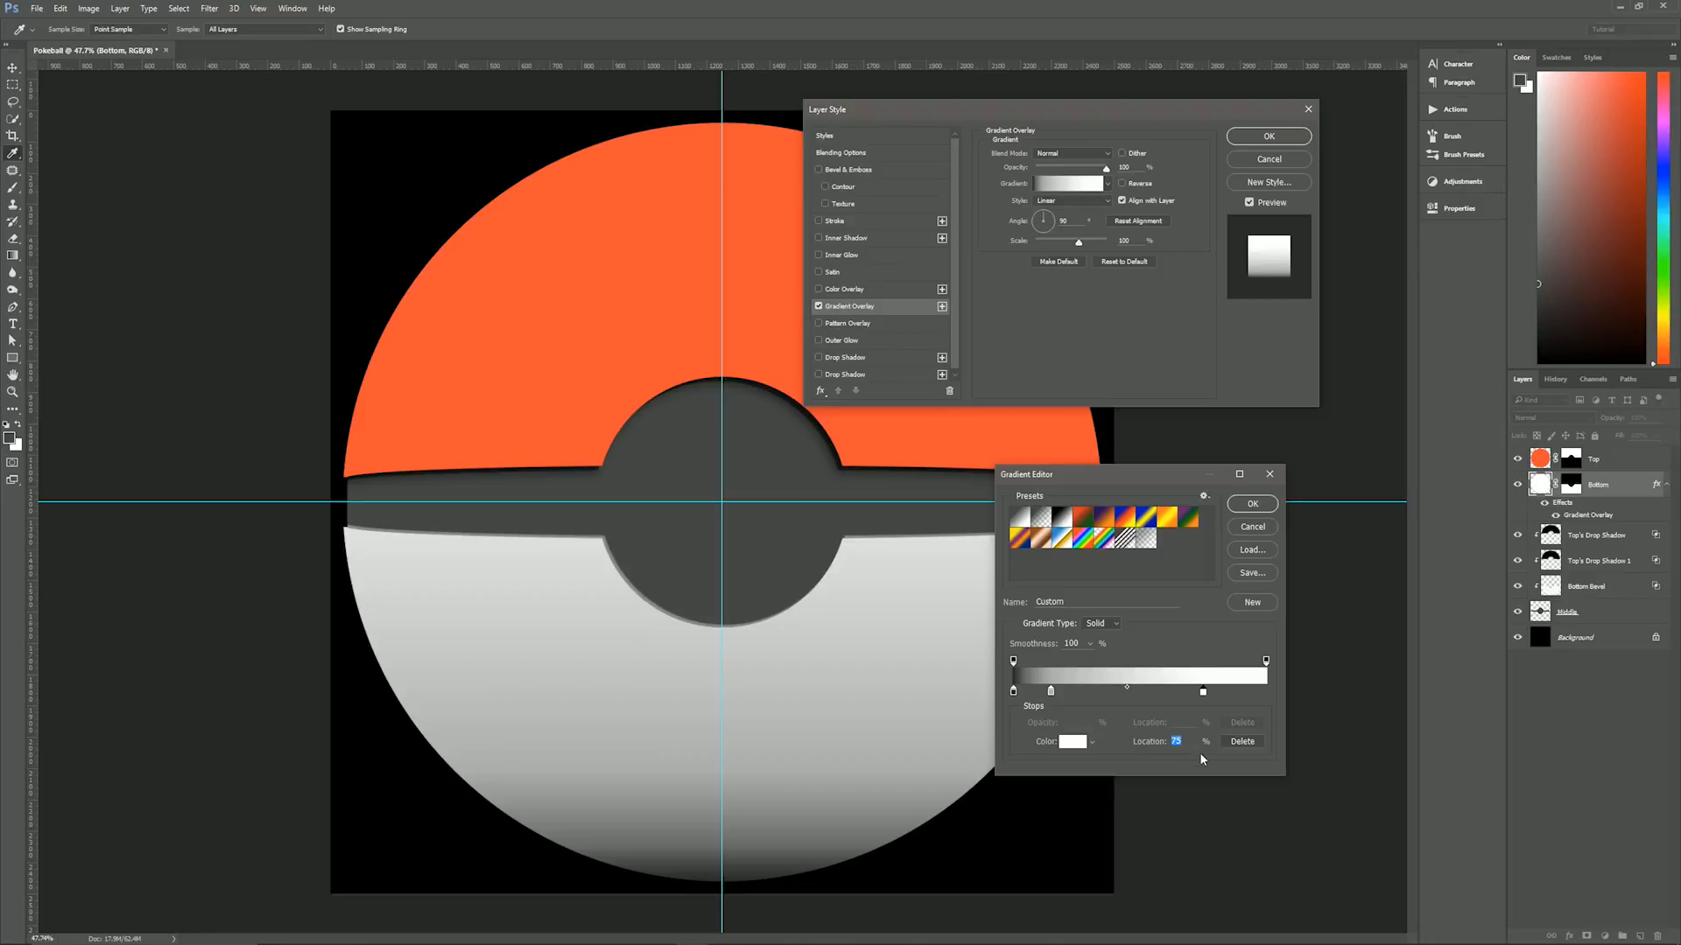
- Apply the Bottom layer's Gradient Overlay and collapse the layer's effects list
left_click(1252, 503)
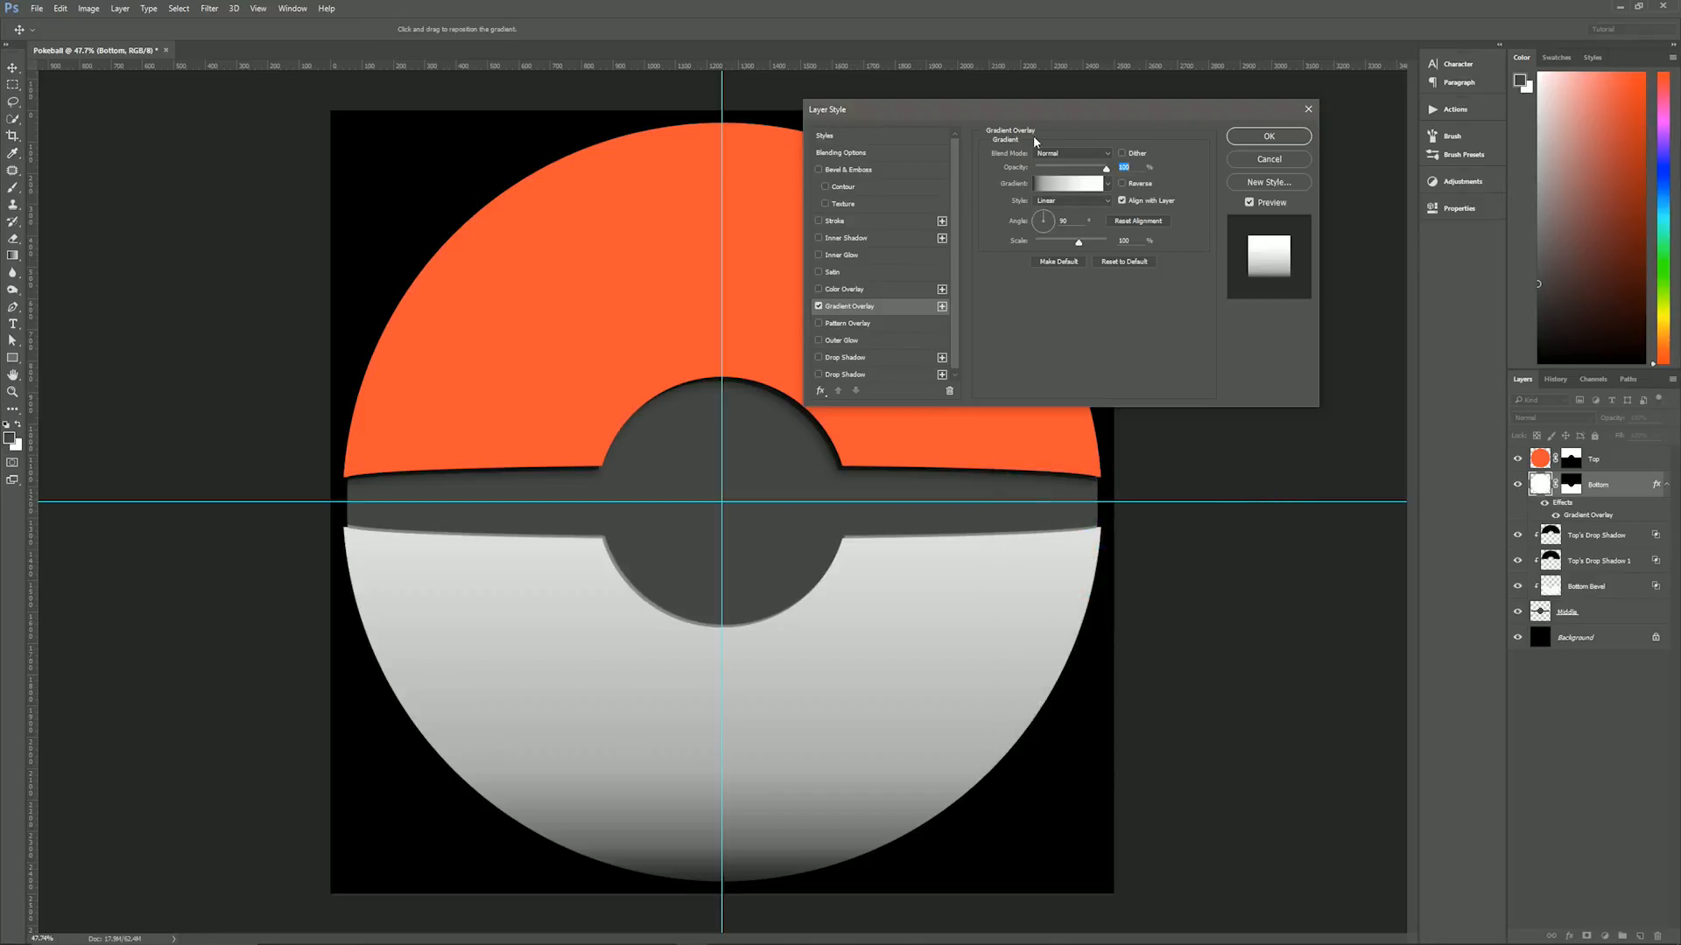
left_click(1266, 137)
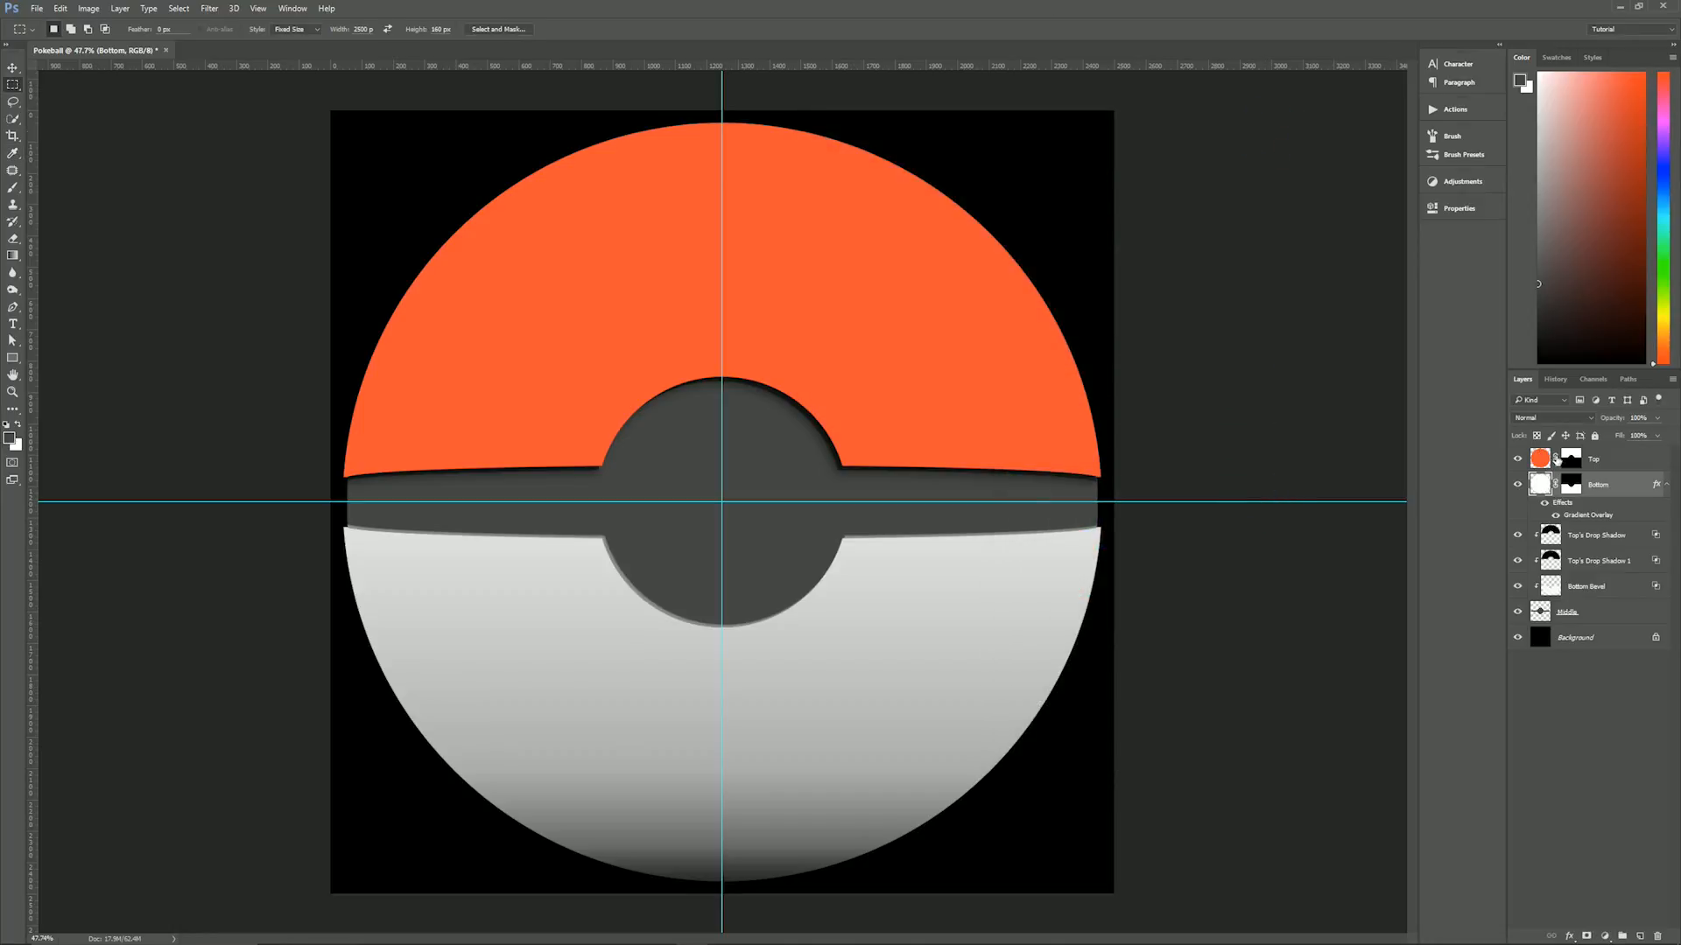
left_click(1667, 484)
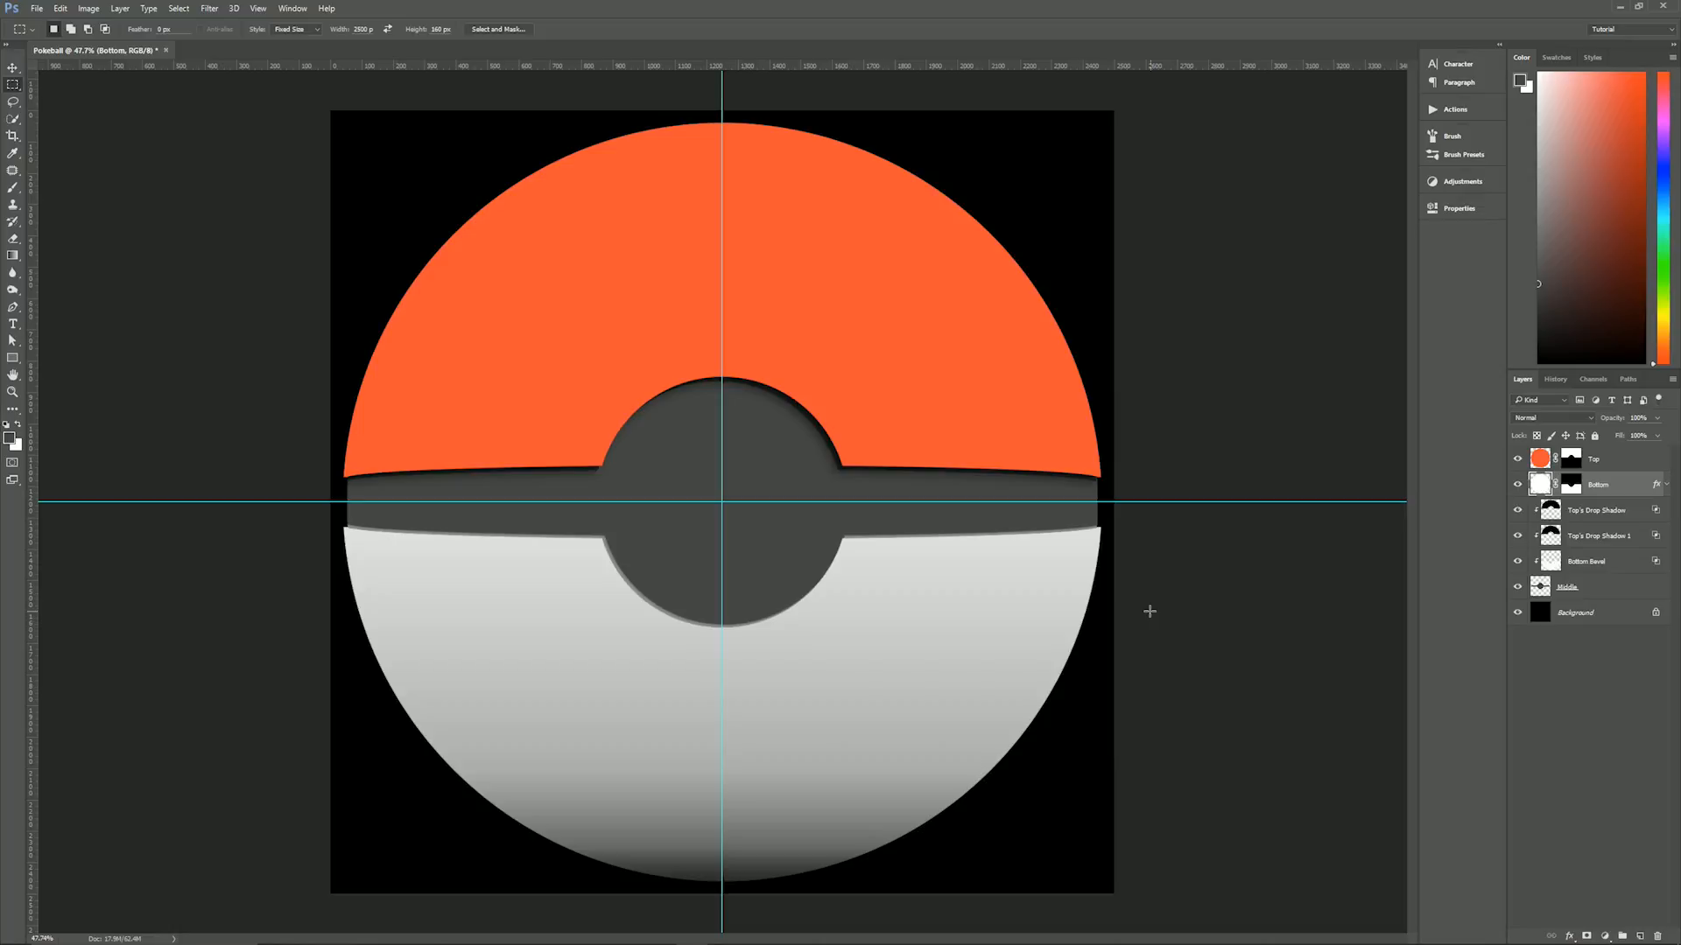
- Add an Inner Shadow effect to the Middle layer with Normal blend mode and black as its colour
left_click(1573, 588)
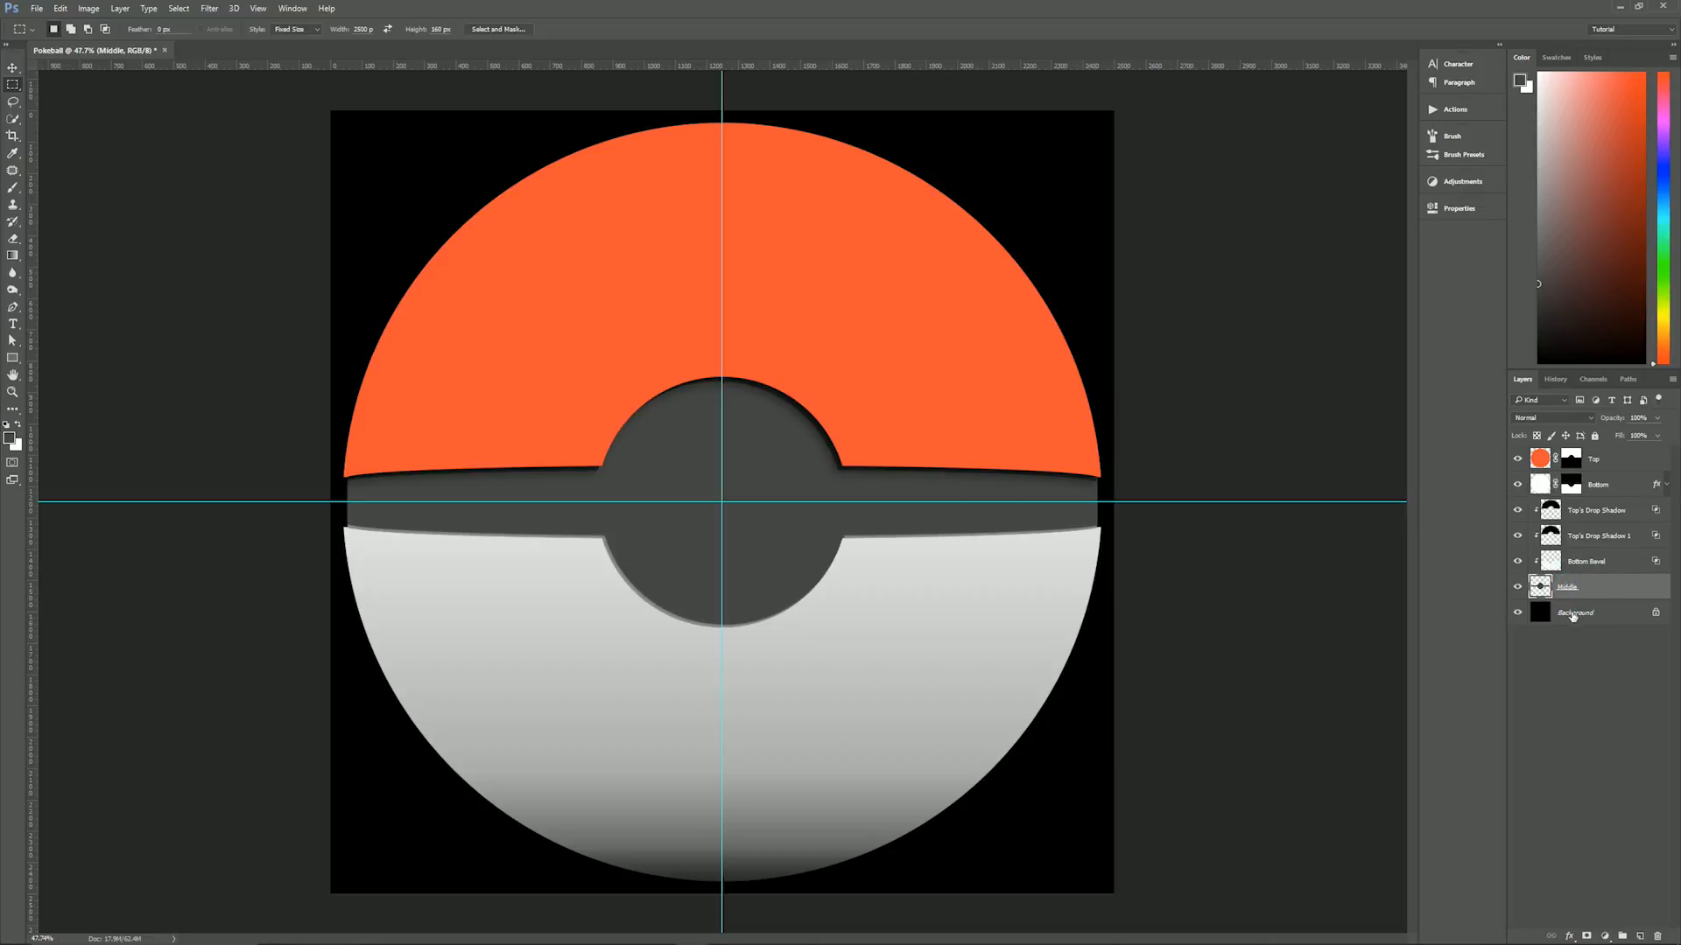
left_click(1624, 586)
left_click(1570, 935)
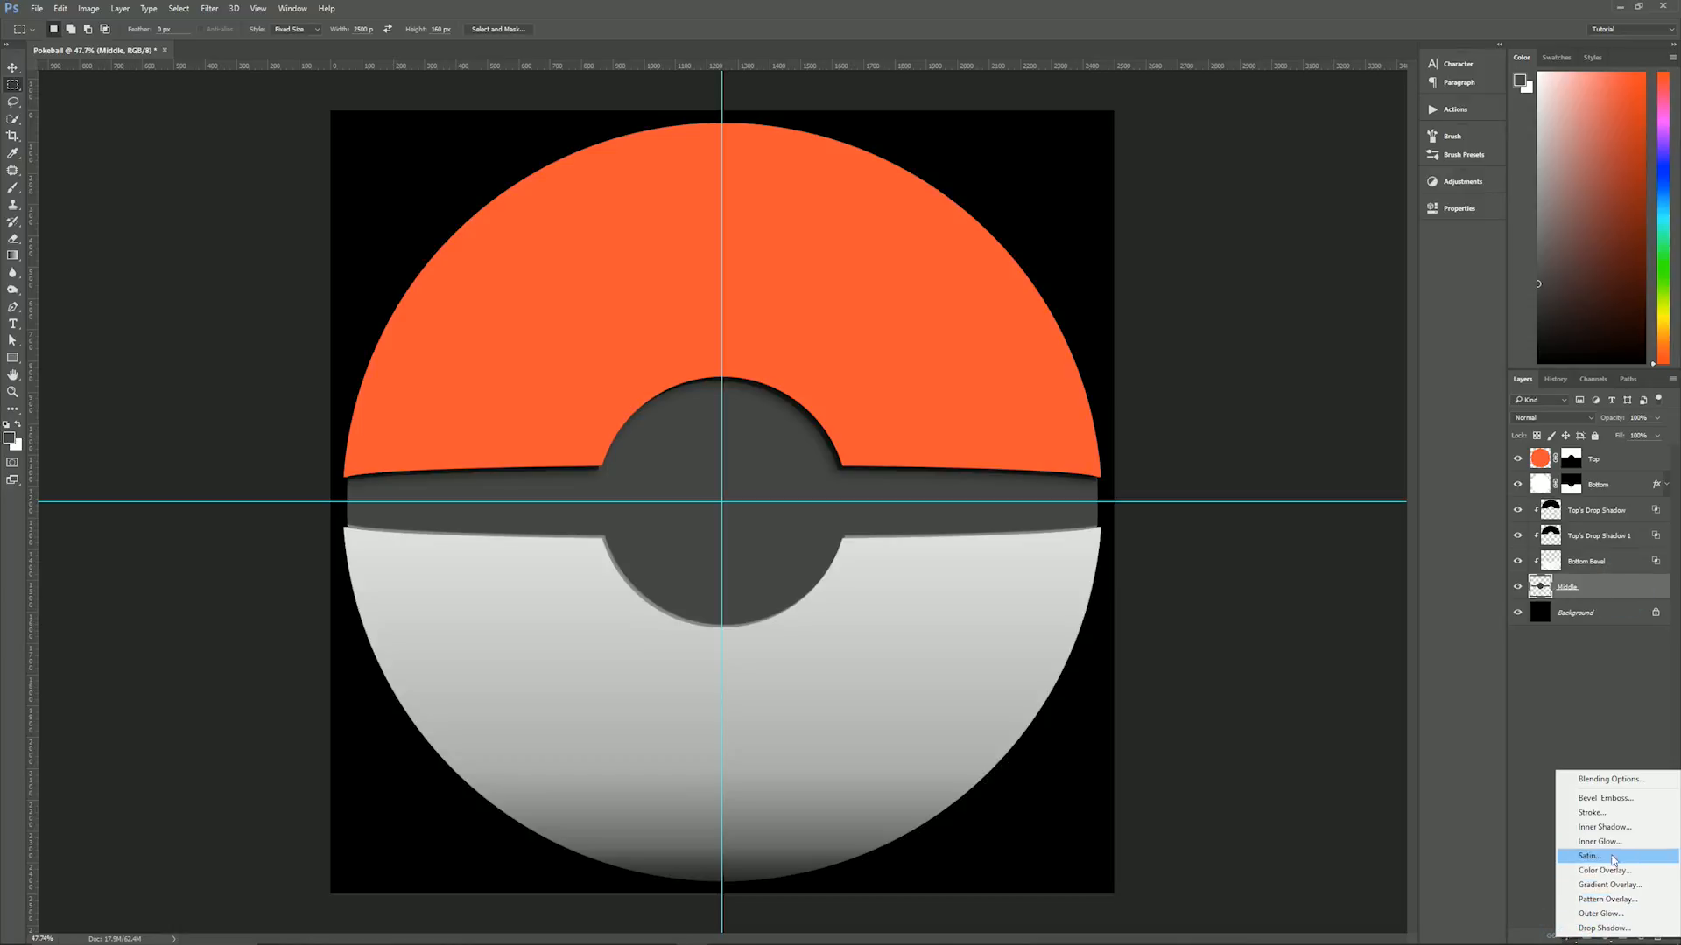
left_click(1615, 827)
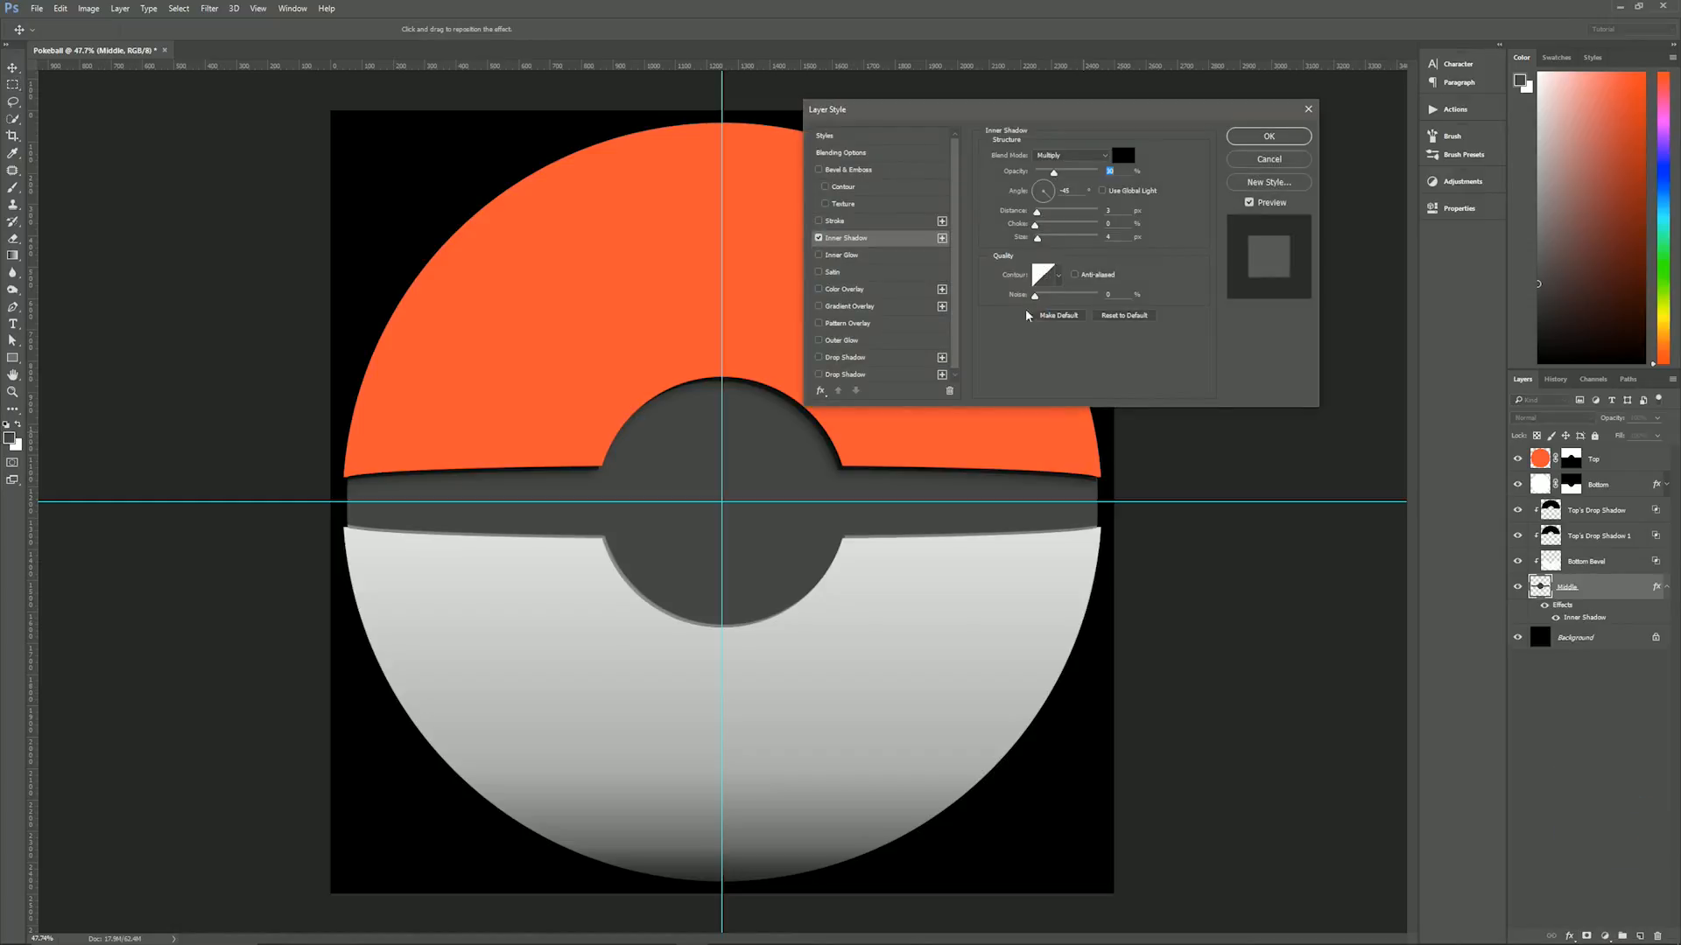
left_click_drag(1000, 113, 1080, 382)
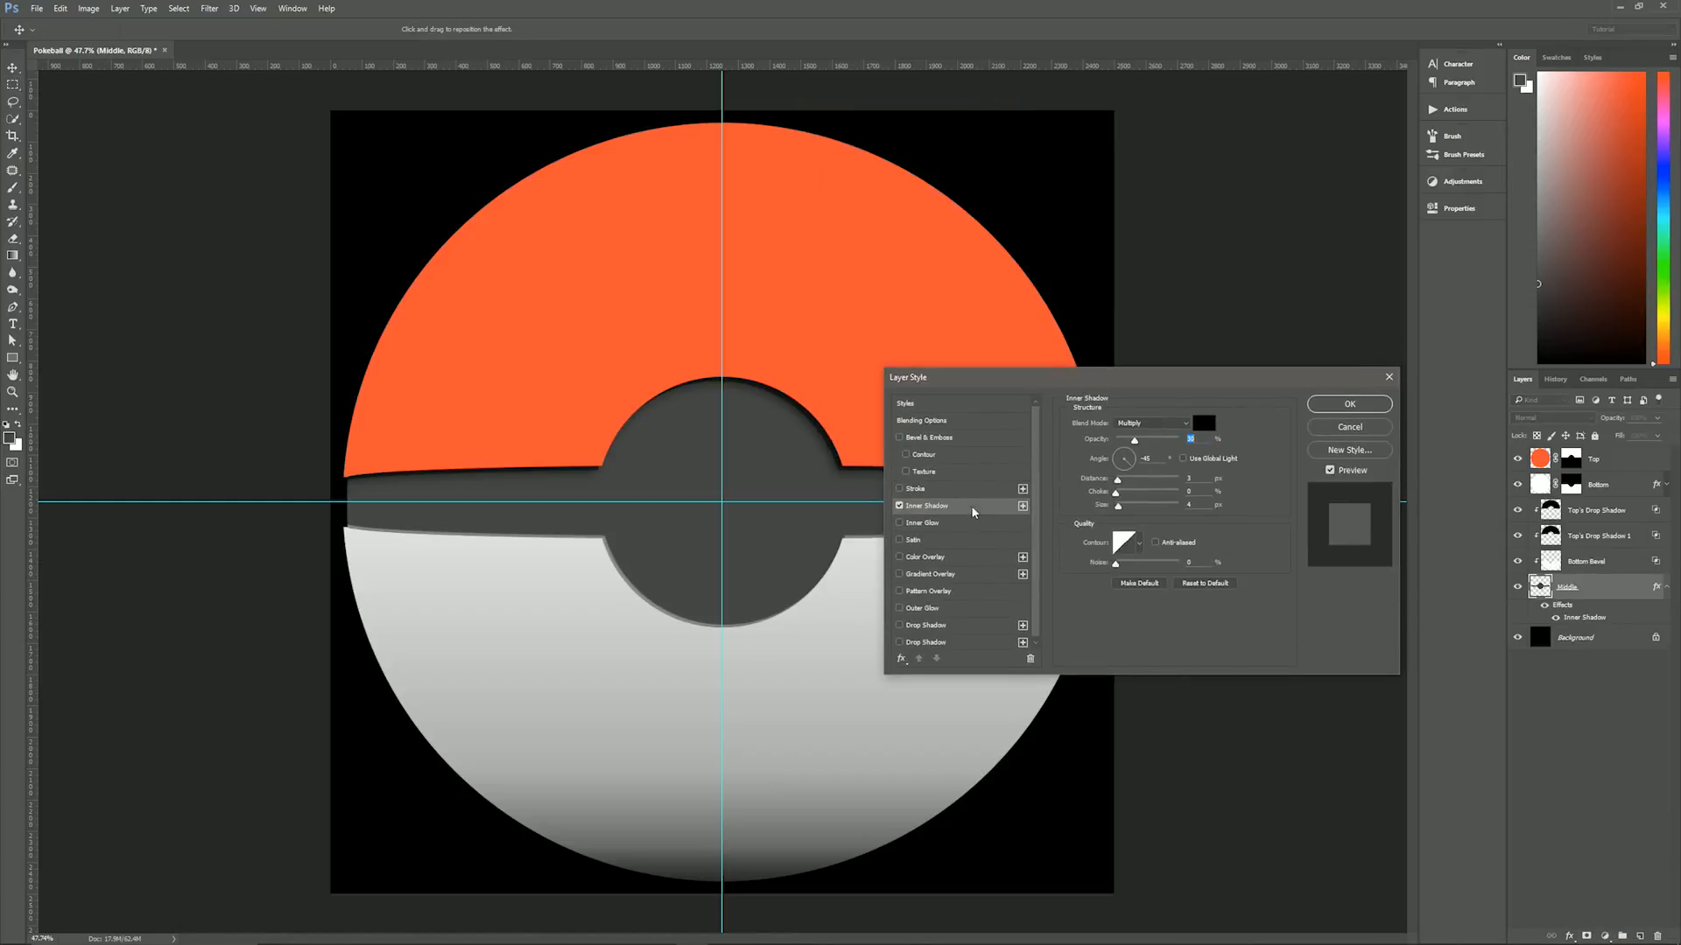
left_click(1152, 430)
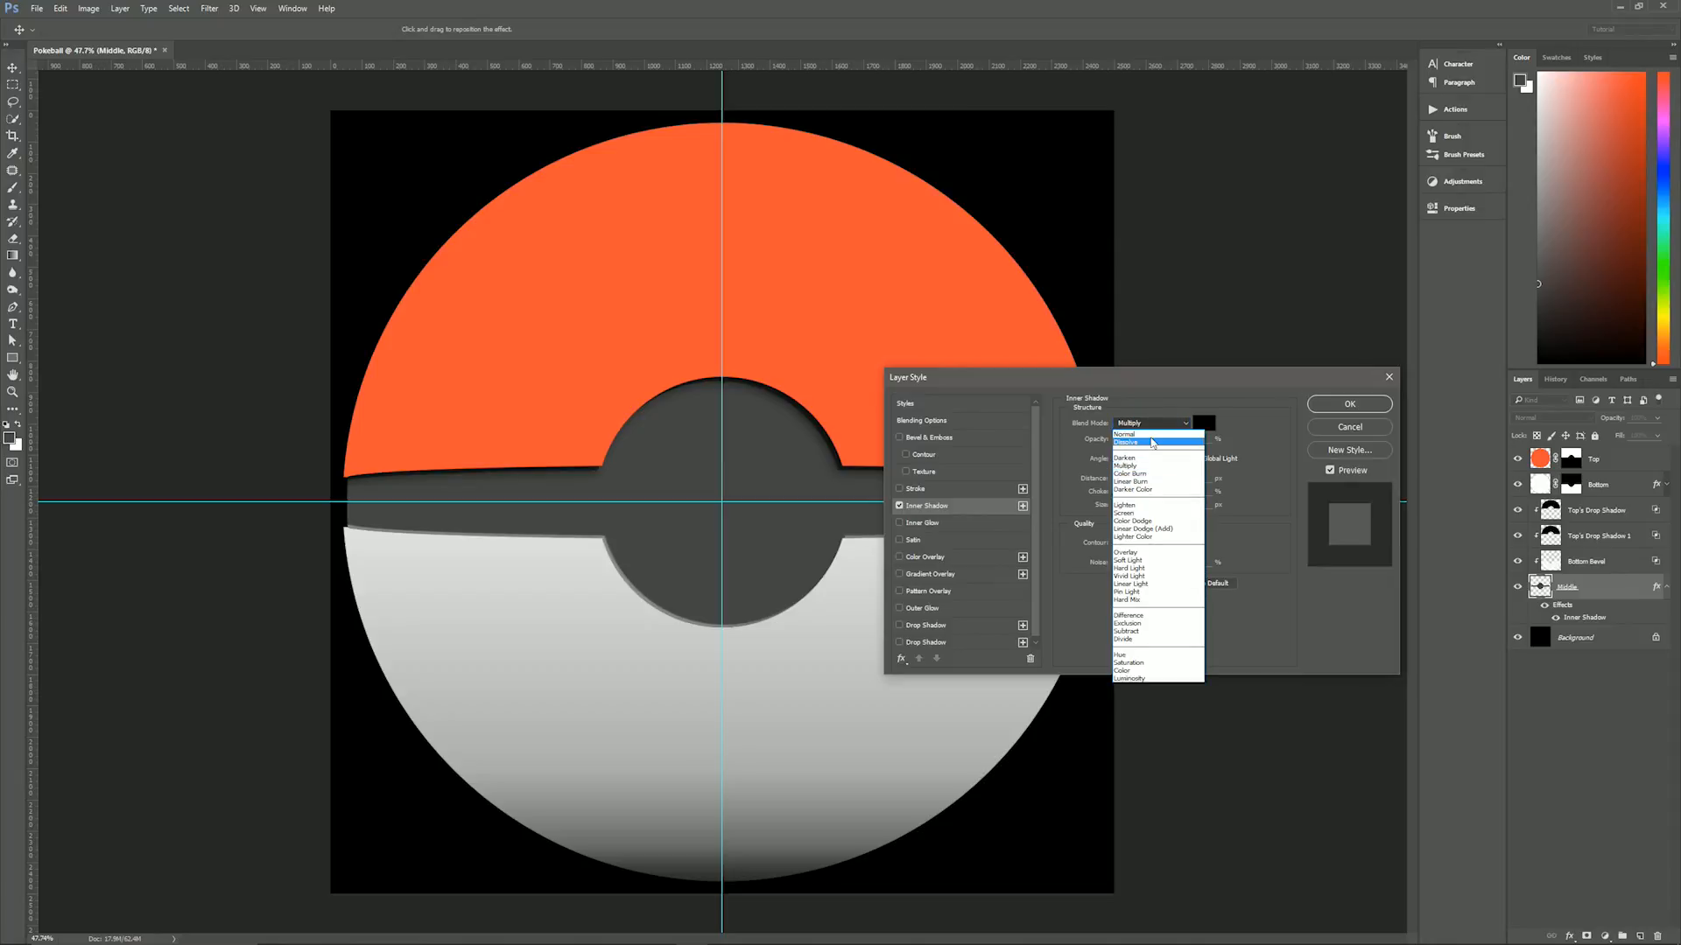
left_click(1150, 433)
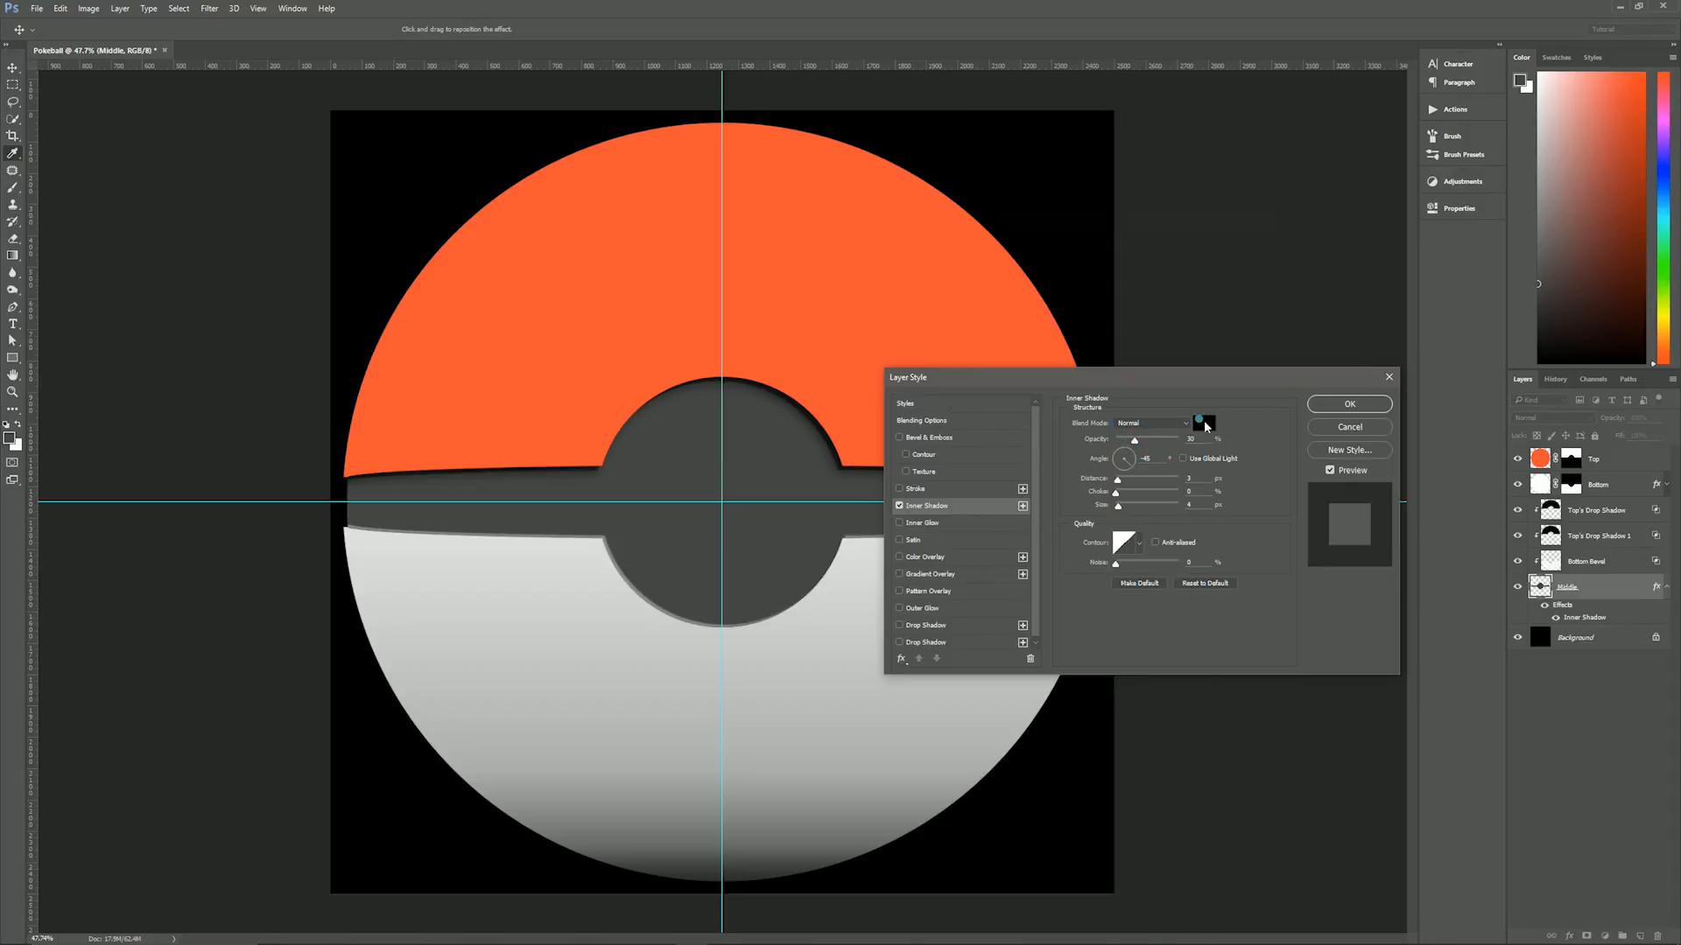
left_click(1204, 424)
left_click(1231, 245)
- Set the Middle layer's Inner Shadow to 75% opacity, 90° angle, 18 px distance and 18 px size, apply it, and collapse the effects list
left_click(1190, 437)
type("75")
double_click(1146, 457)
type("90")
double_click(1191, 478)
type("18")
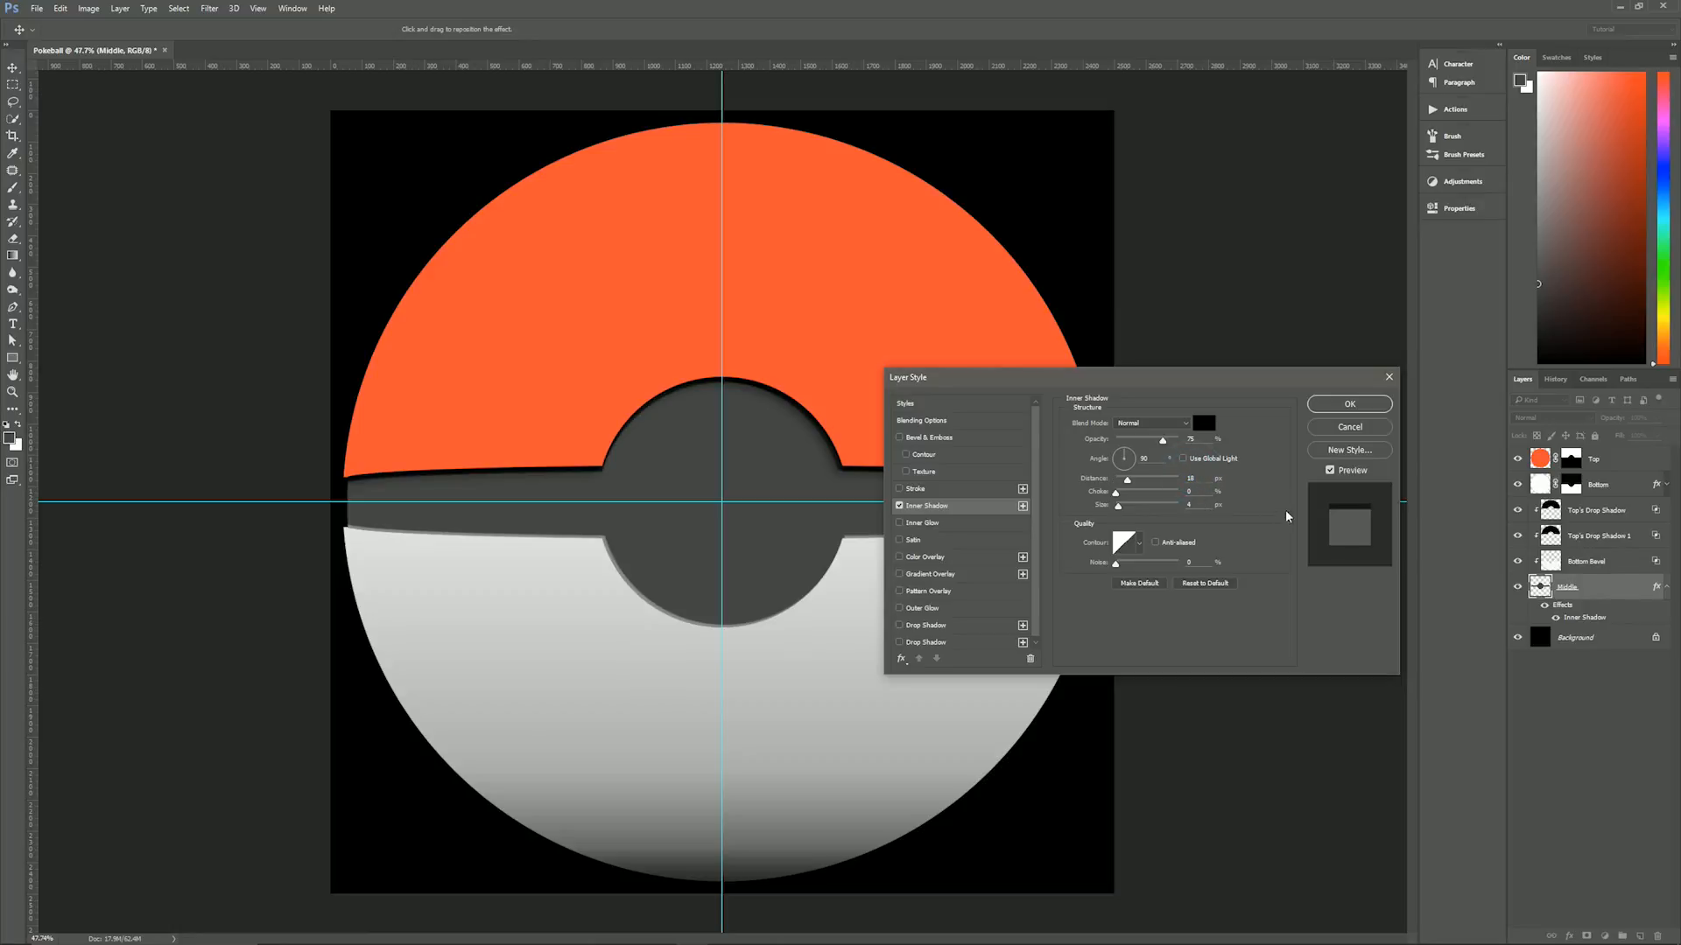
key("Tab")
key("Tab")
type("18")
left_click(1337, 410)
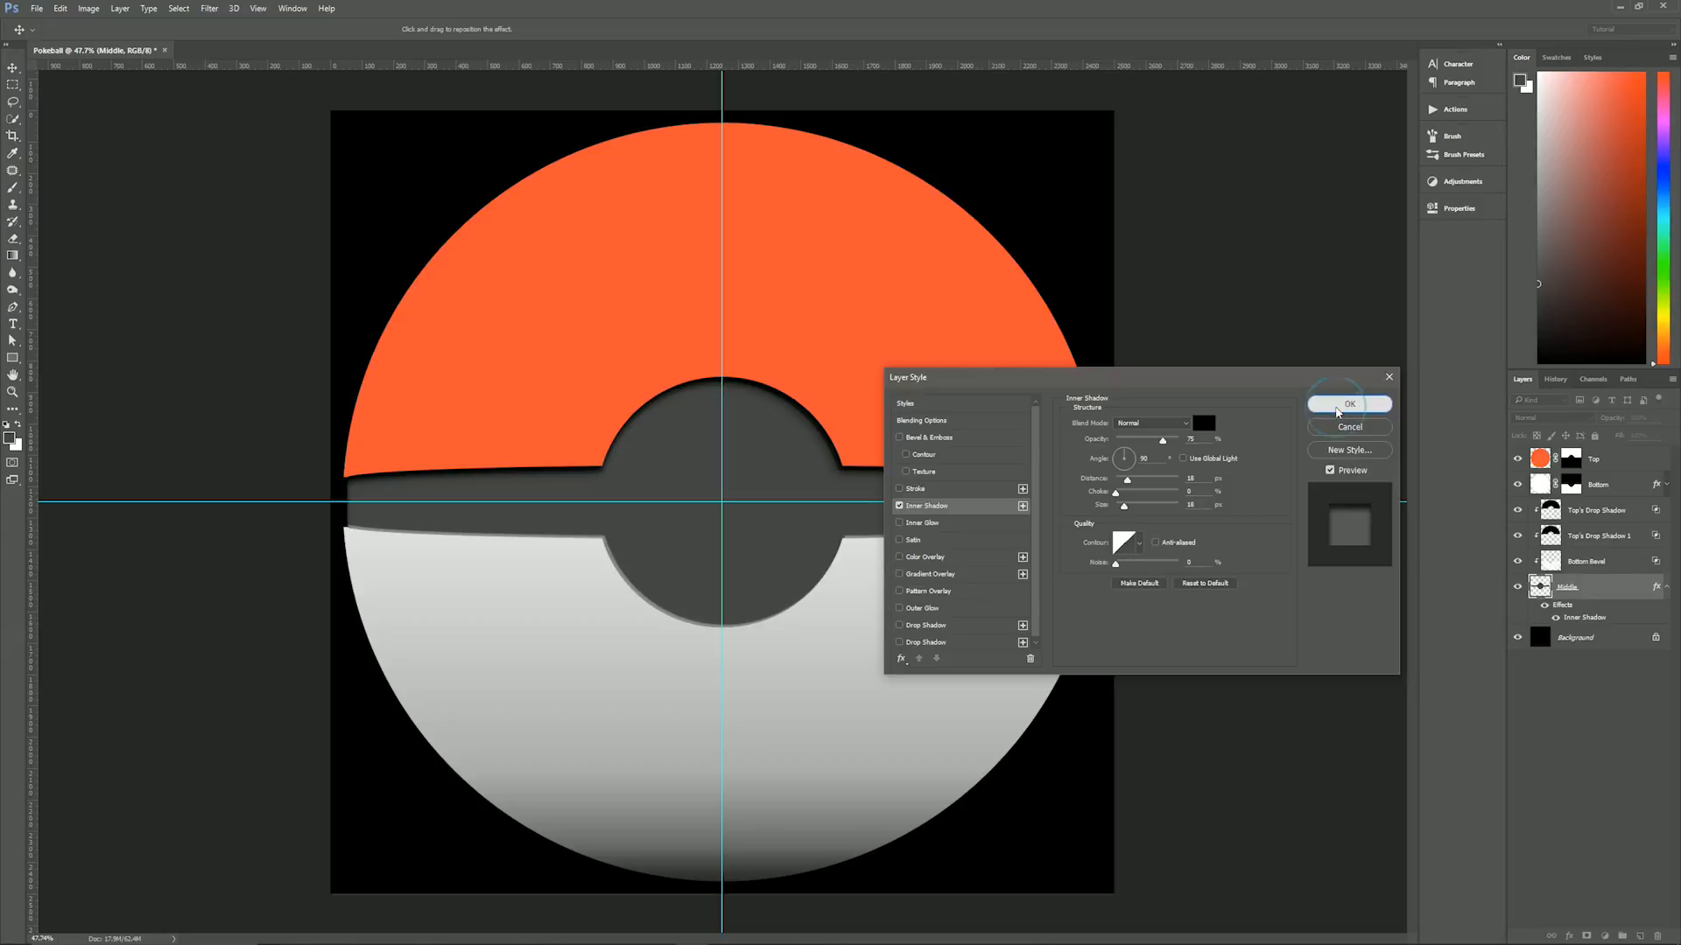
left_click(1666, 587)
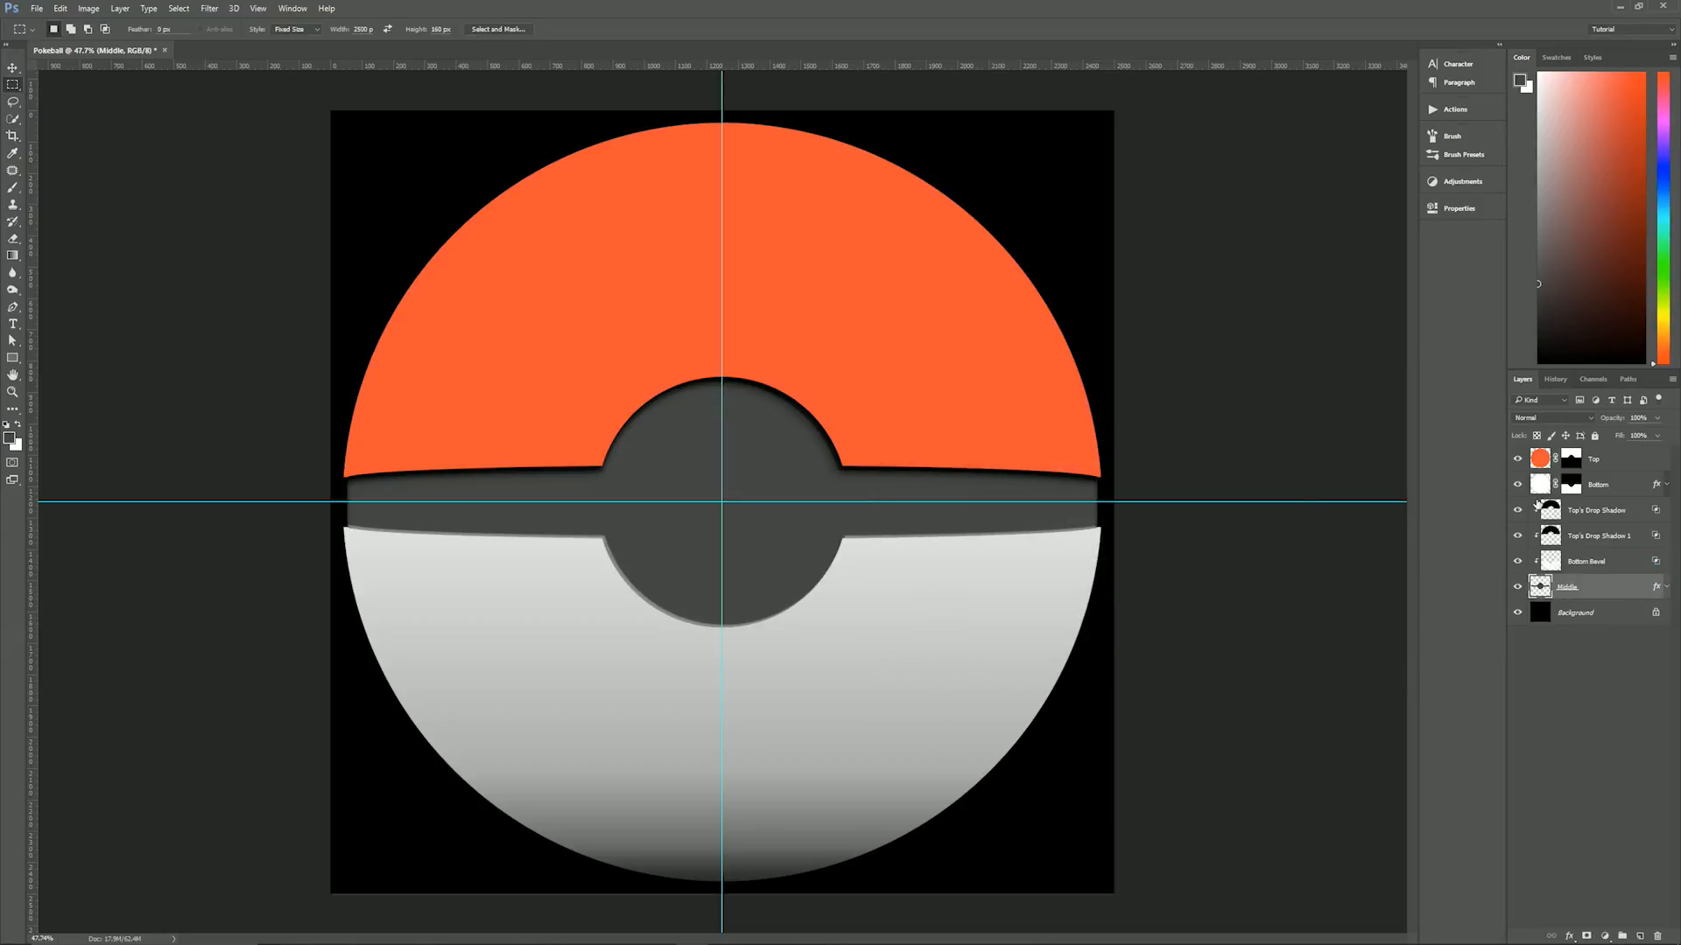